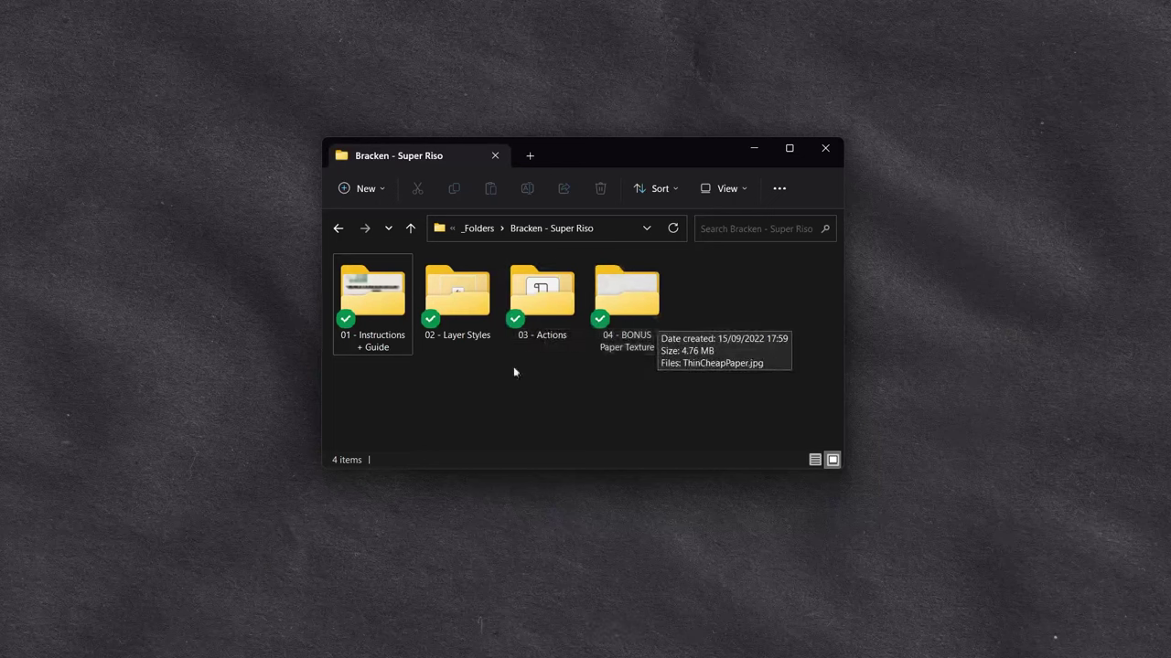
Open the 02 - Layer Styles folder and bring up the program choices for opening Bracken - Super Riso.asl
double_click(464, 304)
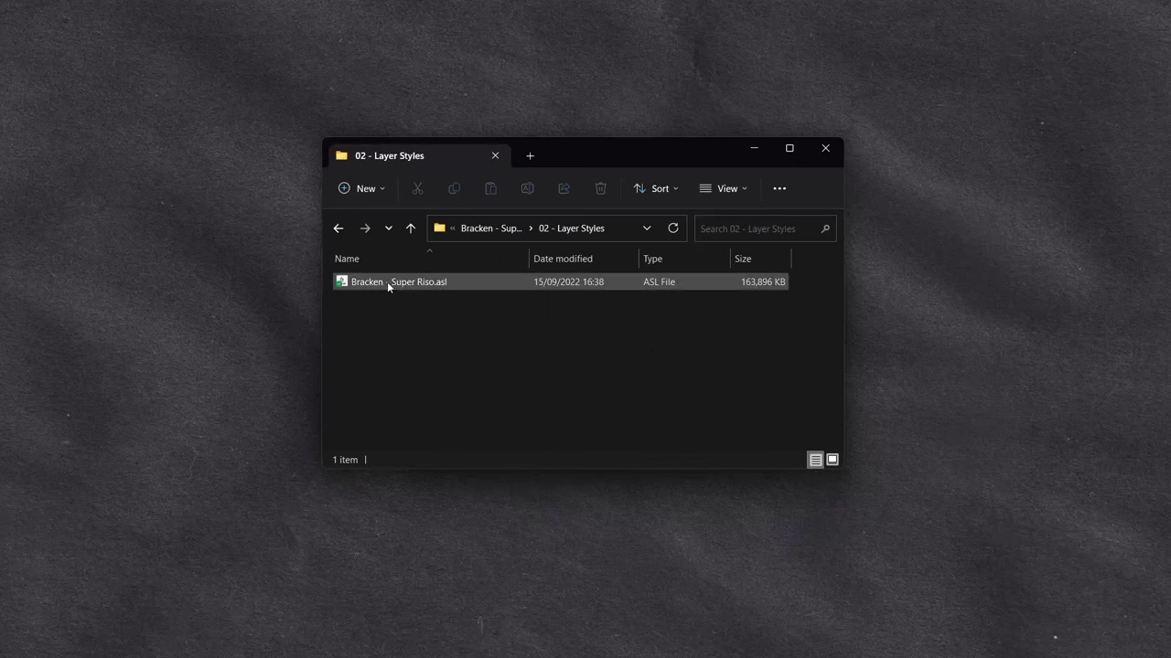
click(387, 281)
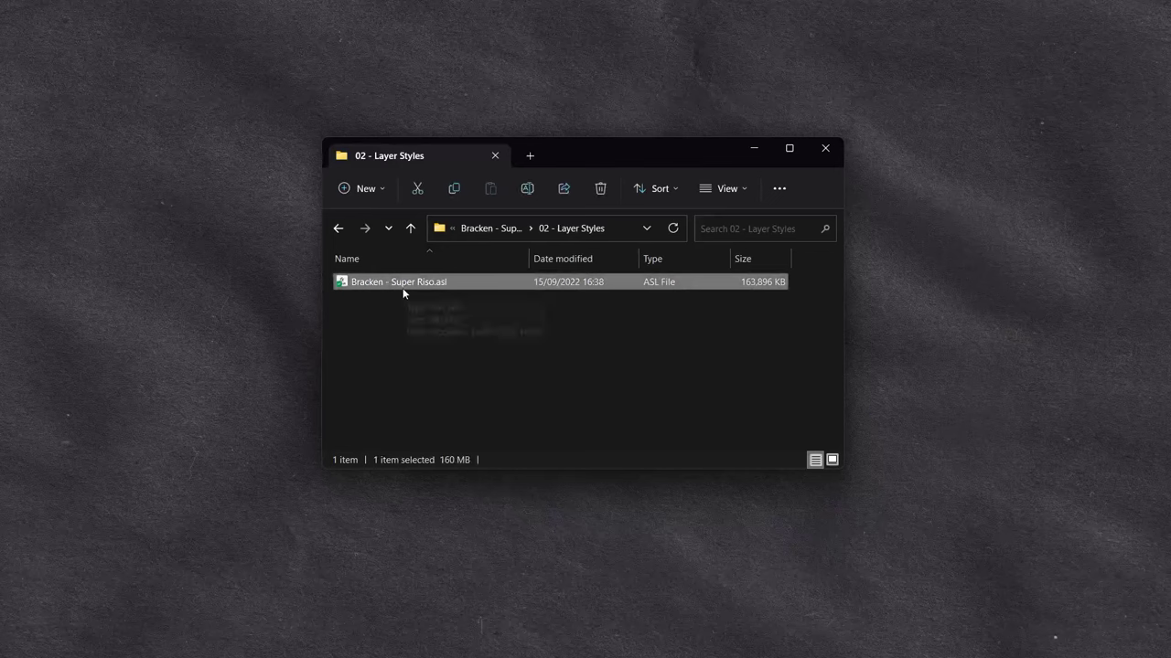
right_click(403, 288)
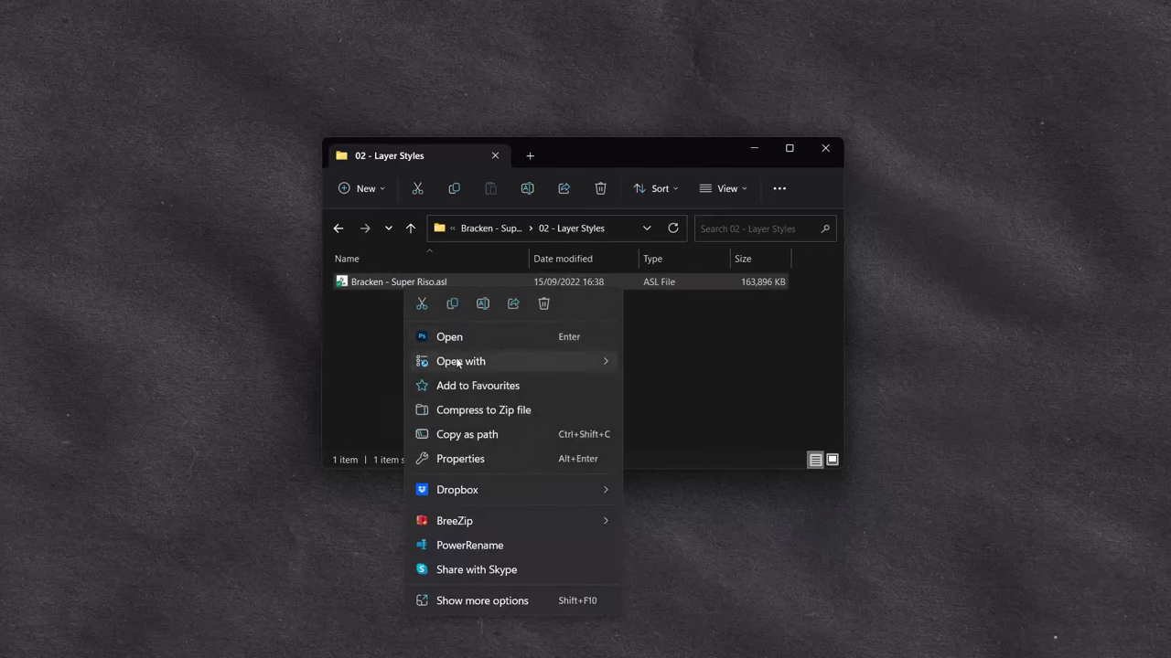
mouse_move(518, 366)
click(666, 324)
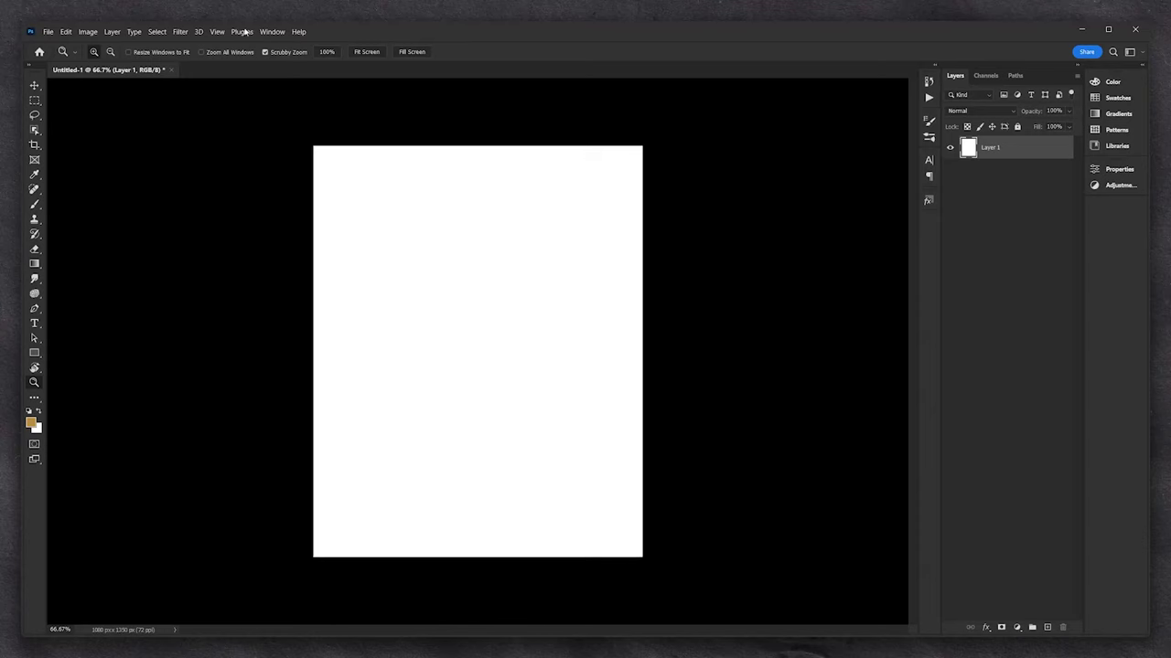
Show the Styles panel and float it, expanded, over the empty area beside the canvas
click(272, 32)
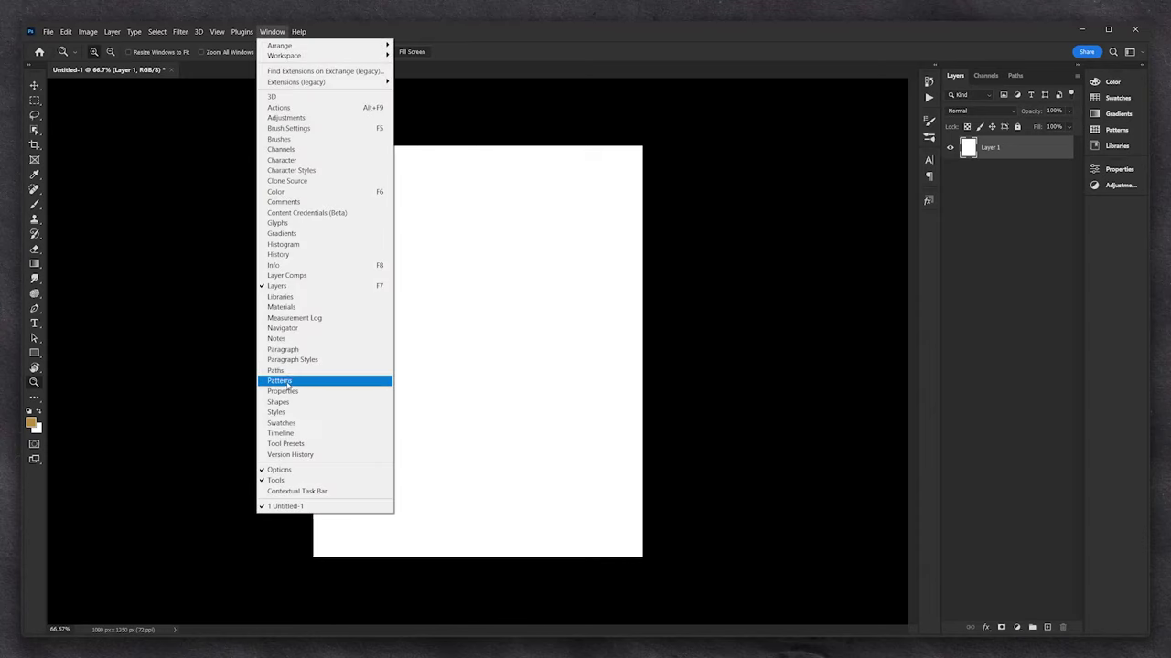
click(275, 414)
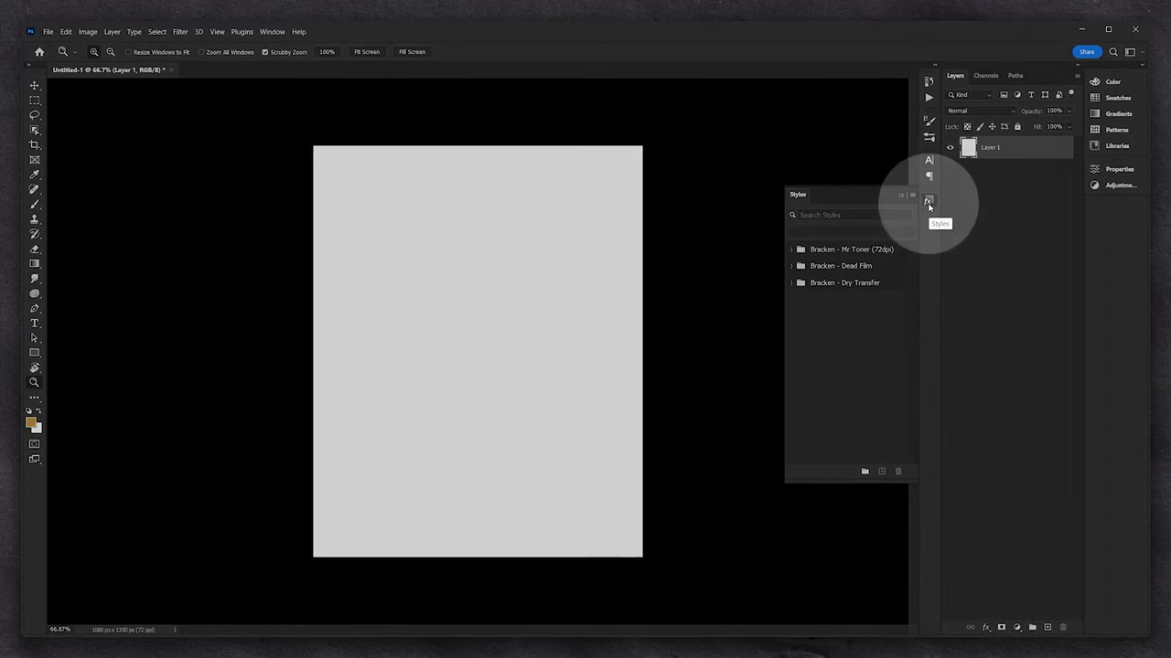
drag(875, 196, 130, 154)
click(211, 155)
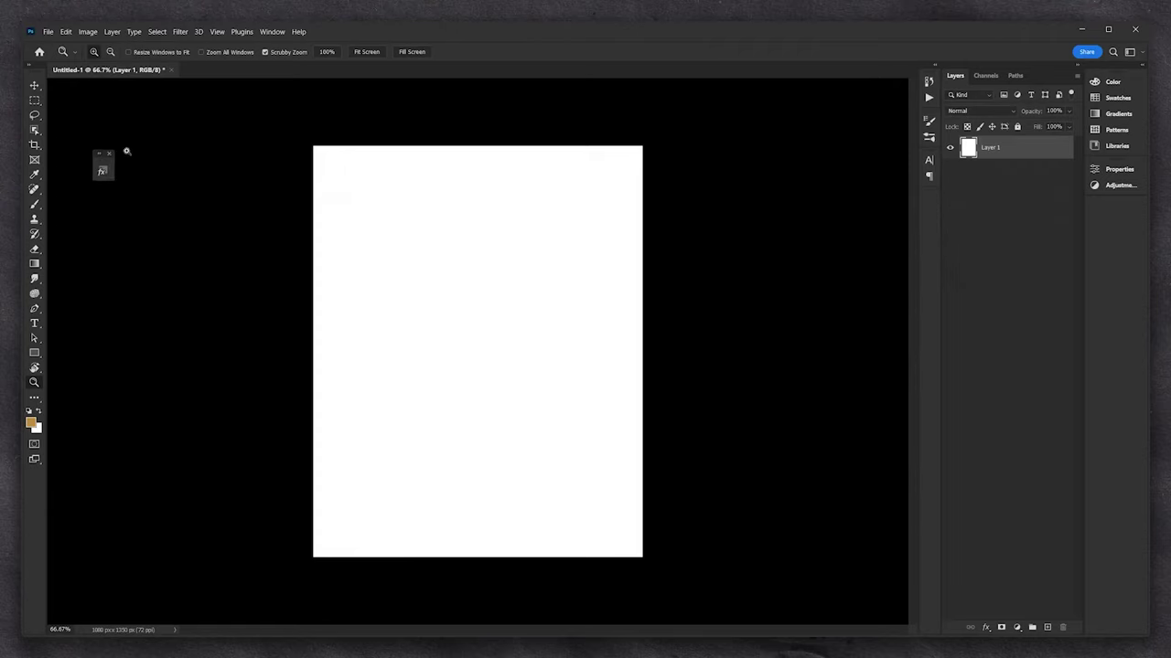
click(103, 170)
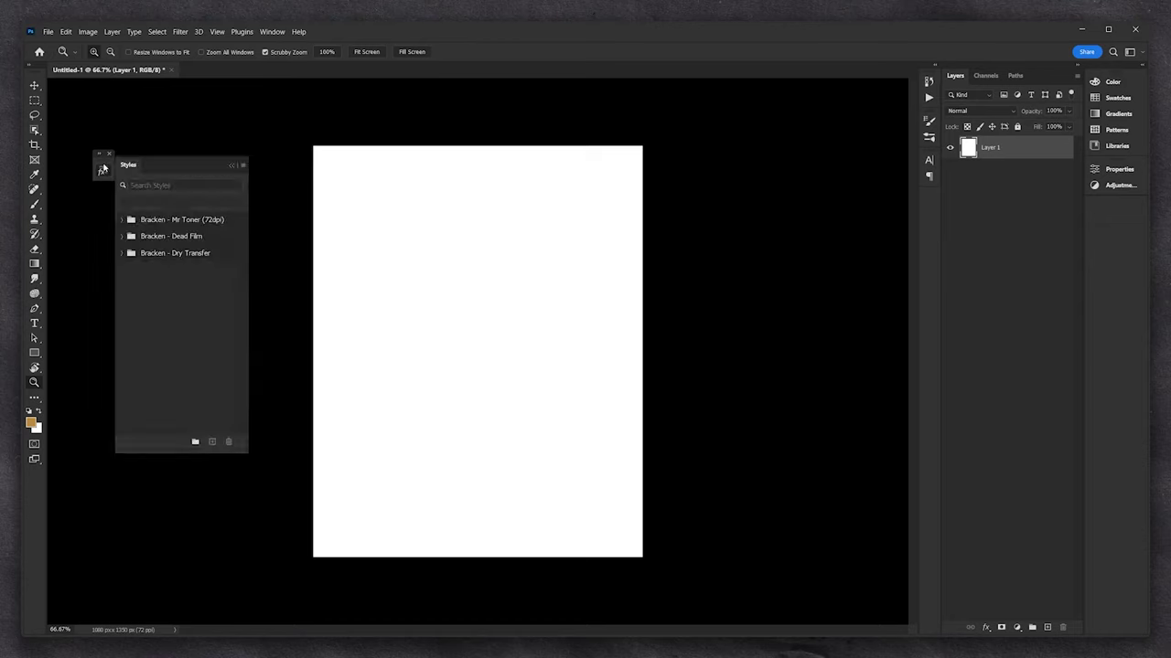
Import the Bracken - Super Riso.asl layer styles into the Styles panel
click(243, 166)
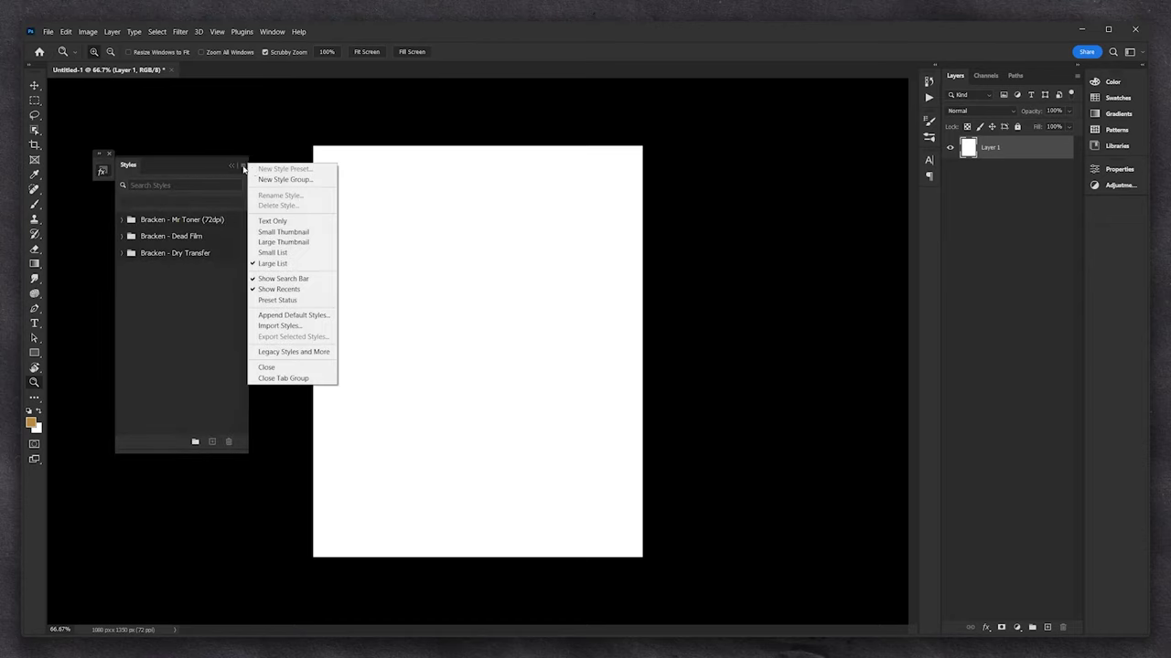
click(290, 329)
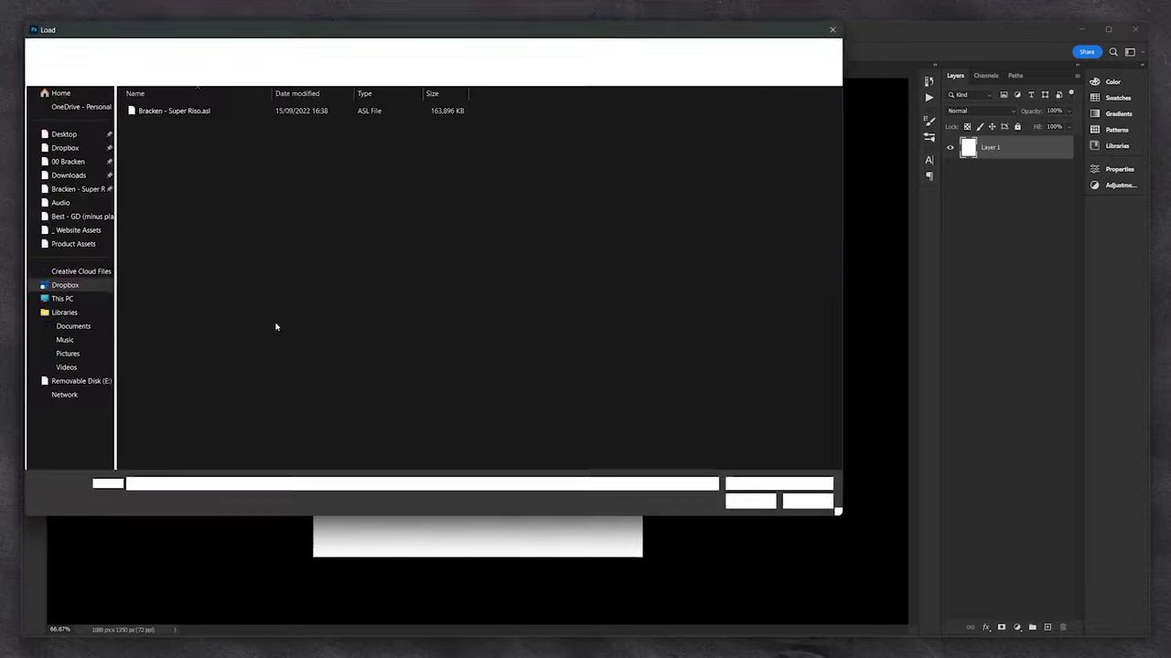
click(190, 110)
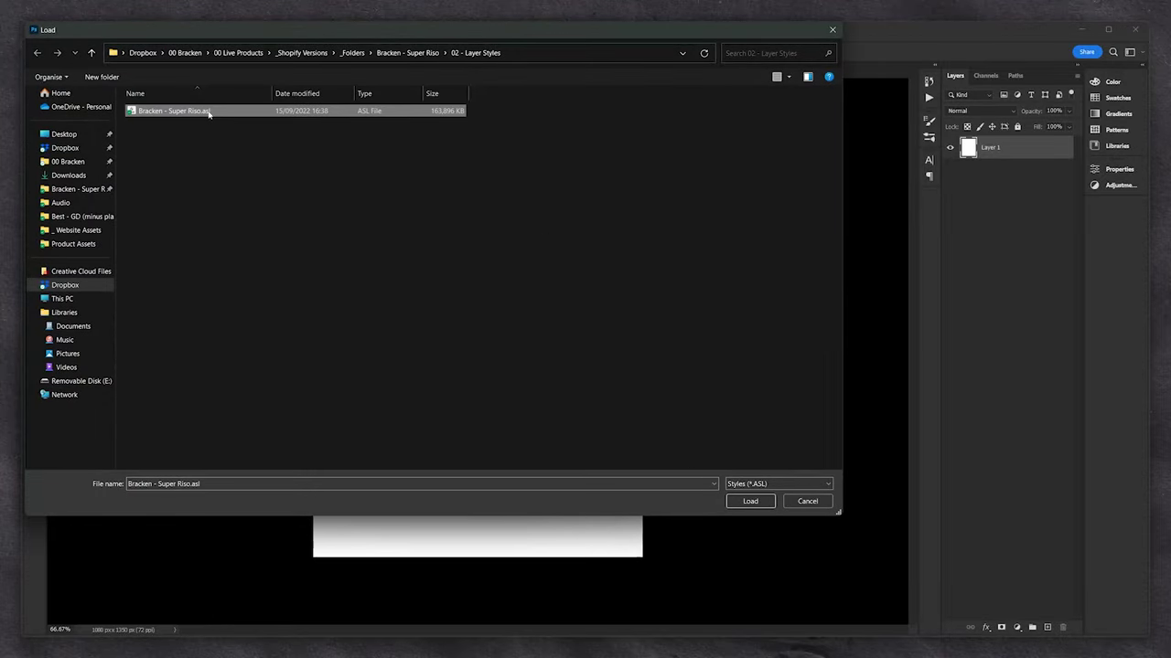
click(762, 504)
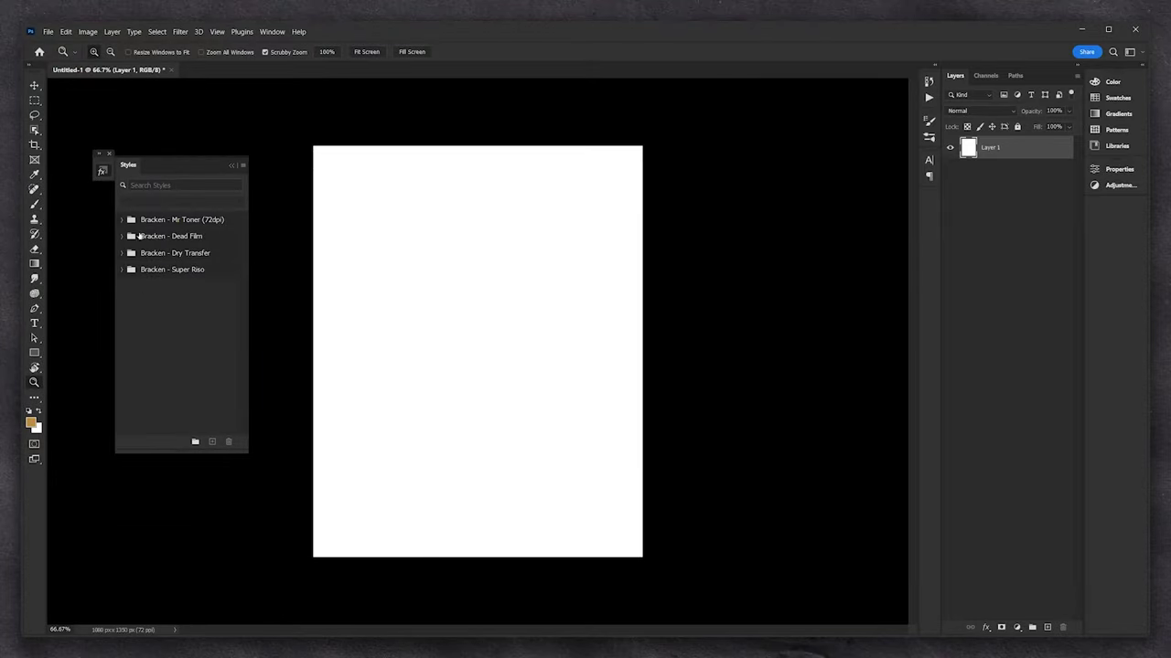
Expand the Bracken - Super Riso style group and look through its Ink Overlays and Grain Type folders
click(120, 270)
click(133, 286)
click(132, 286)
click(133, 303)
click(133, 303)
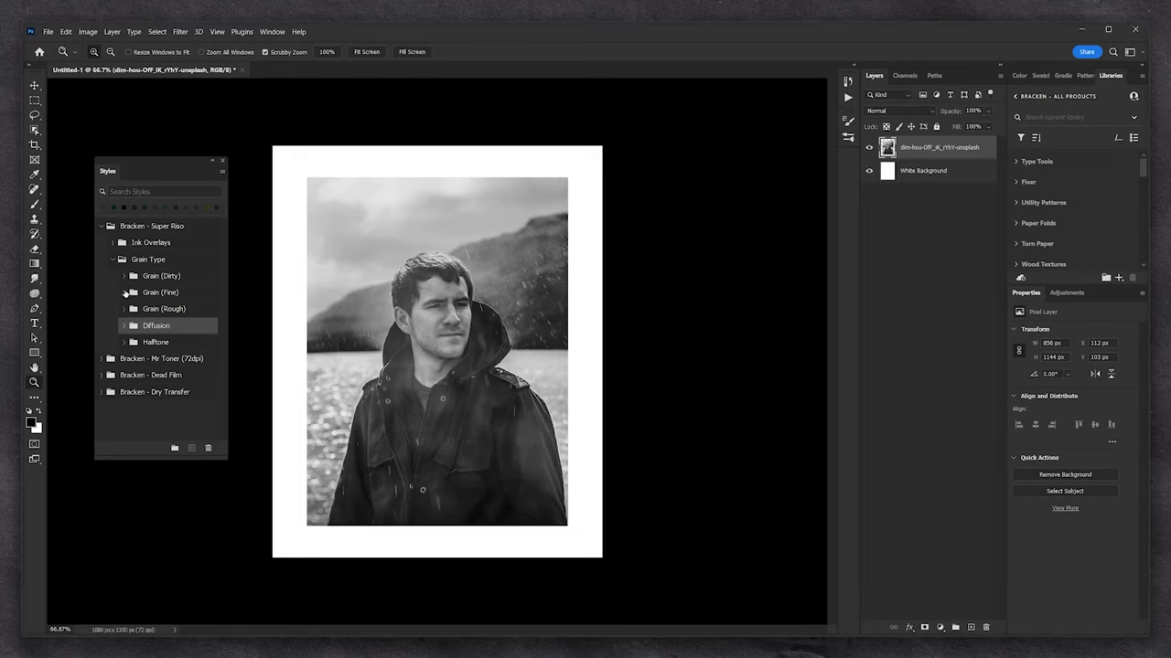
Try several Grain (Fine) styles on the portrait photo layer, including Medium Blue, Teal, Risofederal Blue and Black
click(124, 293)
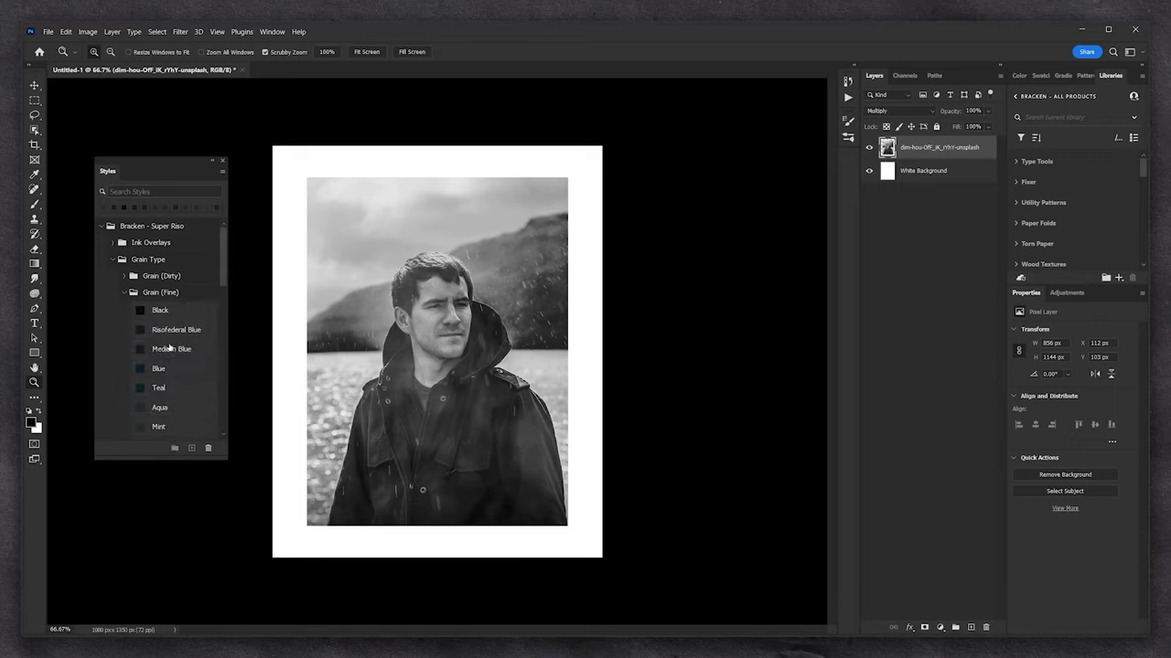
click(168, 348)
click(174, 387)
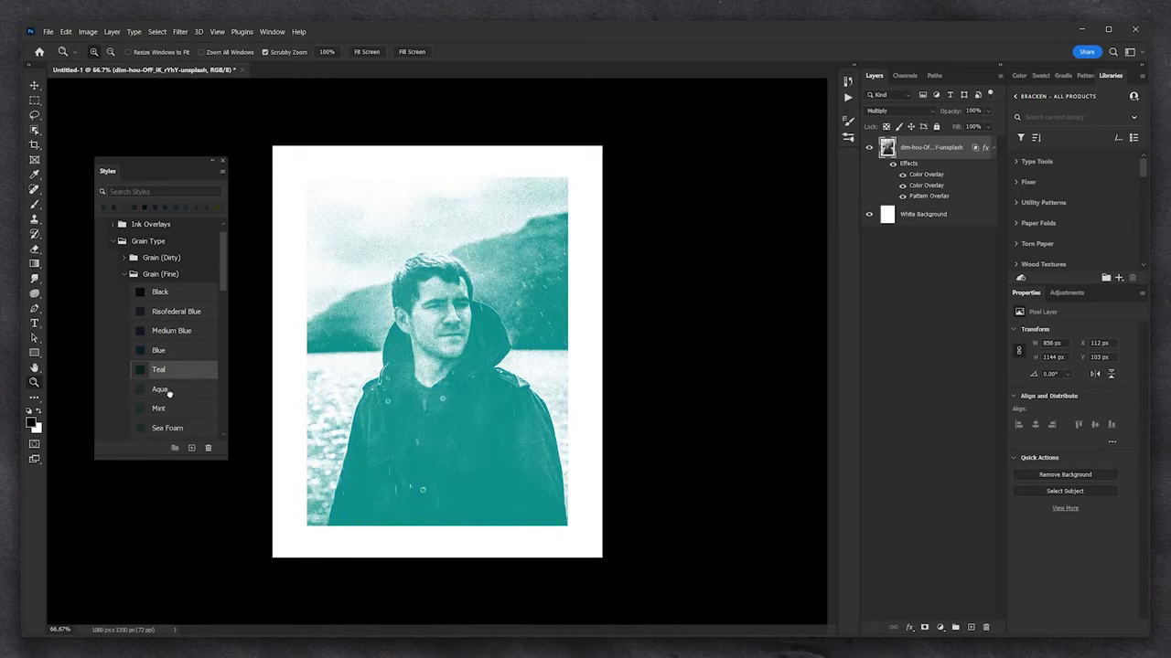
click(171, 407)
click(170, 426)
click(169, 433)
click(176, 311)
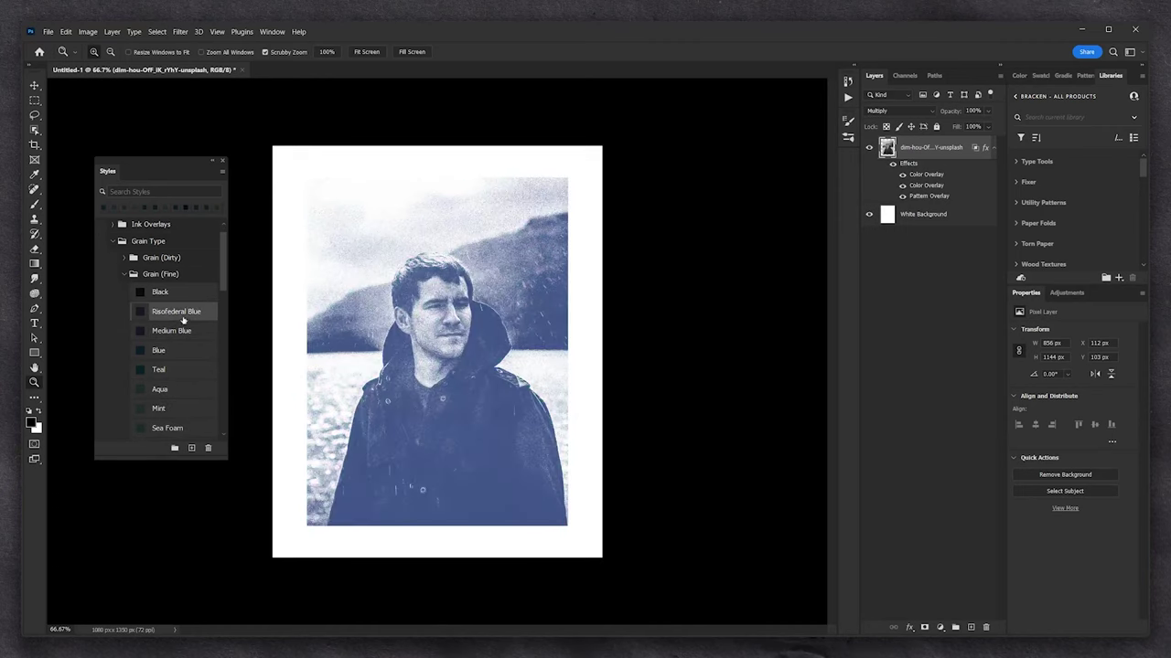
click(174, 294)
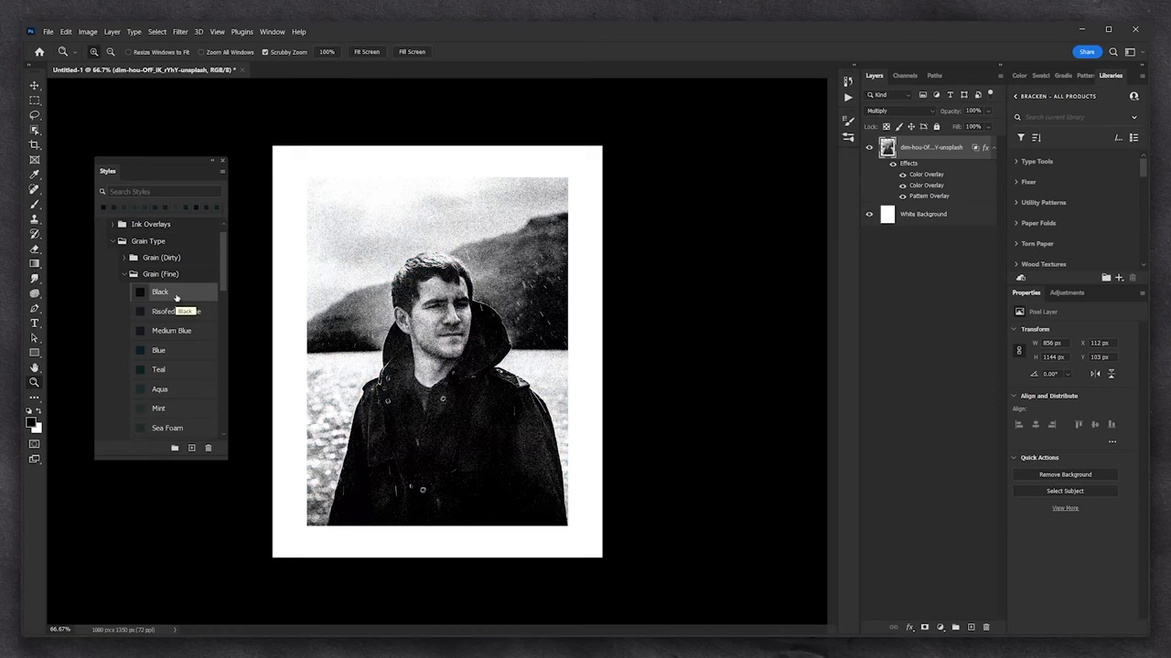
Try the Grain (Rough) styles Risofederal Blue, Teal and Mint on the portrait layer, and collapse that folder
click(125, 274)
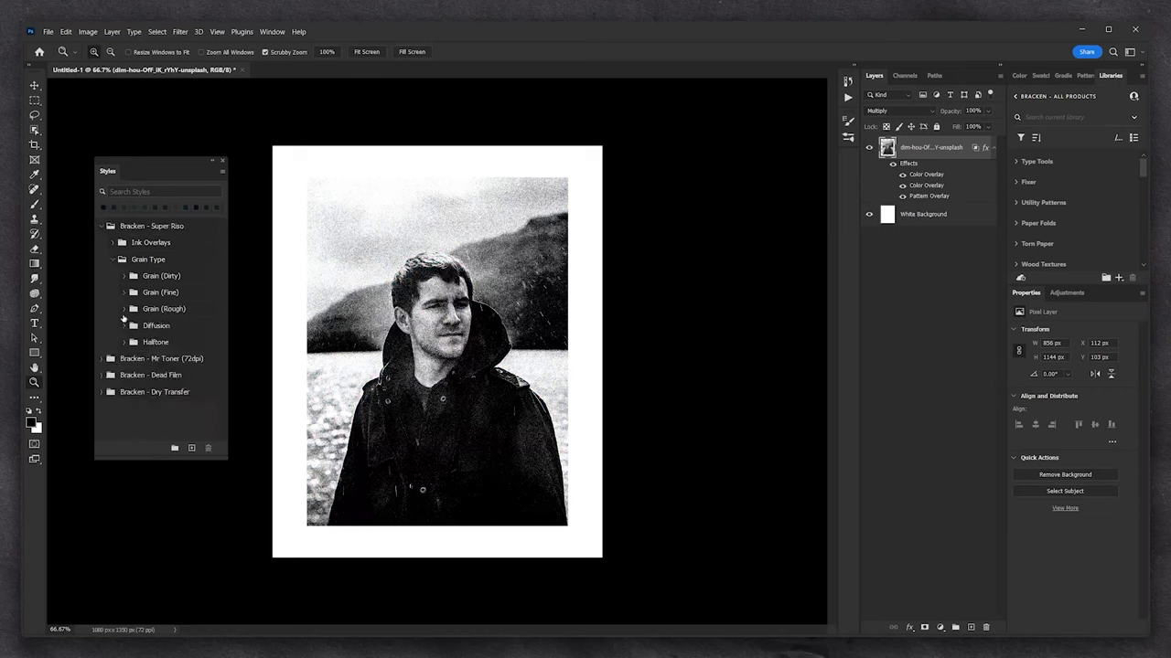
click(124, 315)
click(124, 309)
click(174, 347)
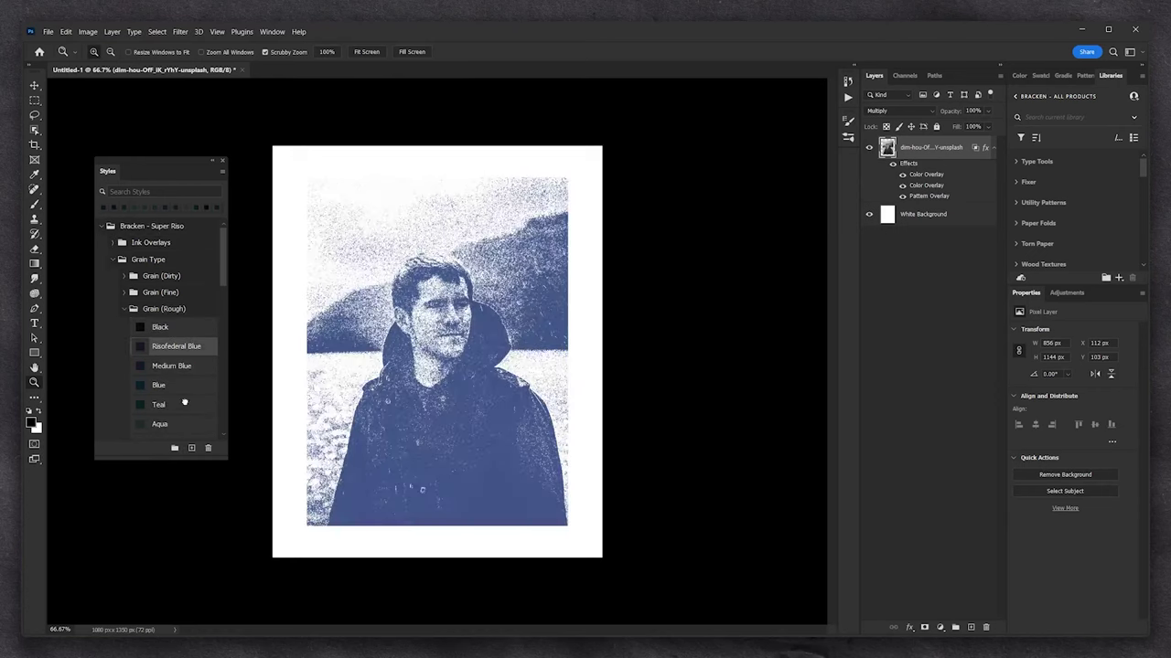
click(184, 405)
scroll(179, 411, down, 1)
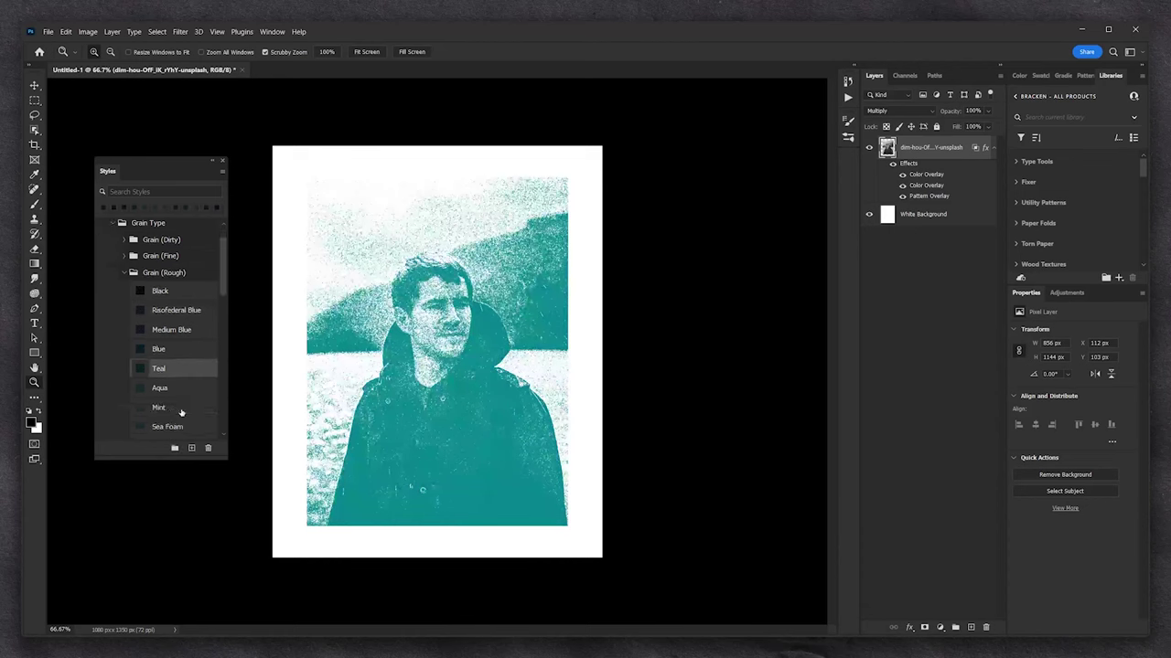
click(180, 408)
click(125, 276)
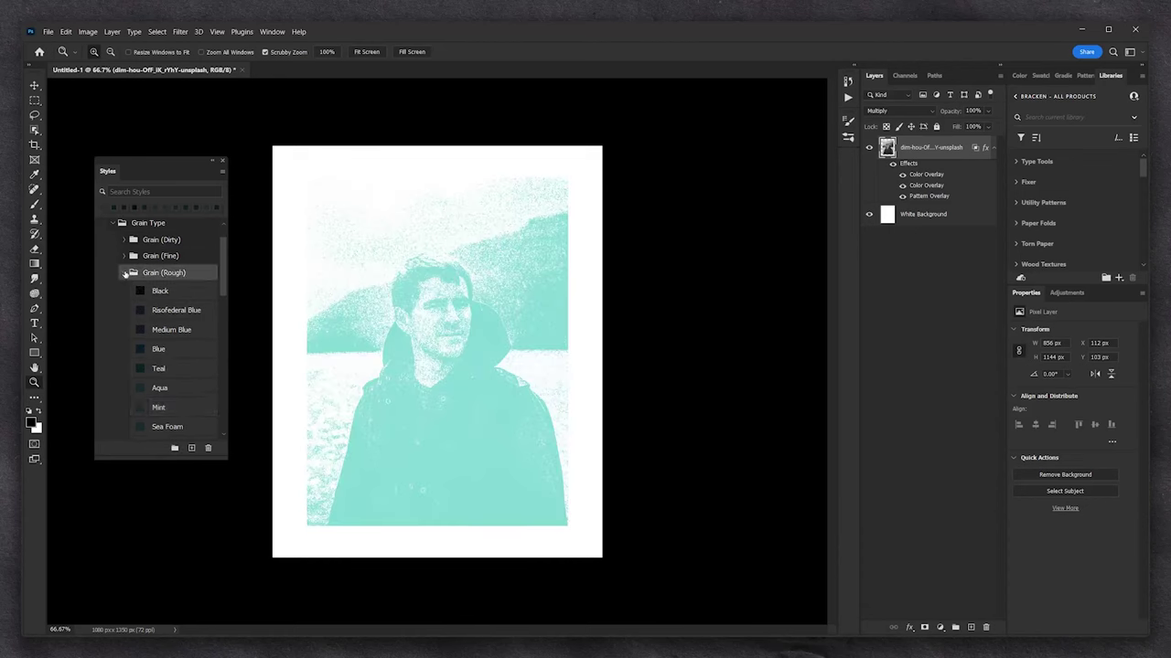
click(124, 273)
Try Grain (Fine) colours such as Blue and Sea Foam on the portrait layer, and settle on Teal
click(126, 260)
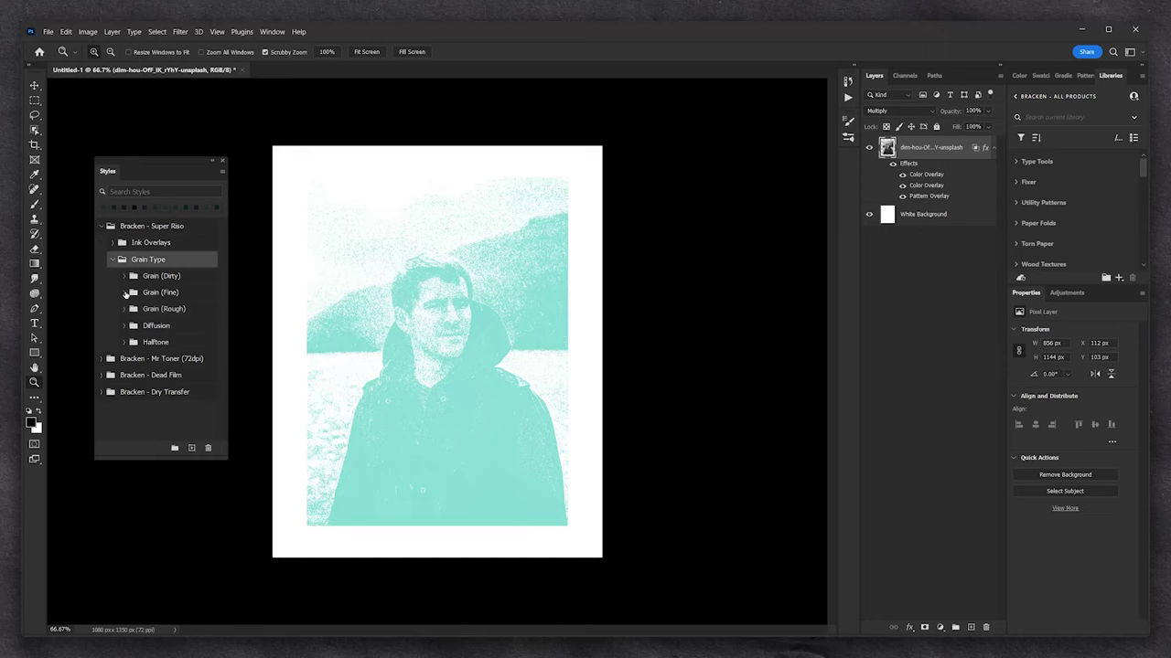
click(125, 292)
click(189, 370)
scroll(187, 402, down, 1)
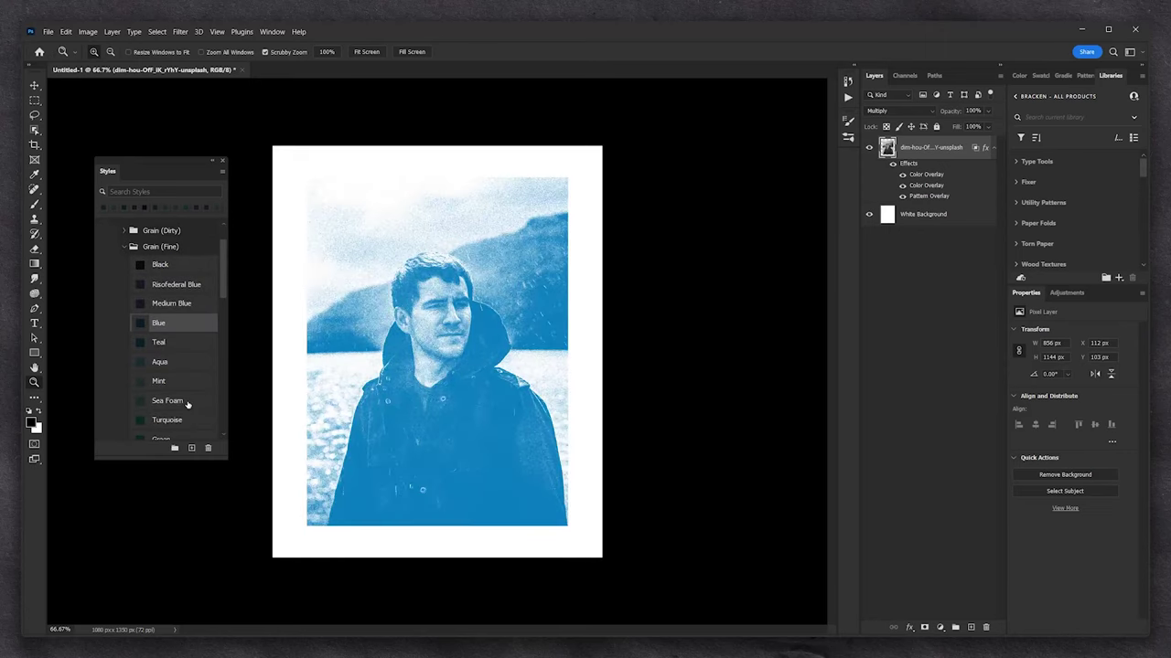
click(188, 403)
scroll(187, 402, down, 1)
click(175, 417)
click(183, 344)
click(181, 327)
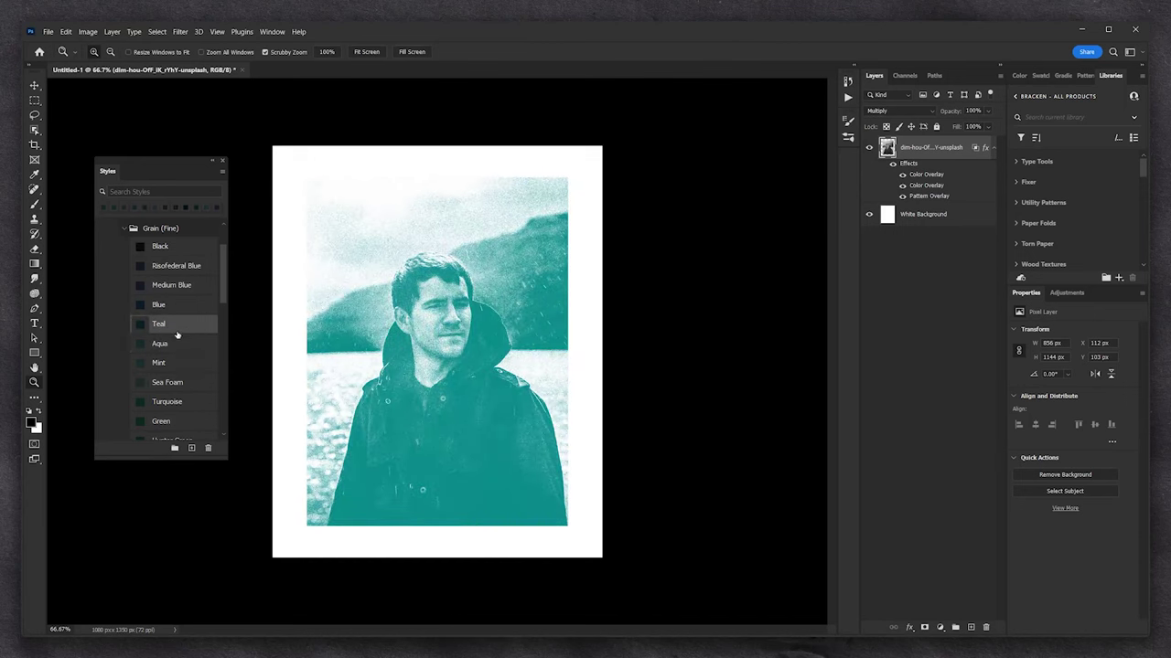
Duplicate the teal portrait layer and apply the Grain (Fine) Yellow style to the copy
scroll(177, 347, down, 2)
scroll(176, 378, down, 1)
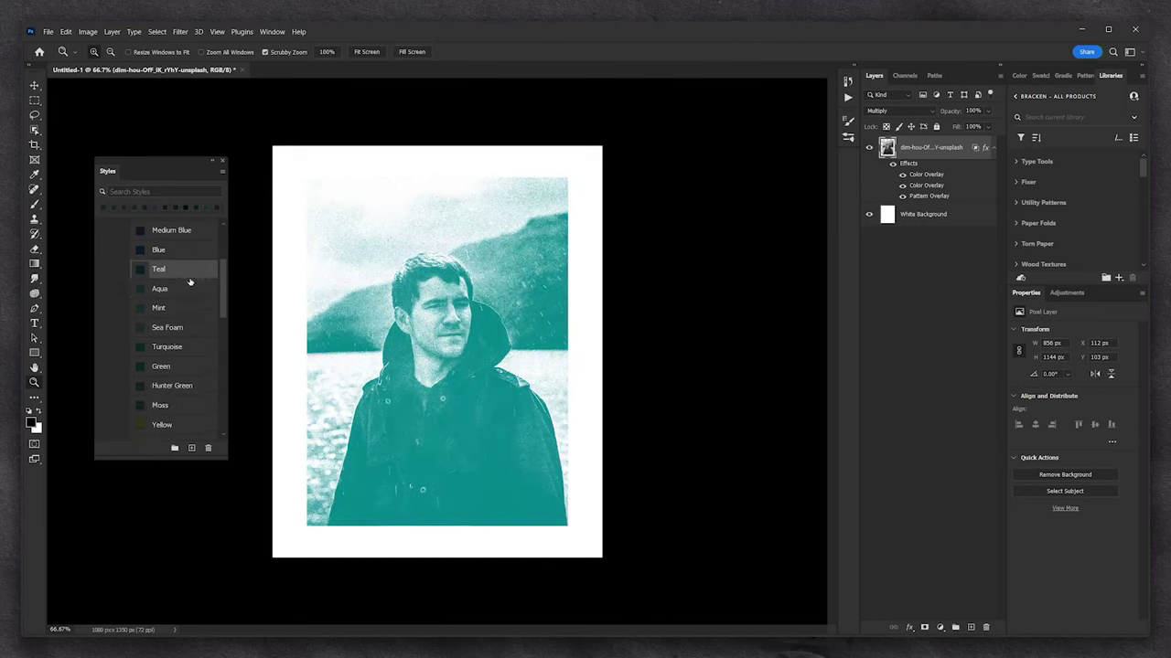
key(ctrl+j)
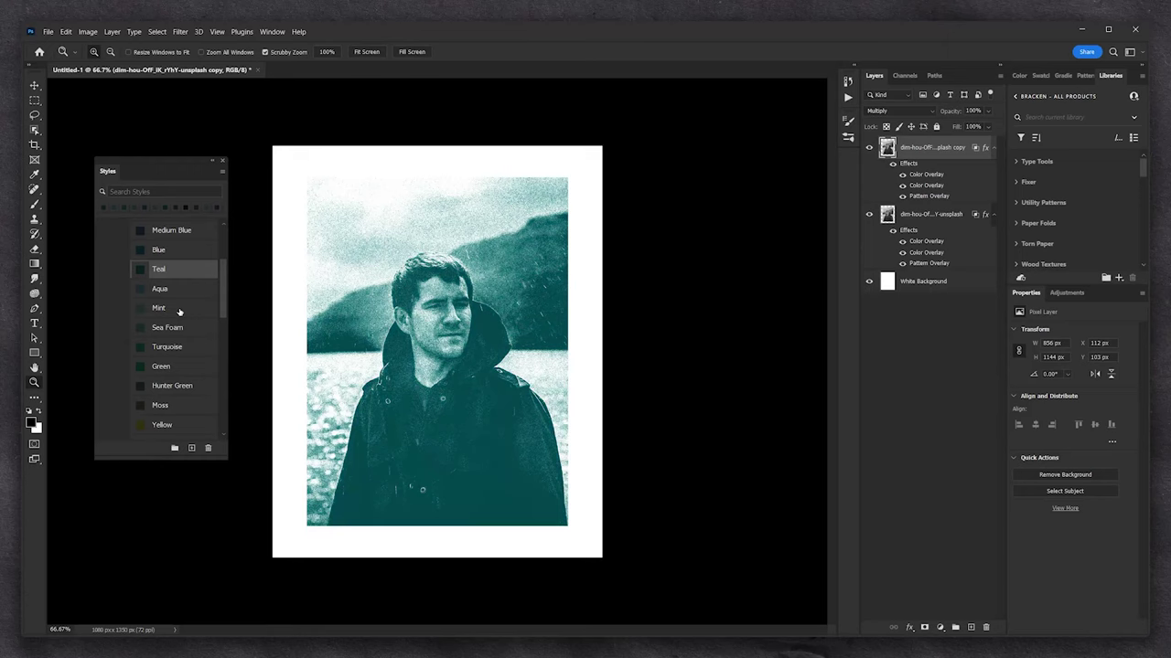
scroll(179, 311, down, 2)
scroll(180, 312, down, 1)
click(170, 371)
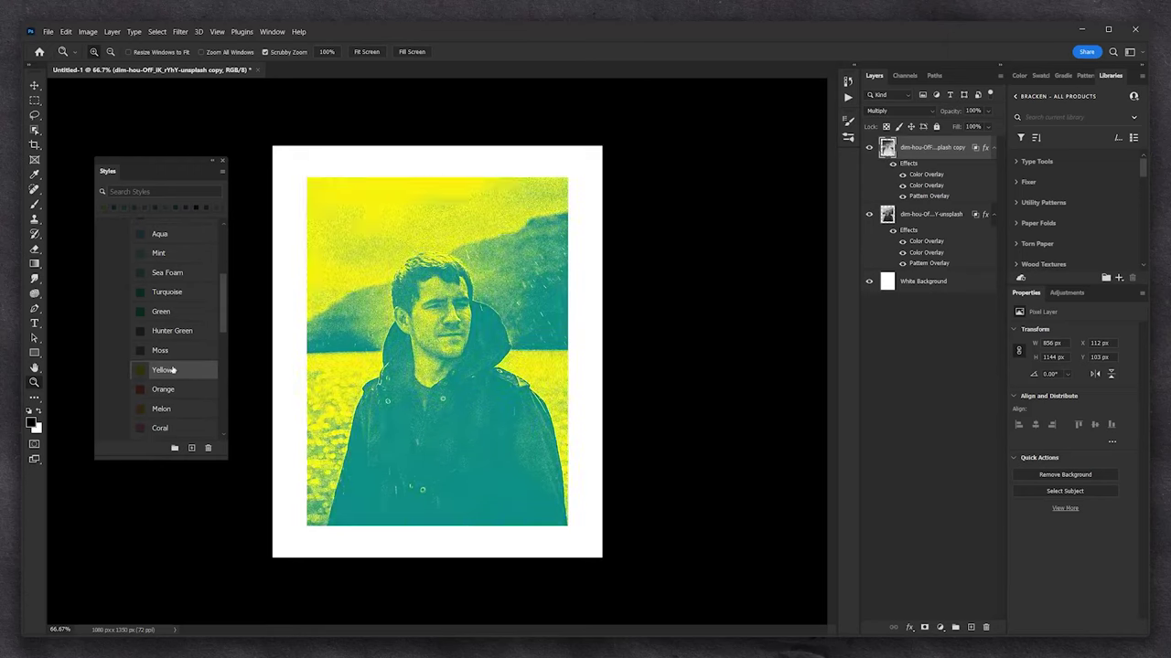
Offset the yellow portrait copy slightly right and down to about X 117 px, Y 108 px, and deselect it
click(36, 86)
drag(414, 359, 427, 364)
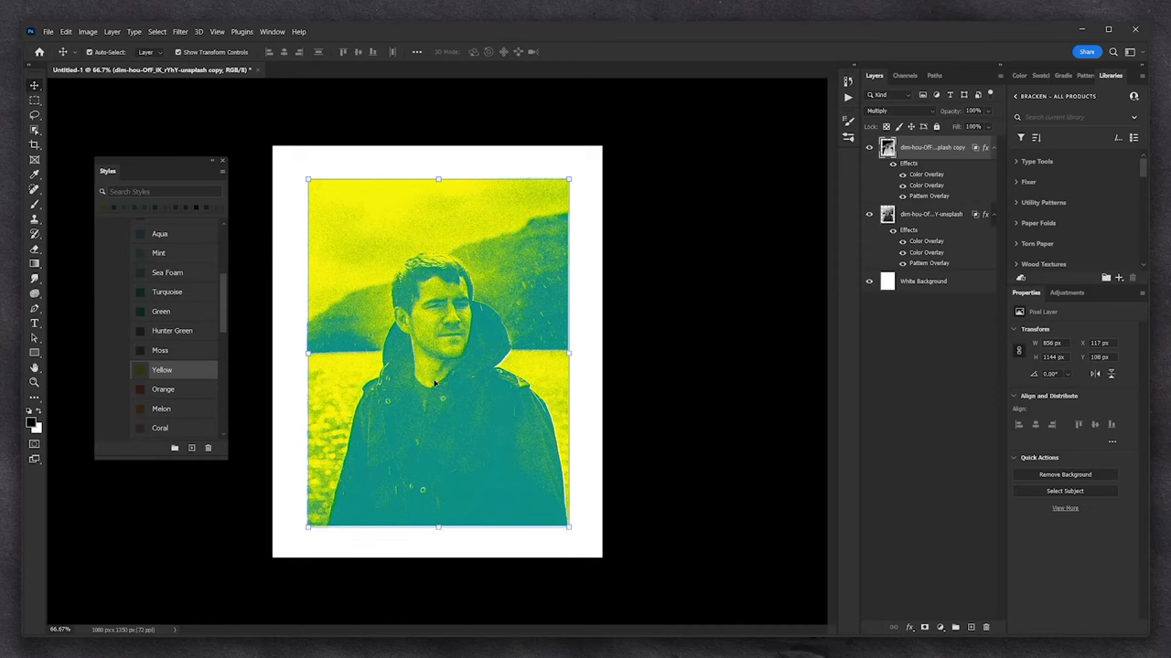
click(947, 389)
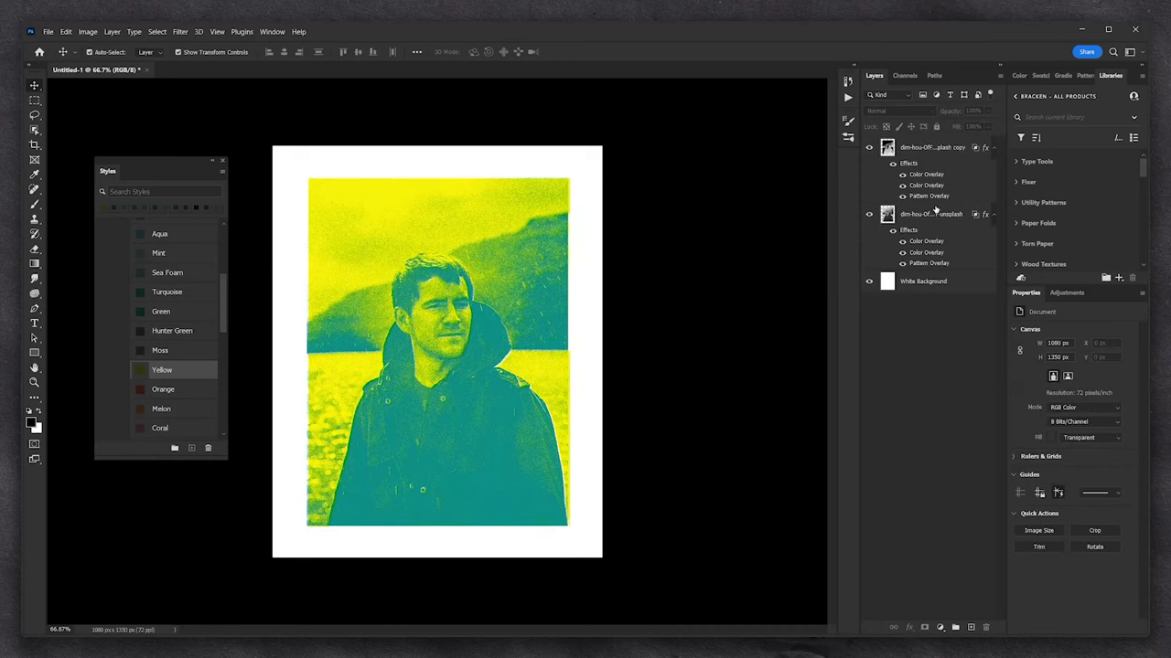
Try other Grain (Fine) colours on the original portrait layer, including Metallic Gold and Fluorescent Pink, and settle on Hunter Green
click(936, 213)
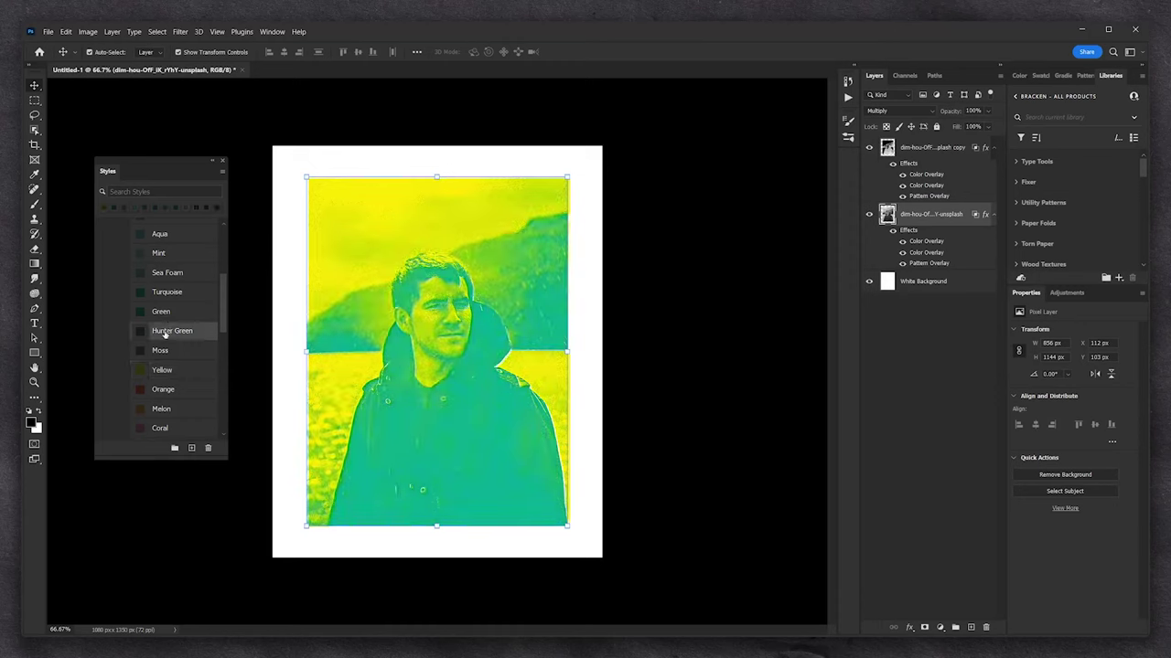
scroll(170, 388, down, 3)
scroll(170, 388, down, 1)
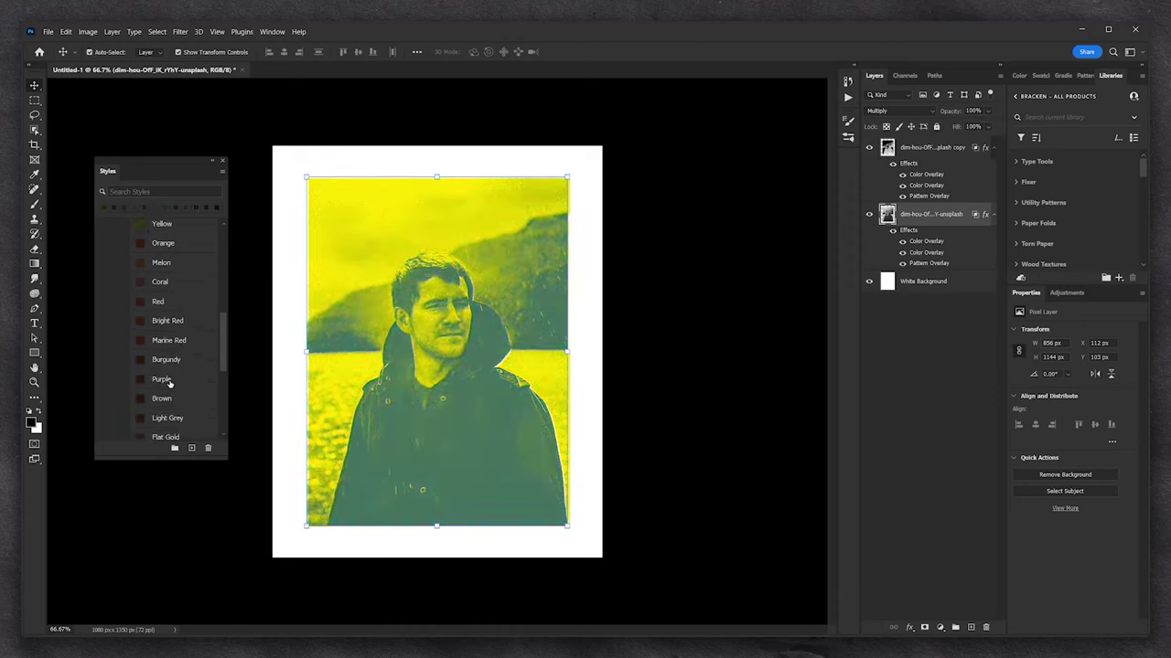
scroll(170, 398, down, 3)
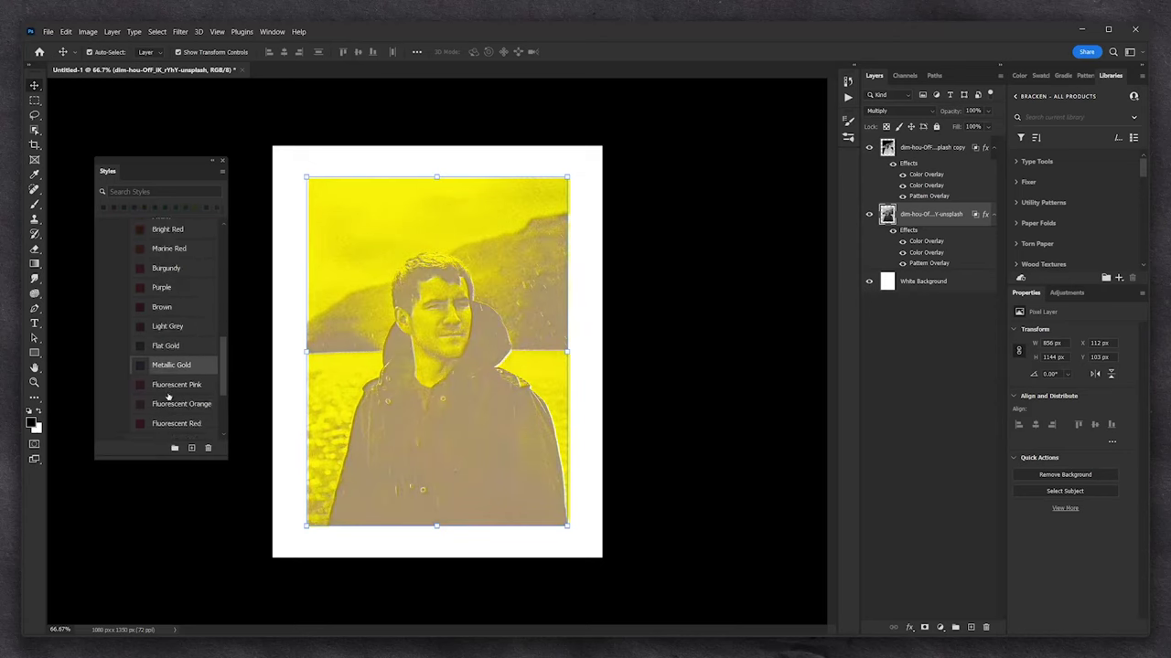
scroll(169, 410, down, 1)
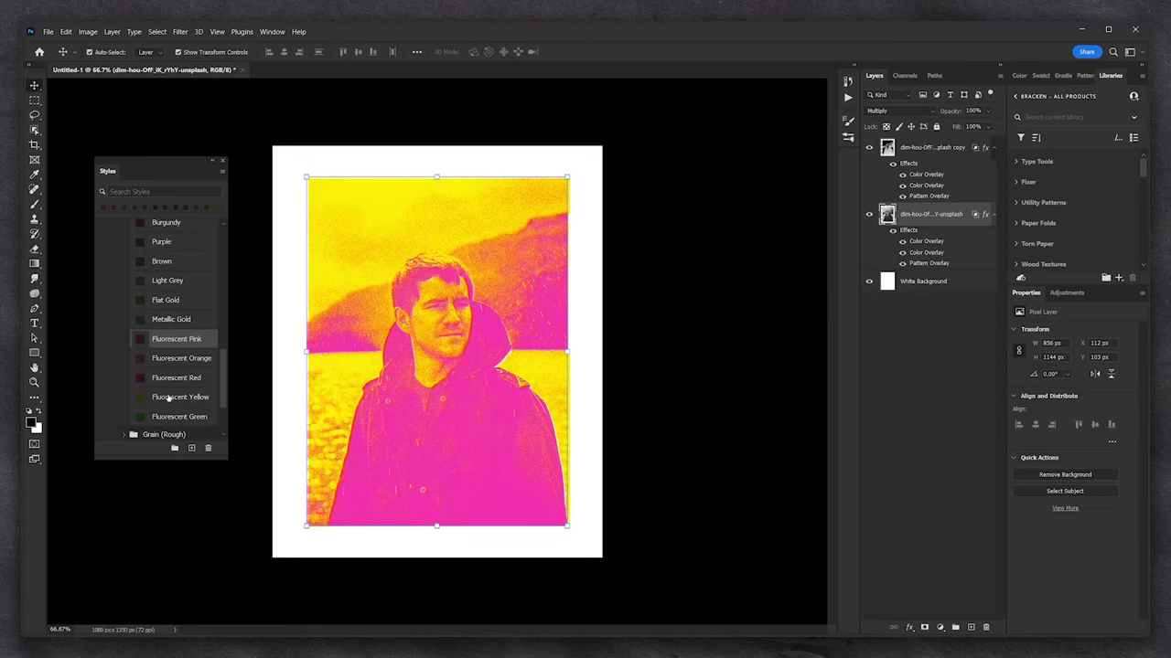
scroll(169, 393, down, 1)
scroll(168, 370, up, 6)
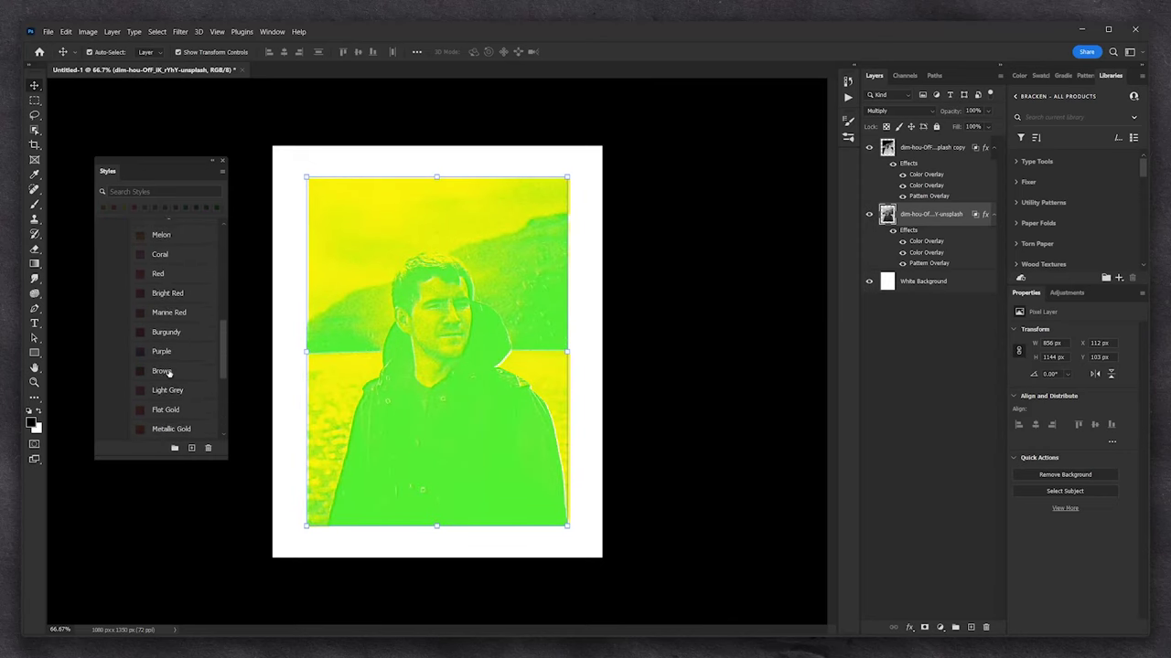
click(170, 252)
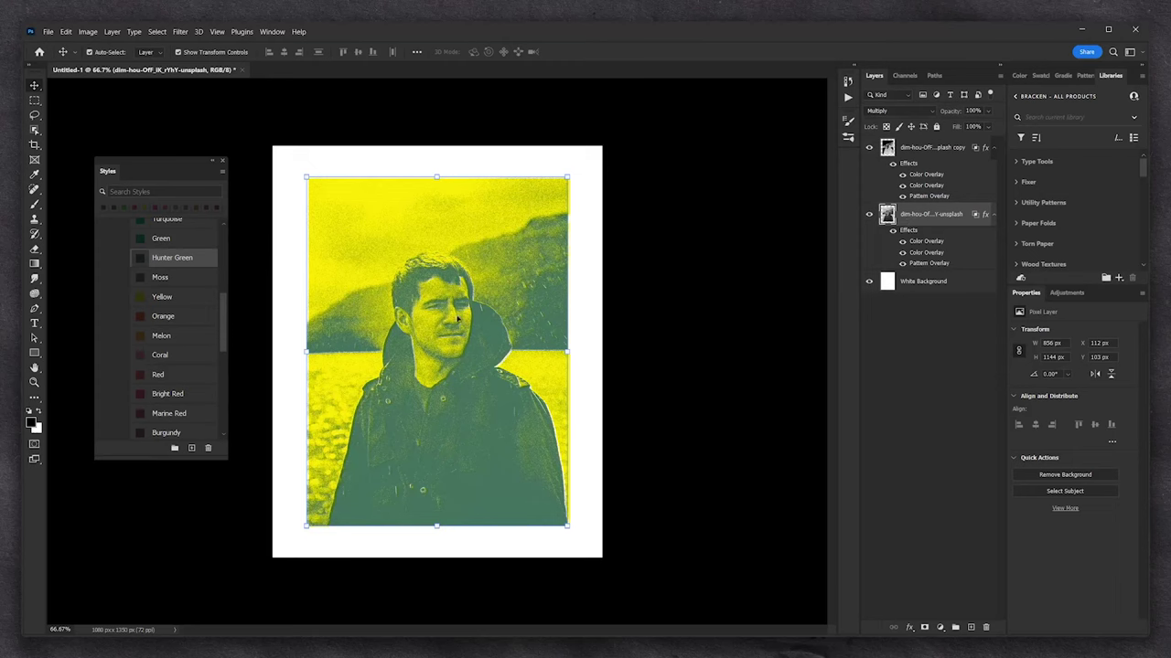
Try the Grain (Fine) Green style on the original portrait layer and set it back to Hunter Green
scroll(167, 302, up, 3)
click(167, 256)
click(170, 292)
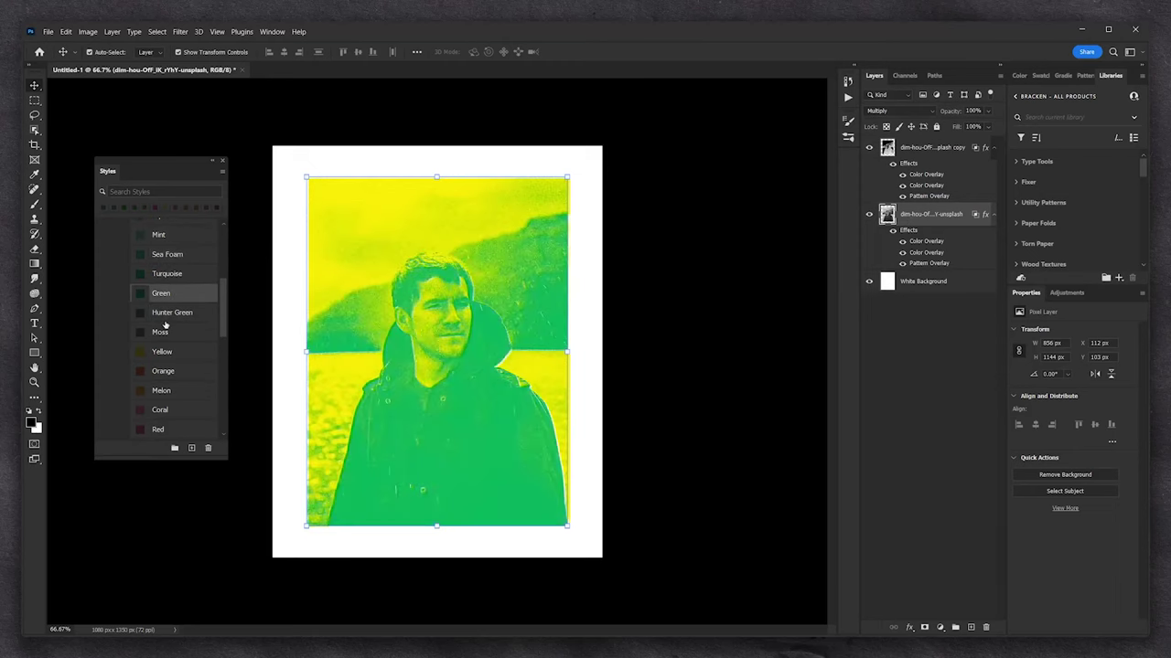
click(162, 317)
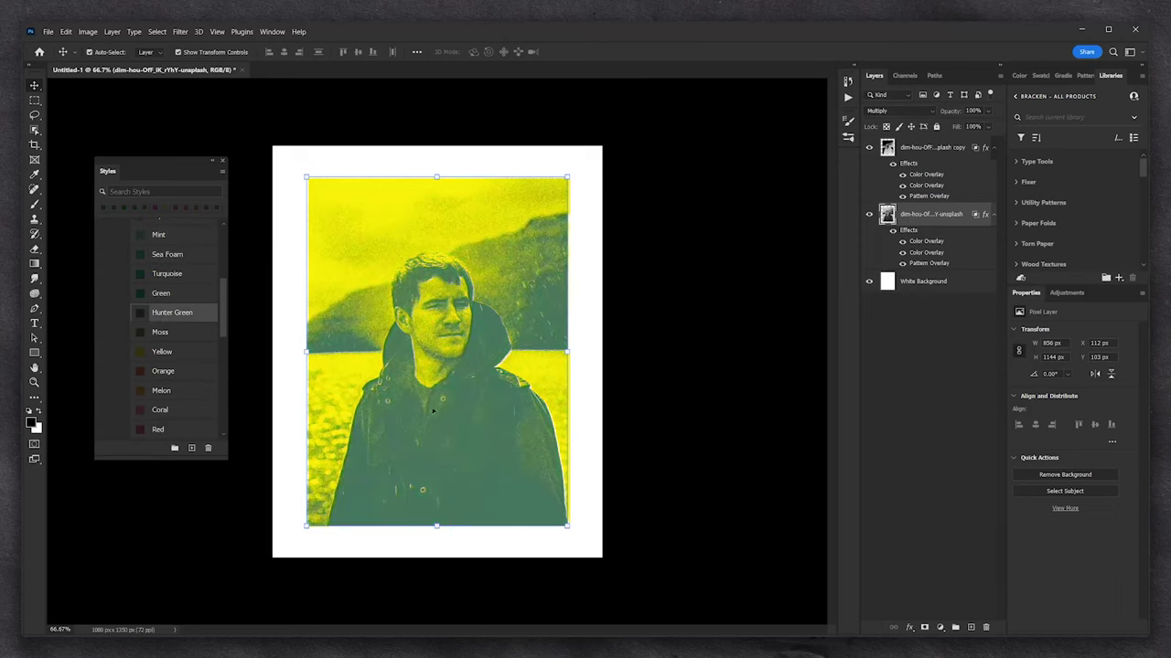
Move the yellow portrait copy up and left to about X -116 px, Y -109 px, and deselect it
drag(477, 419, 404, 353)
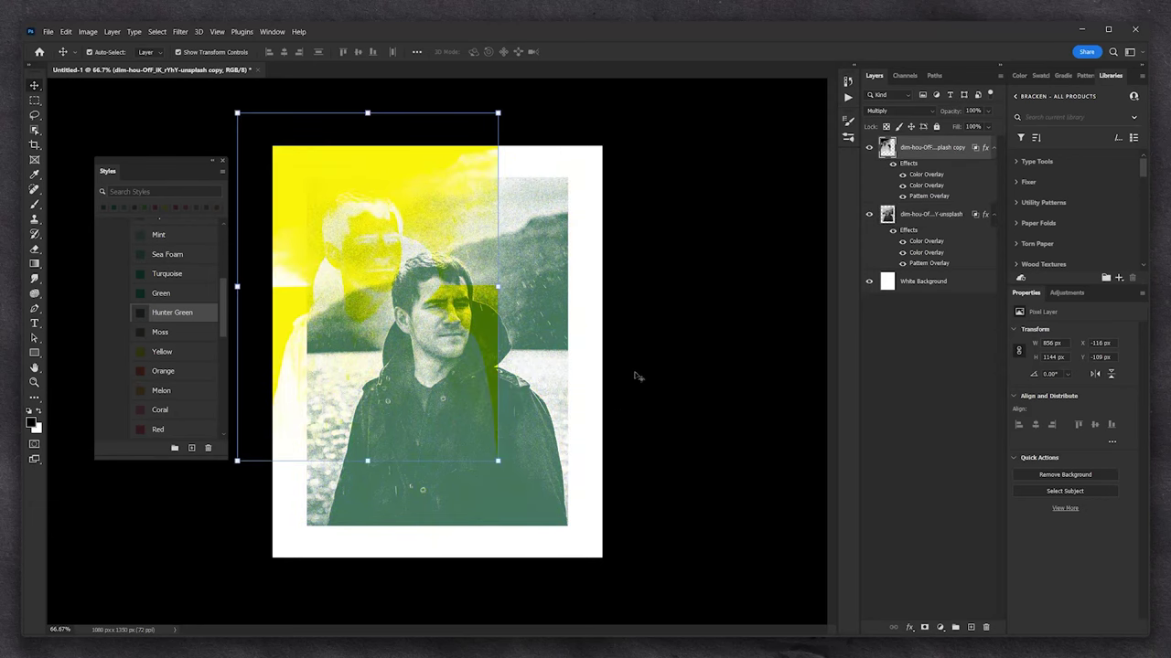
click(641, 362)
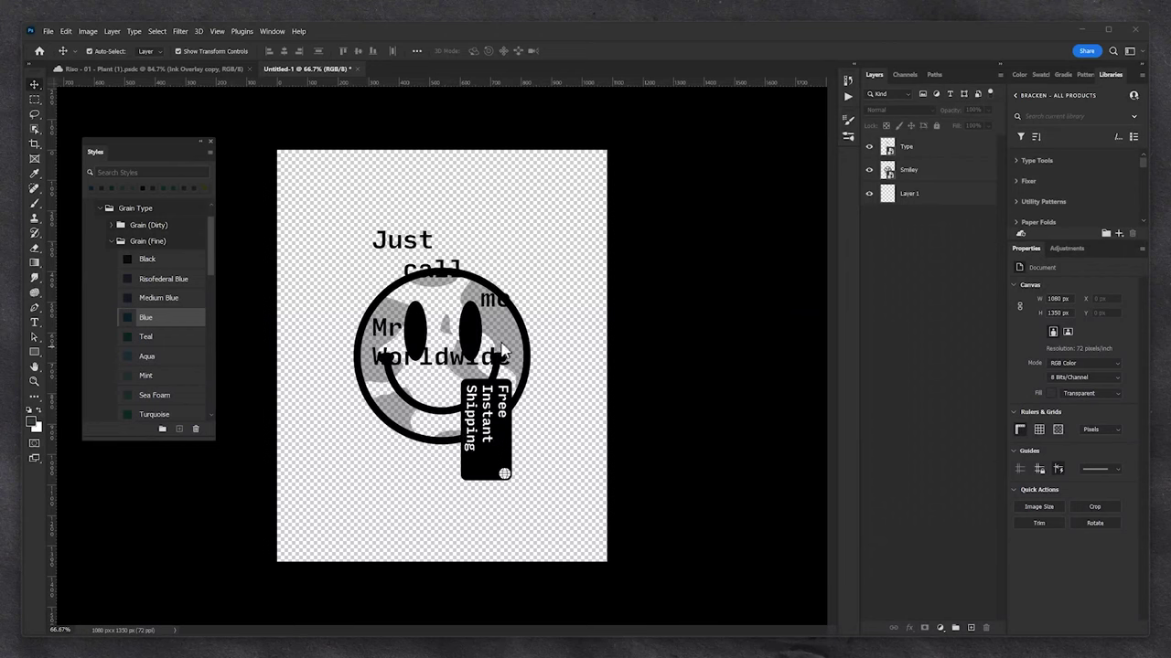
Try repositioning the Smiley artwork up and to the right on the canvas, undo the move and deselect it
click(931, 148)
mouse_move(495, 440)
mouse_down()
mouse_move(508, 410)
mouse_move(495, 452)
mouse_up()
key(shift+Right)
key(shift+Up)
drag(527, 353, 565, 315)
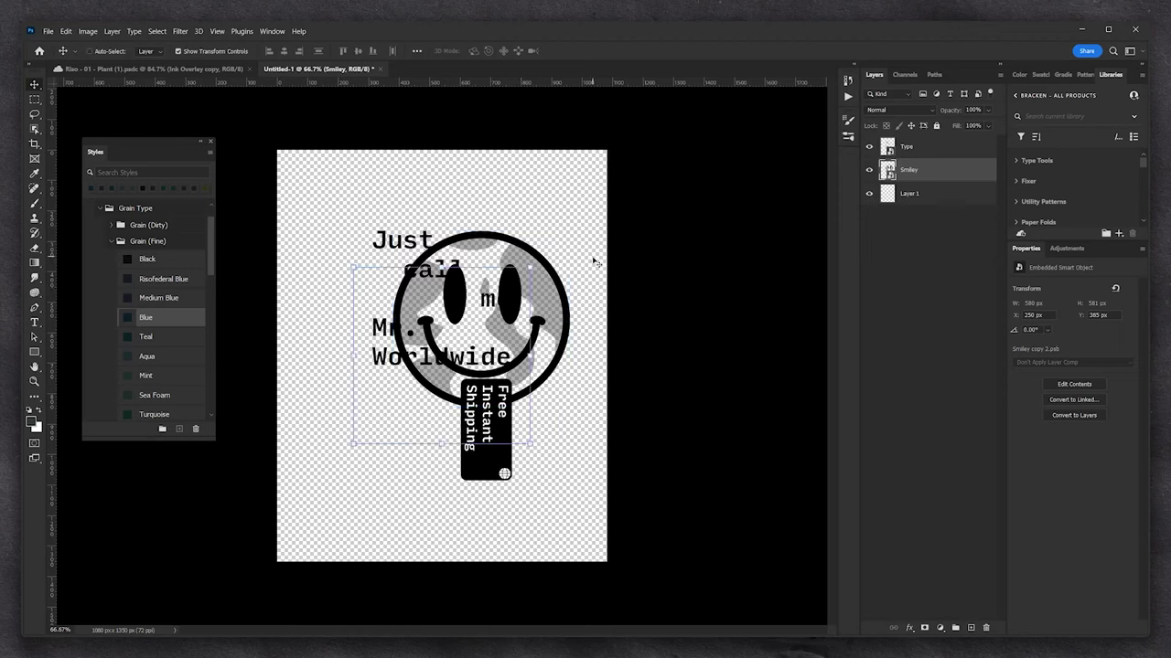
key(ctrl+z)
click(570, 295)
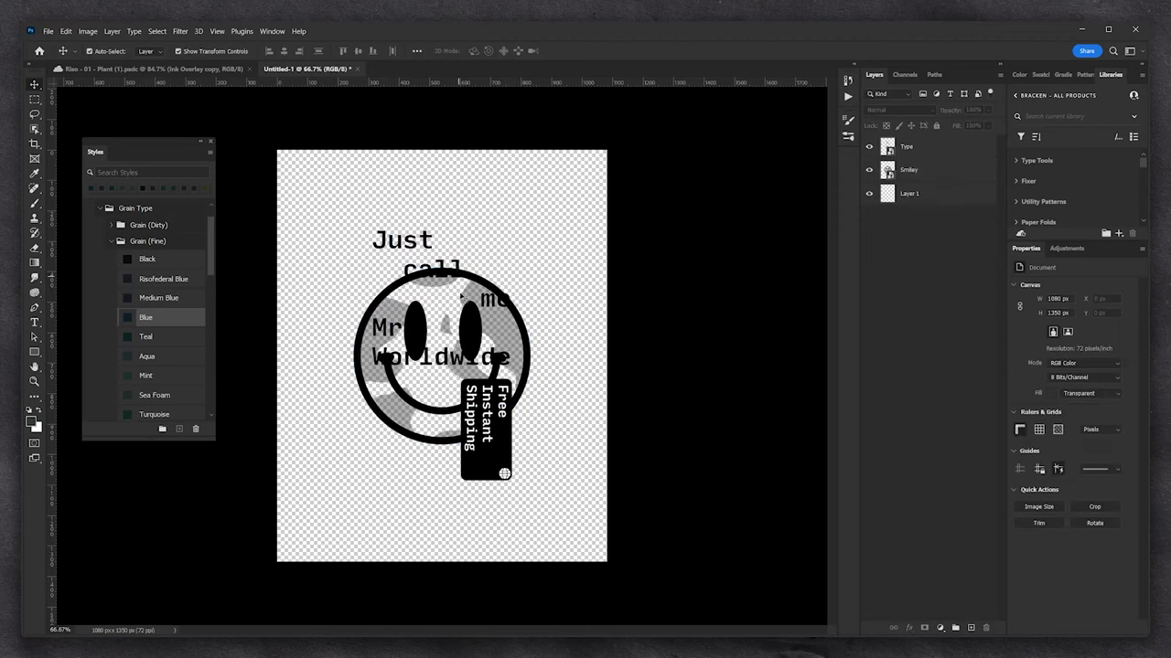
Fill Layer 1 with white and rename it White BG
click(912, 194)
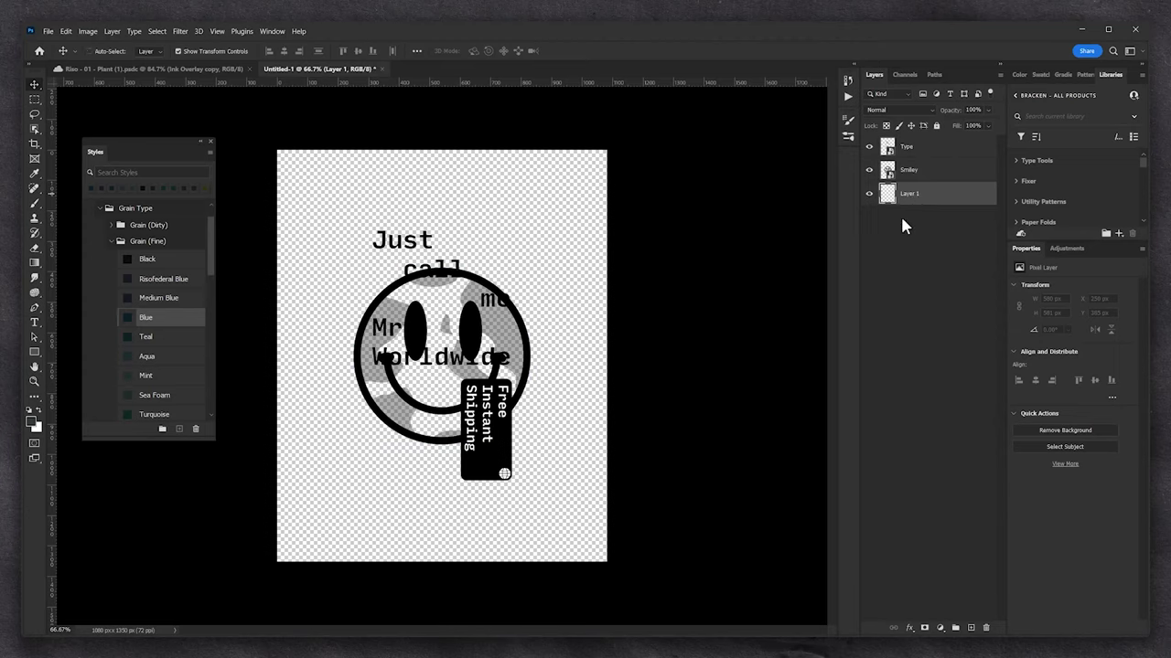
key(ctrl+BackSpace)
double_click(914, 194)
text(Wh)
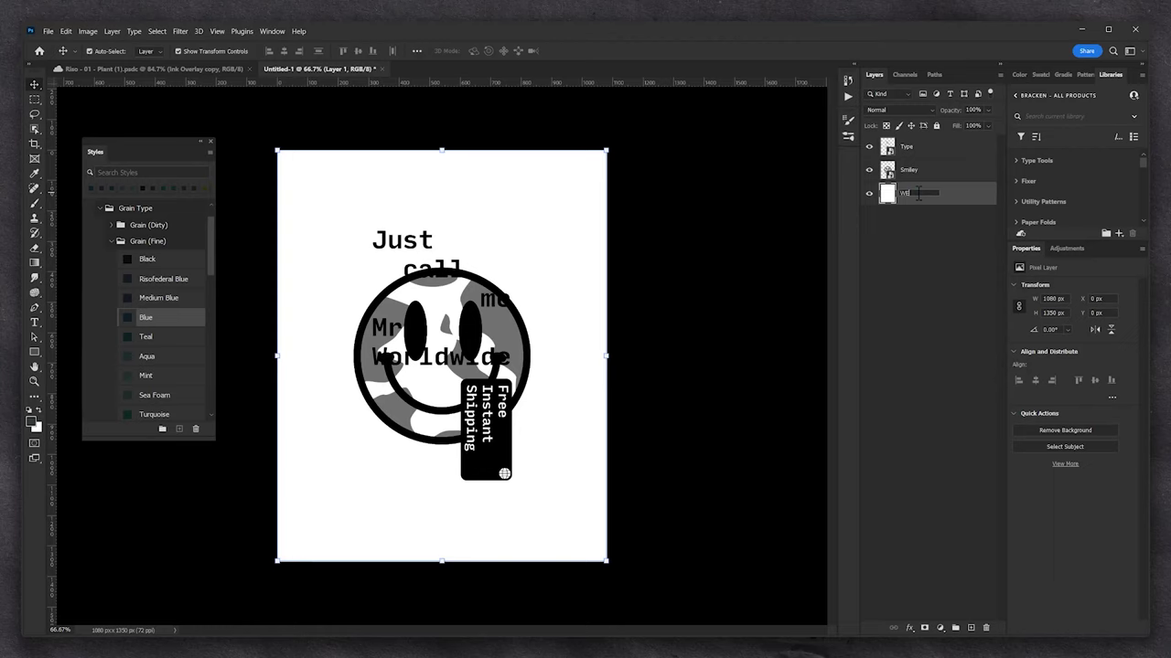
text(ite BG)
key(Return)
Group the Type, Smiley and White BG layers and name the group Colour 01
shift+click(918, 147)
key(ctrl+g)
double_click(912, 143)
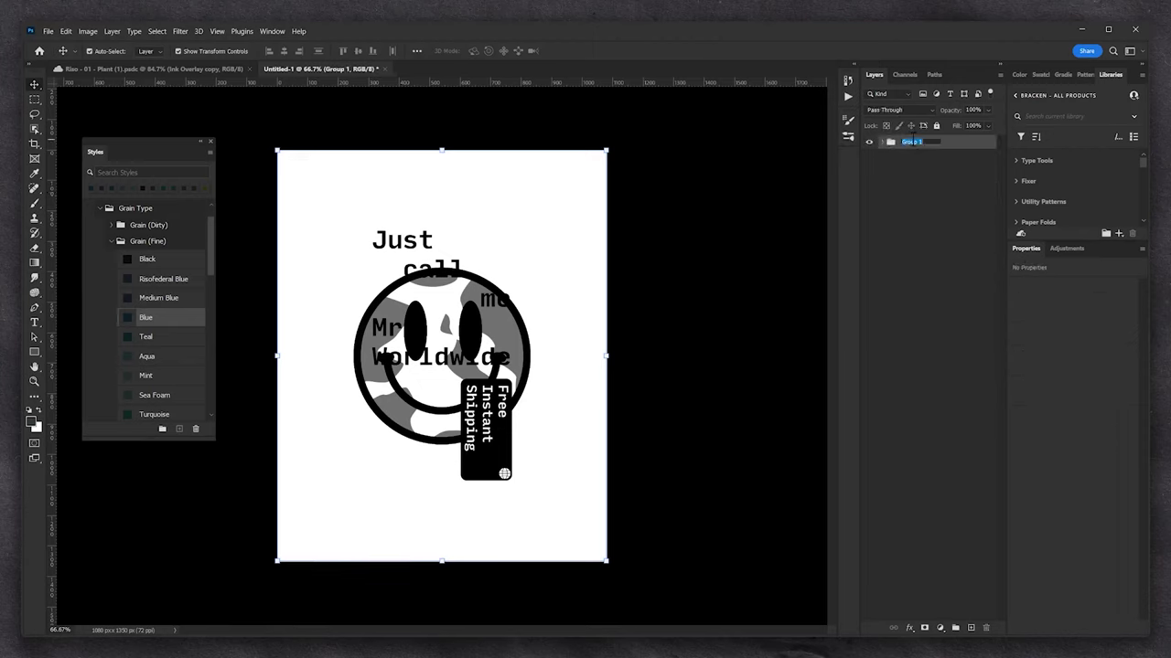
text(Ca)
key(Return)
Try Grain (Dirty) colours on the Colour 01 group, including Black, Medium Blue, Aqua, Sea Foam, Hunter Green and Yellow
click(98, 208)
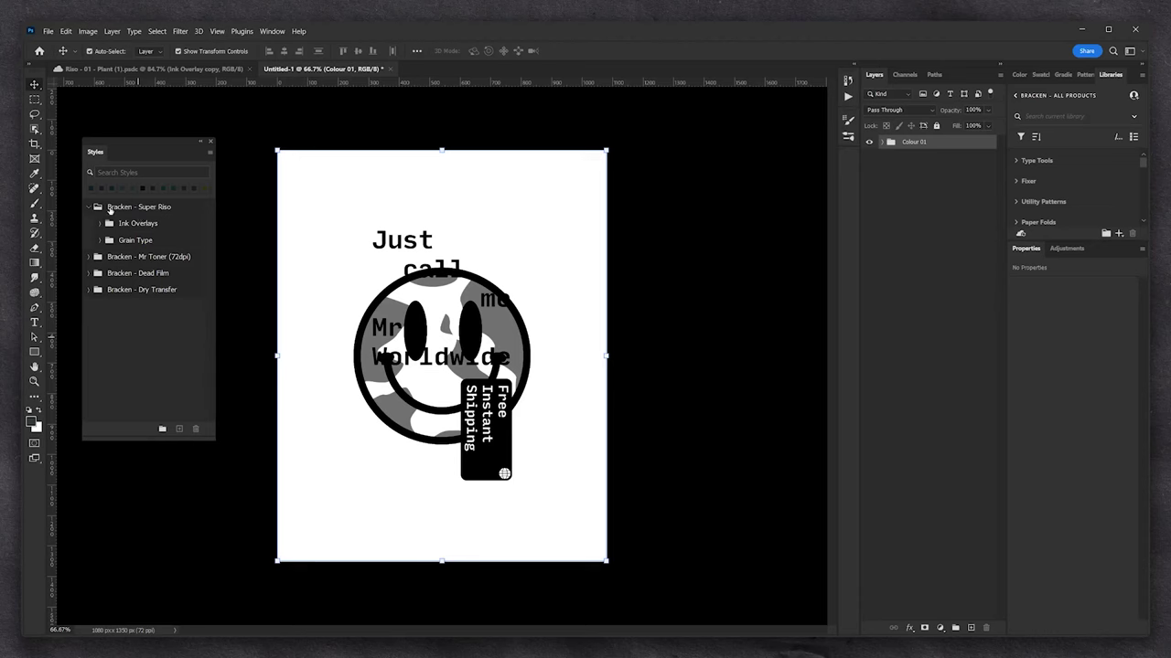
click(99, 240)
click(149, 276)
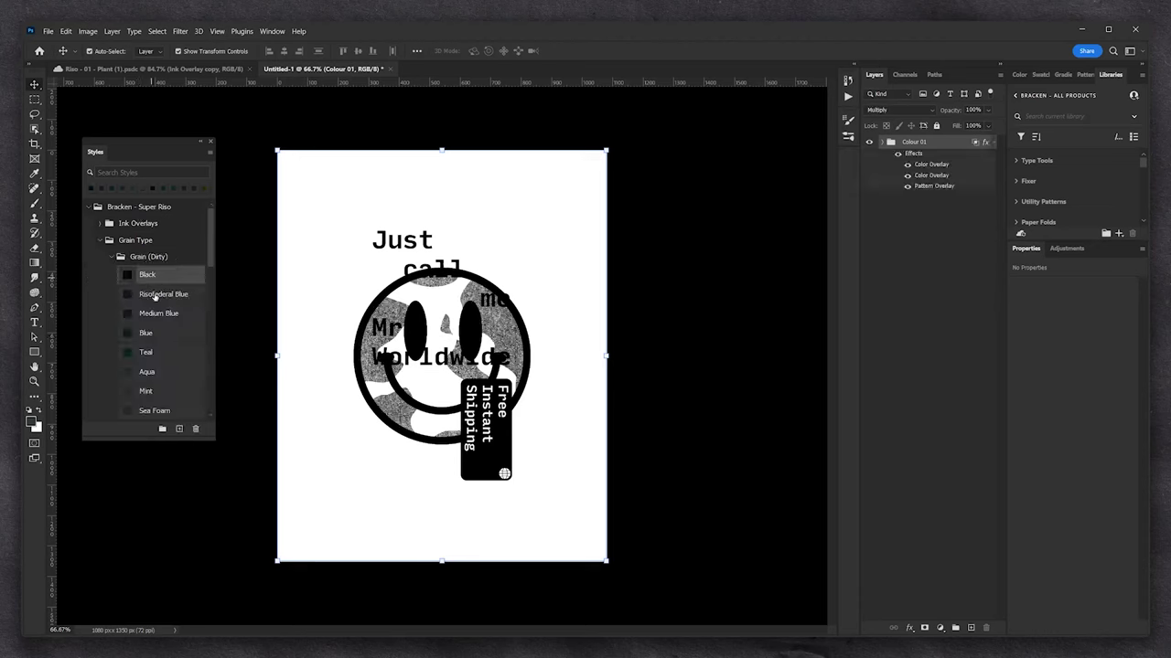
click(155, 296)
click(159, 314)
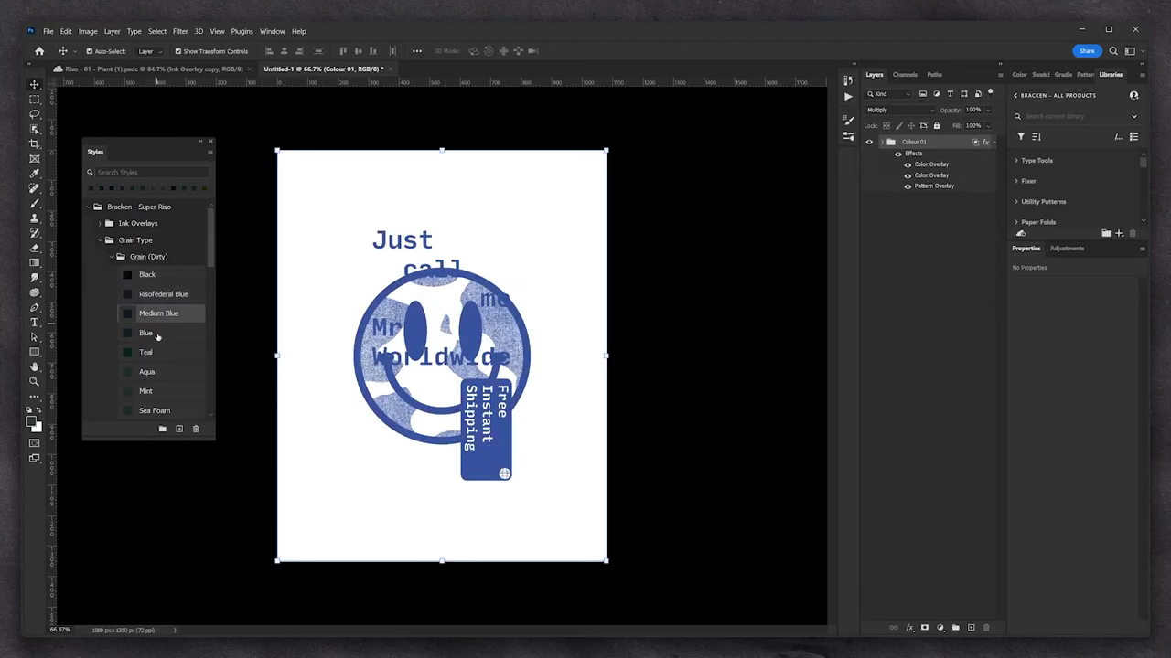
click(157, 334)
click(156, 353)
click(154, 374)
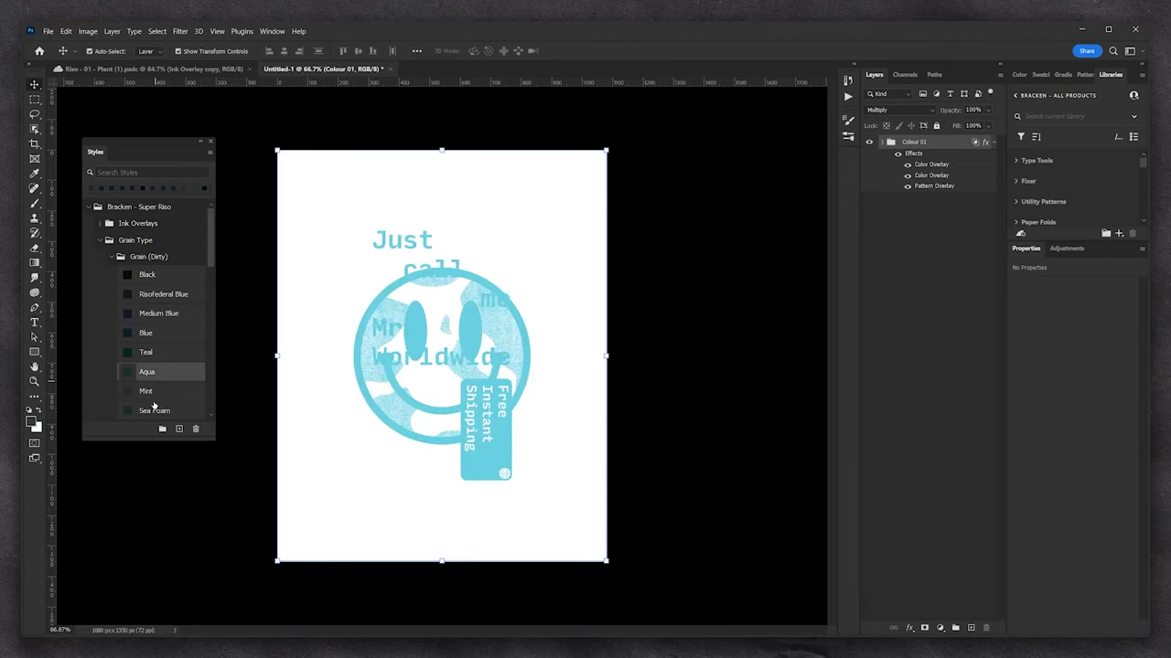
click(155, 408)
scroll(159, 375, down, 3)
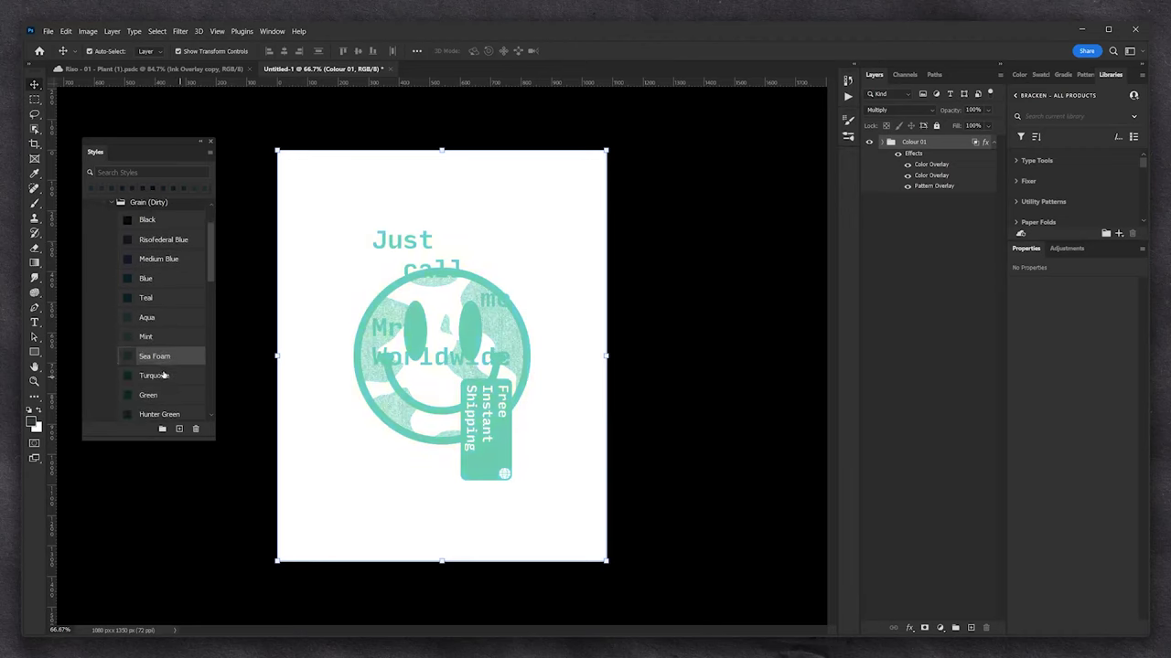
click(165, 373)
click(165, 404)
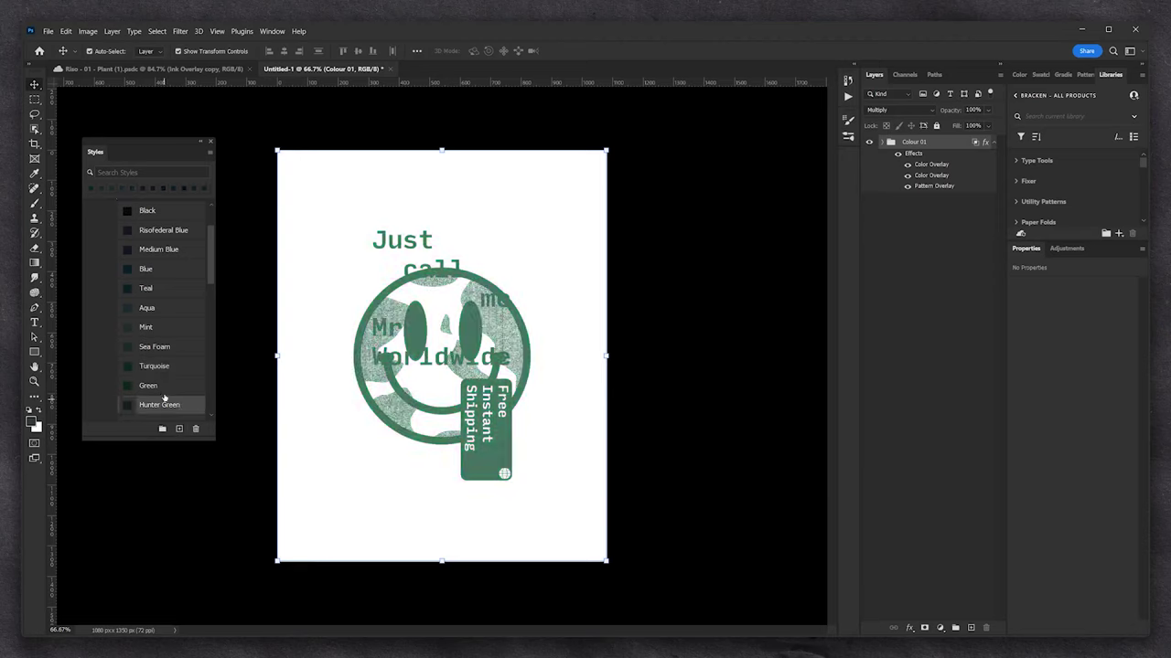
scroll(163, 393, down, 2)
click(161, 397)
scroll(156, 356, up, 3)
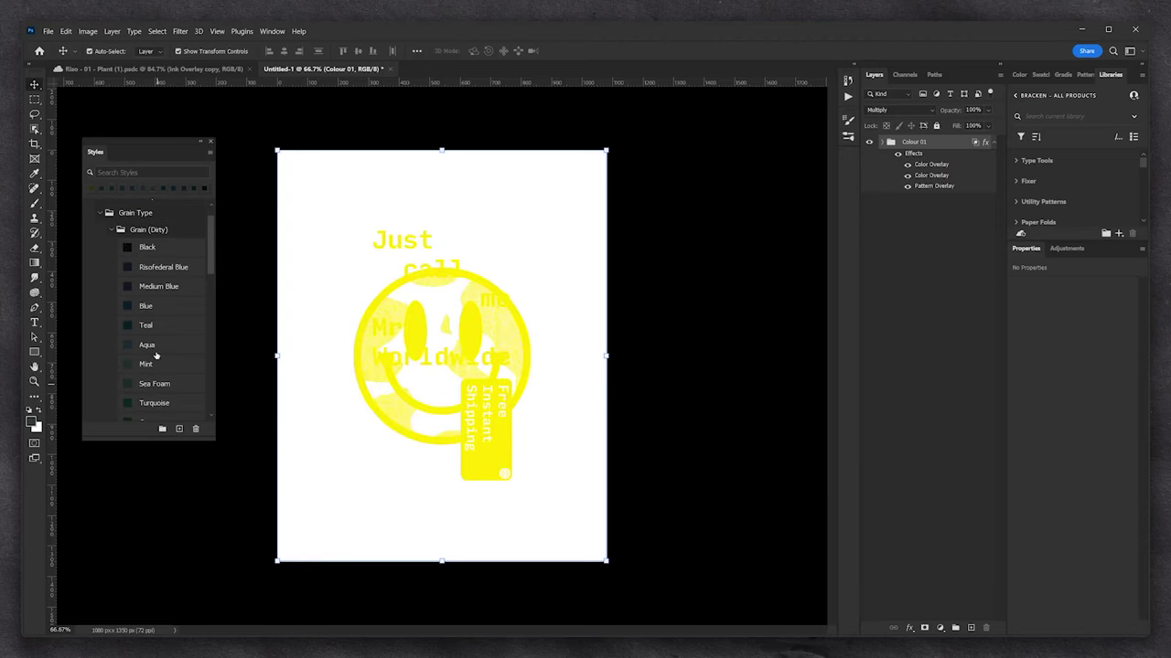
Apply the Grain (Fine) Blue style to the Colour 01 group and deselect it
click(111, 259)
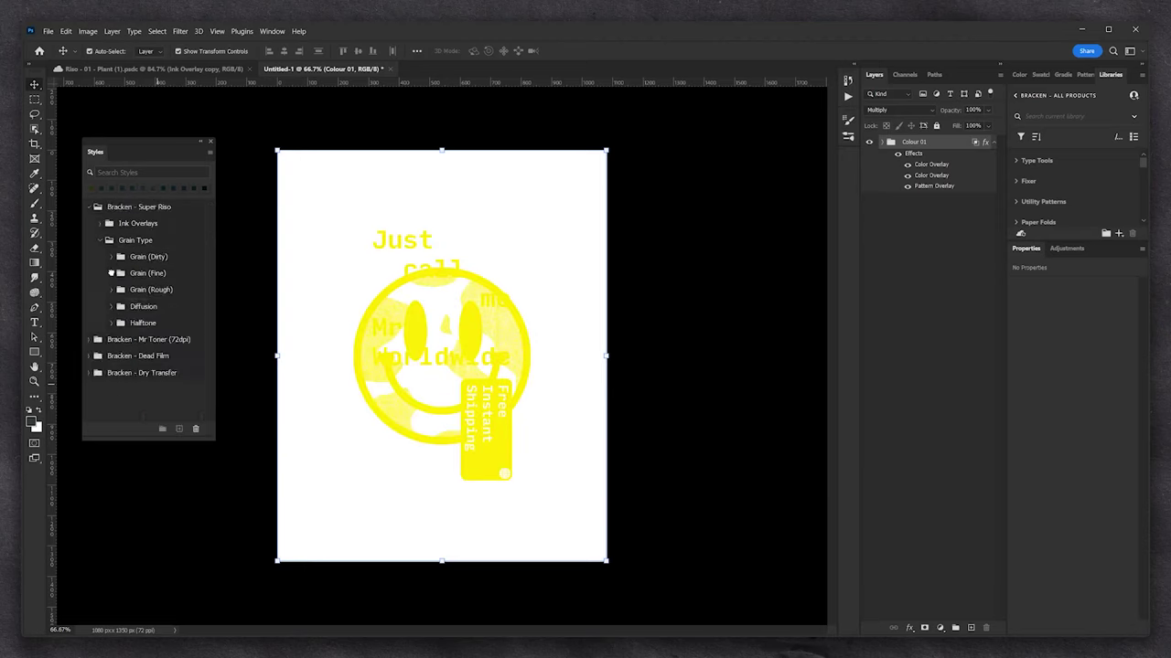
click(110, 274)
click(152, 353)
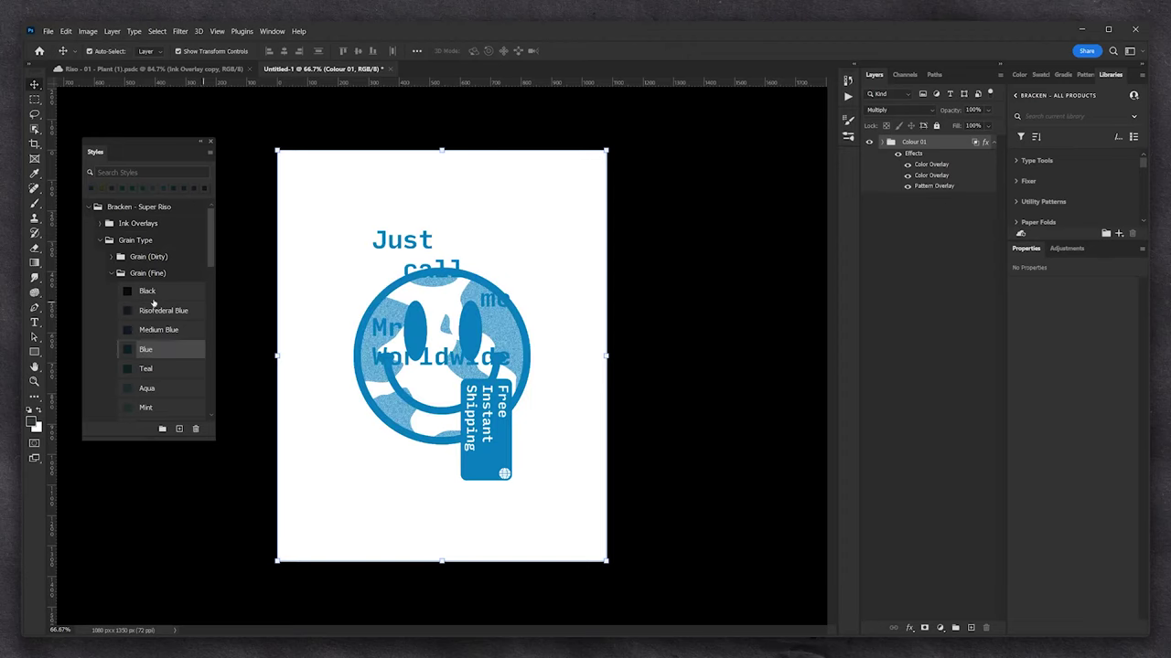
click(111, 274)
click(905, 278)
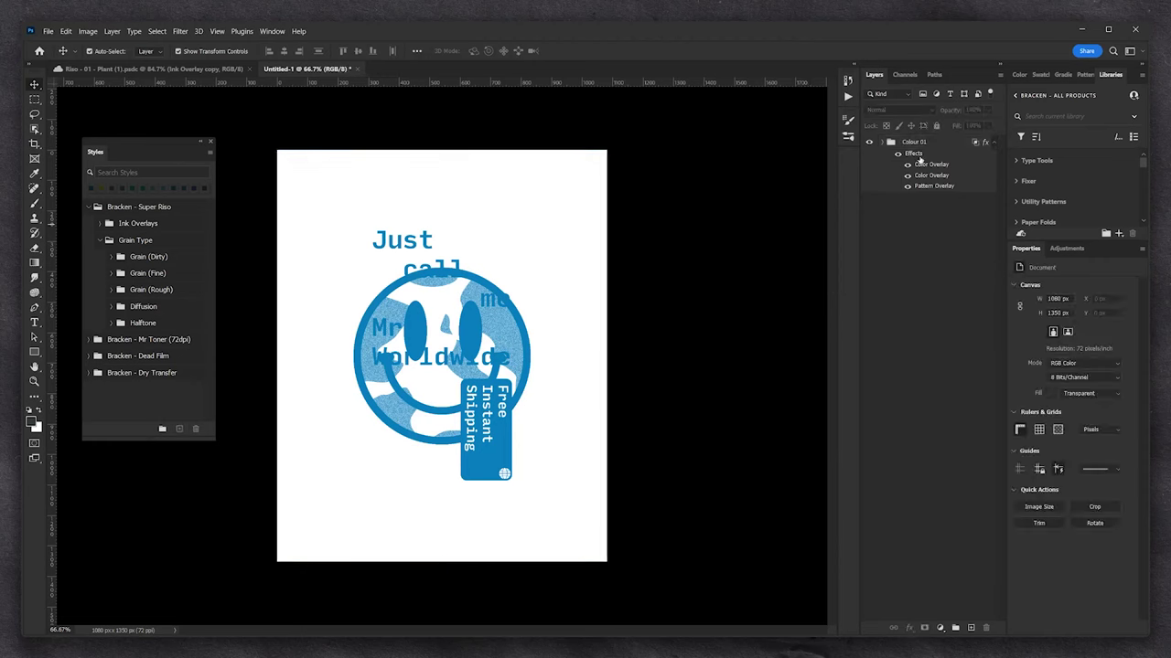
Inspect the smiley artwork up close and compare it with the Colour 01 group's effects hidden and shown
click(35, 381)
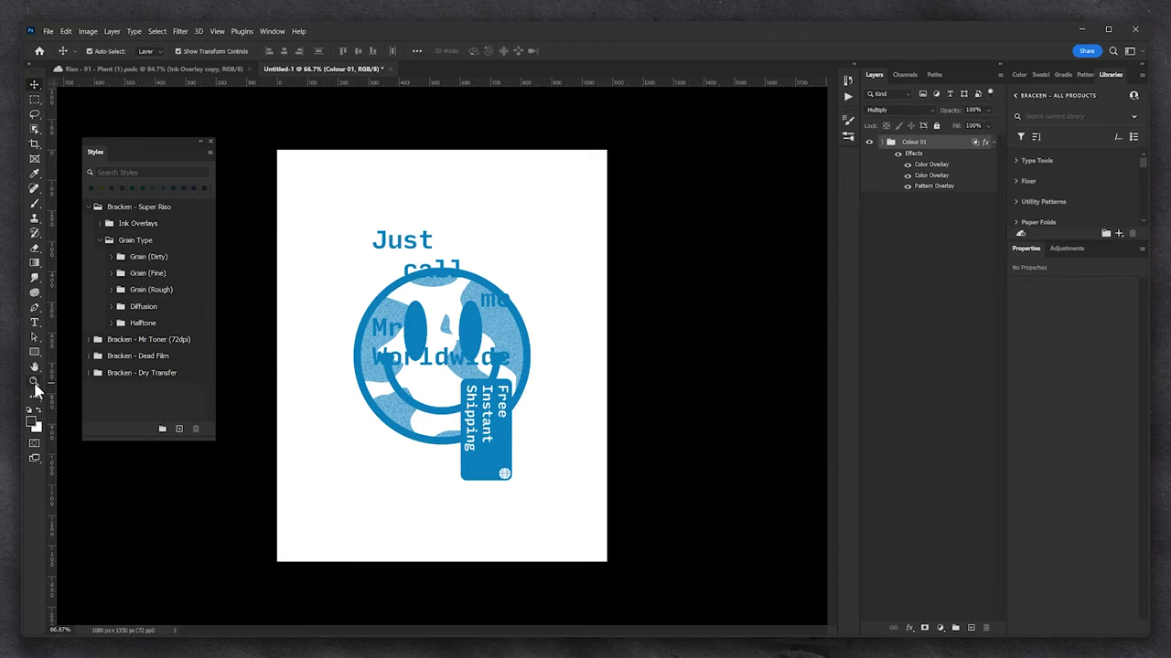
drag(475, 331, 585, 330)
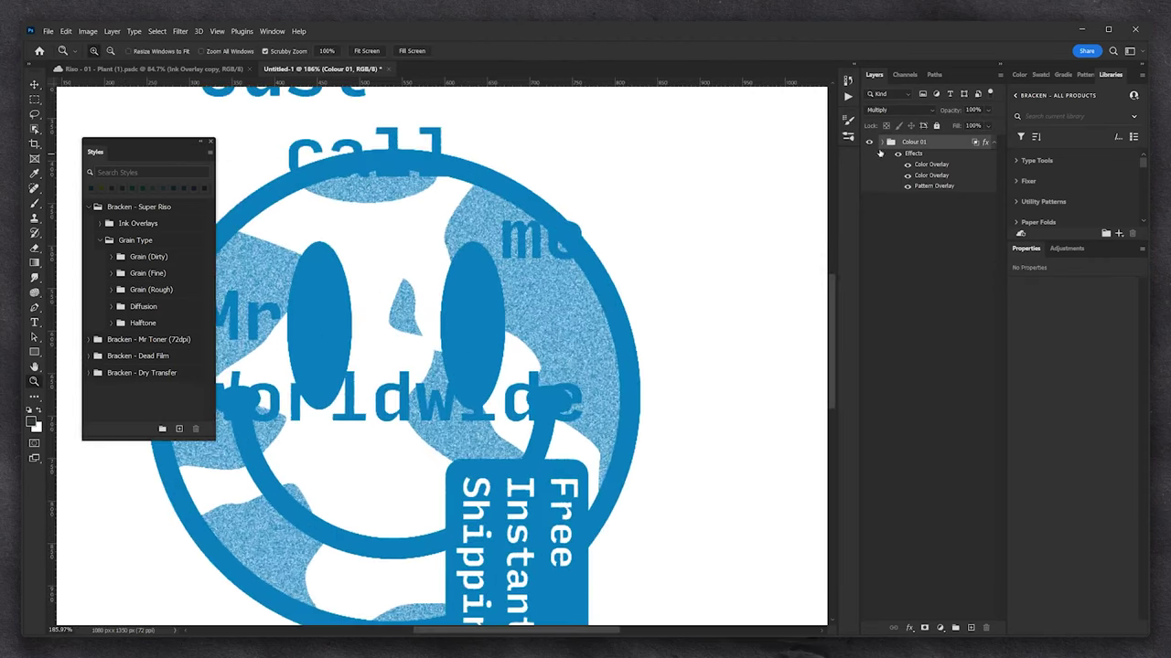
click(898, 154)
click(899, 154)
Nest the Colour 01 group inside a new group named Ink Overlay 01
click(884, 144)
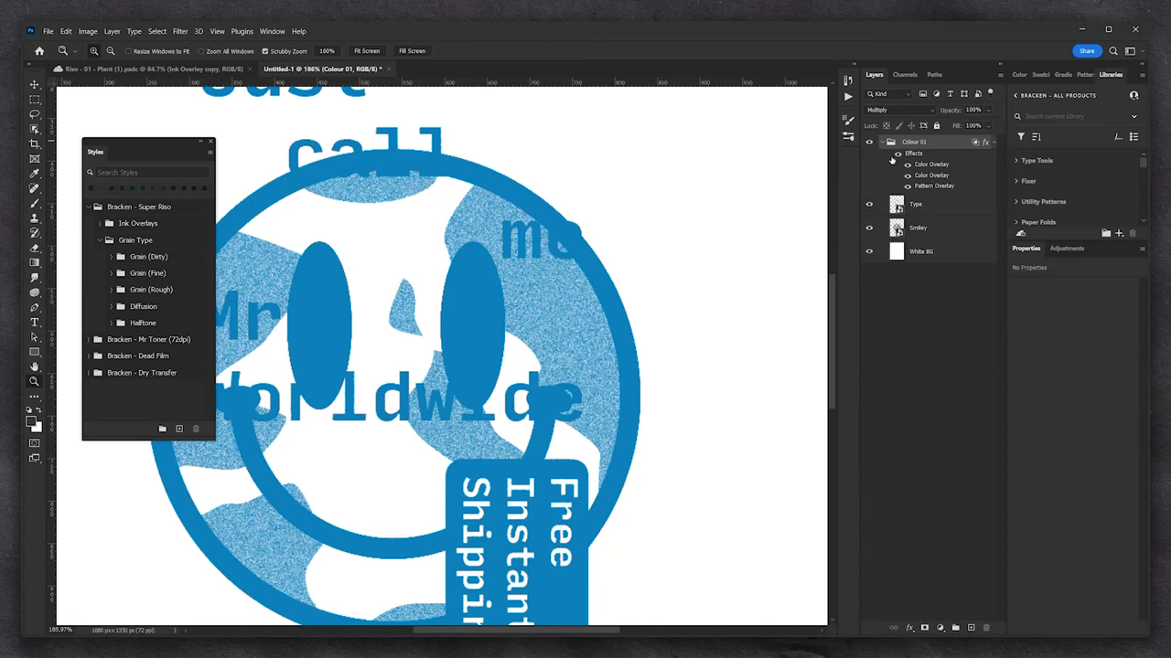
key(ctrl+g)
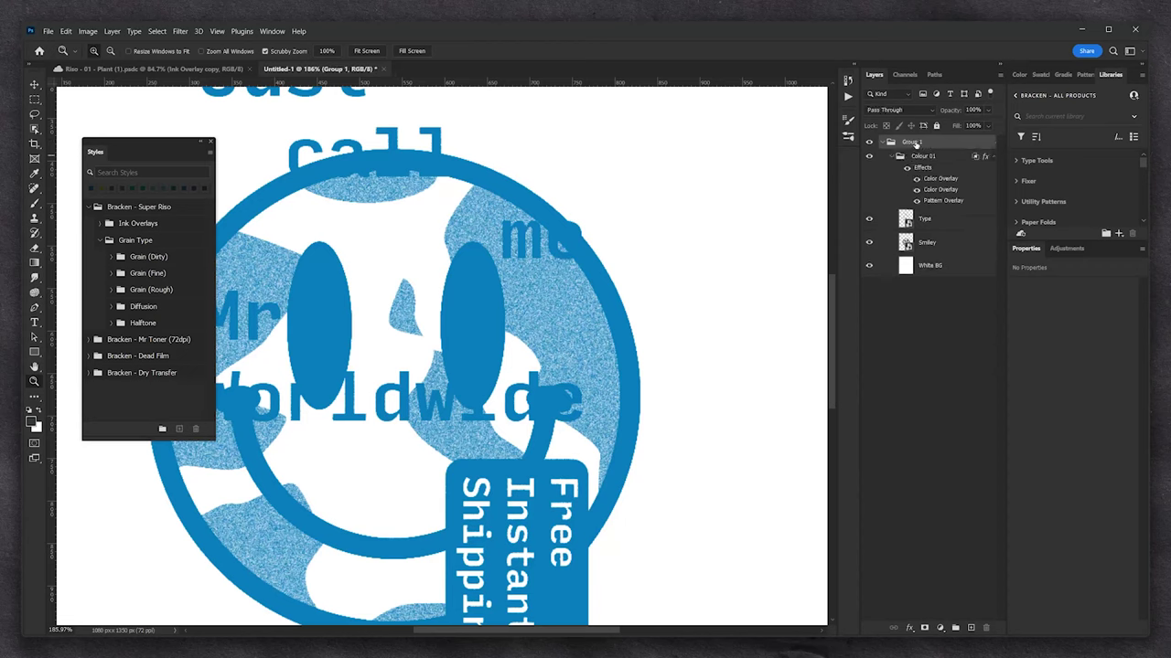
click(928, 158)
double_click(913, 143)
text(Ink Overlay 01)
key(Return)
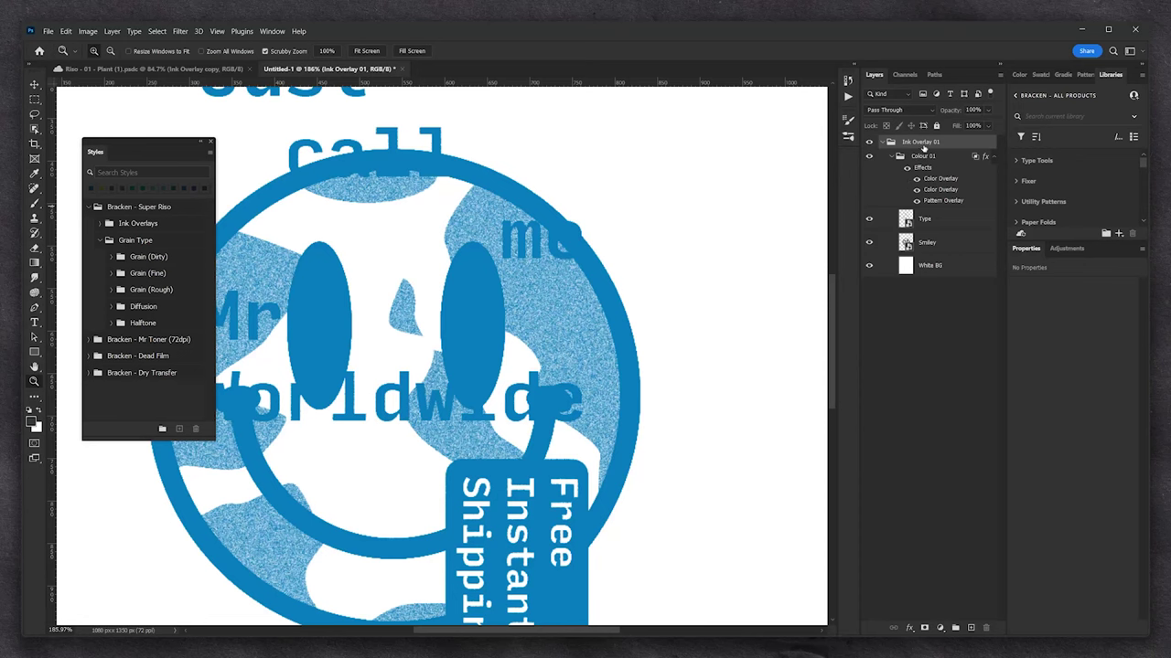
Give the Ink Overlay 01 group a blue colour label and check its nested contents
right_click(947, 144)
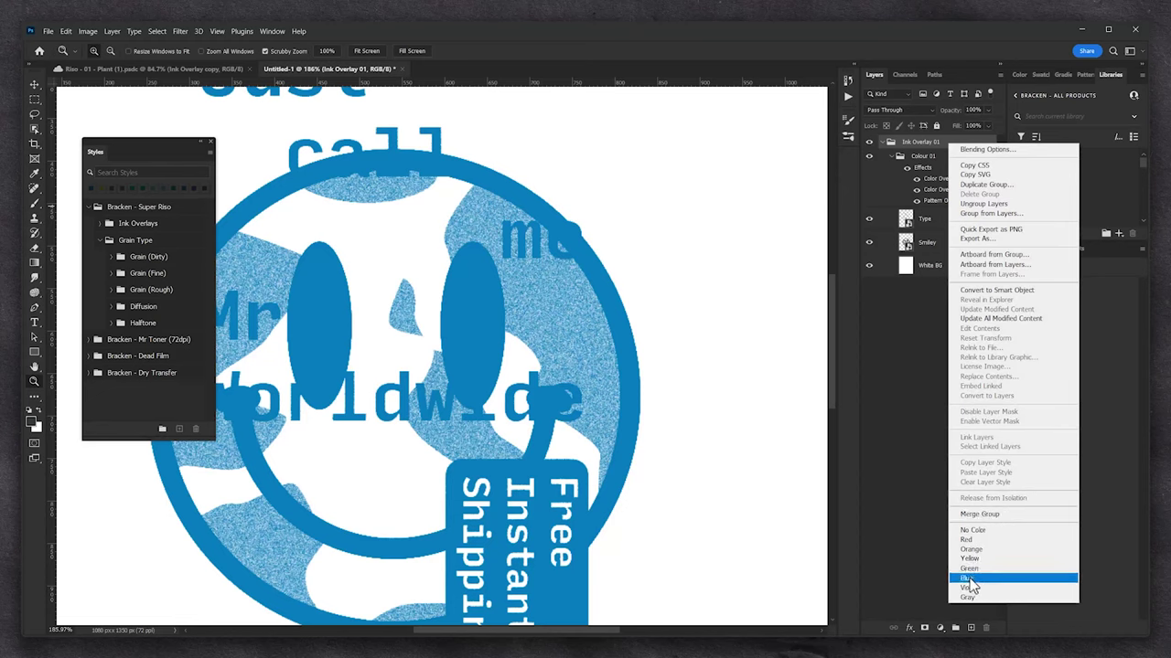
click(966, 578)
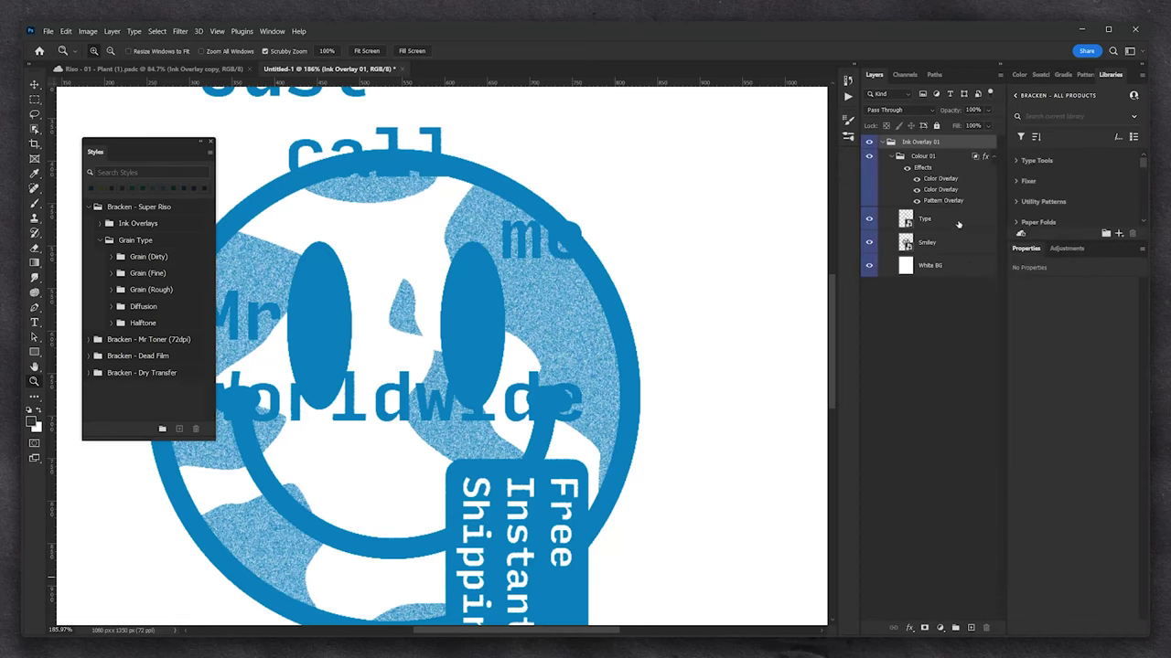
click(886, 143)
click(885, 143)
Try the ink overlays Subtle Grainy Drum, Faded & Dirty and Subtle & Patchy on the Ink Overlay 01 group, ending on Faded Mottle
click(101, 226)
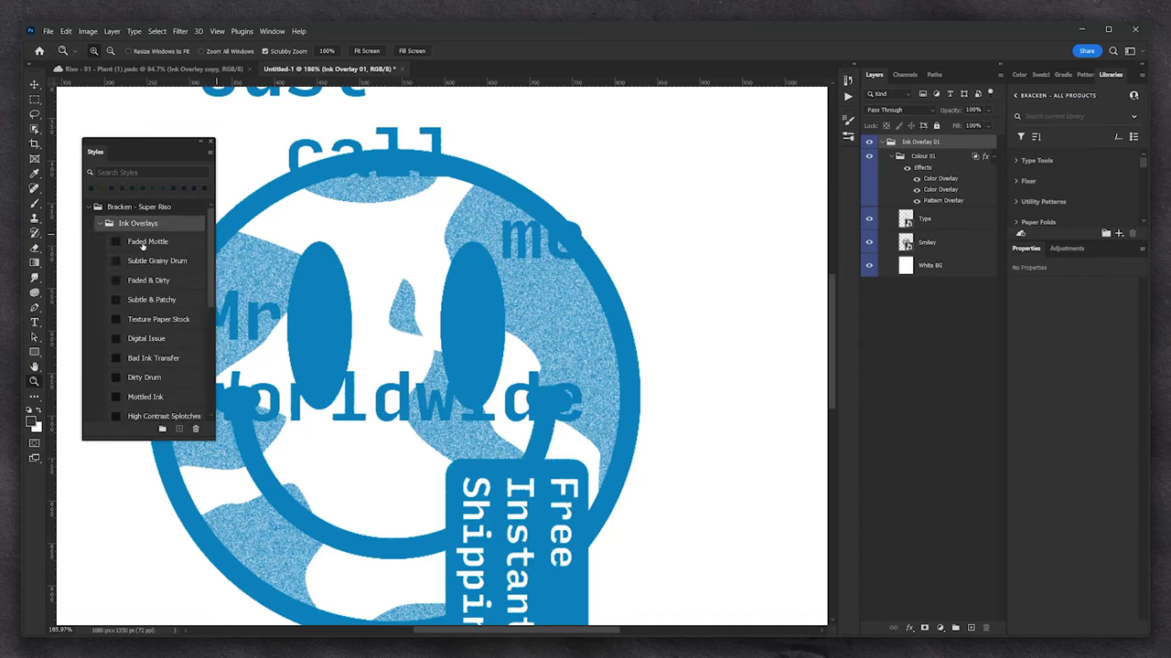
click(143, 245)
click(144, 262)
click(143, 278)
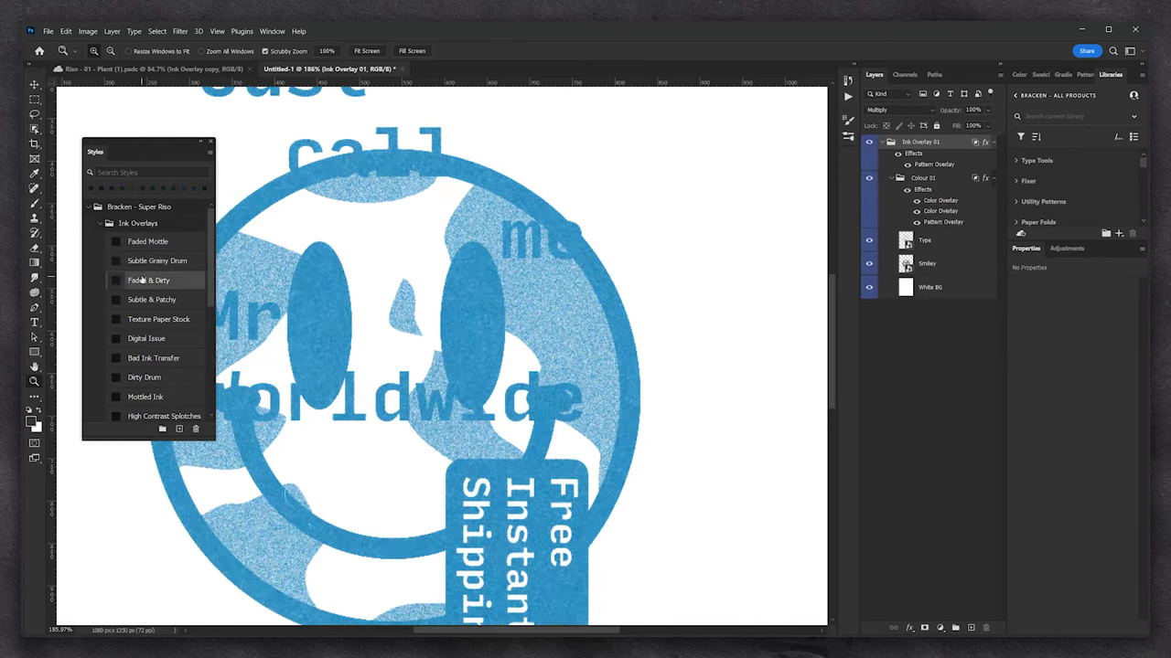
click(145, 300)
click(145, 277)
click(145, 261)
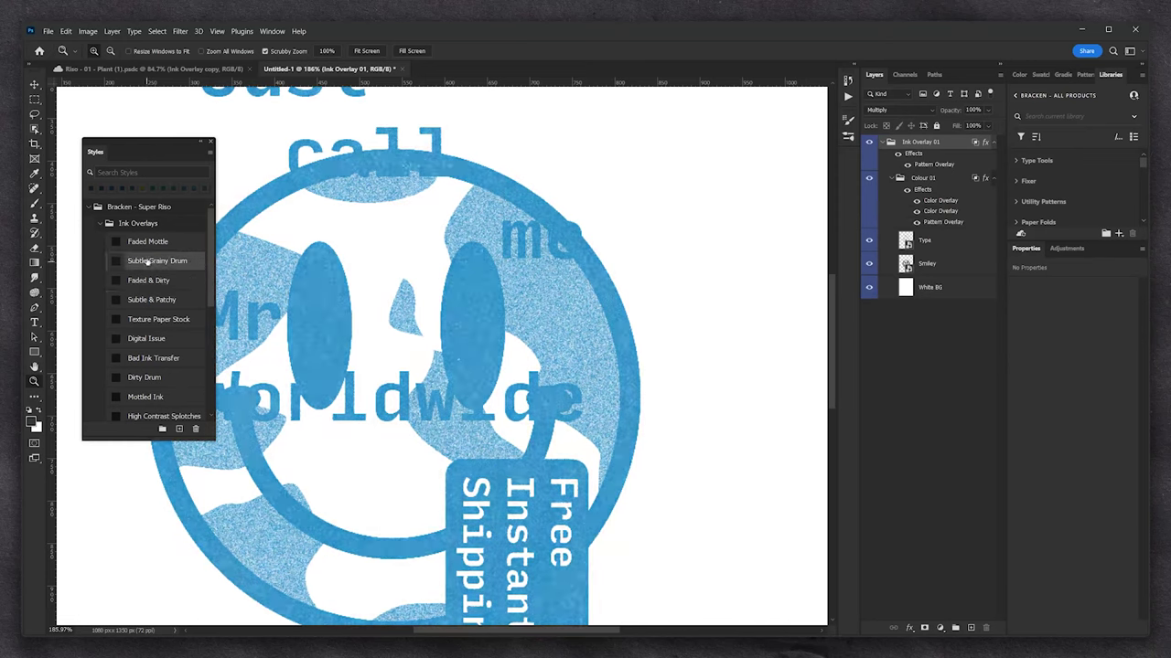
click(147, 244)
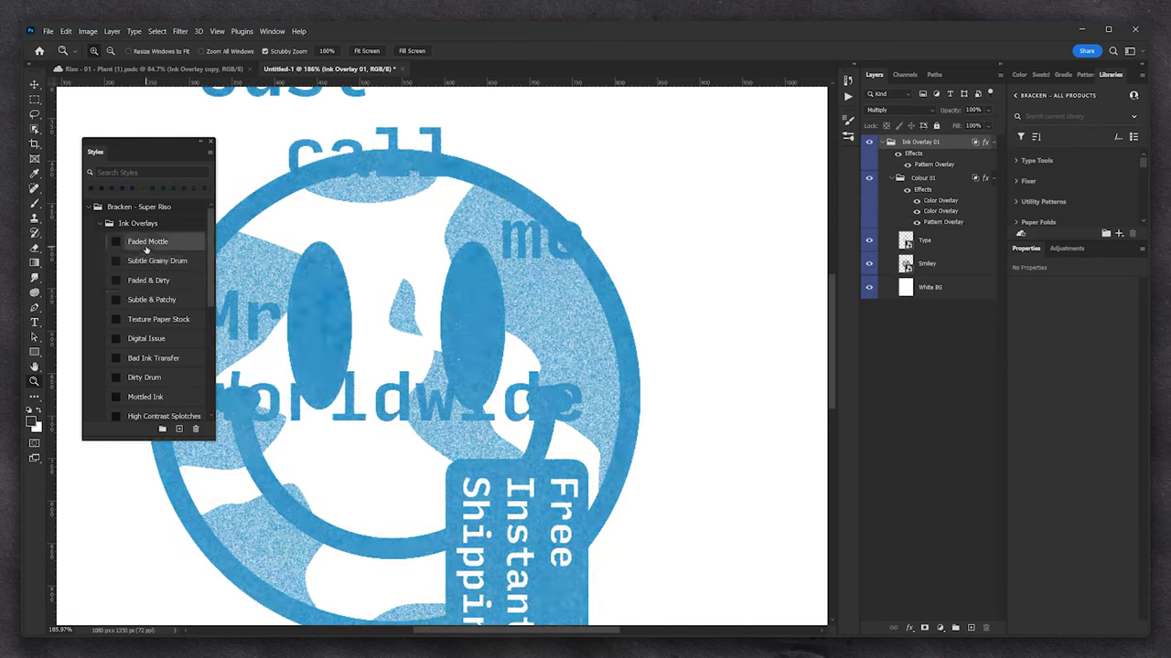
Try the ink overlays from Subtle Grainy Drum through Texture Paper Stock, Bad Ink Transfer and Dirty Drum to Mottled Ink on the Ink Overlay 01 group
click(925, 181)
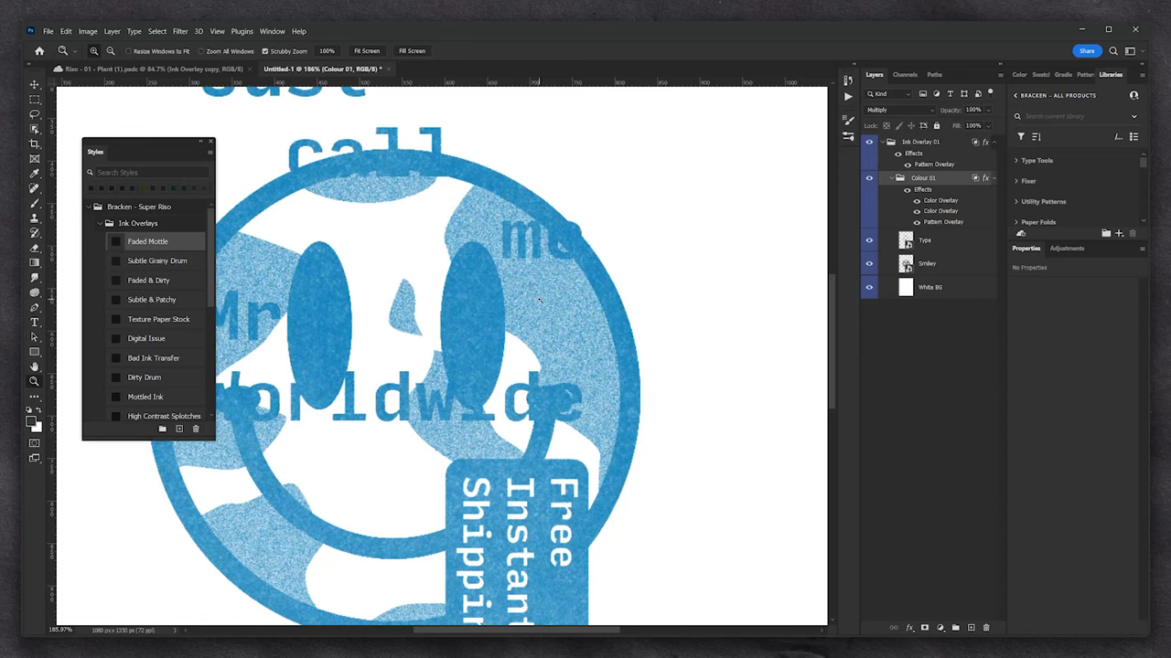
click(918, 144)
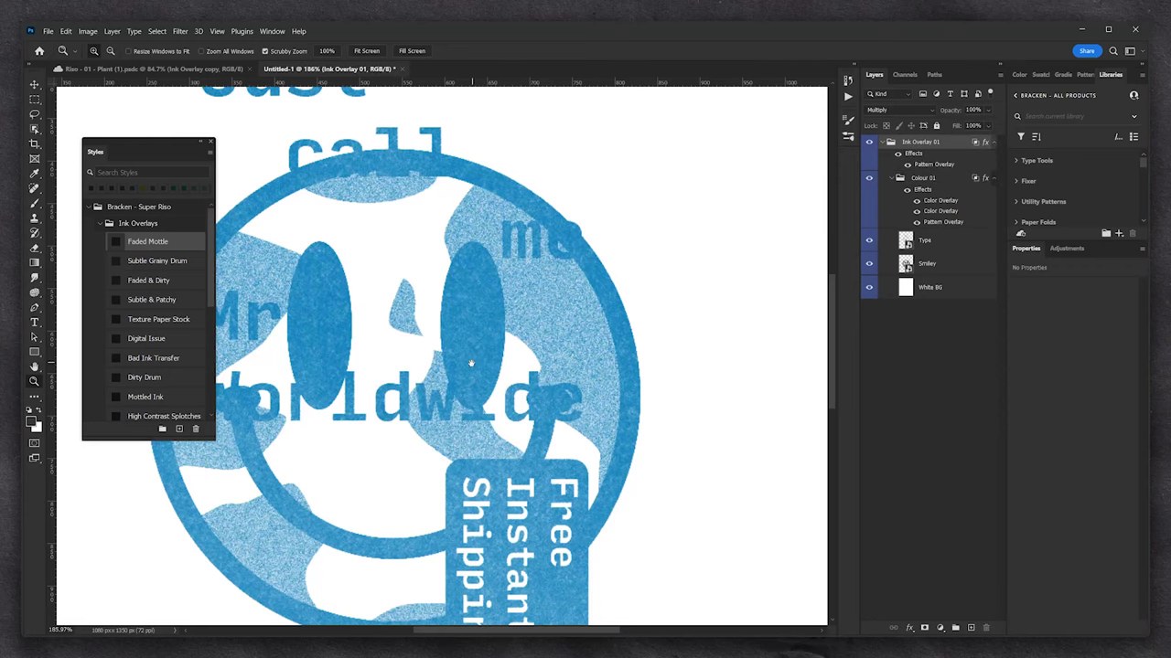
scroll(472, 364, down, 5)
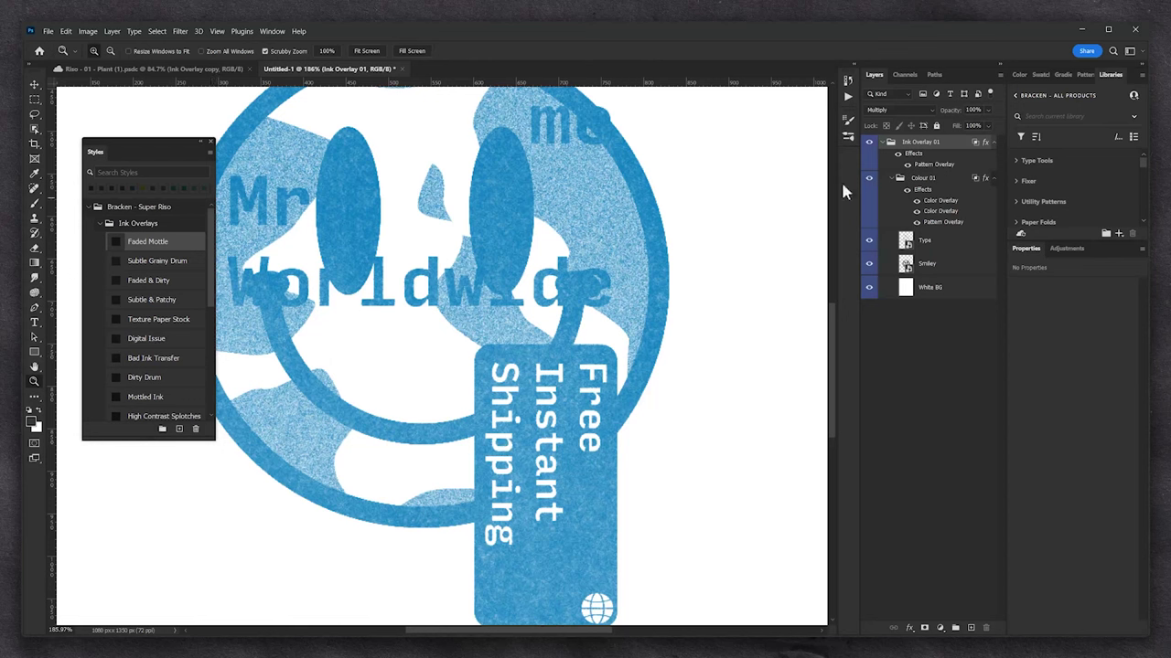
click(153, 262)
click(156, 281)
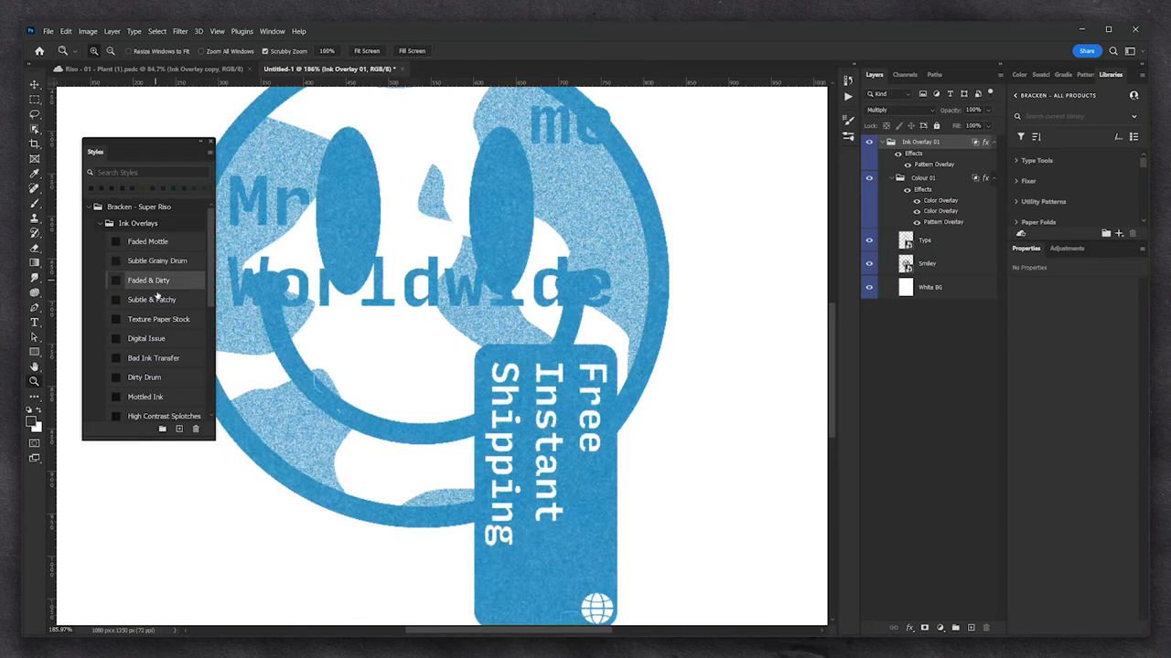
click(157, 300)
click(150, 320)
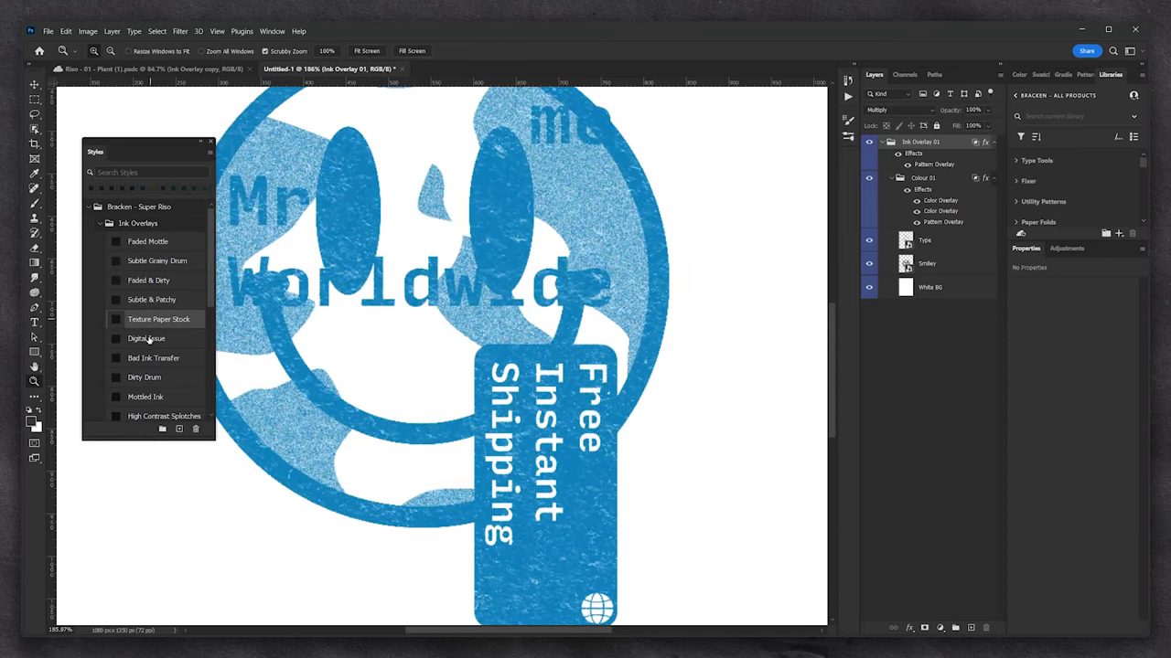
click(145, 340)
click(141, 359)
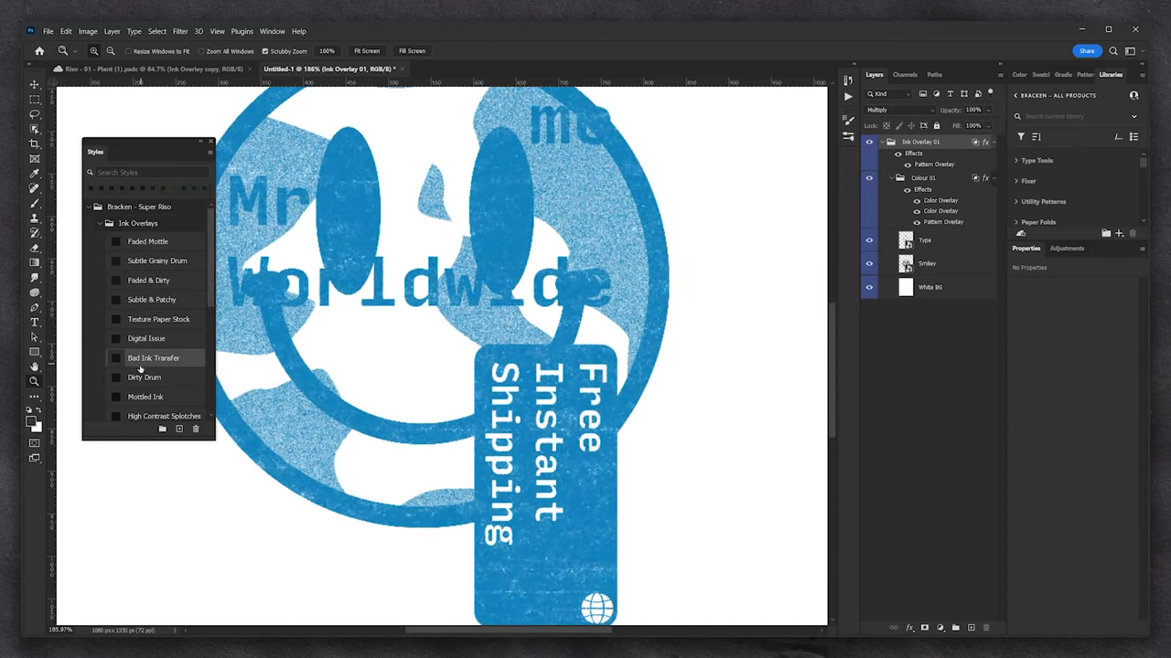
click(139, 377)
click(142, 397)
Compare several ink overlays on the Ink Overlay 01 group, including Mottled Ink, High Contrast Splotches, Heavy Ink, Wet Streaks and Misprinted Rollers
scroll(146, 395, down, 1)
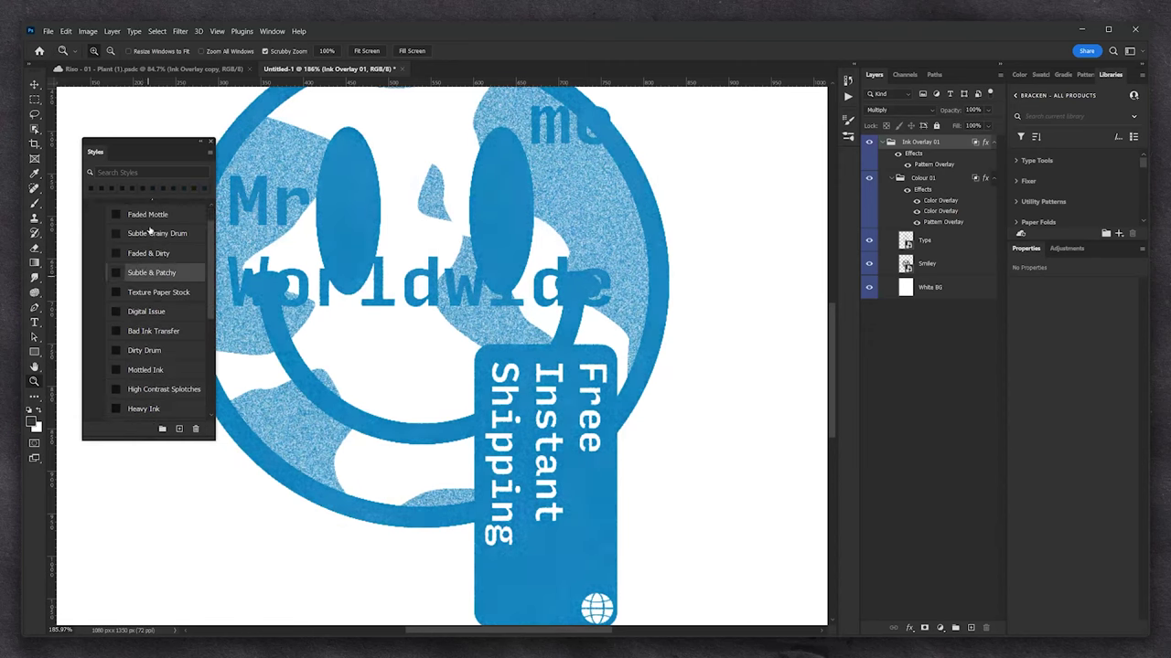
click(149, 230)
click(148, 216)
click(148, 276)
click(146, 369)
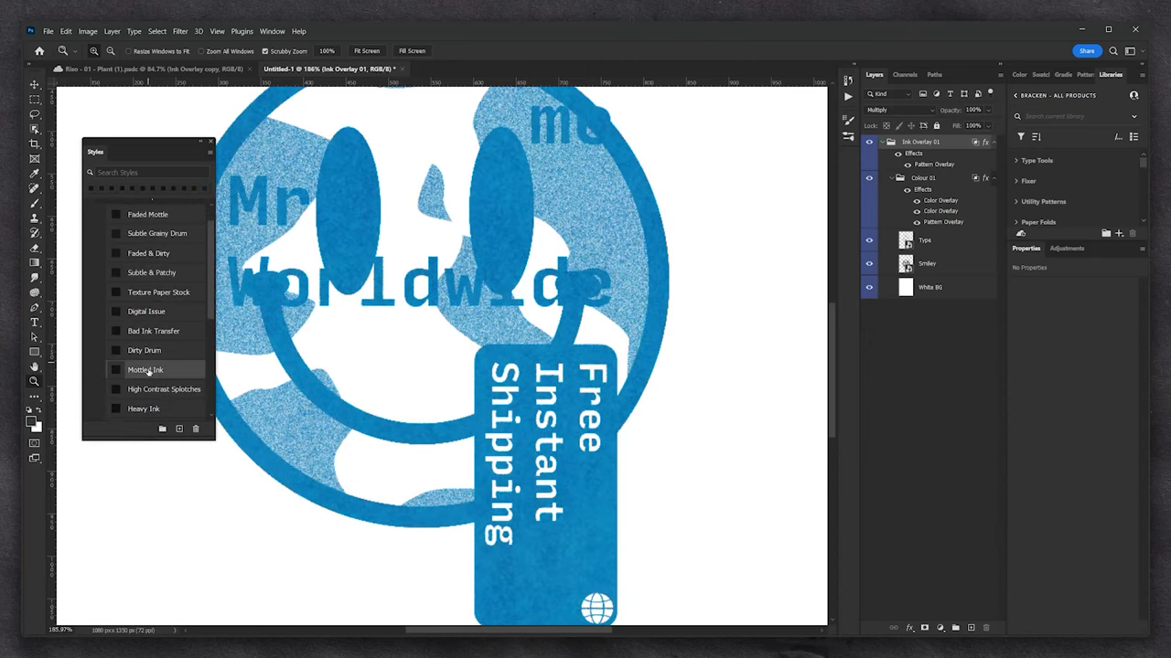
click(150, 389)
click(143, 409)
scroll(146, 391, down, 1)
click(144, 400)
scroll(144, 400, down, 2)
click(155, 402)
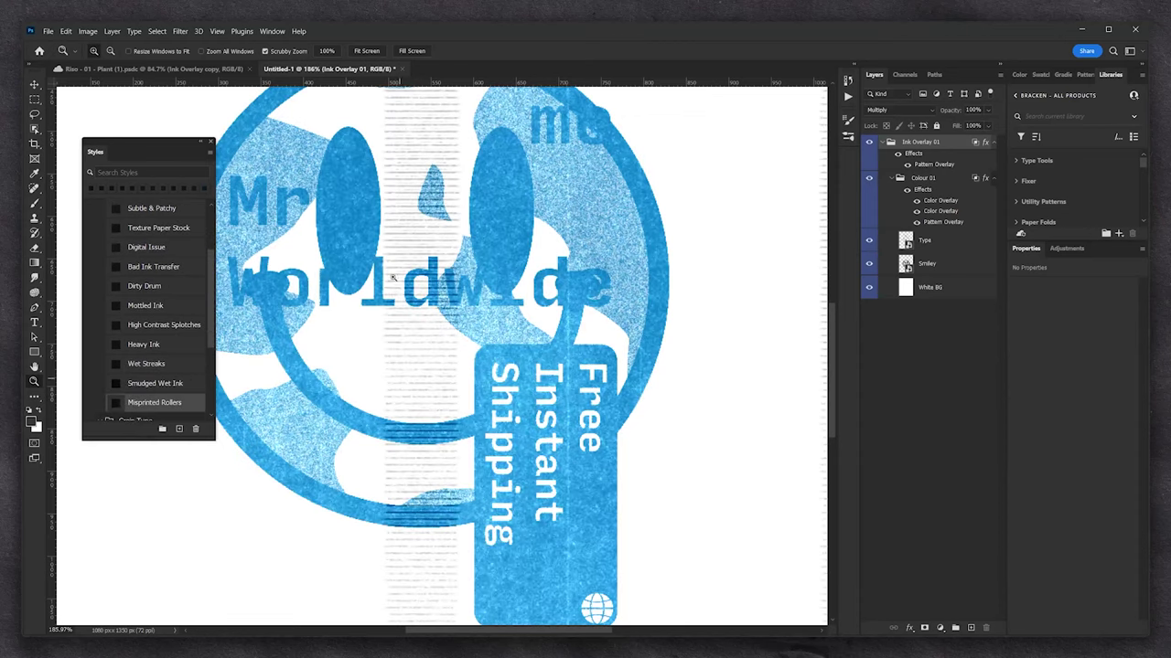
Reapply the Faded Mottle ink overlay to the Ink Overlay 01 group and view the whole artwork
scroll(146, 364, up, 4)
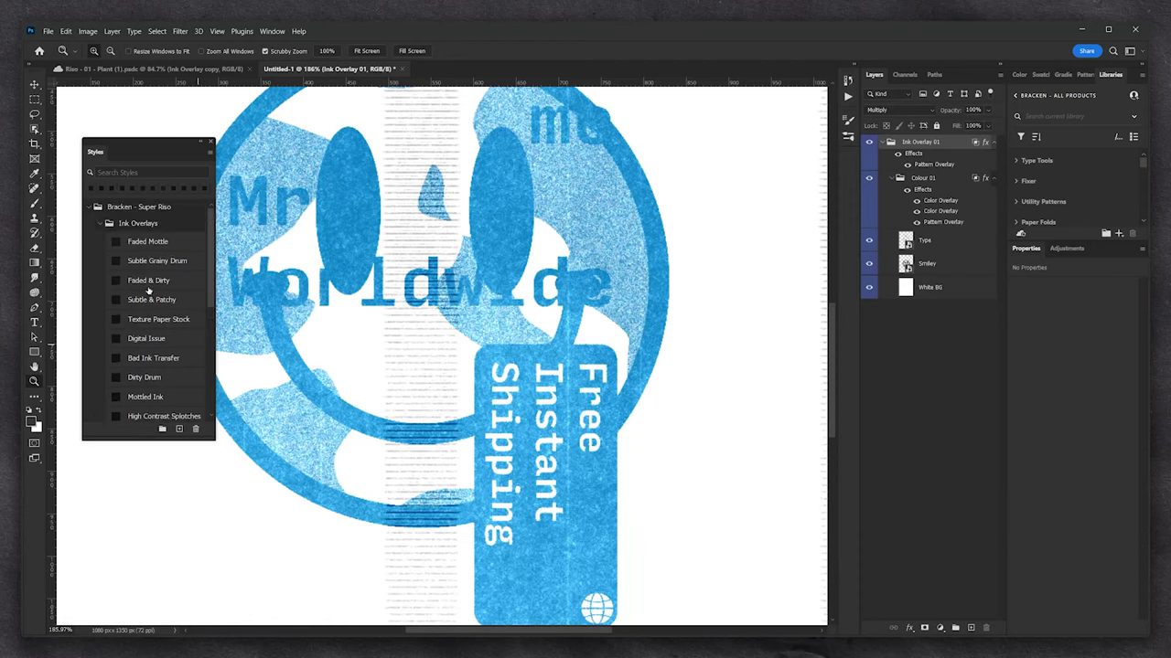
click(130, 243)
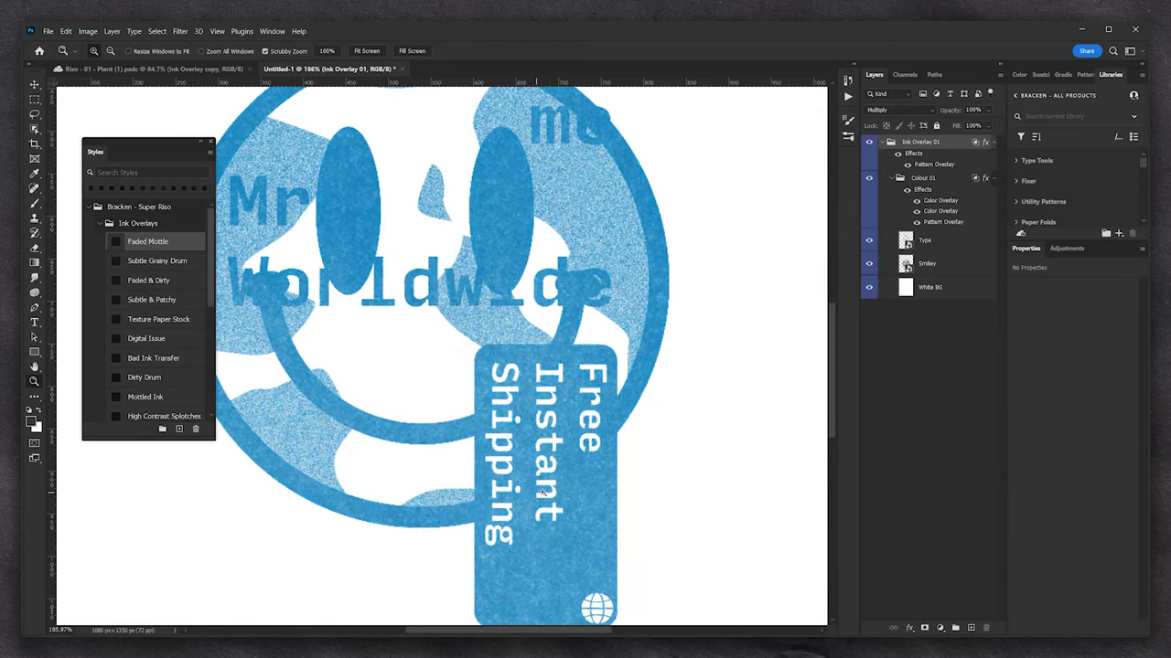
right_click(475, 395)
click(499, 402)
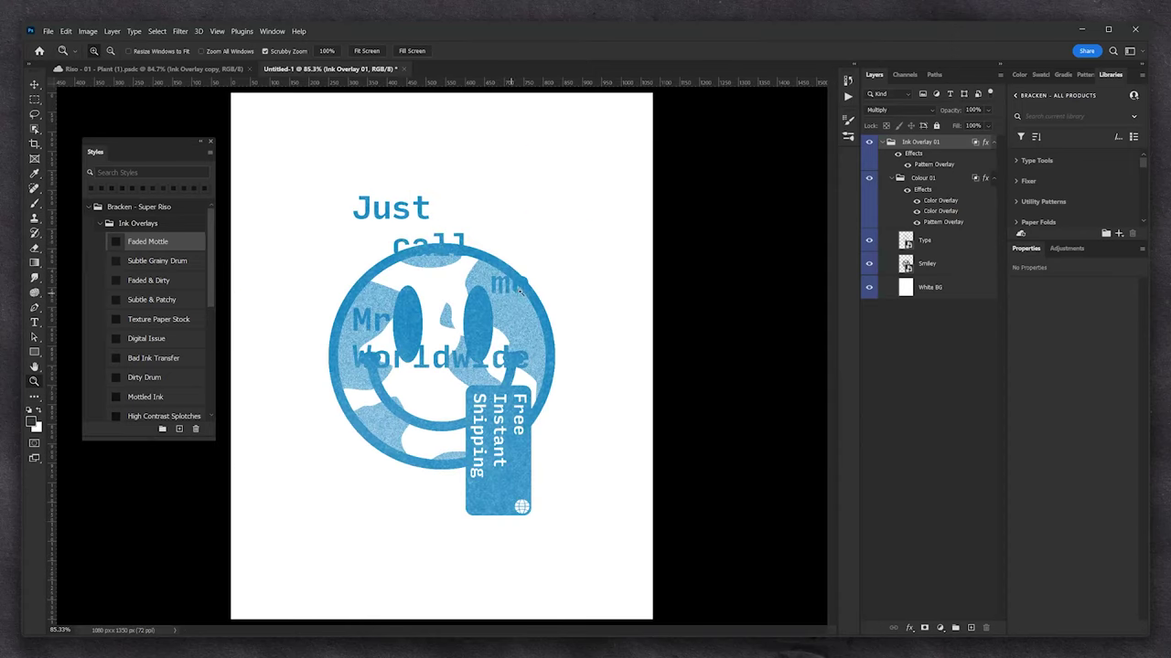
Apply a Gaussian Blur with a radius of 2 pixels to the Smiley layer as a smart filter
mouse_move(482, 254)
mouse_down()
mouse_move(527, 225)
mouse_move(485, 233)
mouse_up()
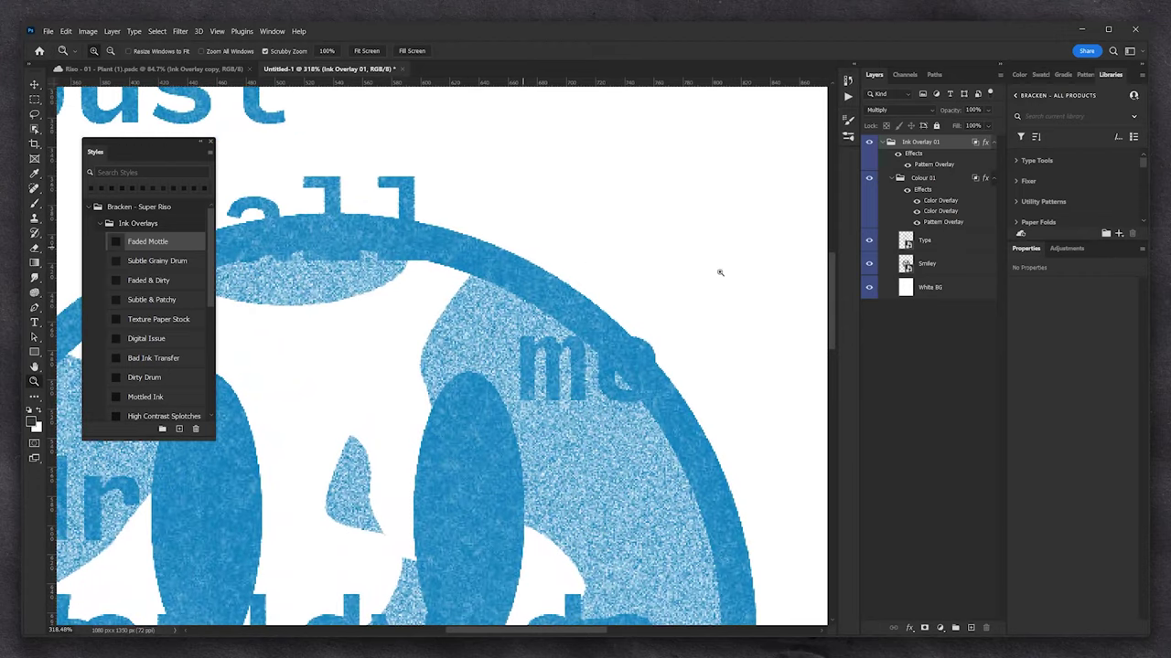
click(934, 267)
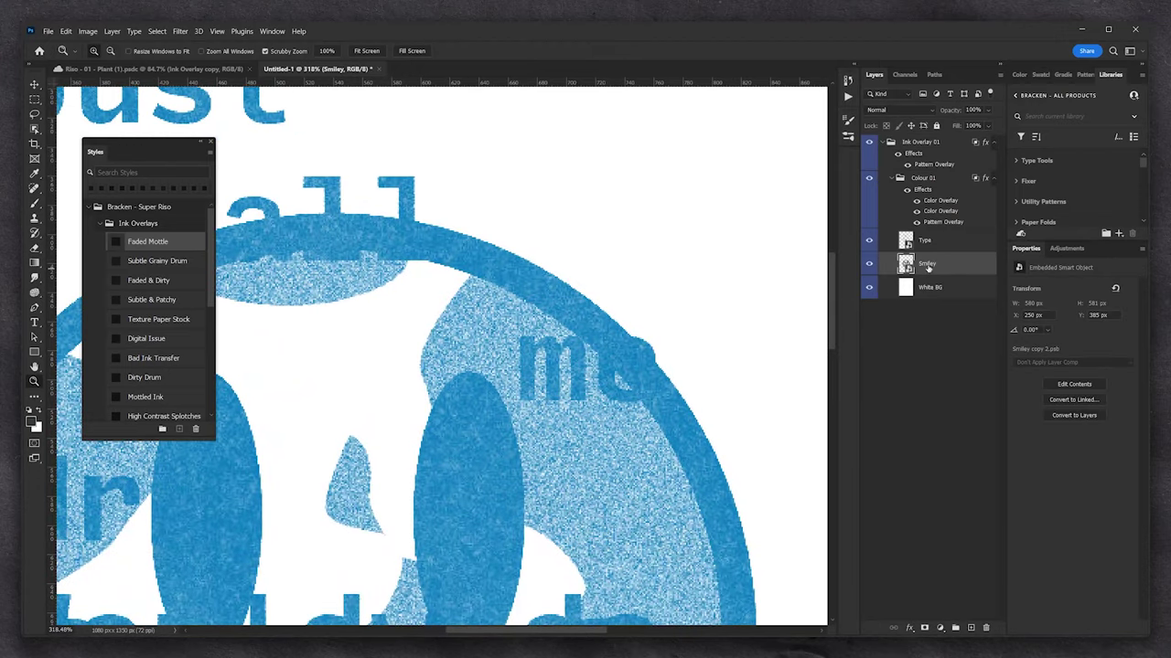
click(180, 31)
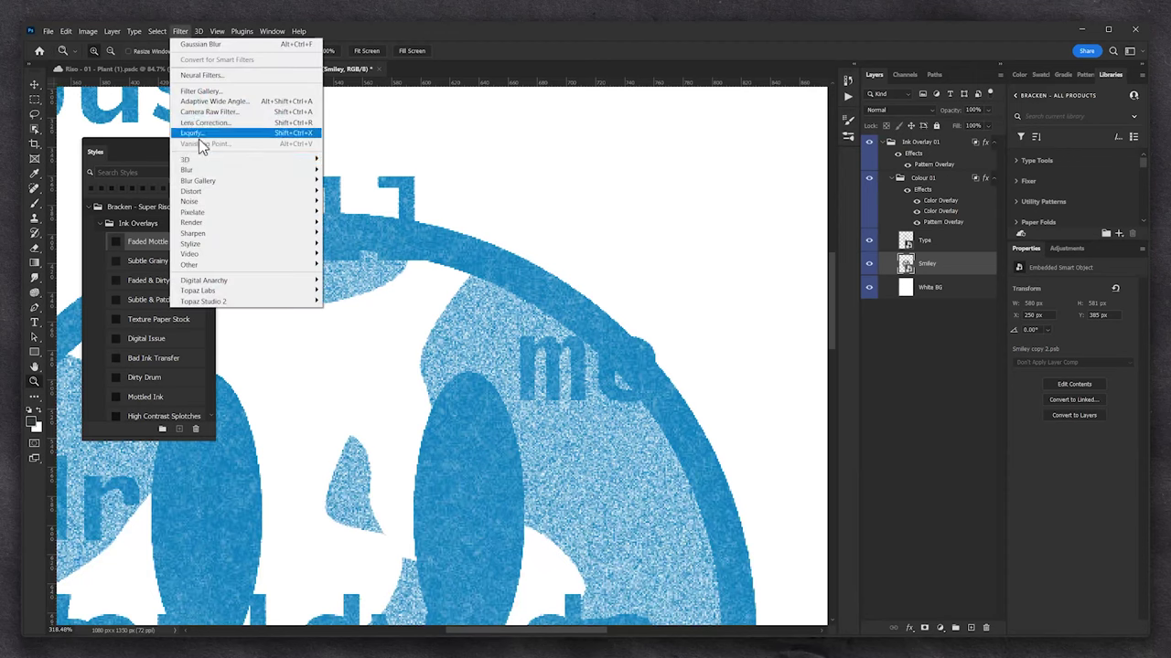
mouse_move(195, 174)
click(352, 211)
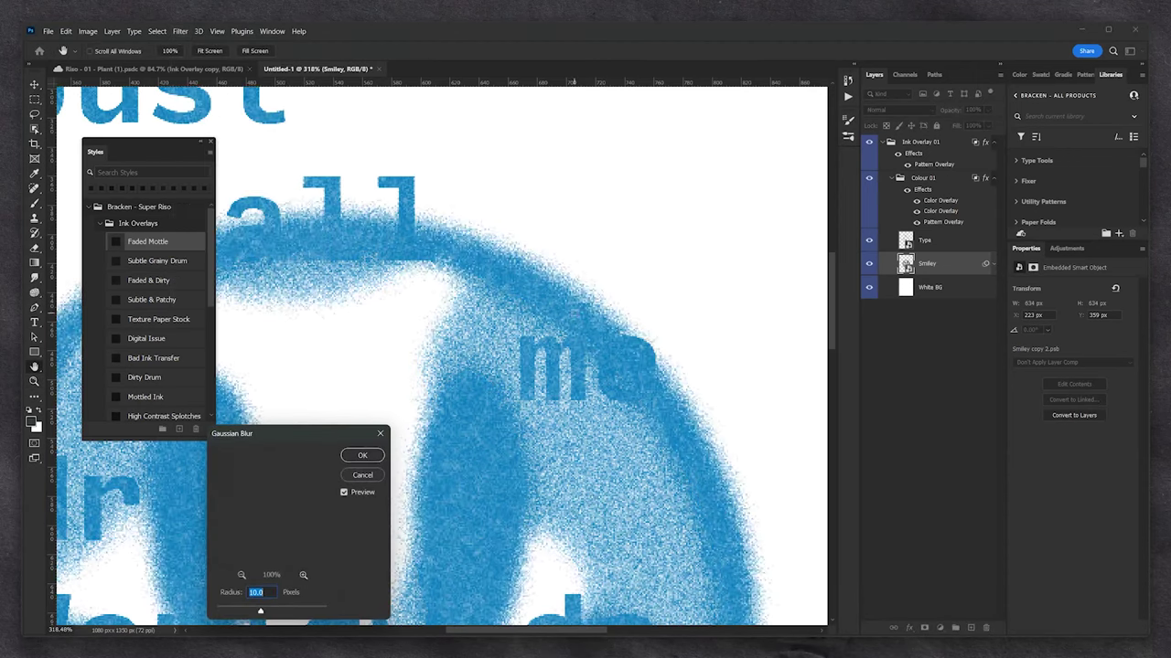
text(1)
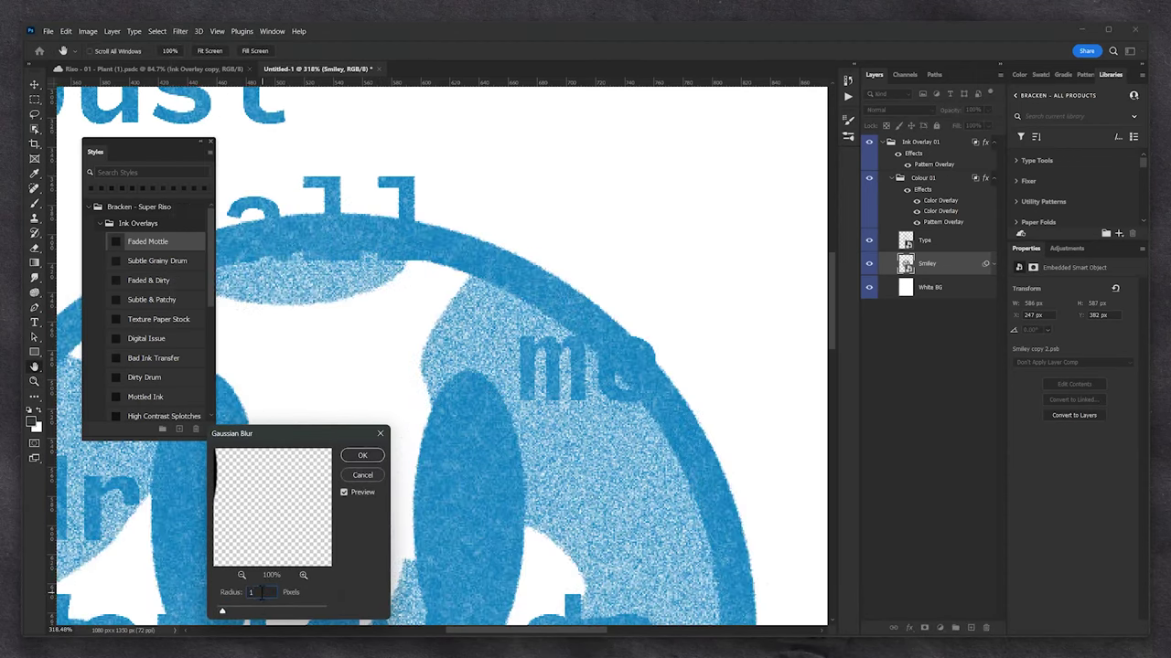
text(2)
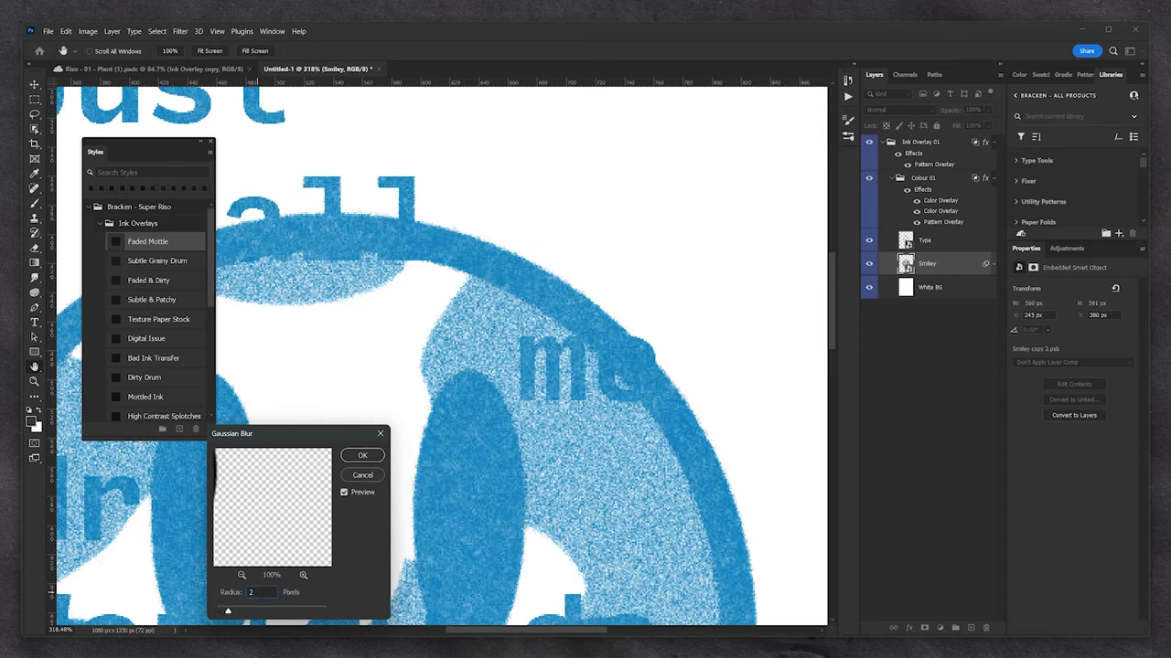
click(362, 456)
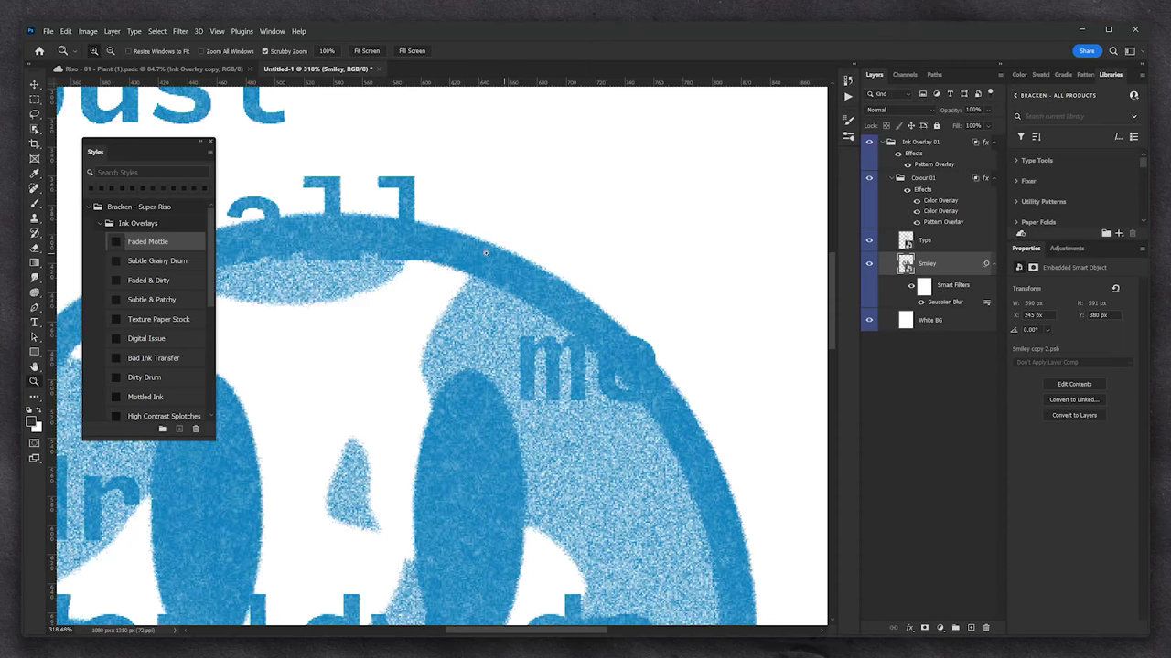
Apply the same Gaussian Blur with a 2.0 pixel radius to the Type layer
click(932, 240)
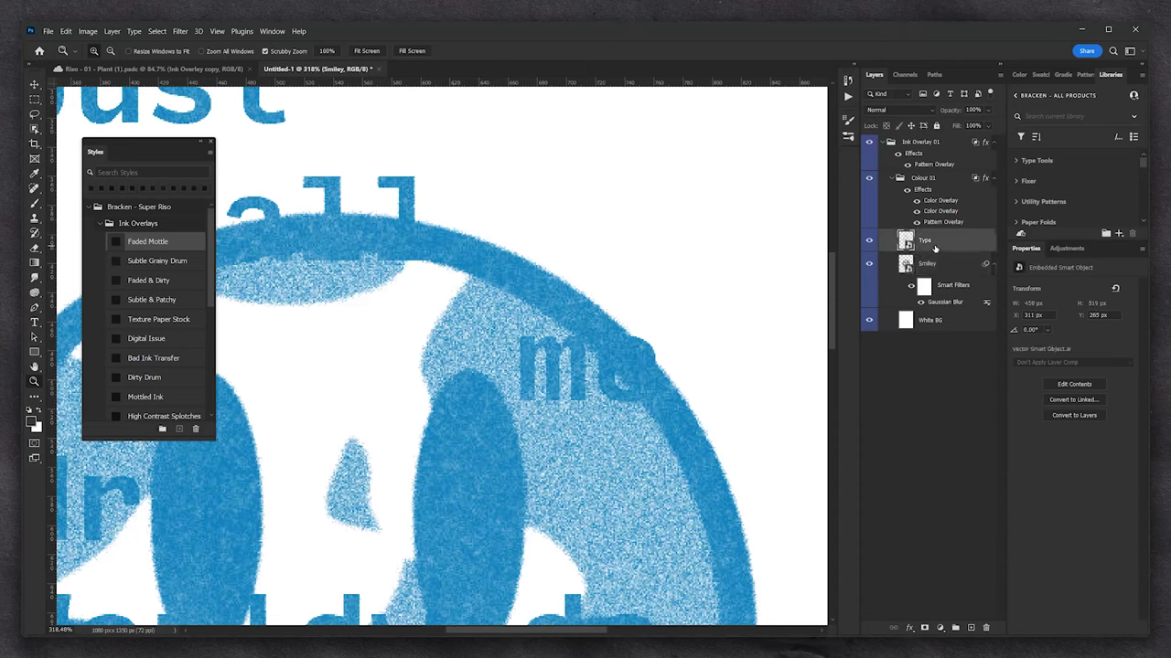
click(180, 31)
click(247, 41)
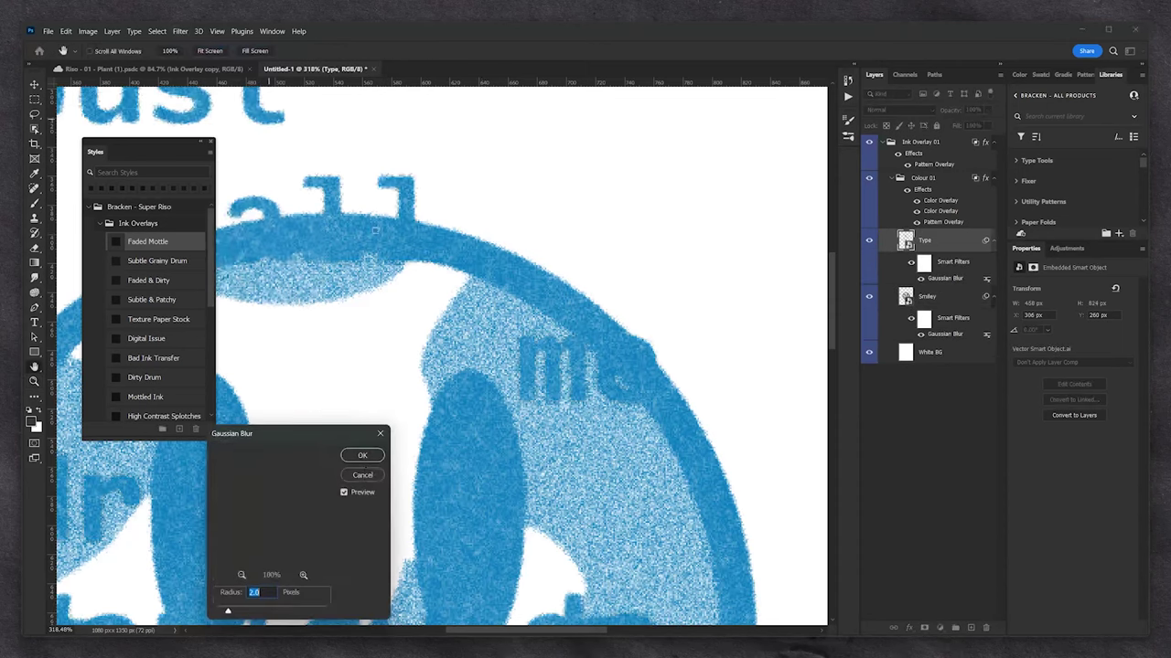
click(362, 454)
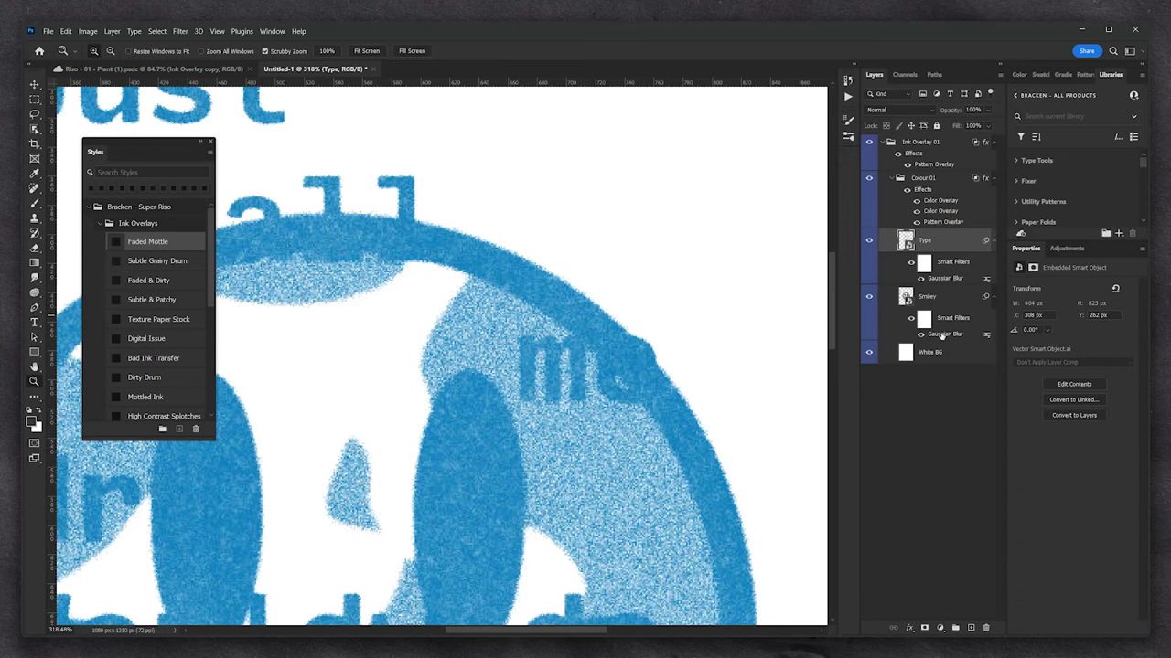
Set the Smiley layer's Gaussian Blur radius to 1 pixel and view the whole artwork
double_click(942, 333)
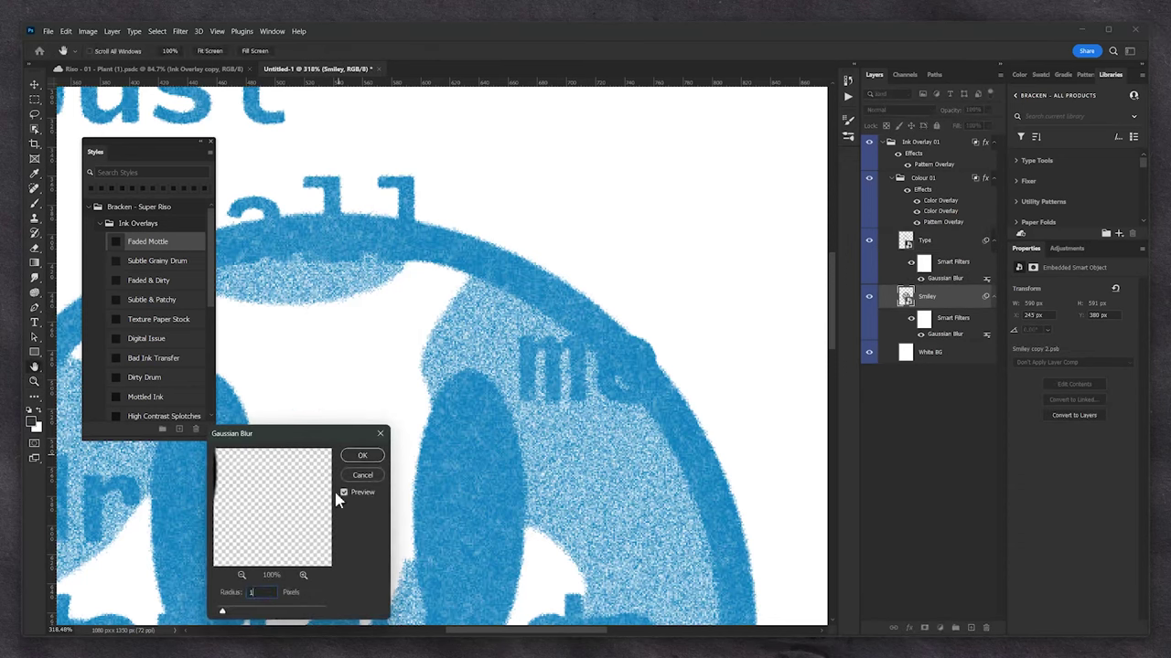
click(362, 455)
right_click(546, 375)
click(566, 378)
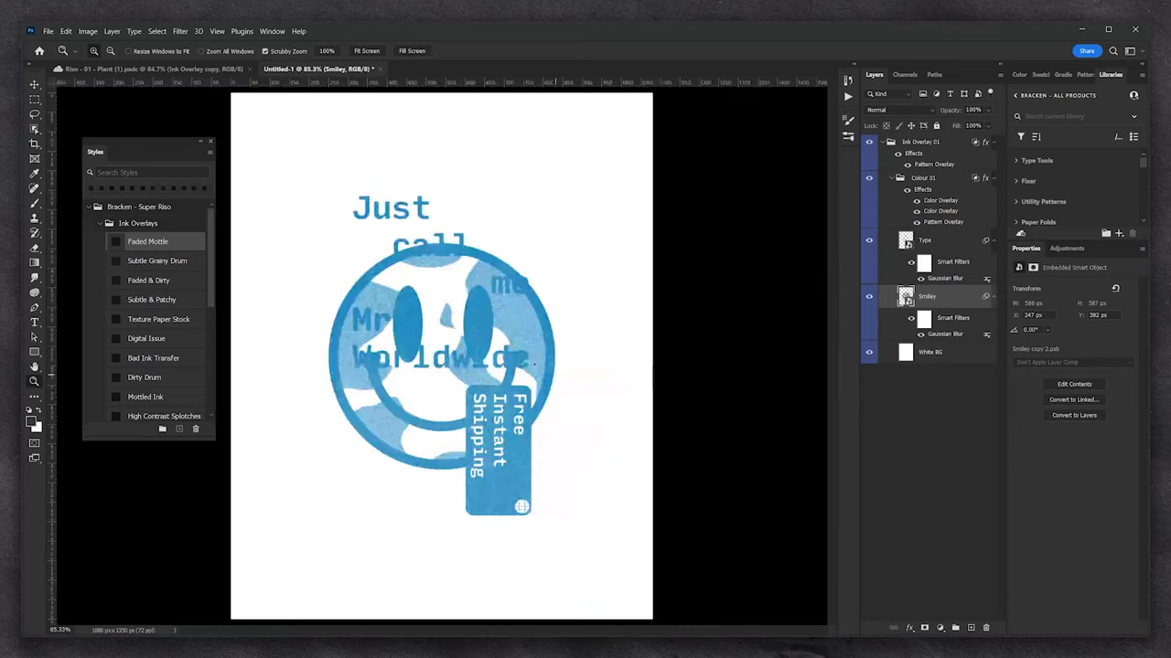
Hide the Ink Overlay 01 effects and the White BG layer, and switch the Colour 01 group's effects off and back on
click(925, 182)
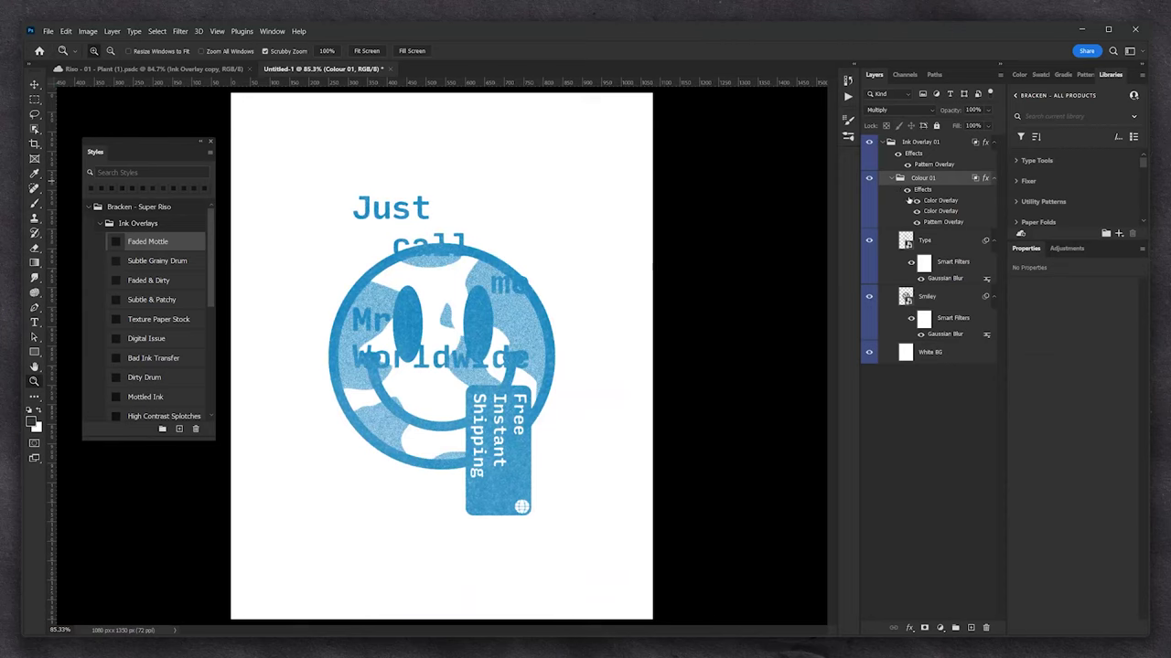
click(897, 154)
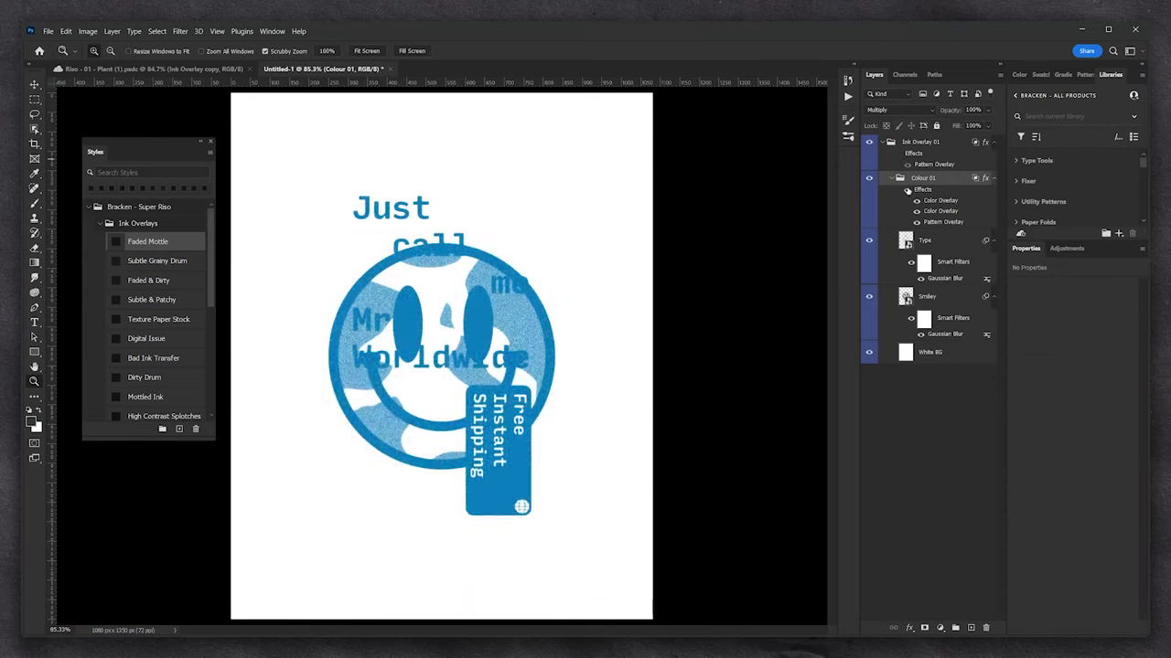
click(908, 190)
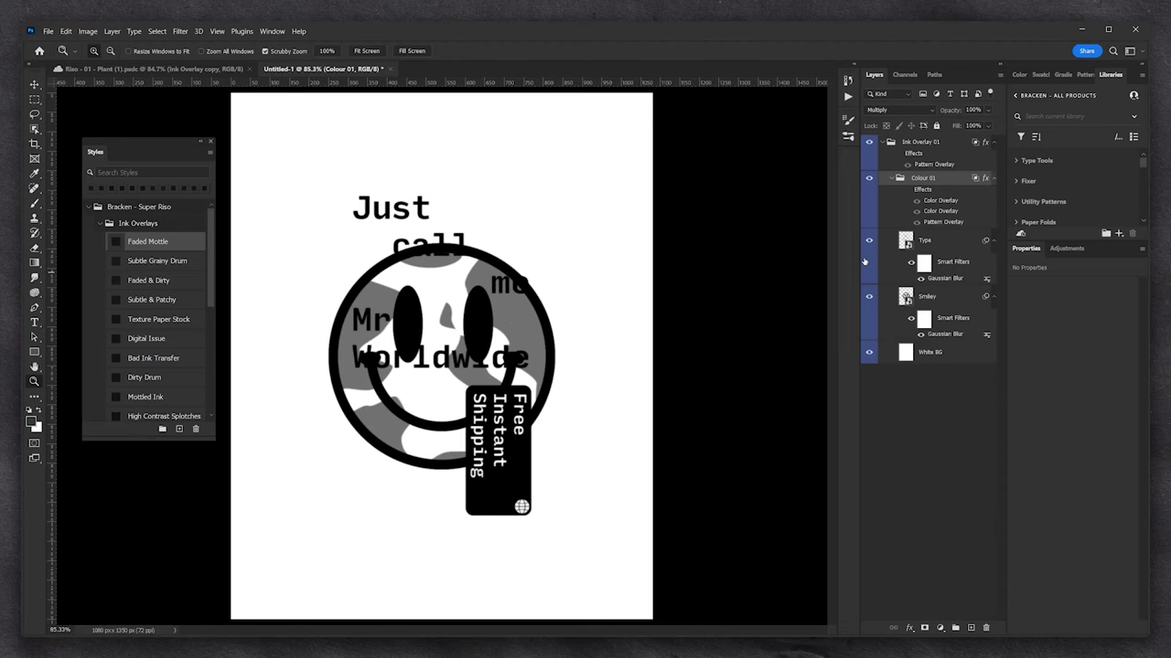
click(869, 355)
drag(509, 312, 554, 314)
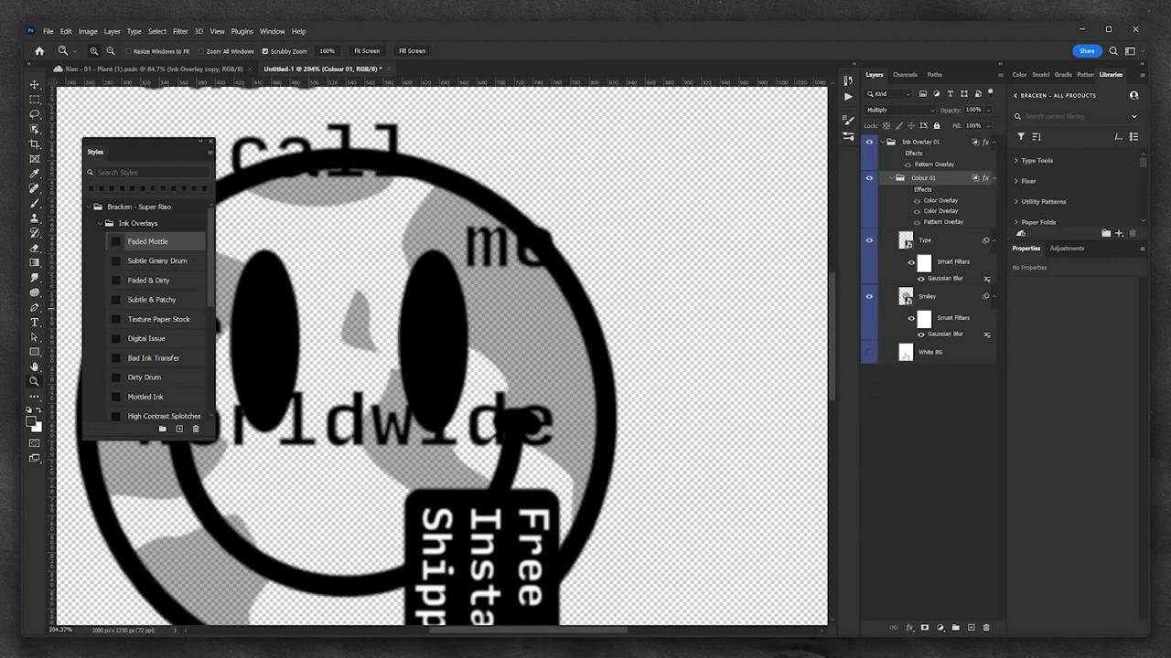
click(908, 190)
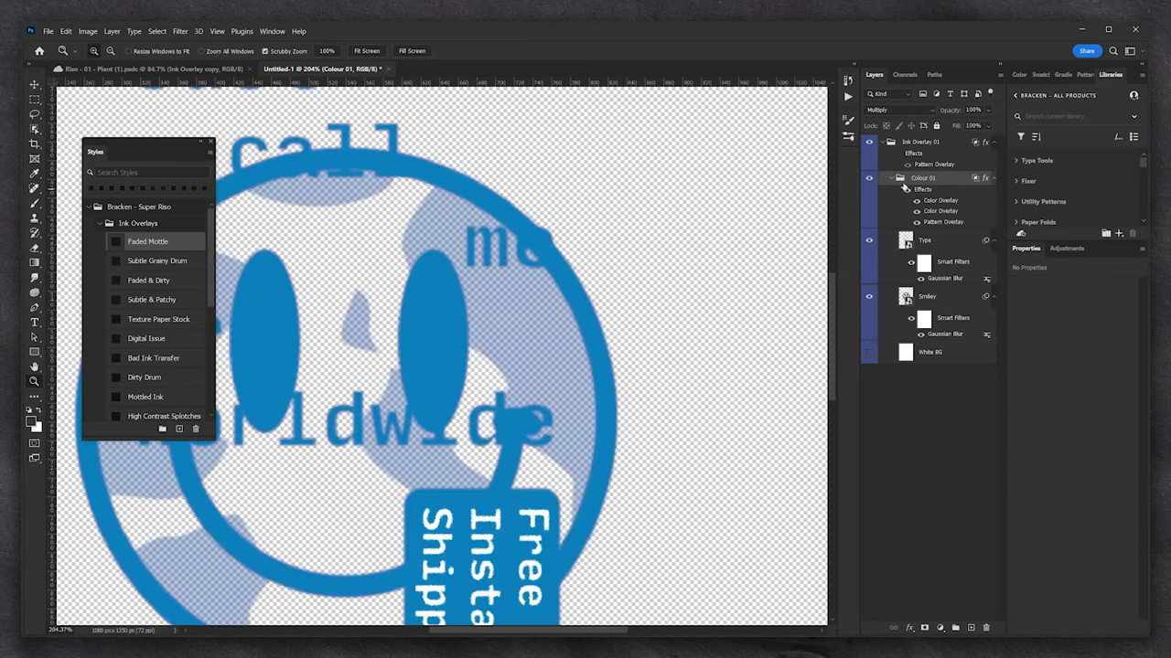
Add a new layer beneath the Ink Overlay 01 group, fill it with white and remove its colour label
click(971, 628)
drag(933, 241, 942, 437)
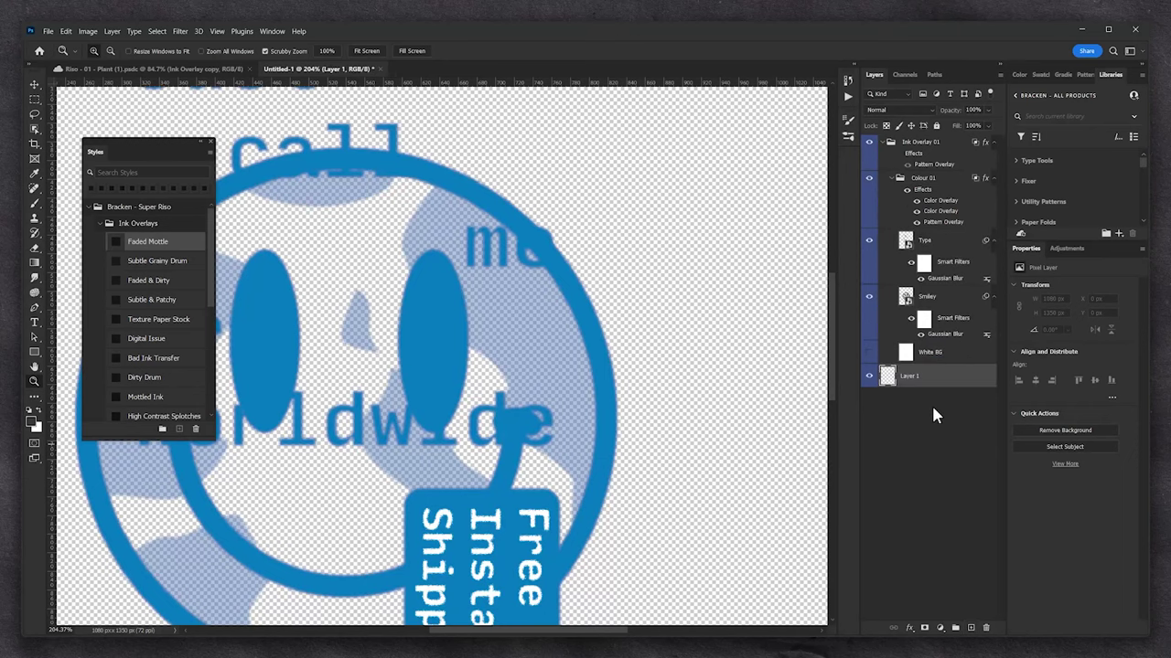
key(ctrl+BackSpace)
right_click(906, 376)
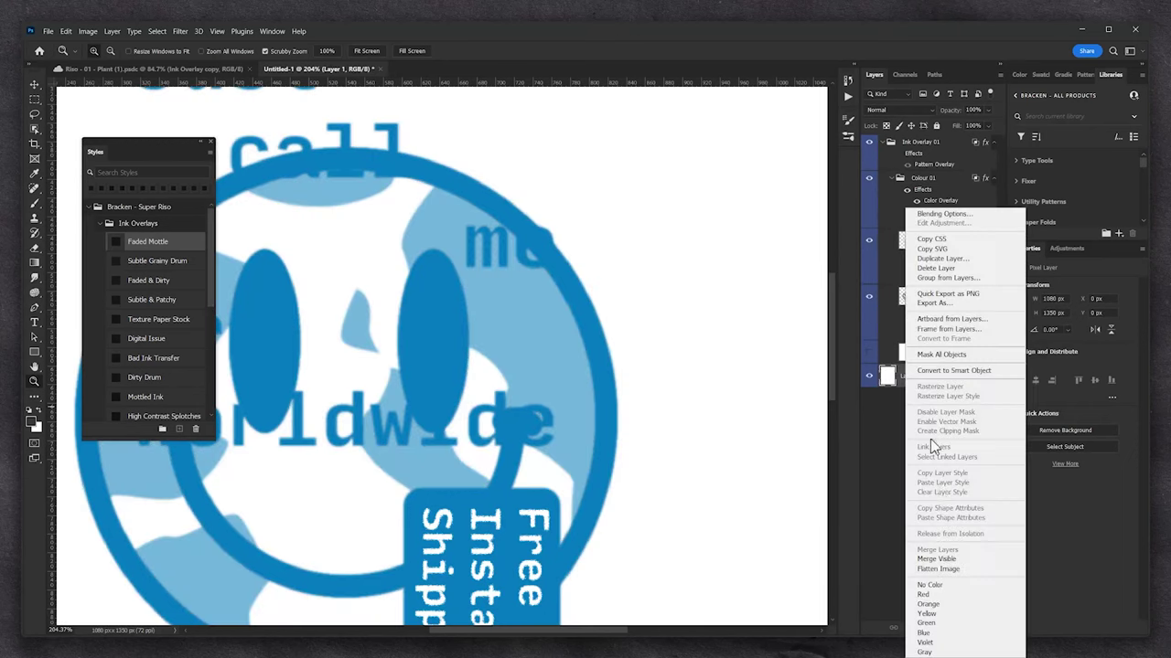
click(940, 586)
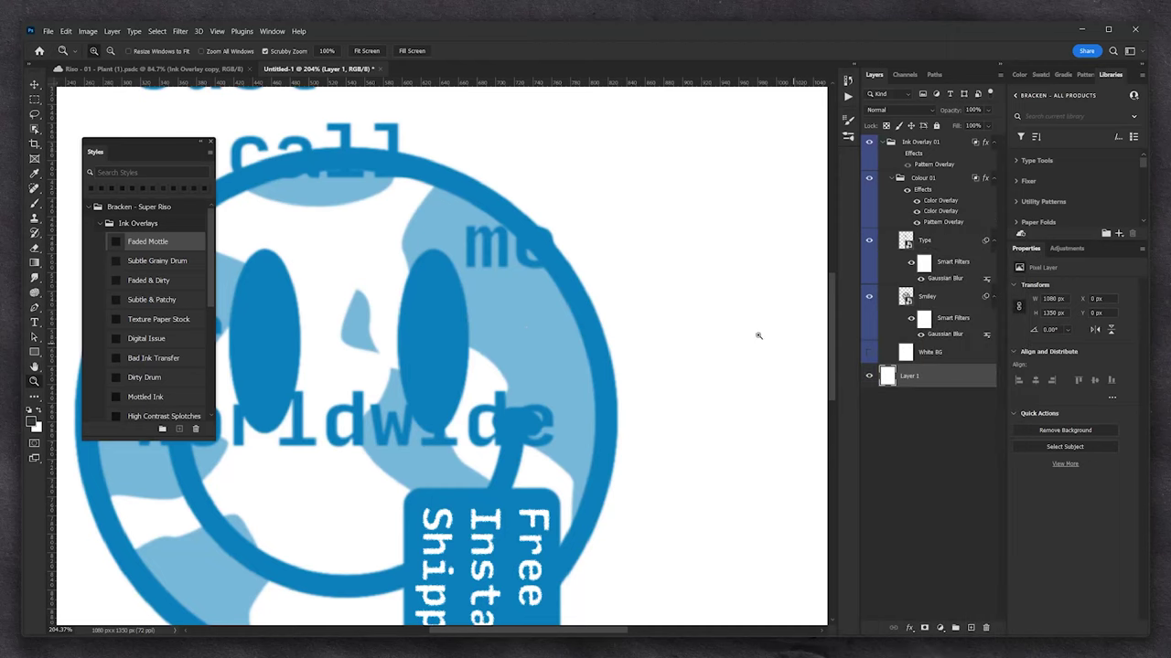
click(921, 182)
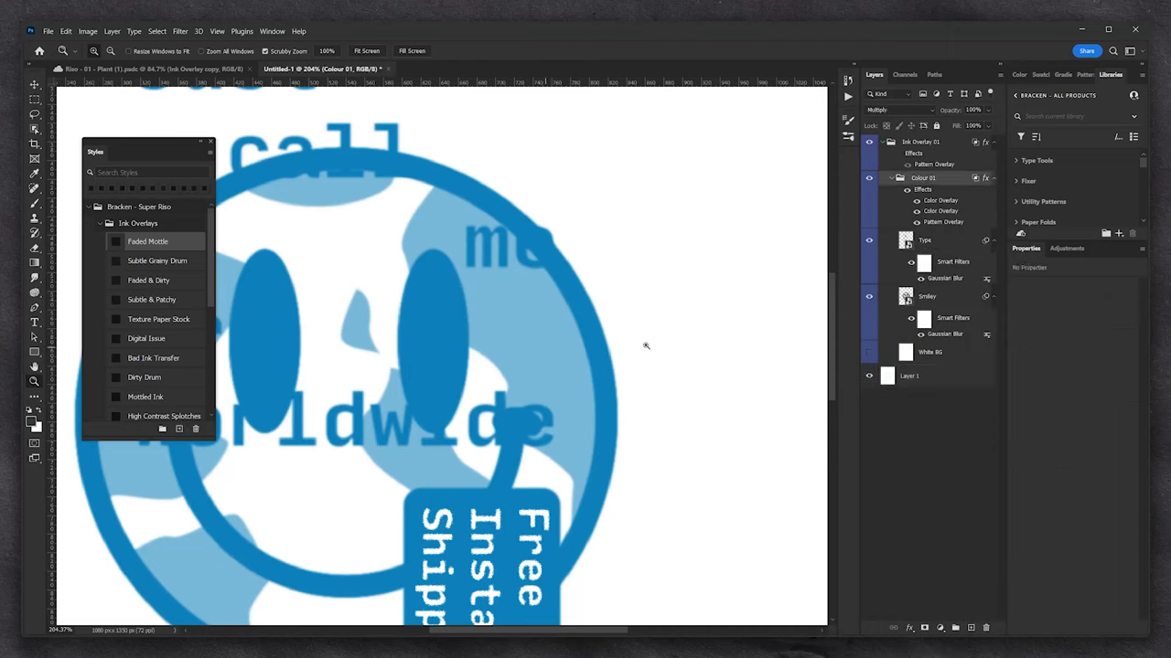
click(938, 350)
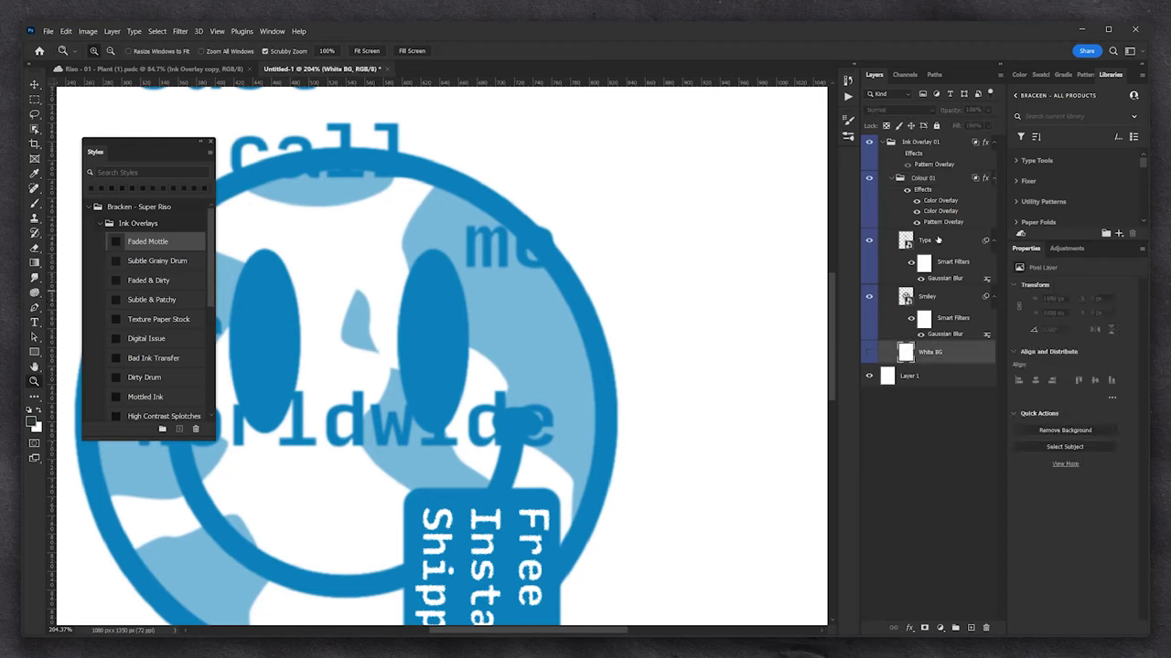
click(932, 302)
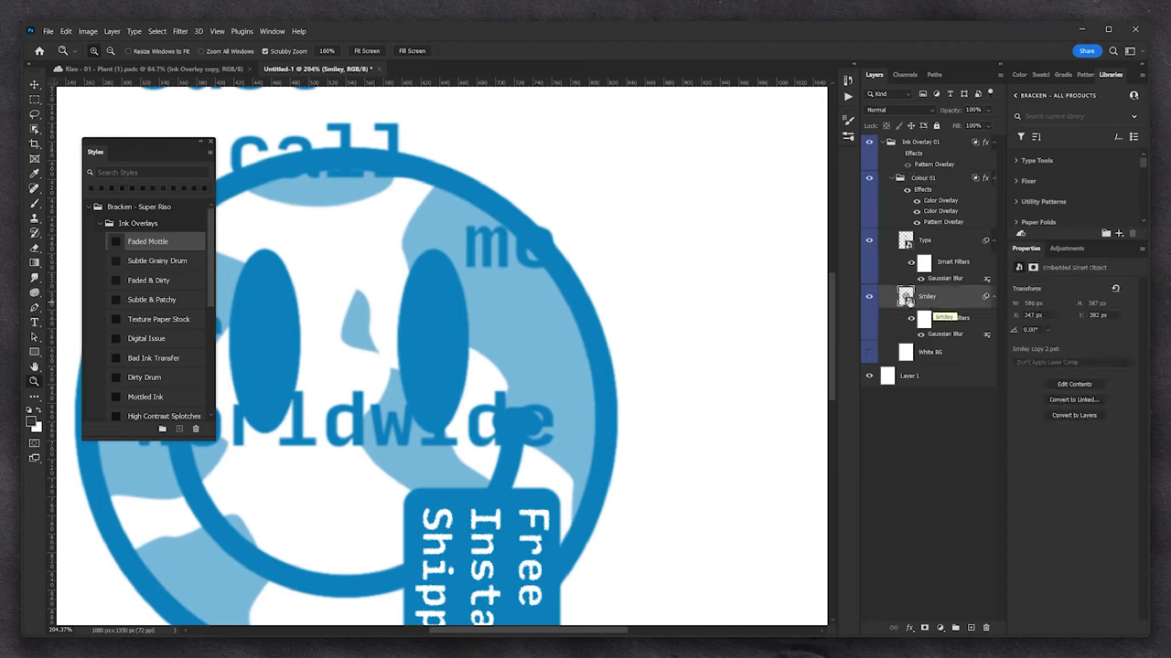
Show the White BG layer in the Colour 01 group and turn the Ink Overlay 01 effects back on
click(926, 243)
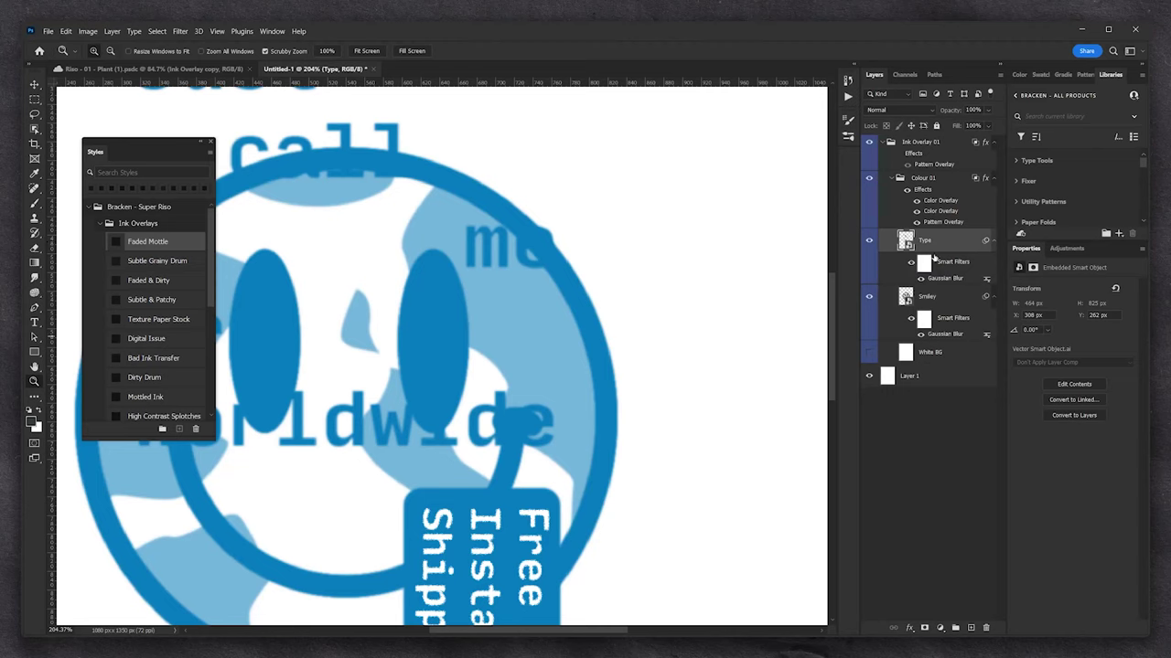
click(930, 355)
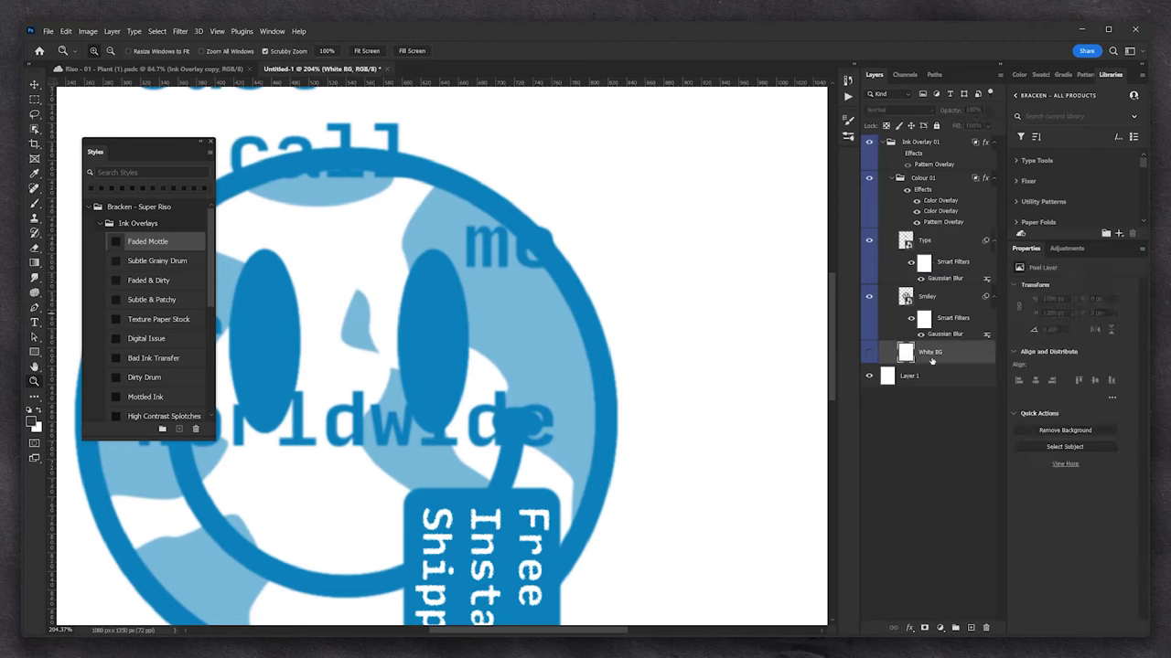
click(871, 354)
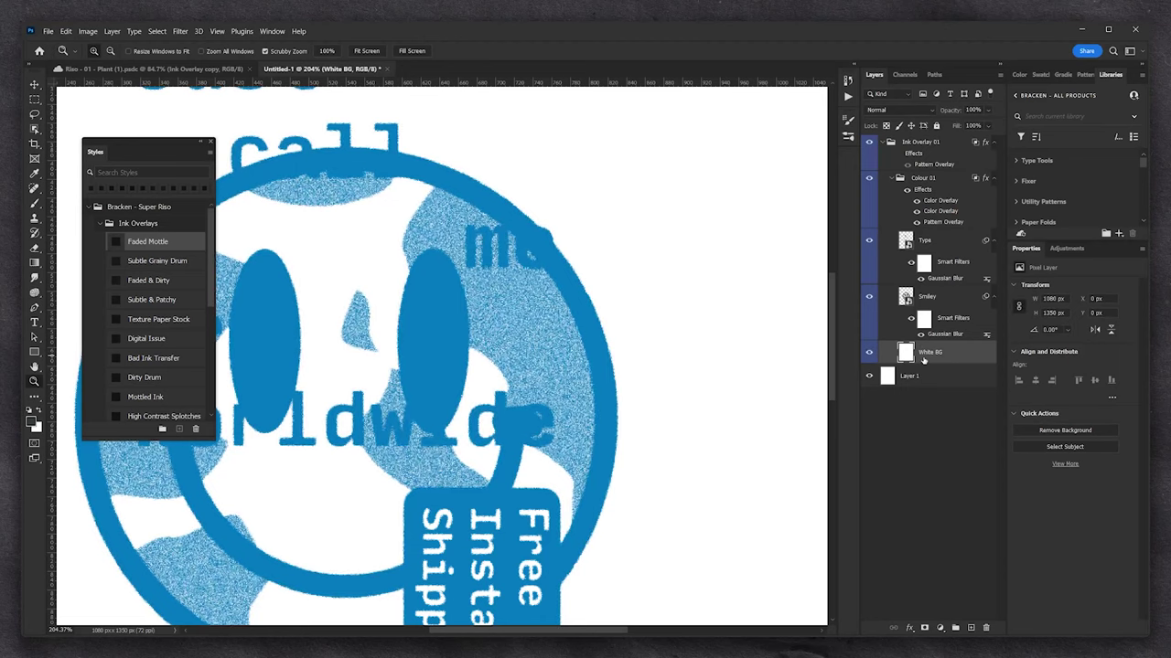
click(894, 178)
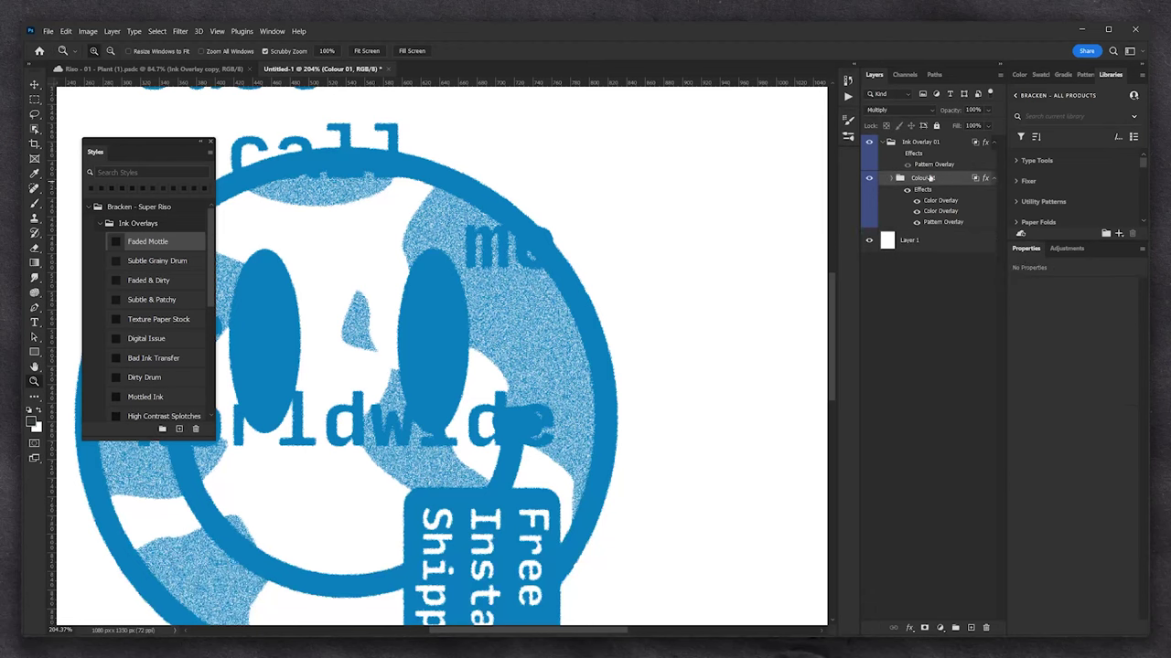
click(921, 143)
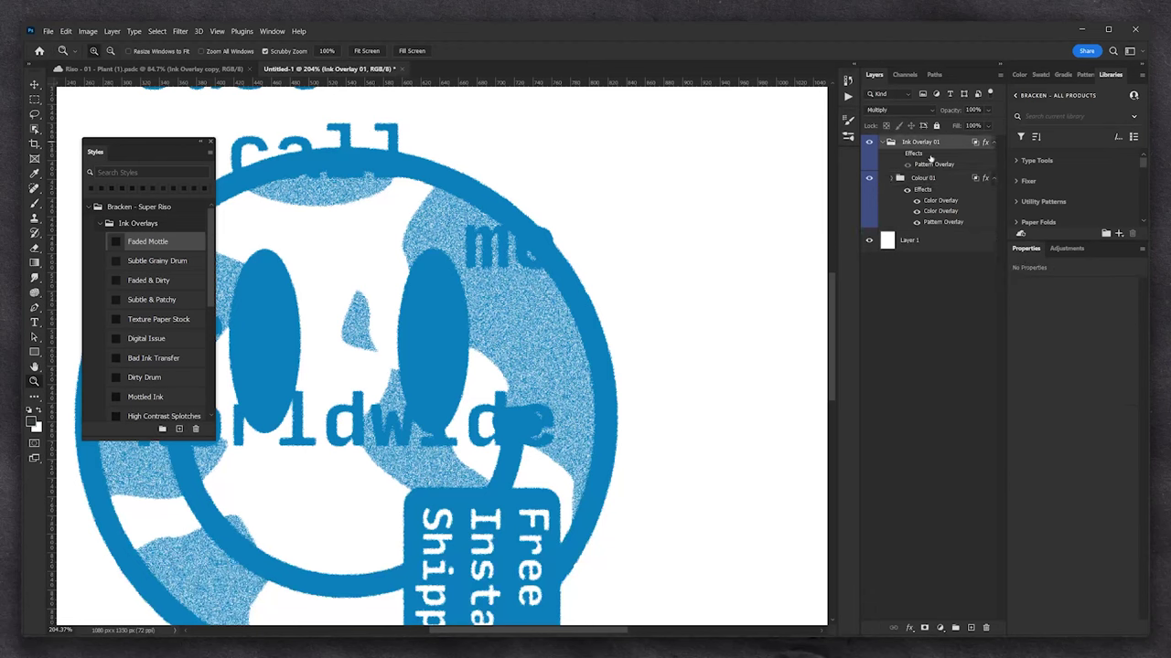
click(899, 154)
right_click(567, 287)
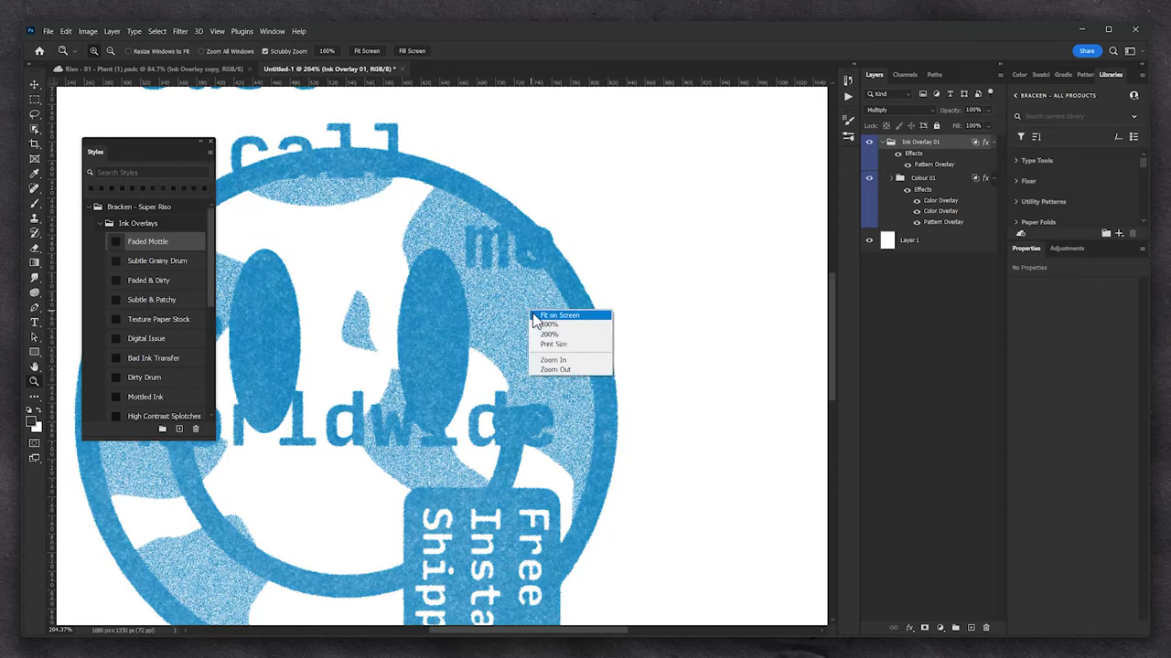
click(541, 318)
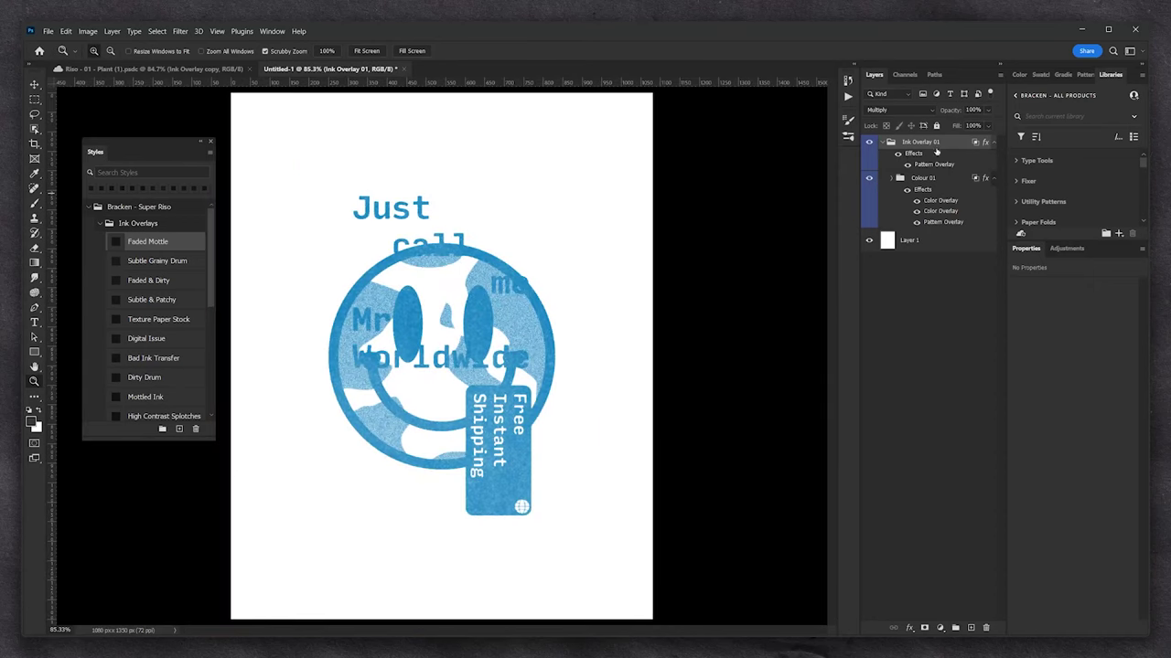
Add a new layer directly beneath the Ink Overlay 01 group, above Layer 1
click(970, 628)
drag(924, 203, 917, 176)
drag(894, 260, 895, 256)
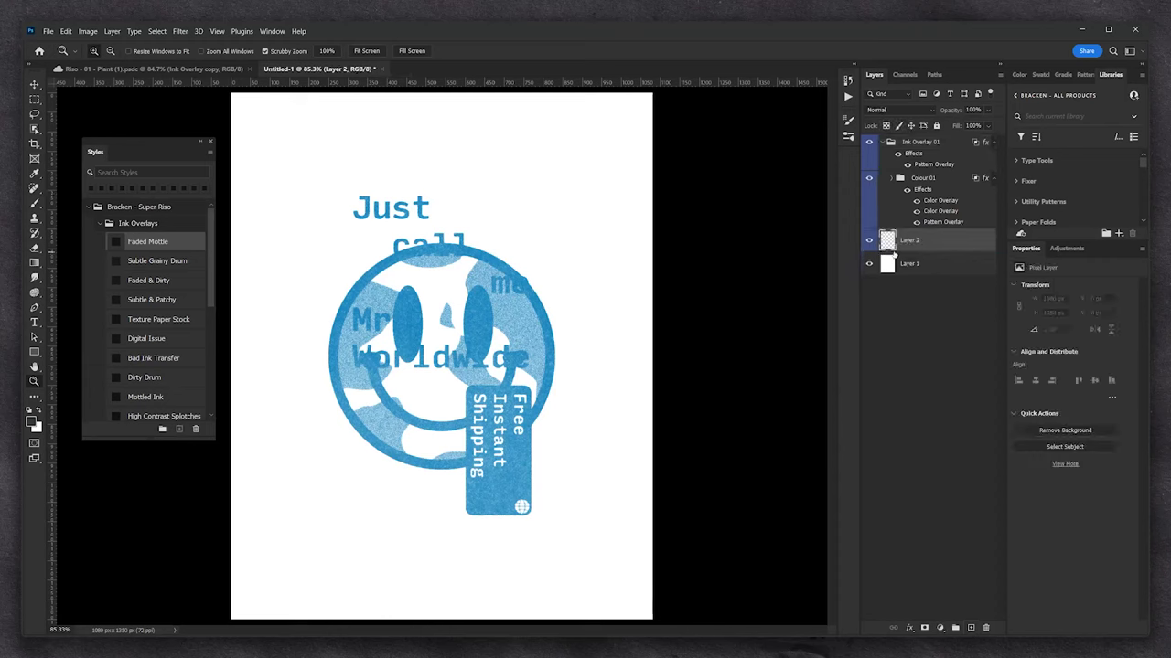
Choose the Drippy Wiggle stamp brush from the Brackens_Spray_Painters_Toolkit set and reset the colours to default black and white
key(b)
right_click(452, 303)
click(467, 511)
scroll(471, 494, down, 2)
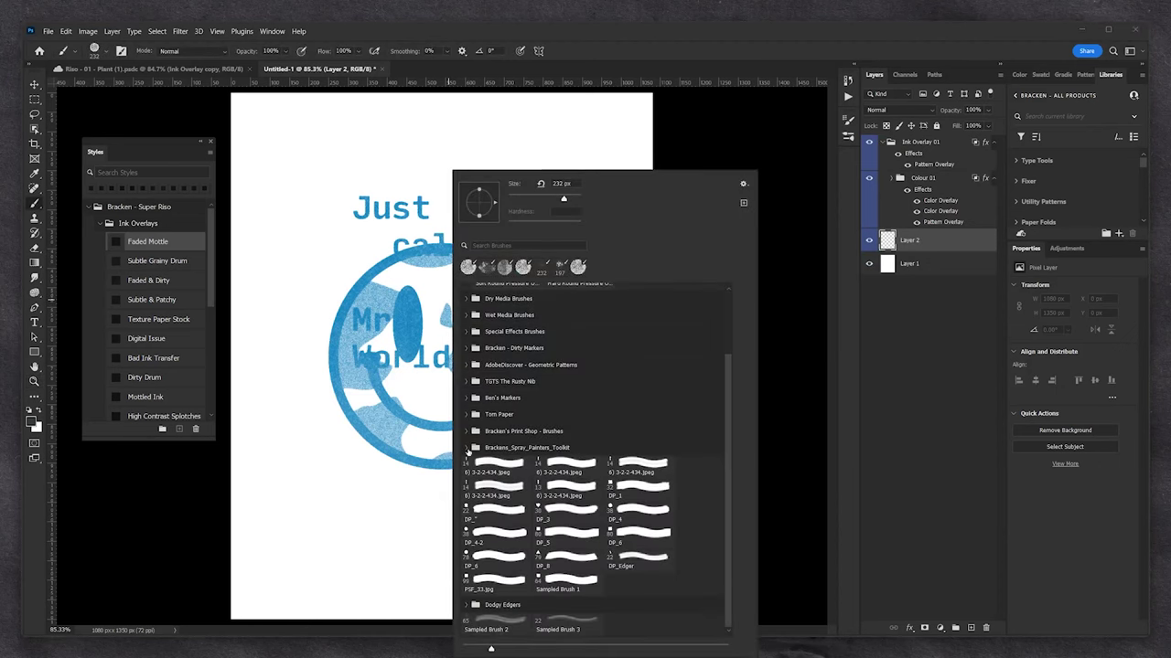
click(468, 448)
scroll(476, 512, down, 2)
click(519, 516)
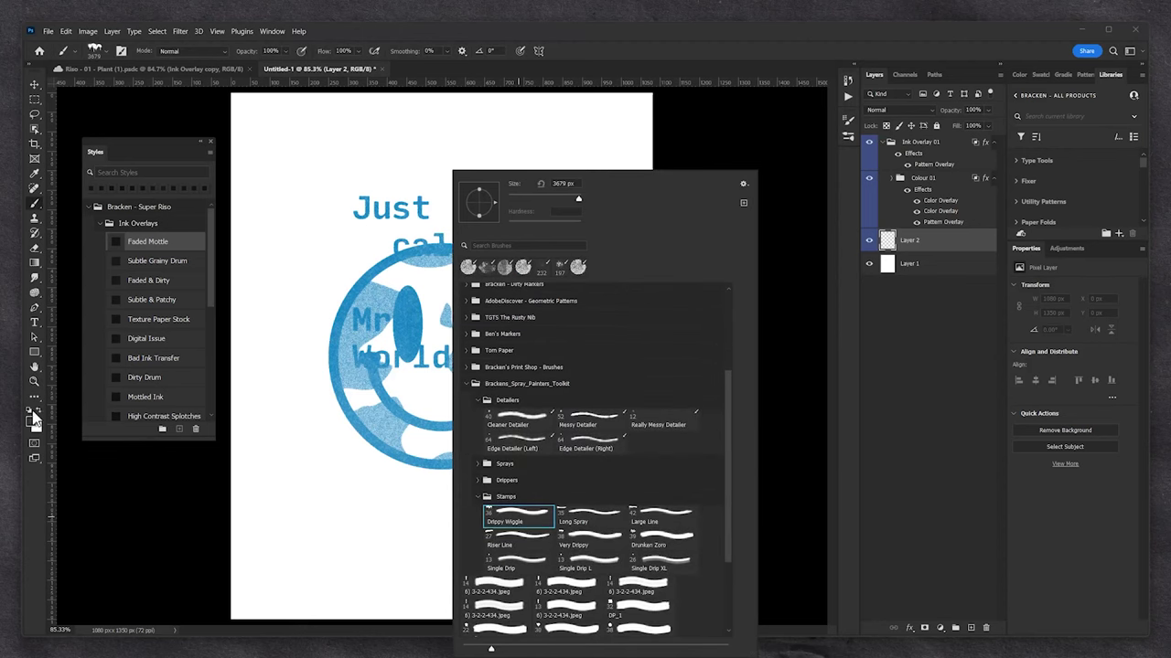
click(29, 411)
Undo the oversized test stamp, reduce the brush to 1800 px and stamp black drips across the smiley on the new layer
click(439, 350)
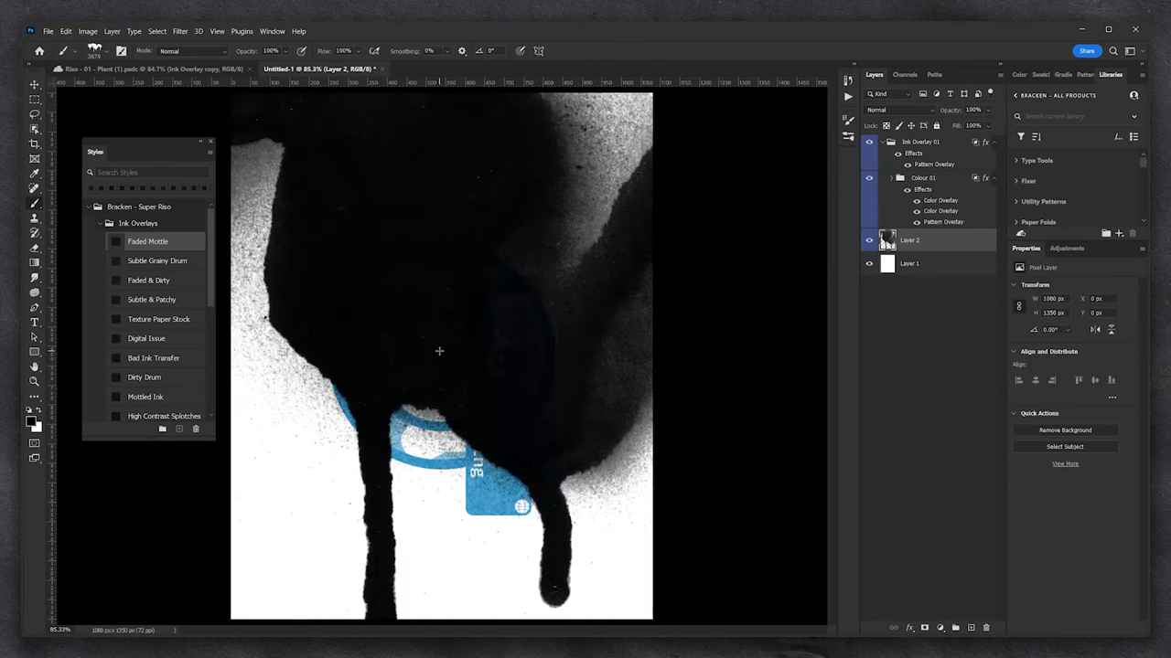
key(ctrl+z)
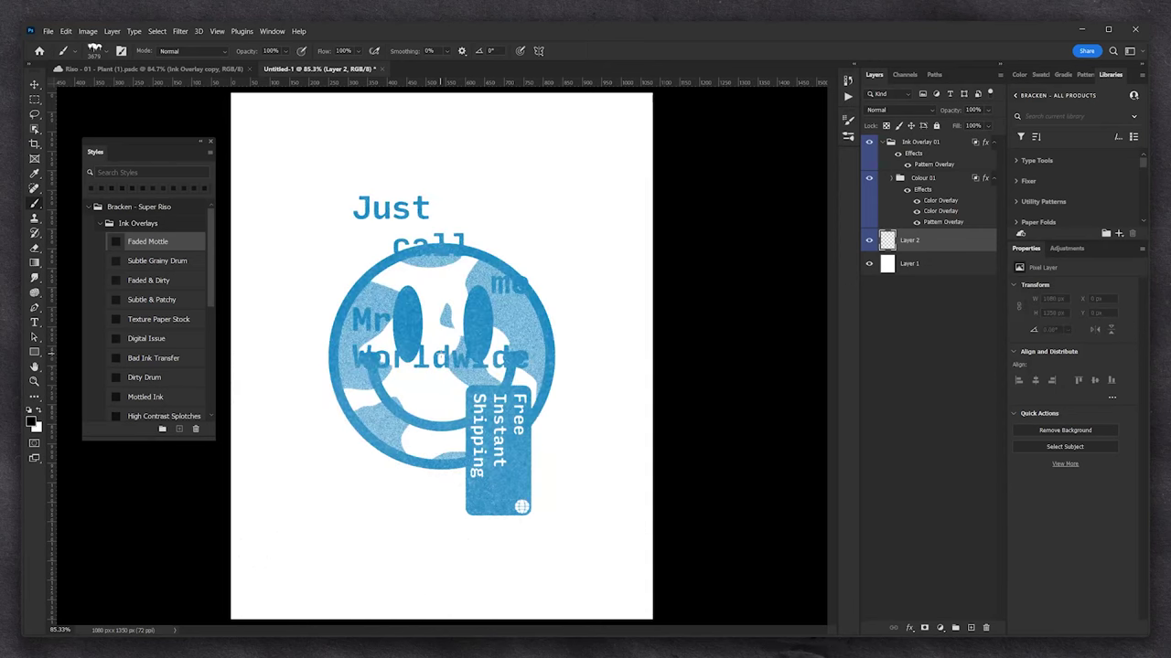
key(bracketleft)
key(bracketleft)
key(bracketleft)
key(bracketleft)
key(bracketleft)
key(bracketleft)
key(bracketleft)
key(bracketleft)
key(bracketleft)
key(bracketleft)
key(bracketleft)
key(bracketleft)
key(bracketleft)
key(bracketleft)
key(bracketleft)
key(bracketleft)
key(bracketleft)
key(bracketleft)
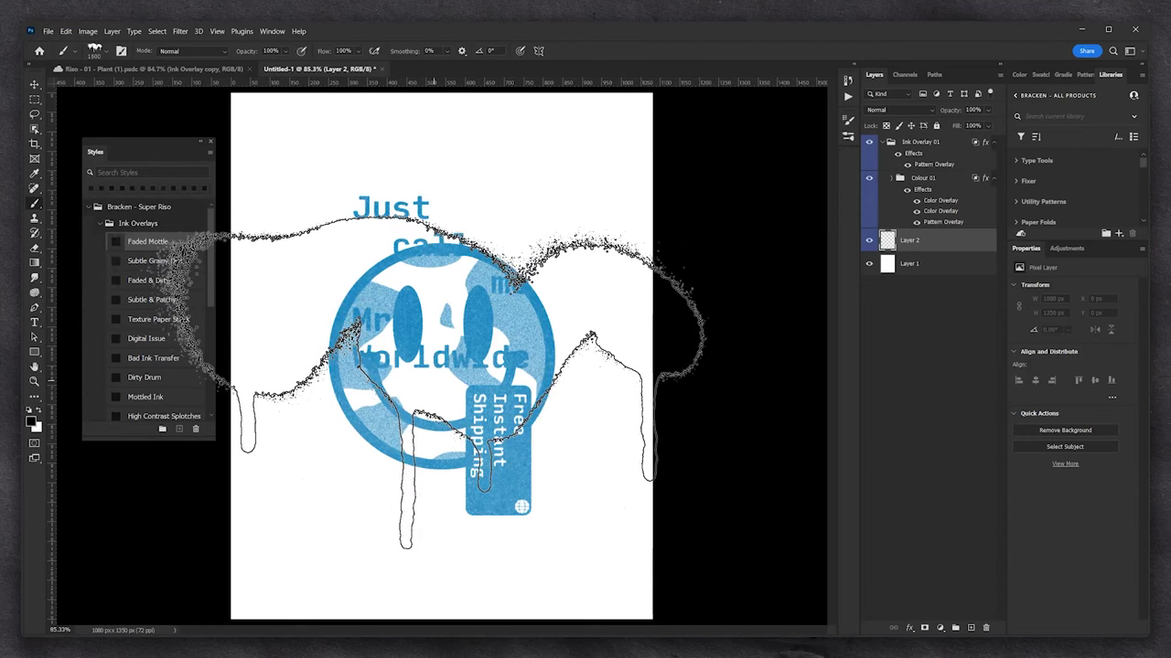
click(428, 381)
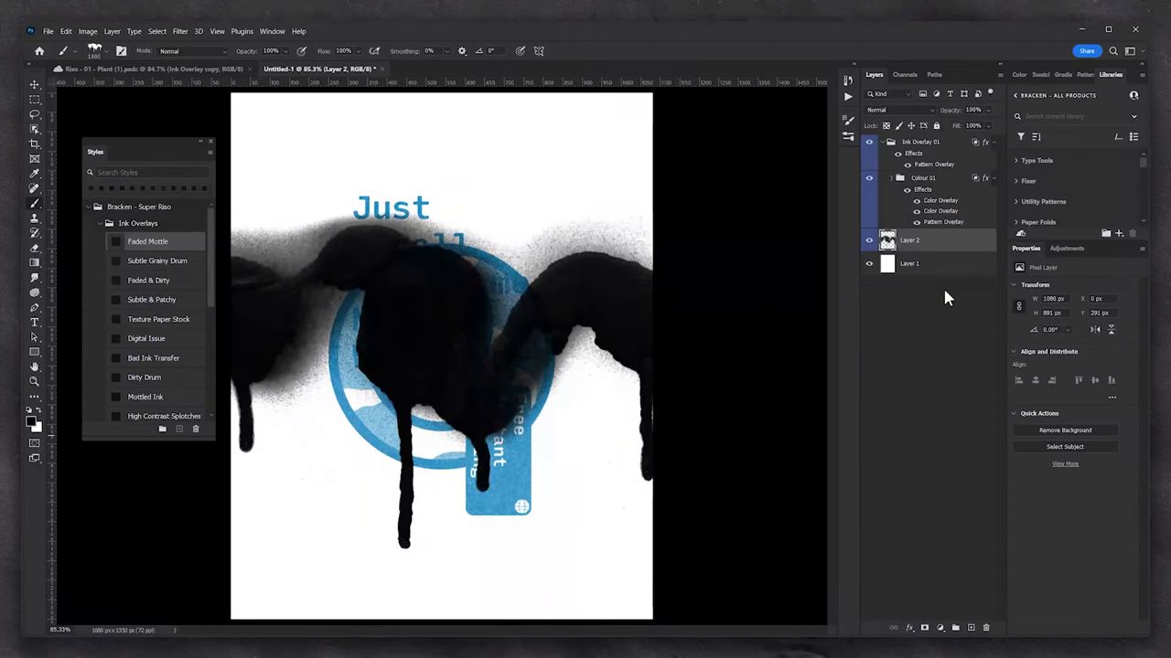
Add an empty layer beneath the painted drips and rename the painted layer Spray Paint
click(972, 629)
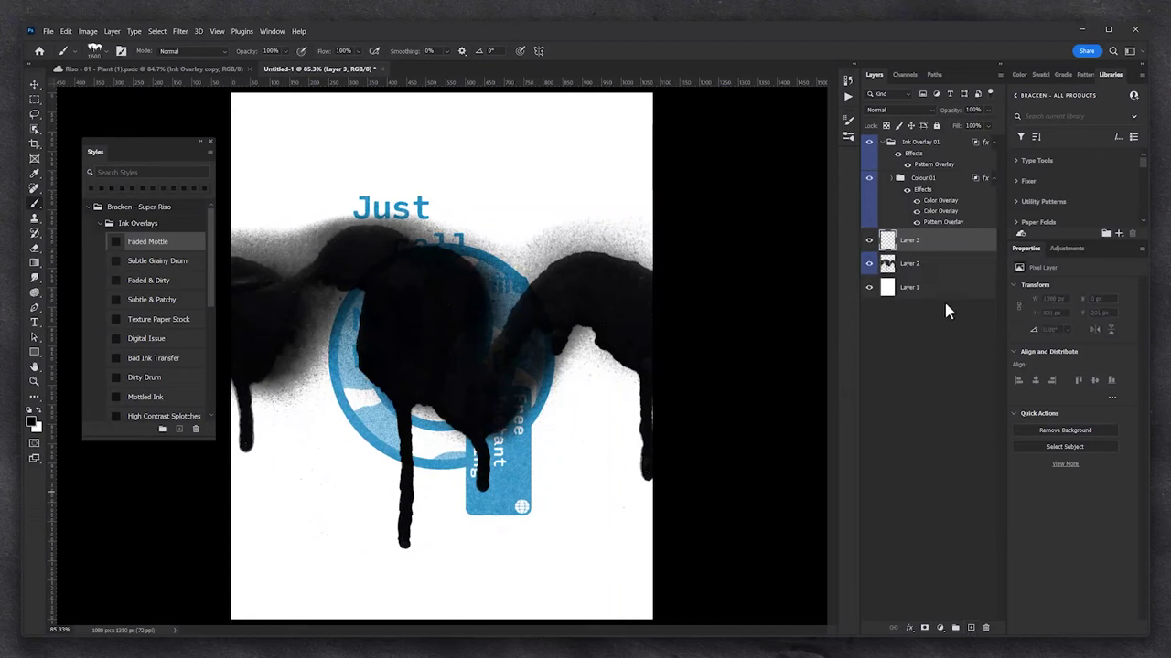
drag(920, 249, 925, 274)
double_click(911, 241)
text(S)
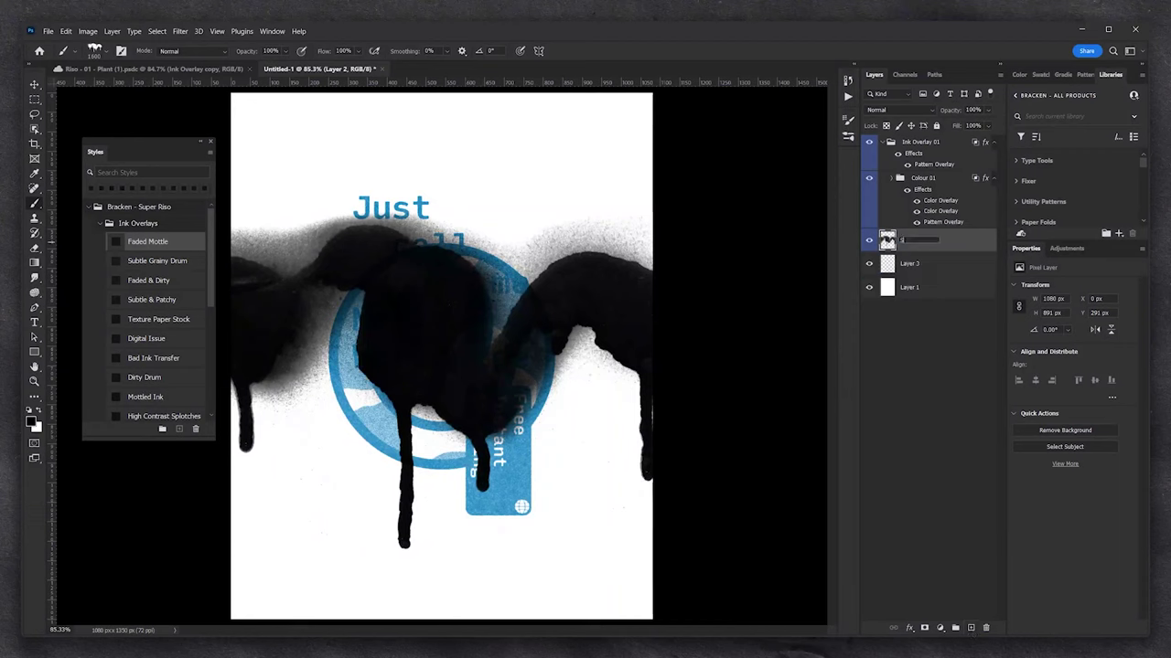
text(pray Paint)
key(Return)
Rename the empty layer White BG and fill it with white
double_click(910, 264)
text(White BG)
key(Return)
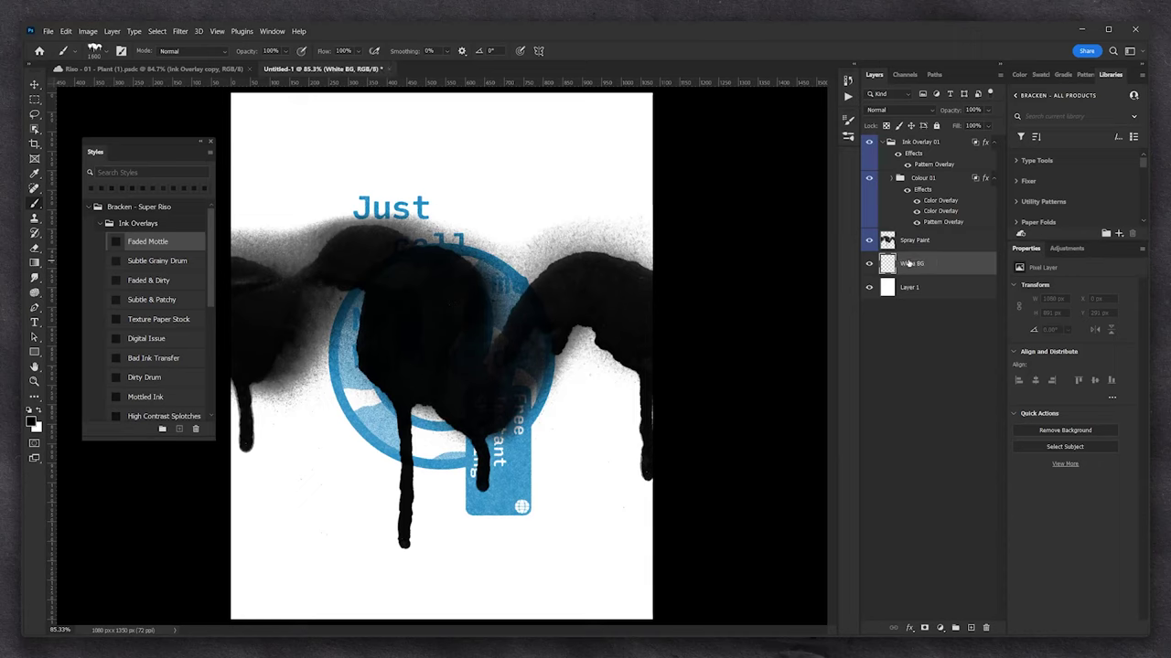
key(ctrl+BackSpace)
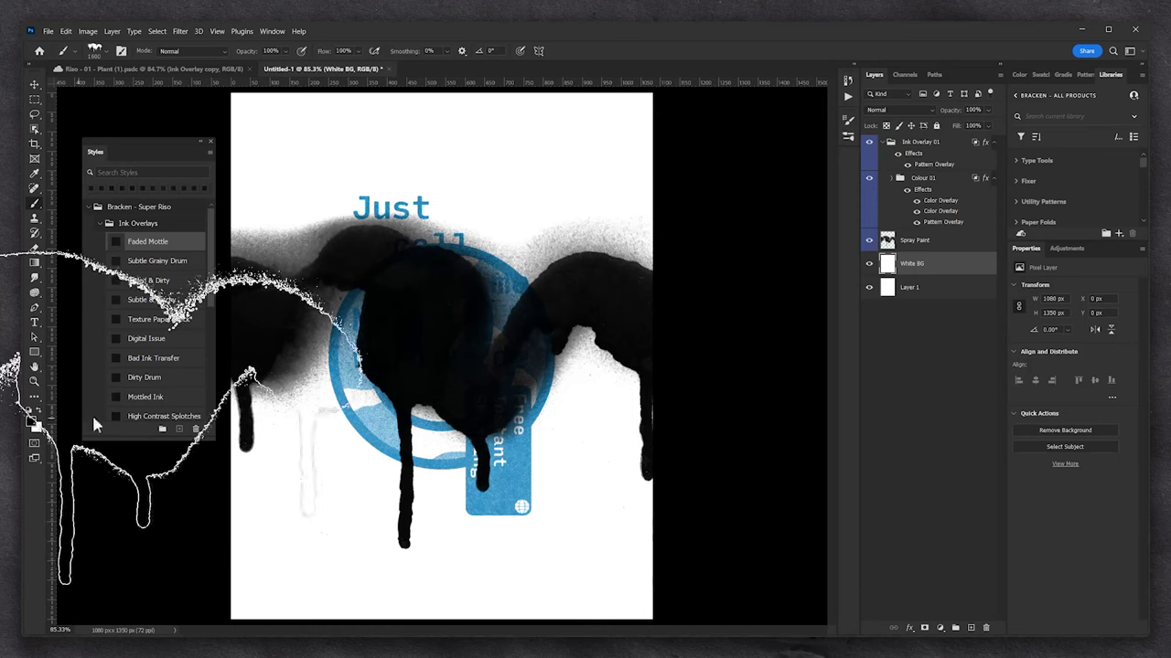
Group the Spray Paint and White BG layers as Colour 02 and give the group a red colour label
key(v)
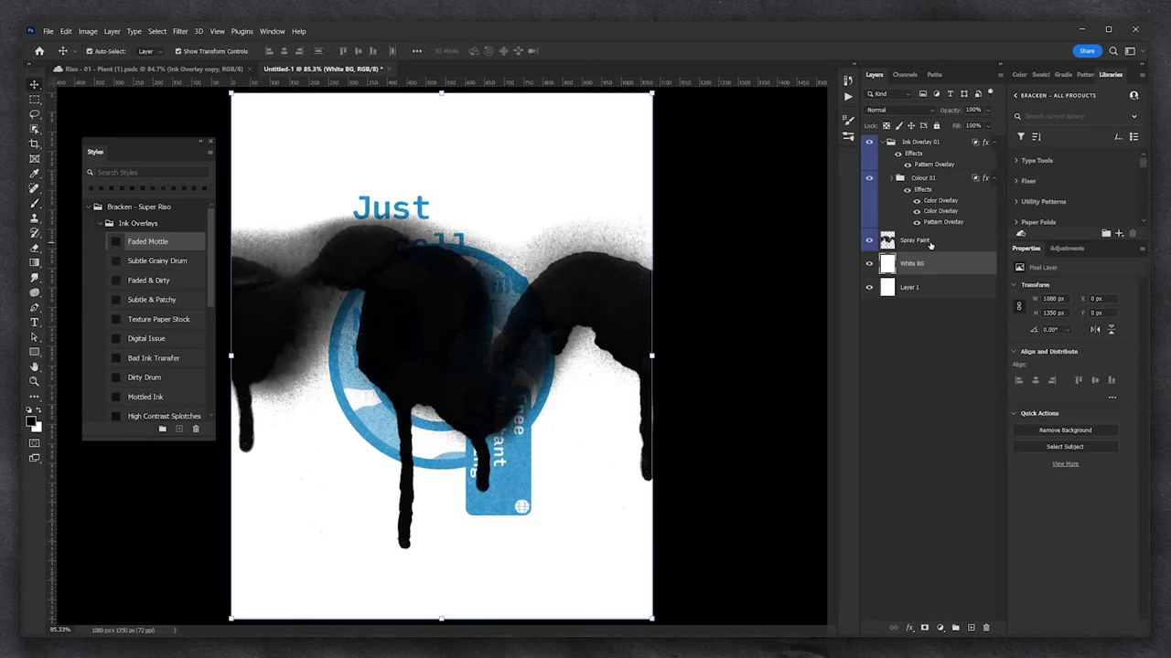
click(928, 243)
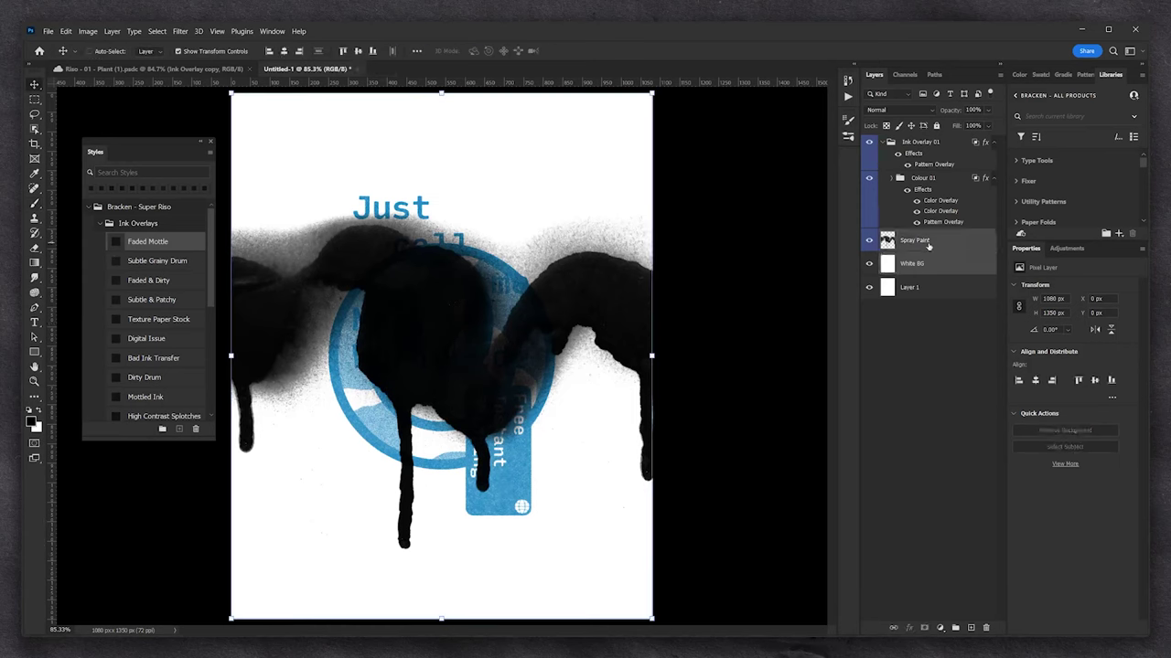
key(ctrl+g)
double_click(912, 236)
text(Colour)
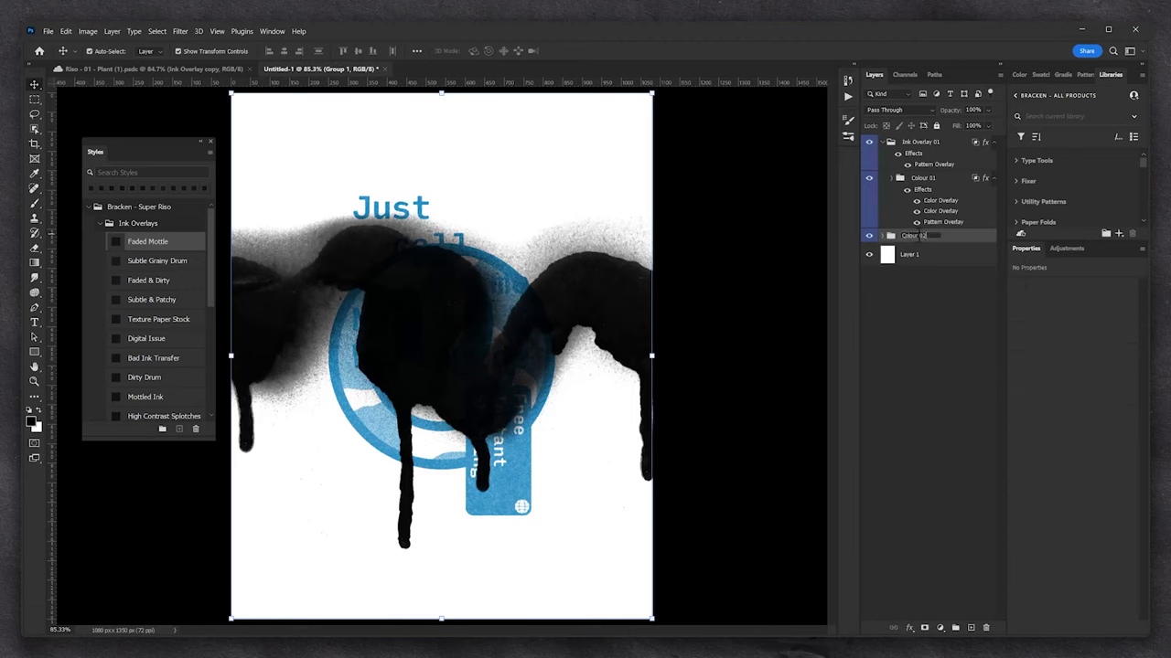
text( 02)
key(Return)
right_click(945, 238)
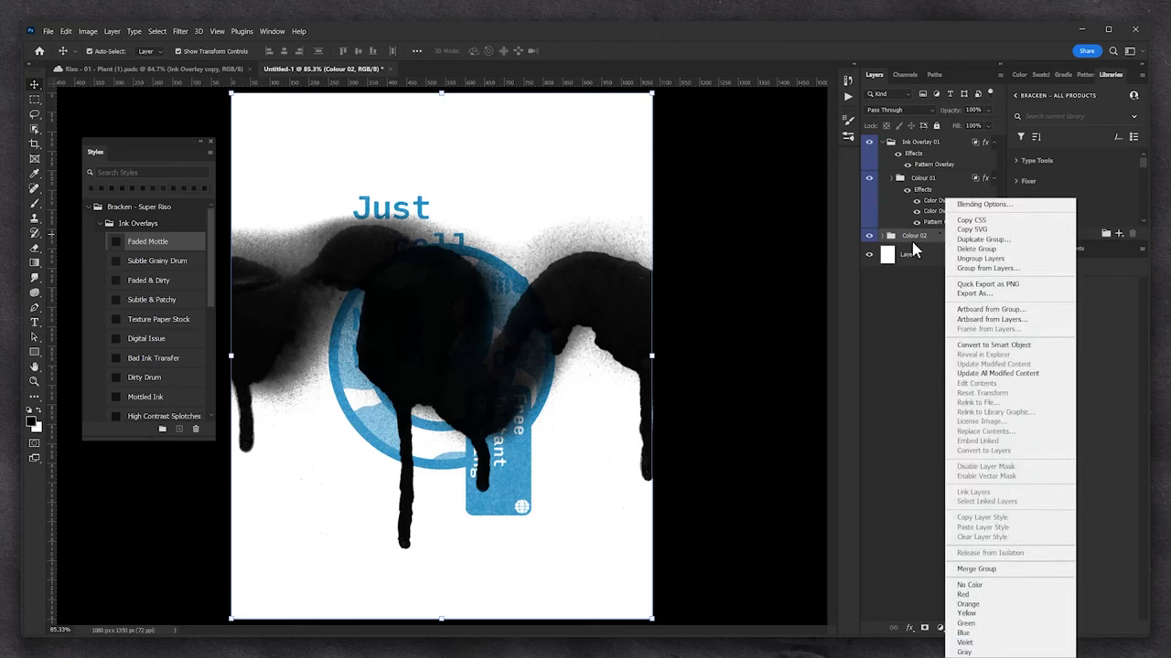
click(964, 595)
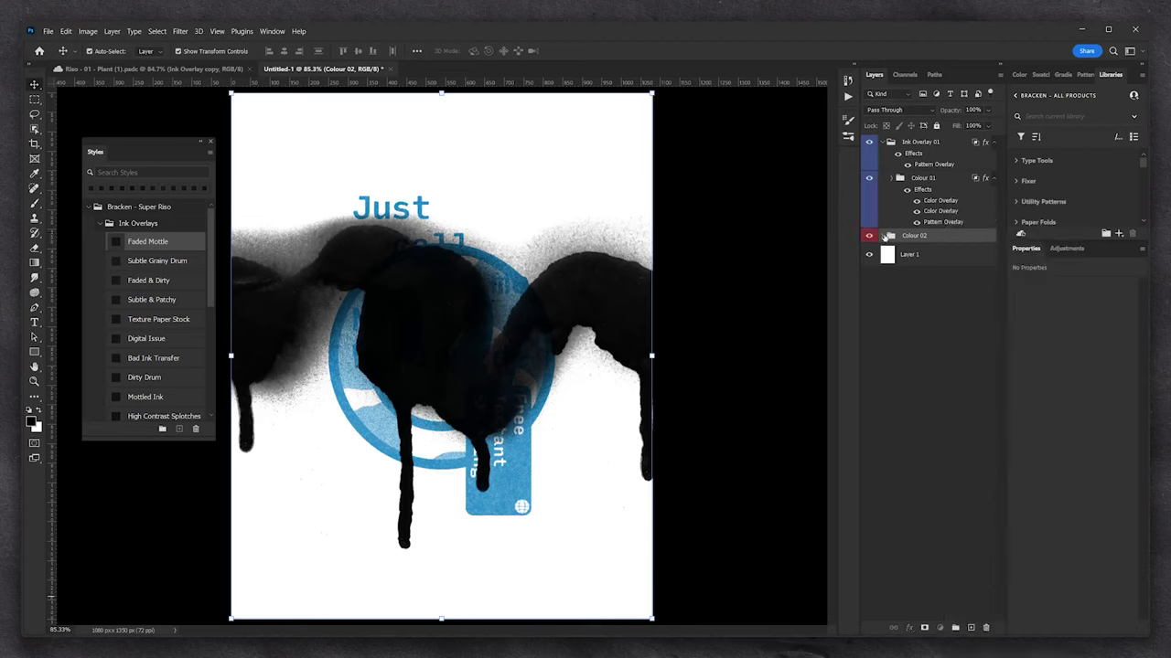
Apply the Fluorescent Pink style from the Grain (Fine) set to the Colour 02 group
click(885, 236)
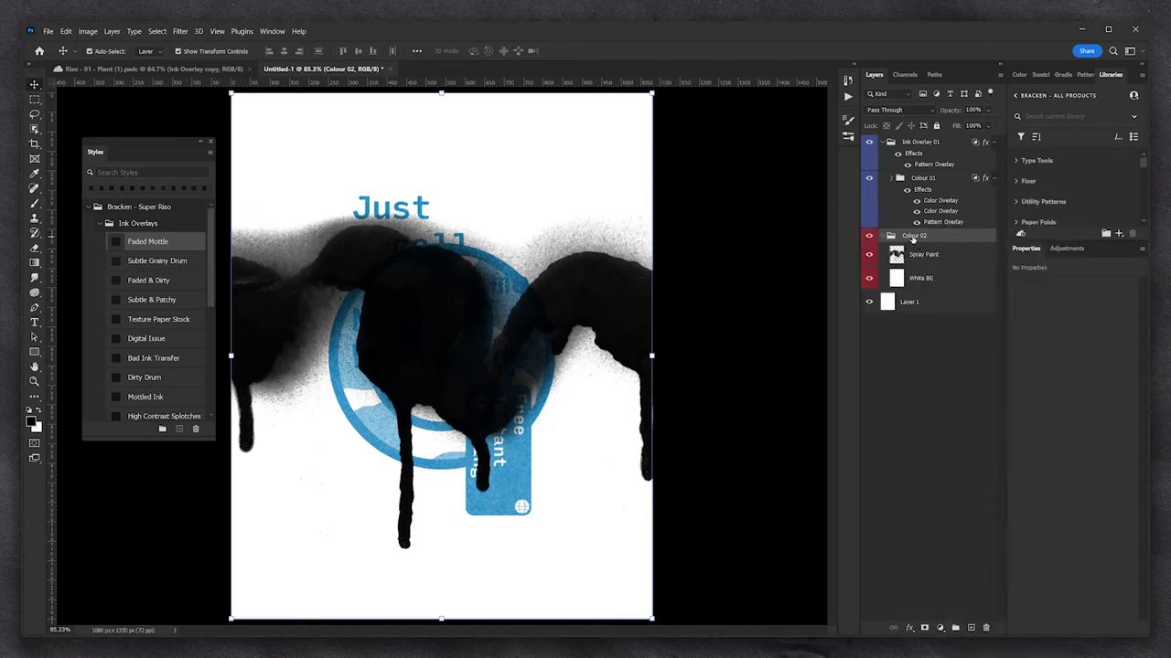
click(101, 224)
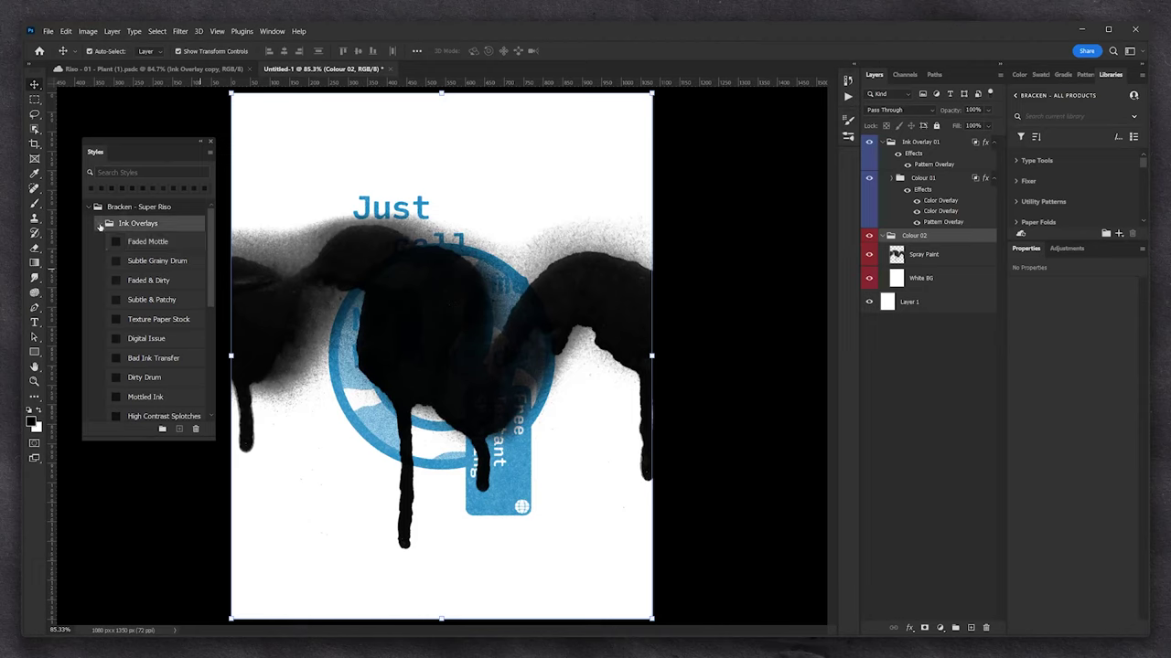
click(135, 240)
click(113, 272)
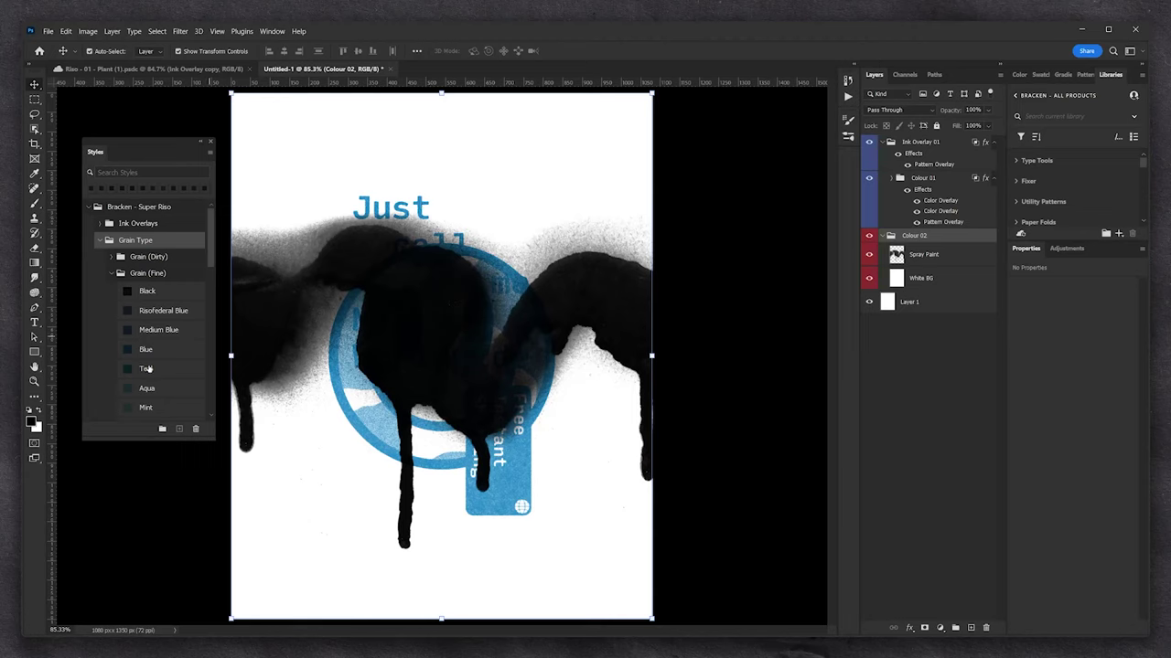
scroll(151, 366, down, 2)
scroll(151, 366, down, 8)
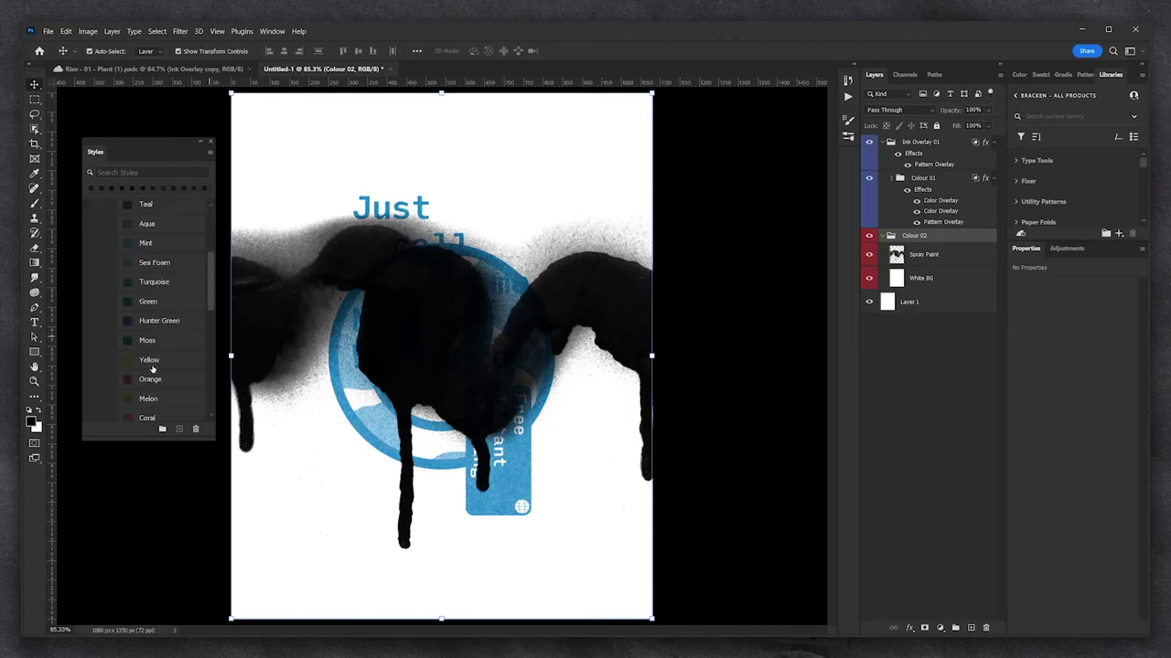
scroll(153, 388, down, 5)
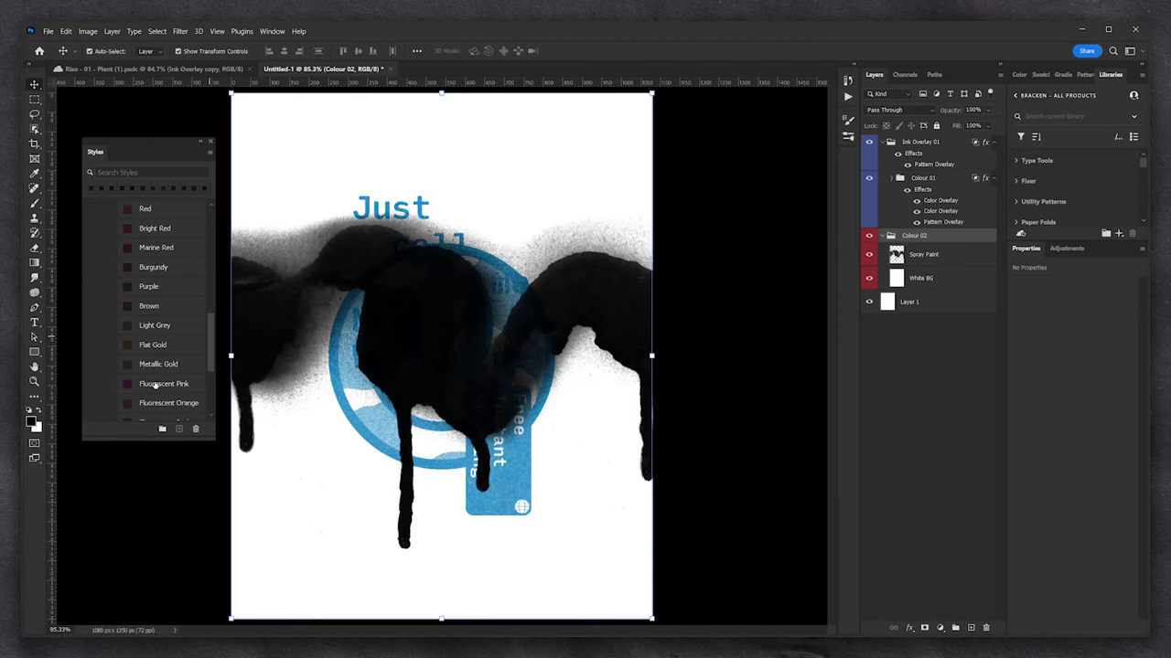
click(167, 330)
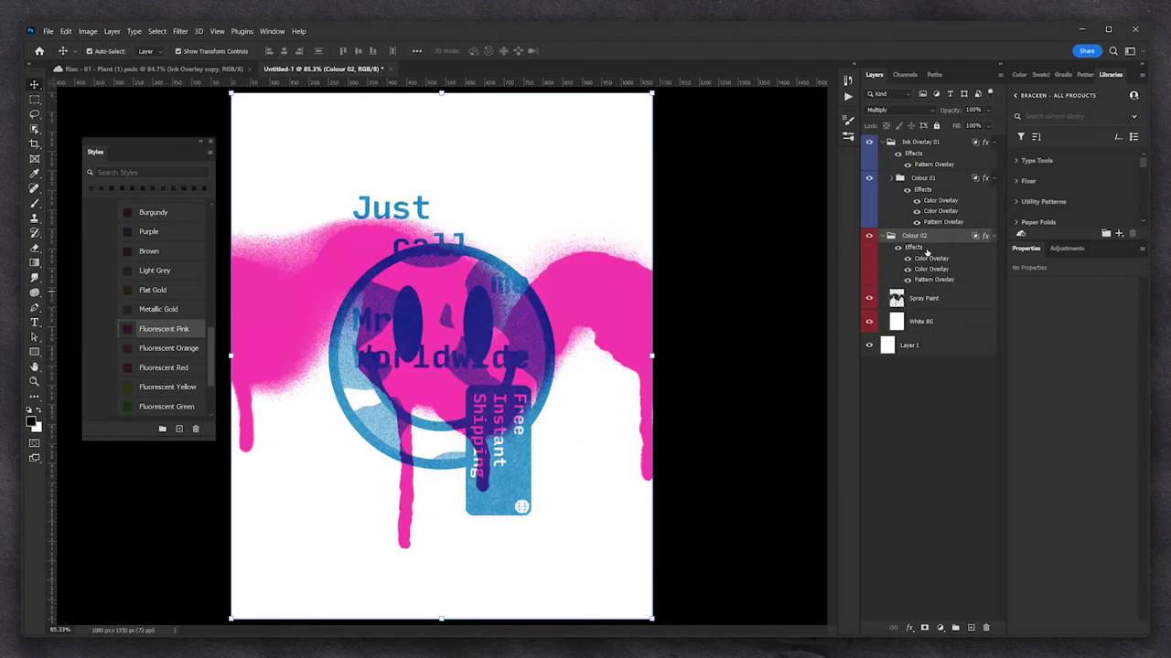
click(912, 144)
click(917, 180)
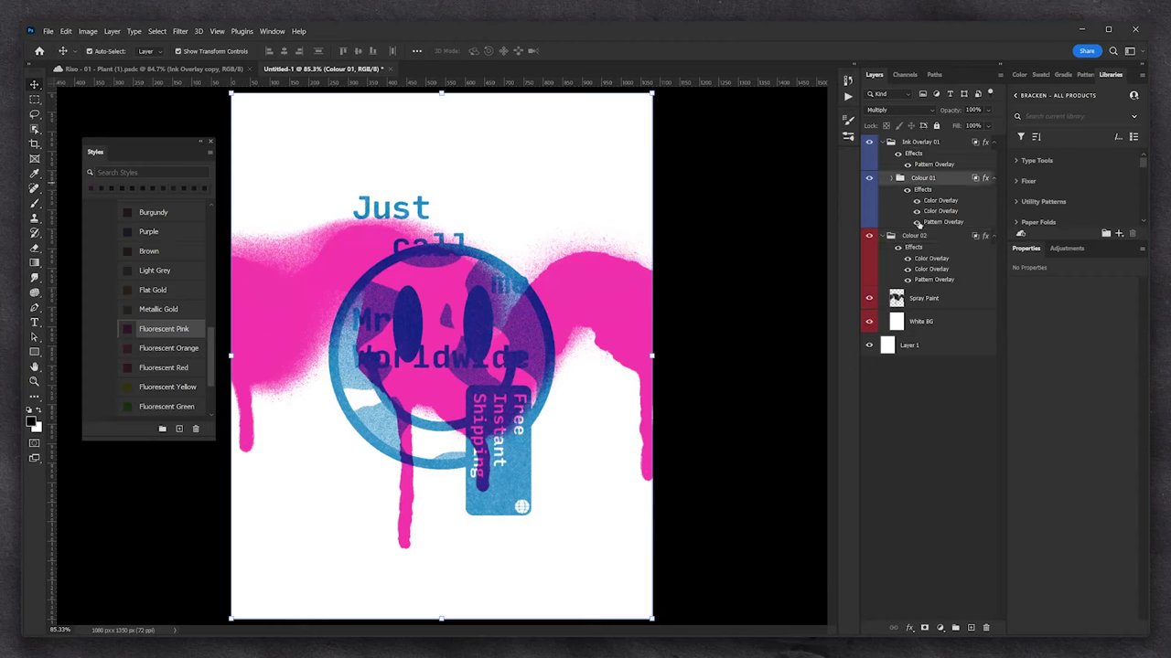
click(919, 242)
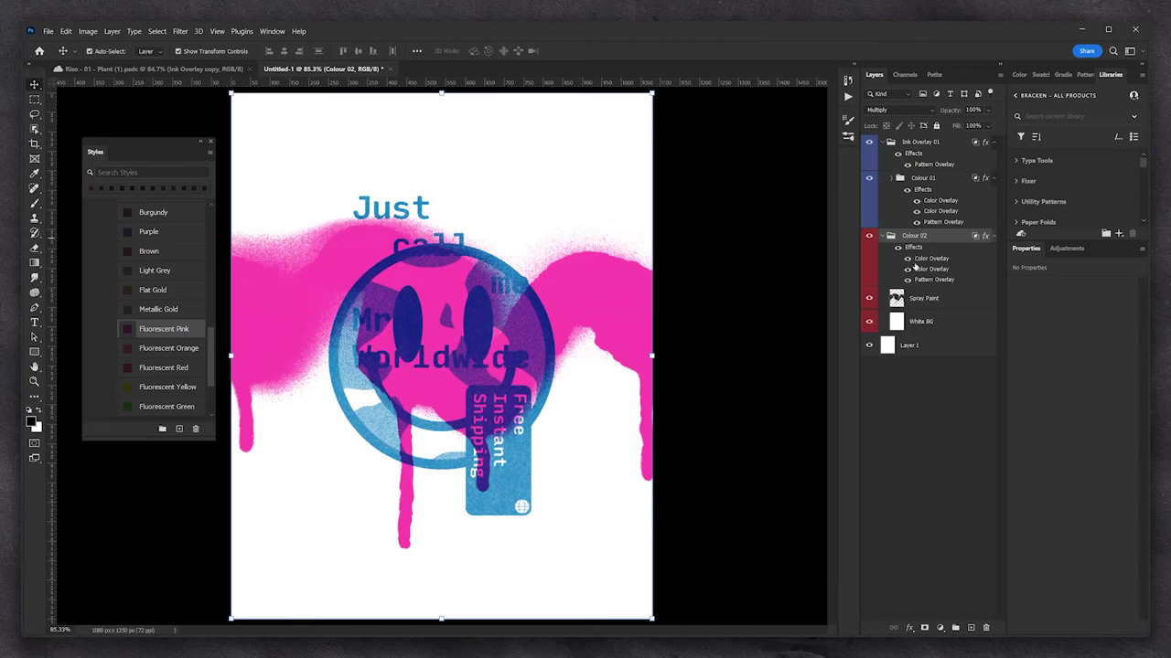
Load the Type layer's outline as a selection and add it as a layer mask on the Spray Paint layer
click(891, 178)
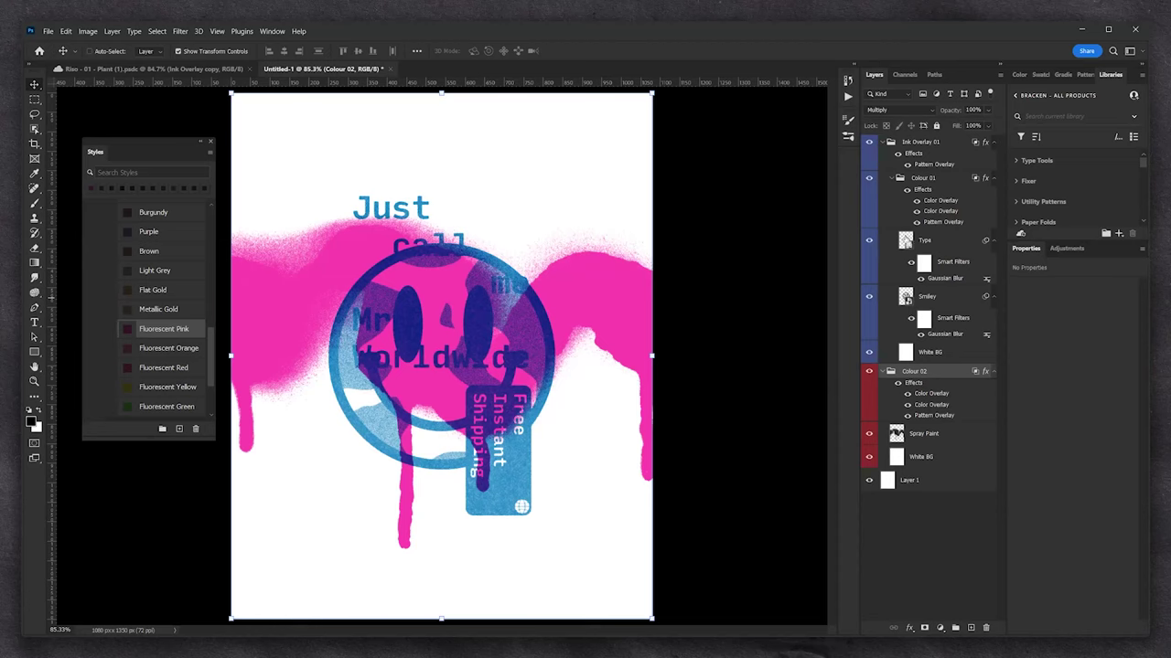
ctrl+click(905, 240)
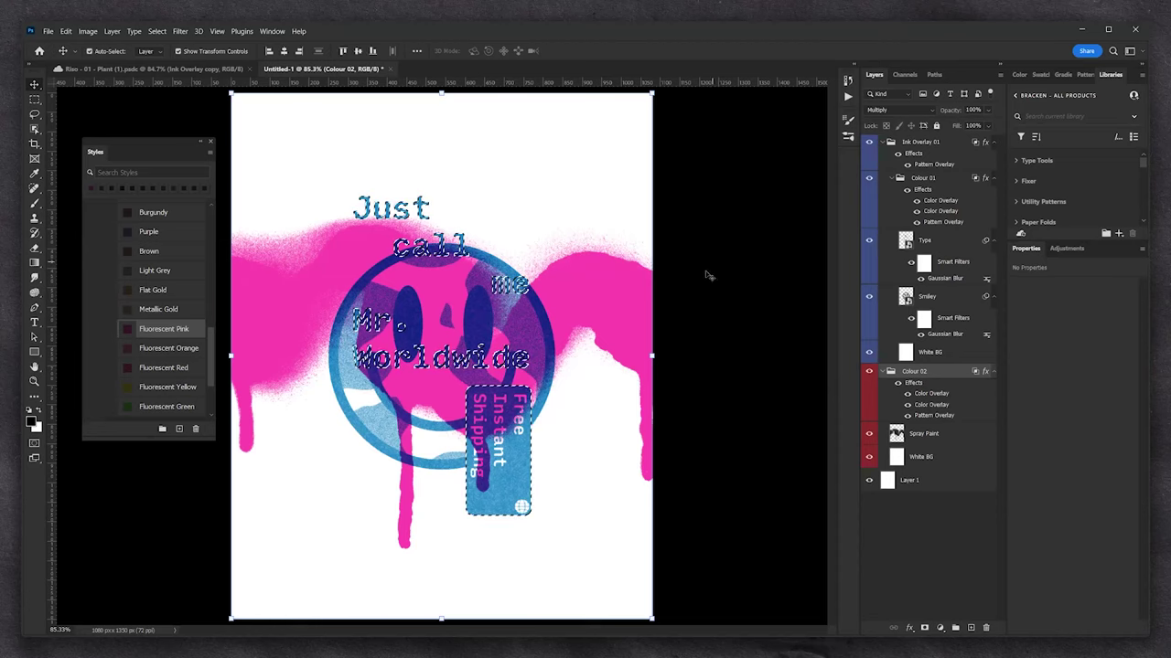
click(933, 433)
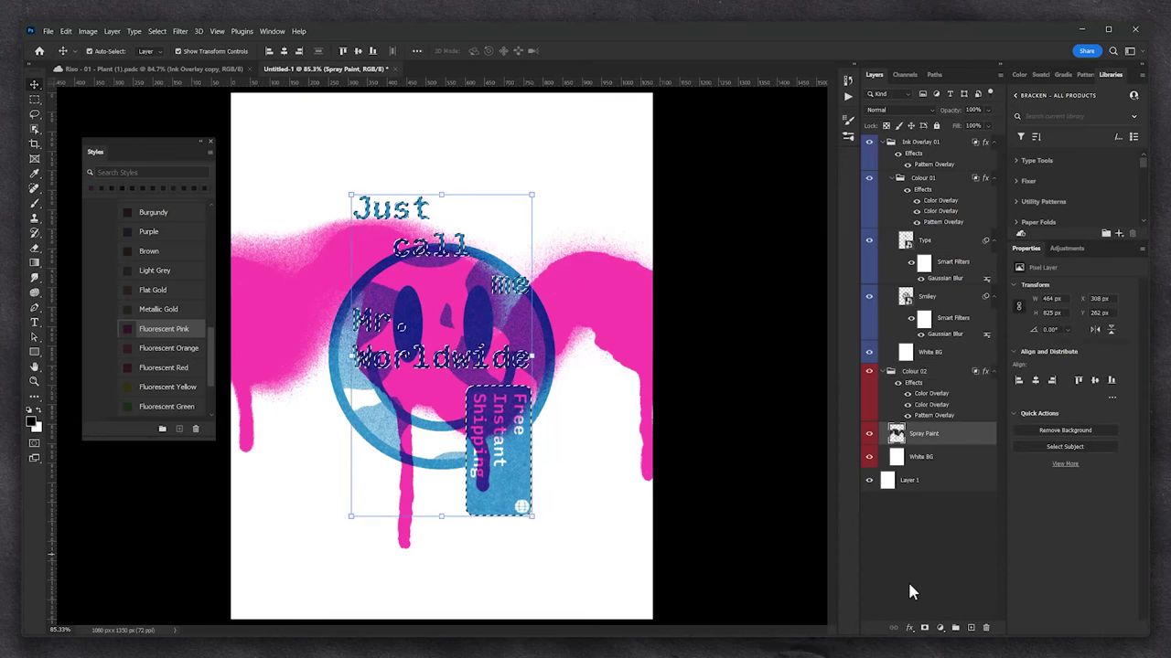
click(925, 629)
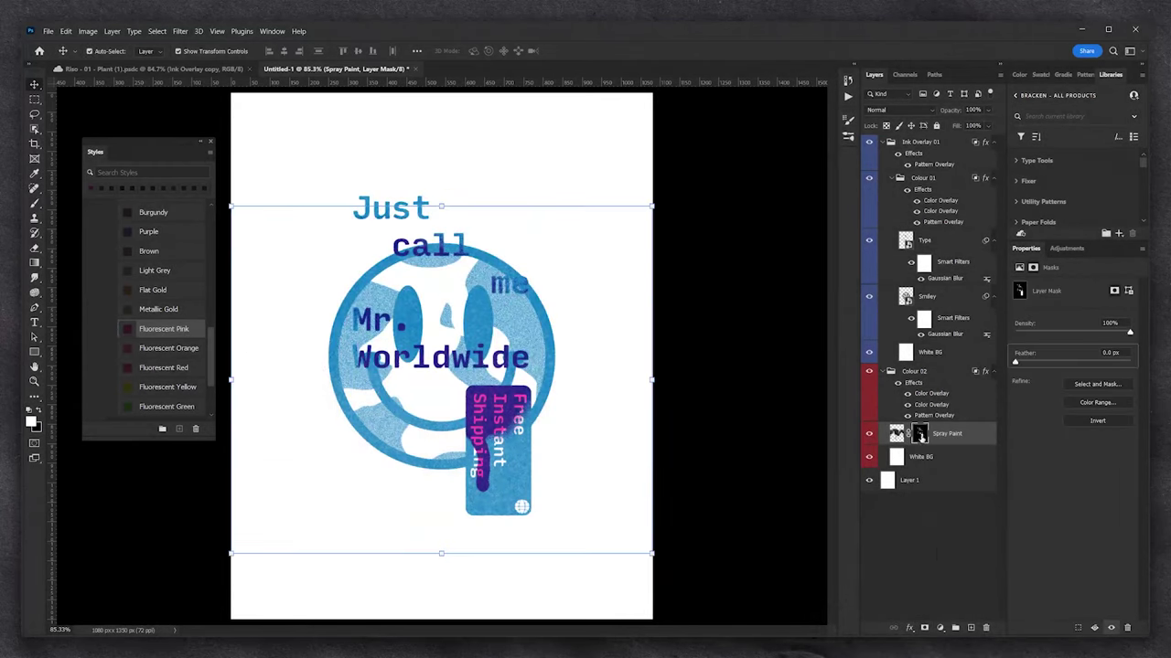
Invert the Spray Paint layer's mask so the type is knocked out, and show the Colour 01 group again
alt+click(919, 435)
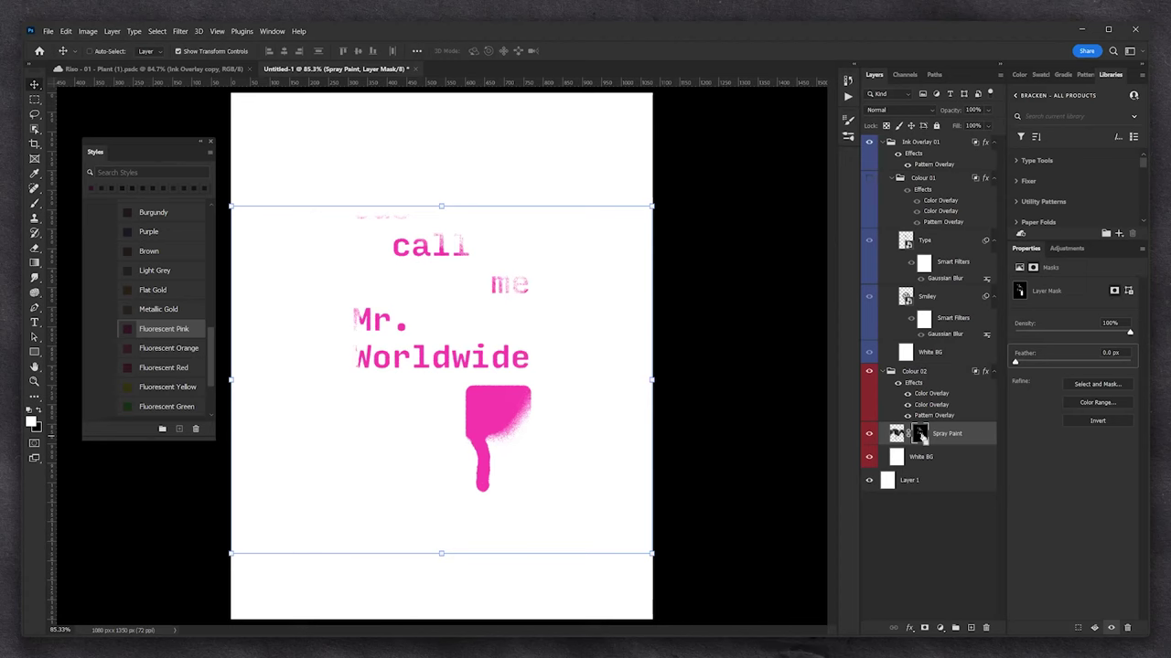
key(ctrl+i)
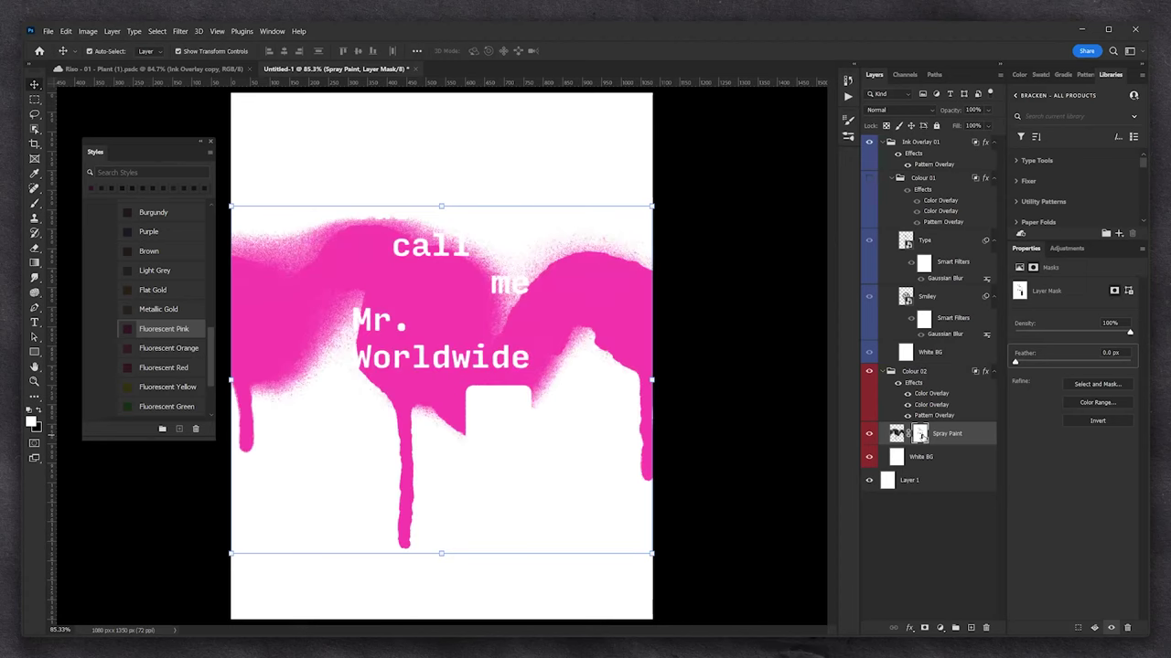
click(869, 178)
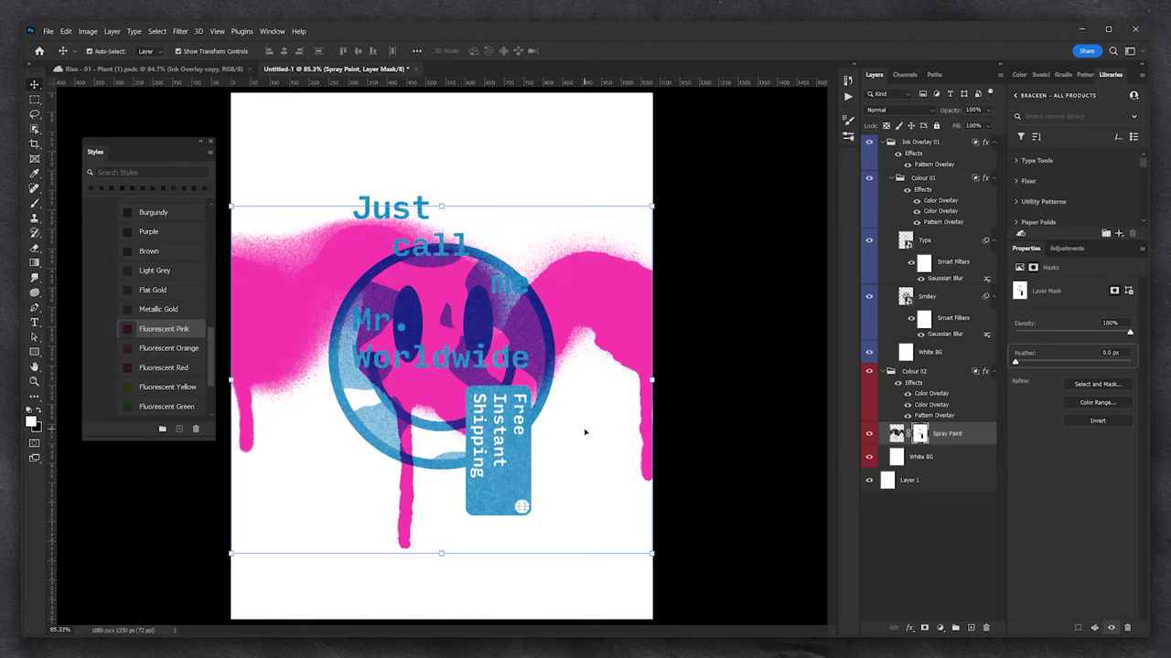
Wrap the Colour 02 group in a new group named Ink Overlay 02 with a red colour label
click(927, 370)
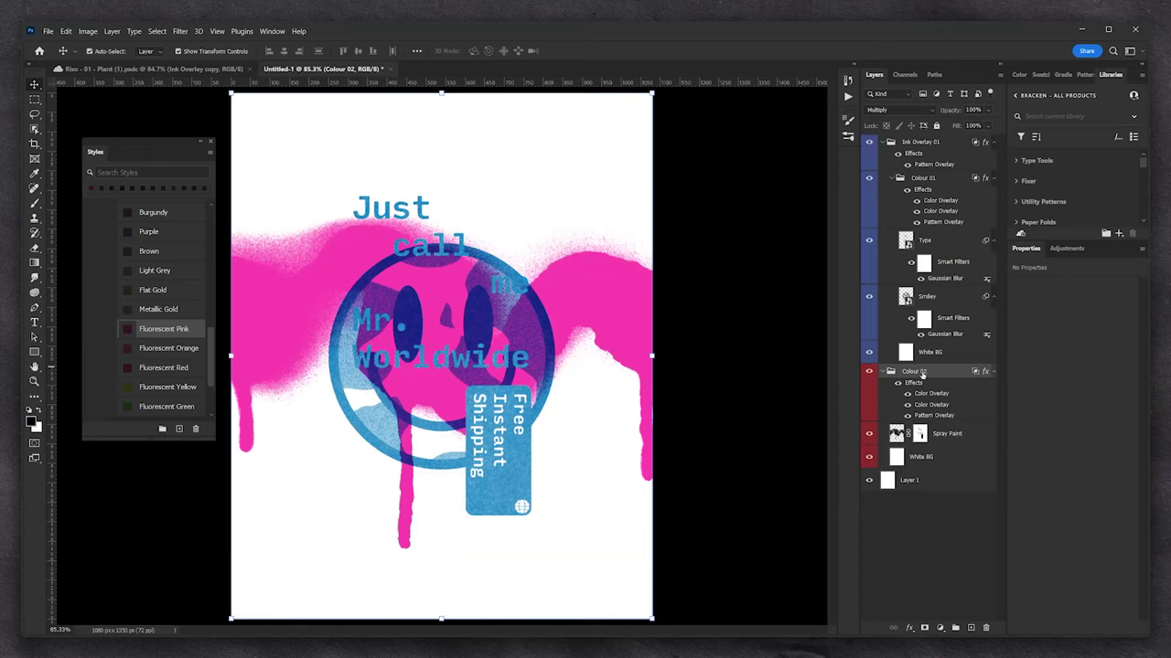
key(ctrl+g)
double_click(919, 371)
text(Ink Overlay 02)
key(Return)
right_click(927, 370)
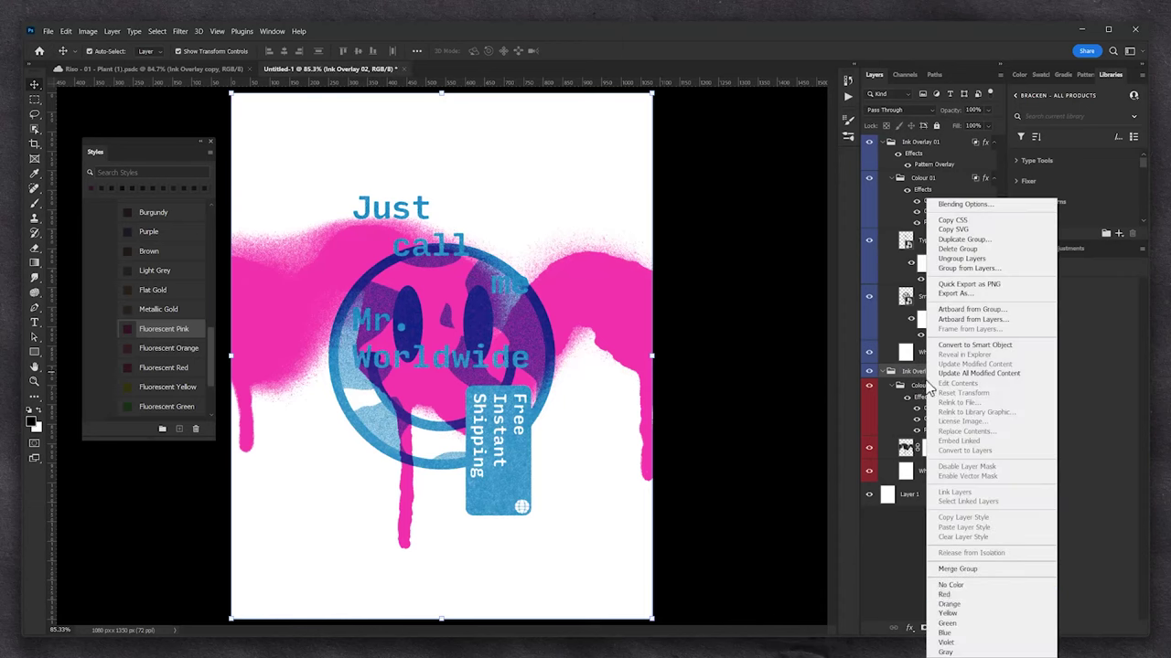
click(946, 595)
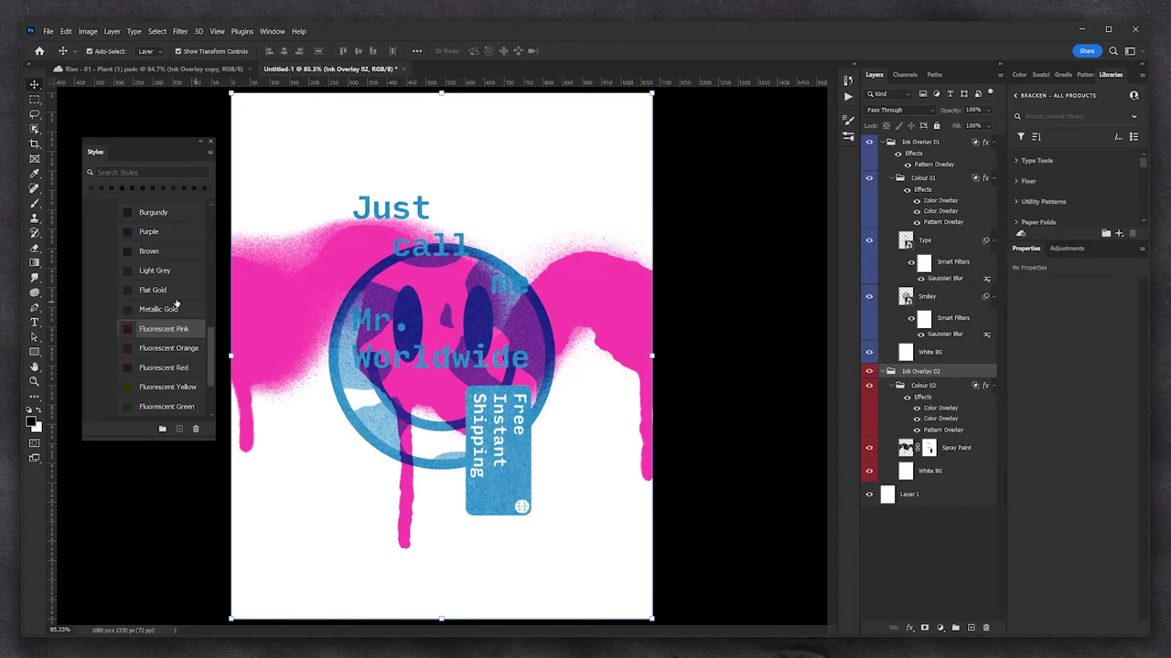
Apply the Faded Mottle style from the Ink Overlays set to the Ink Overlay 02 group
scroll(173, 302, up, 10)
scroll(148, 285, up, 3)
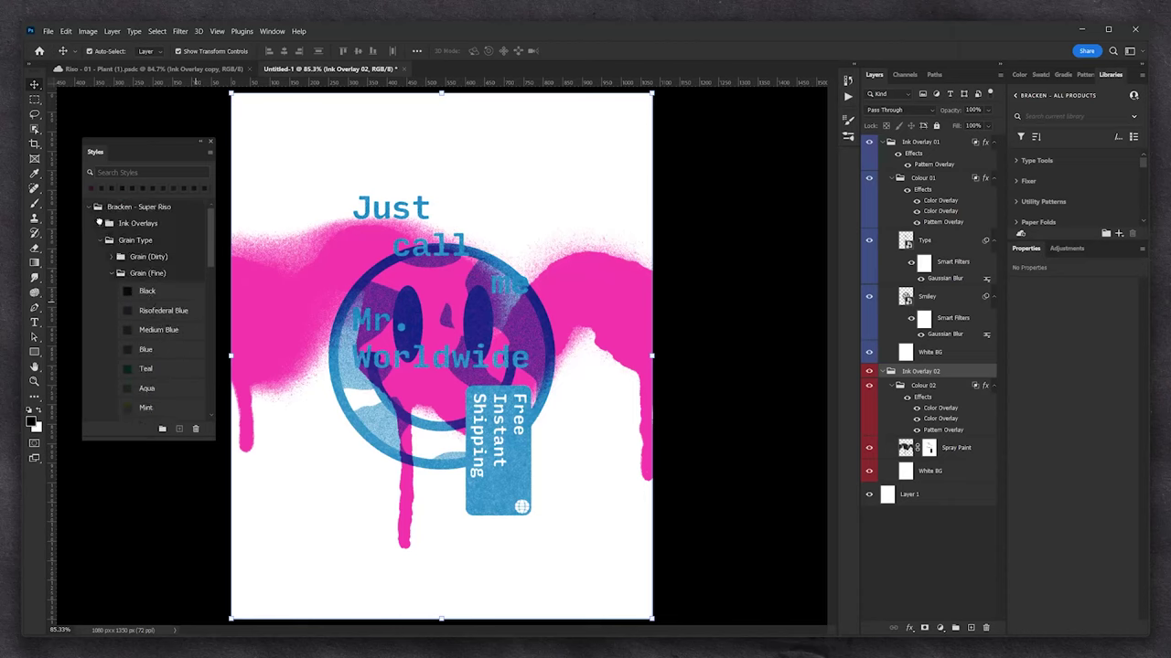
click(109, 223)
click(137, 242)
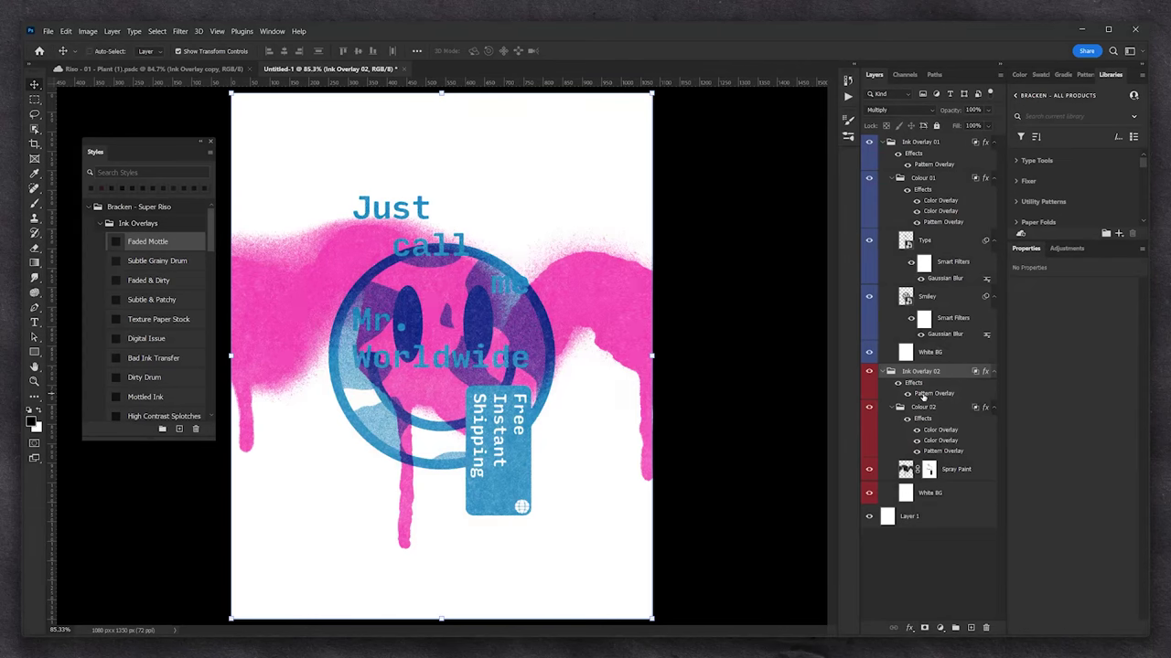
Reposition the Pattern Overlay texture of the Ink Overlay 02 group on the canvas
double_click(922, 395)
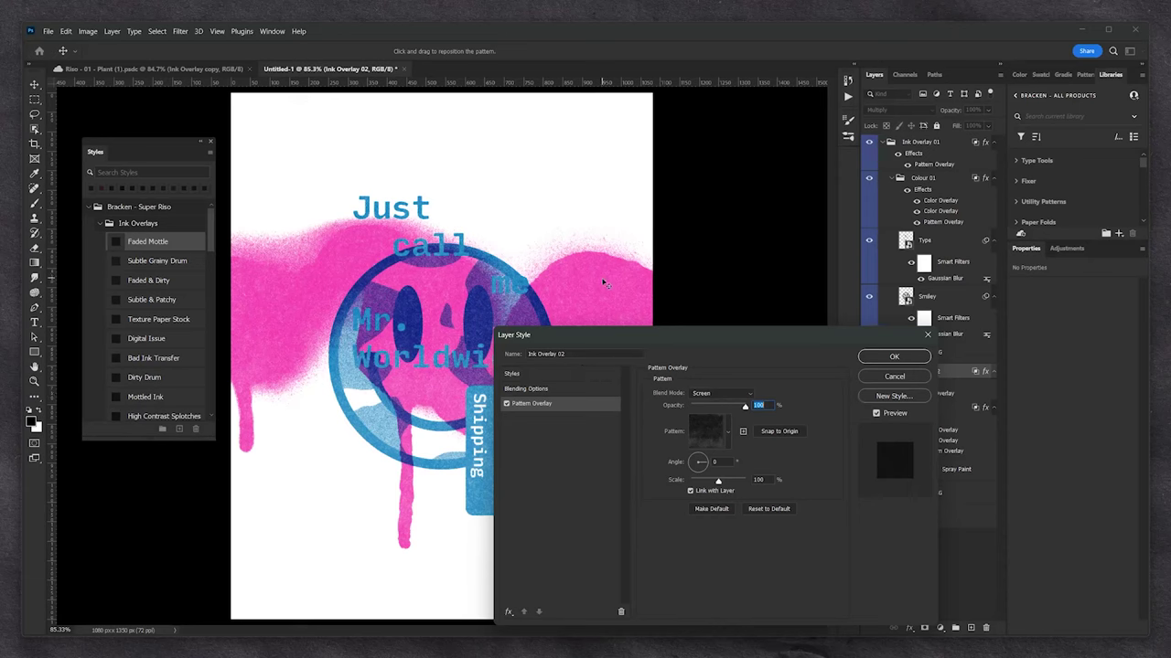
drag(528, 289, 366, 268)
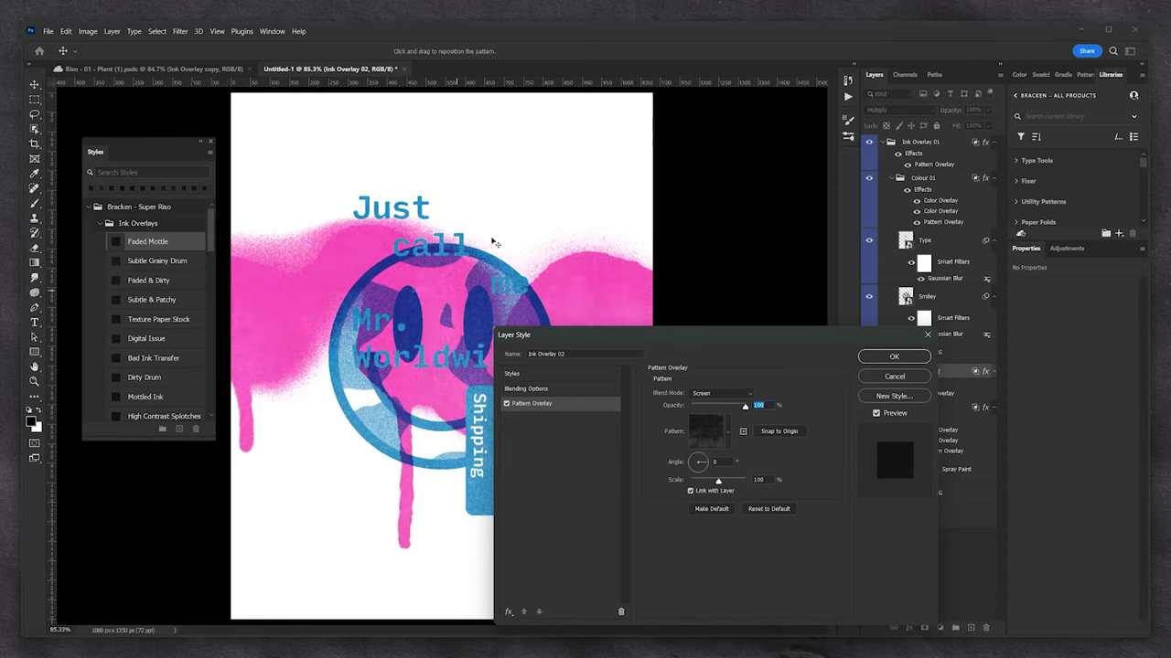
click(895, 357)
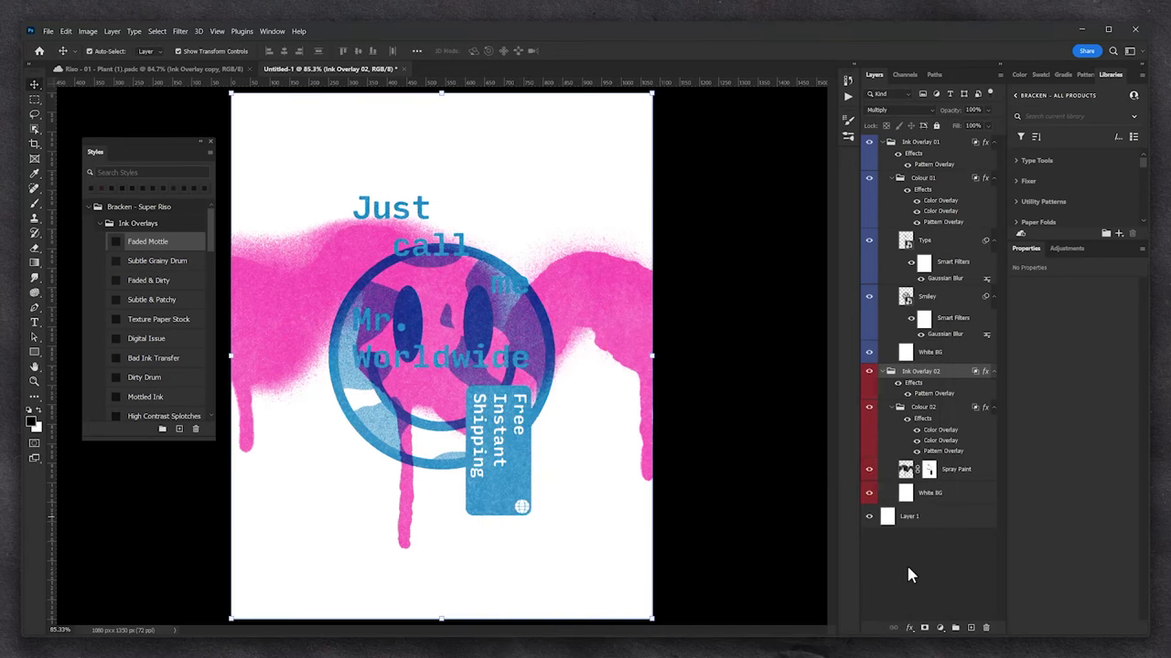
Collapse both Ink Overlay groups and nudge Ink Overlay 01 slightly right and down for a misregistered print look
click(907, 564)
click(920, 381)
click(882, 142)
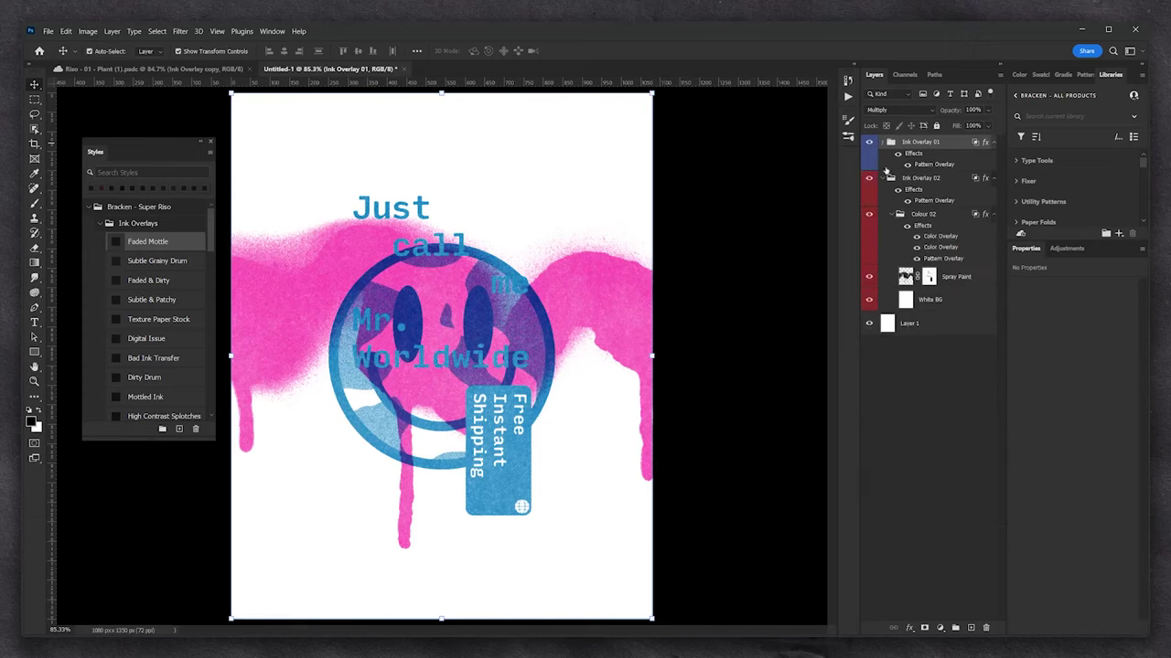
click(883, 178)
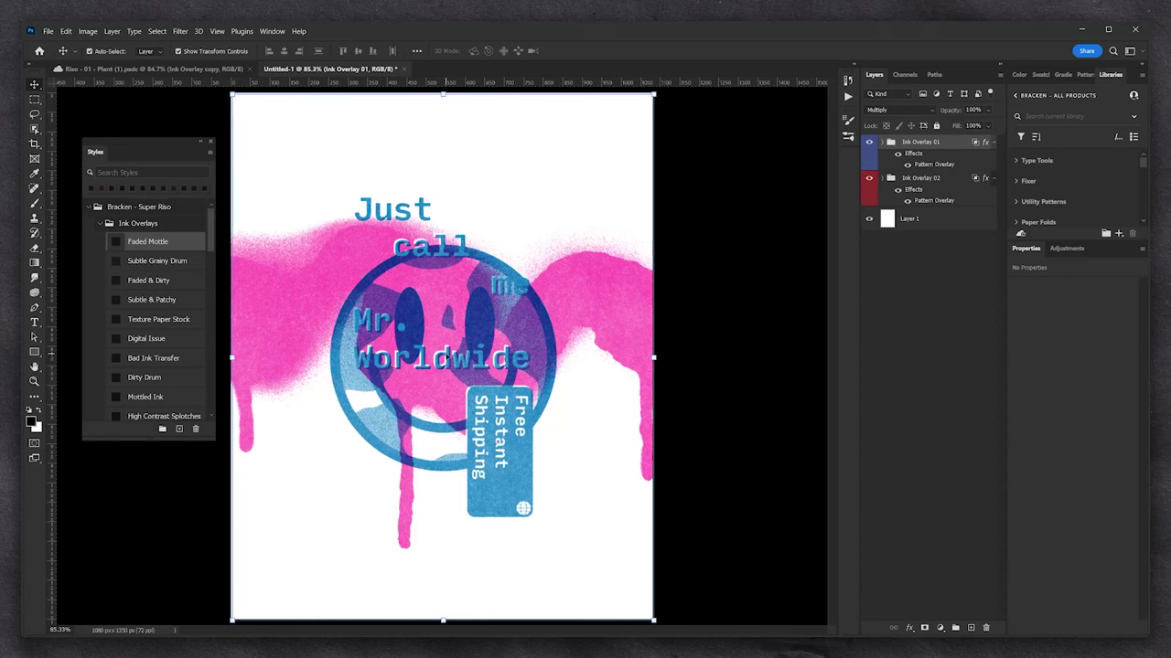
Examine the offset edges around the word Worldwide up close and return to the full artwork
key(z)
drag(448, 360, 458, 360)
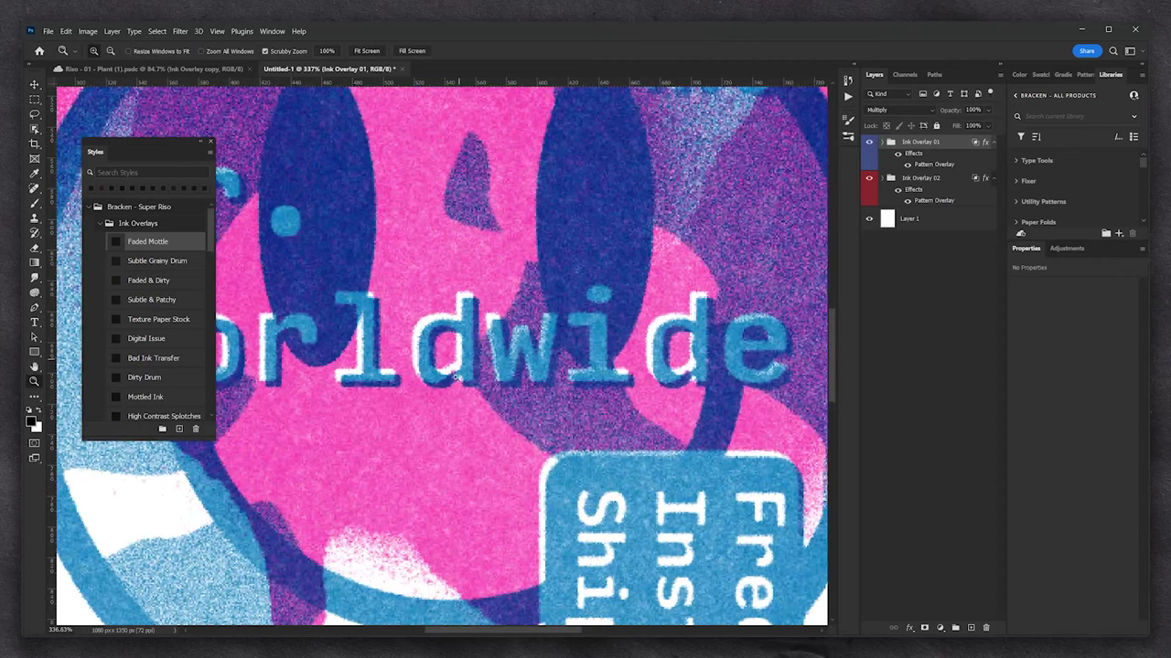
right_click(489, 331)
click(510, 338)
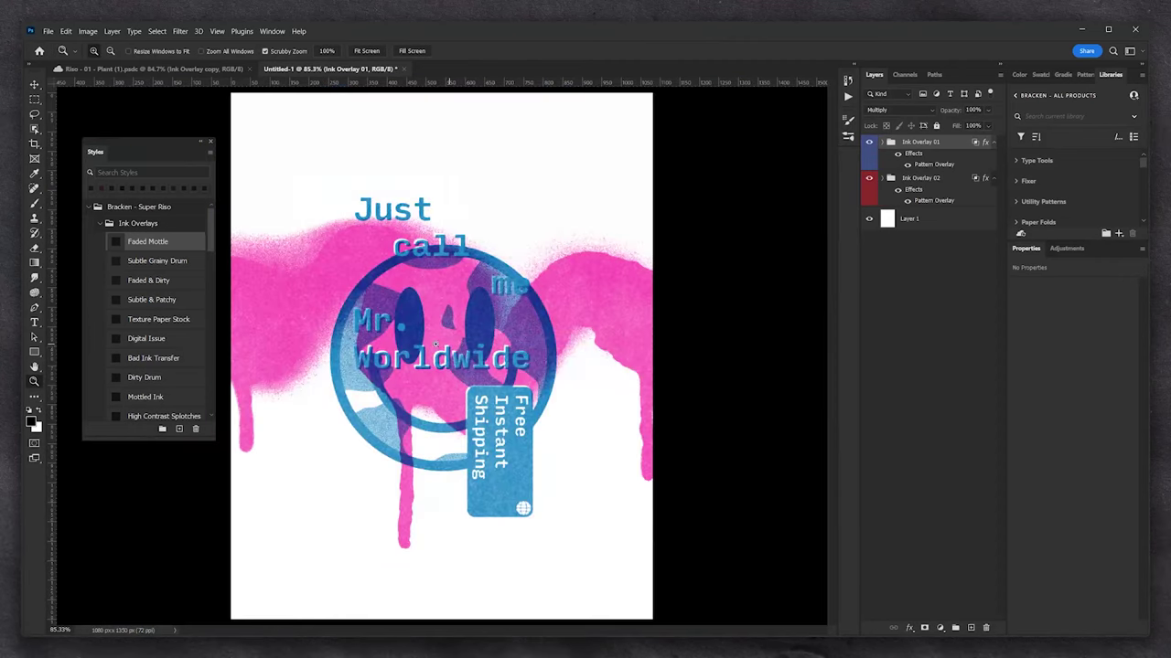
Try several Grain (Fine) colours, including Teal, Moss, Coral and Red, on the Colour 01 group and reapply Blue
click(882, 142)
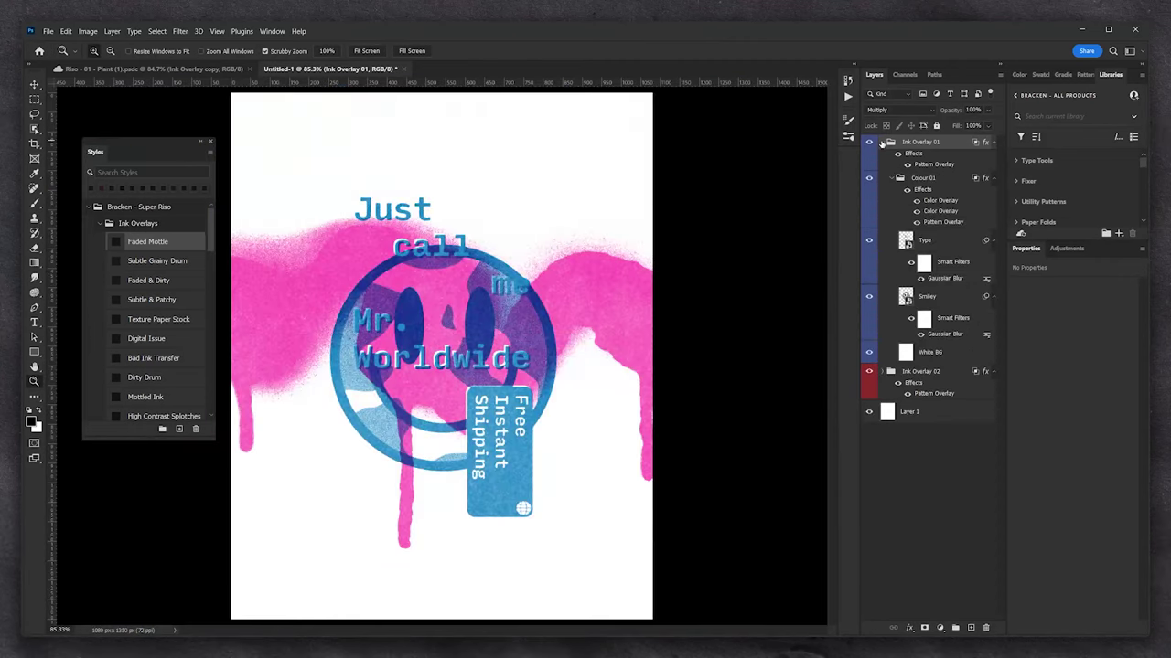
click(930, 180)
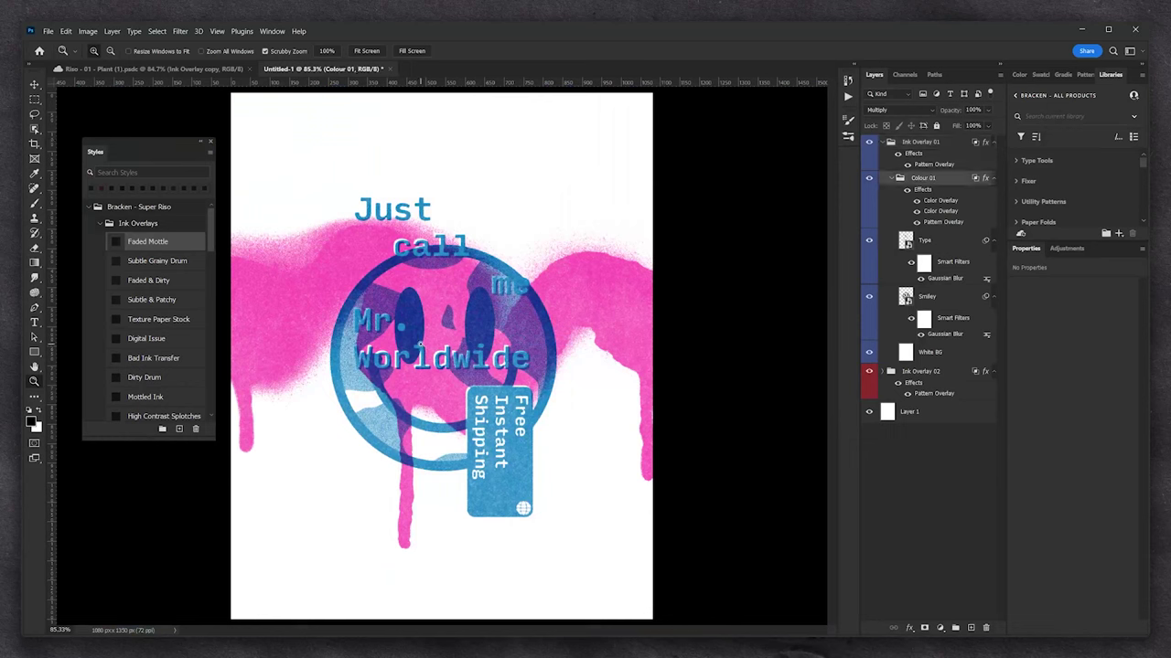
click(99, 224)
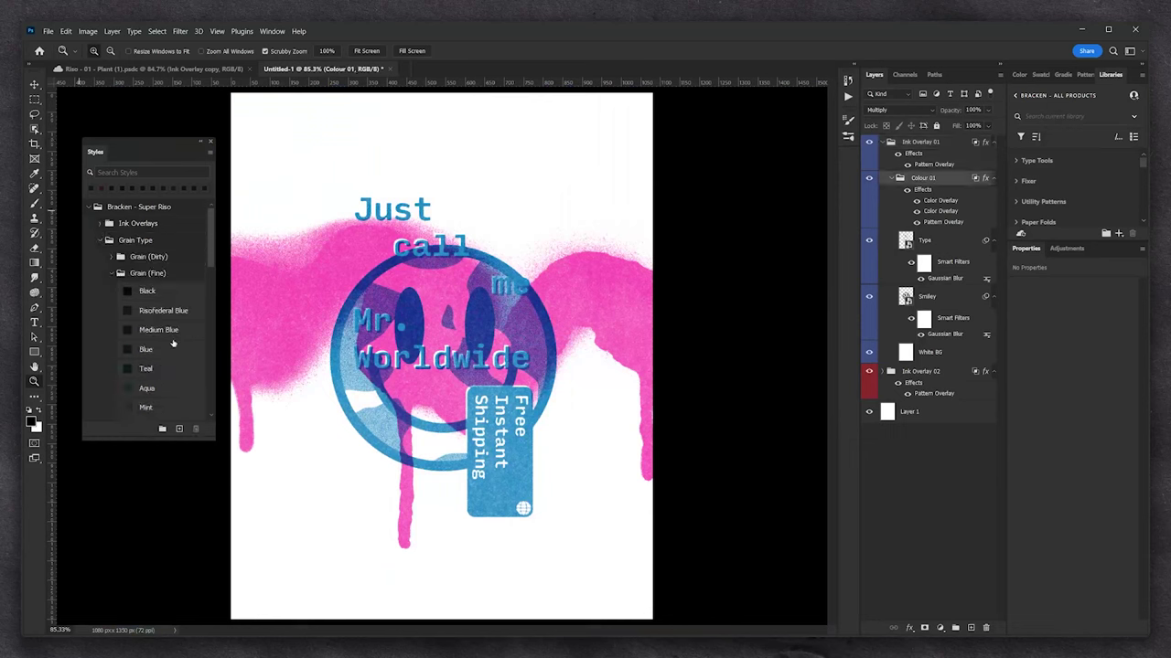
click(146, 370)
scroll(151, 384, down, 1)
scroll(152, 391, down, 3)
click(153, 382)
click(155, 391)
scroll(148, 386, down, 2)
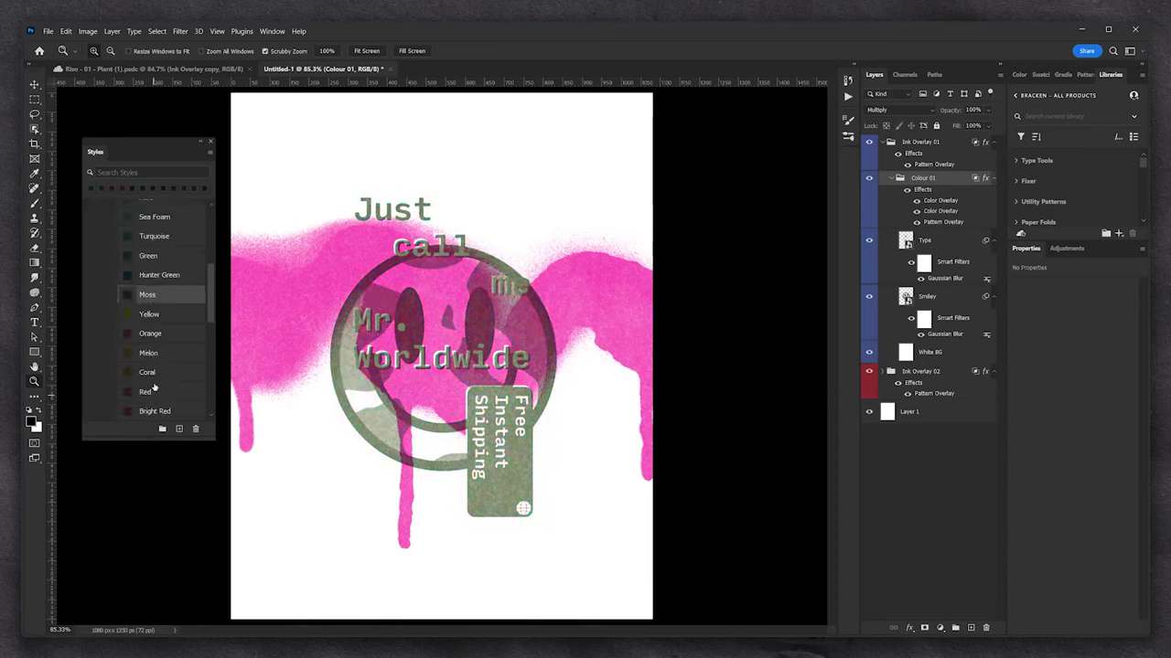
click(148, 373)
click(146, 392)
click(159, 319)
scroll(157, 315, up, 3)
click(159, 251)
click(152, 267)
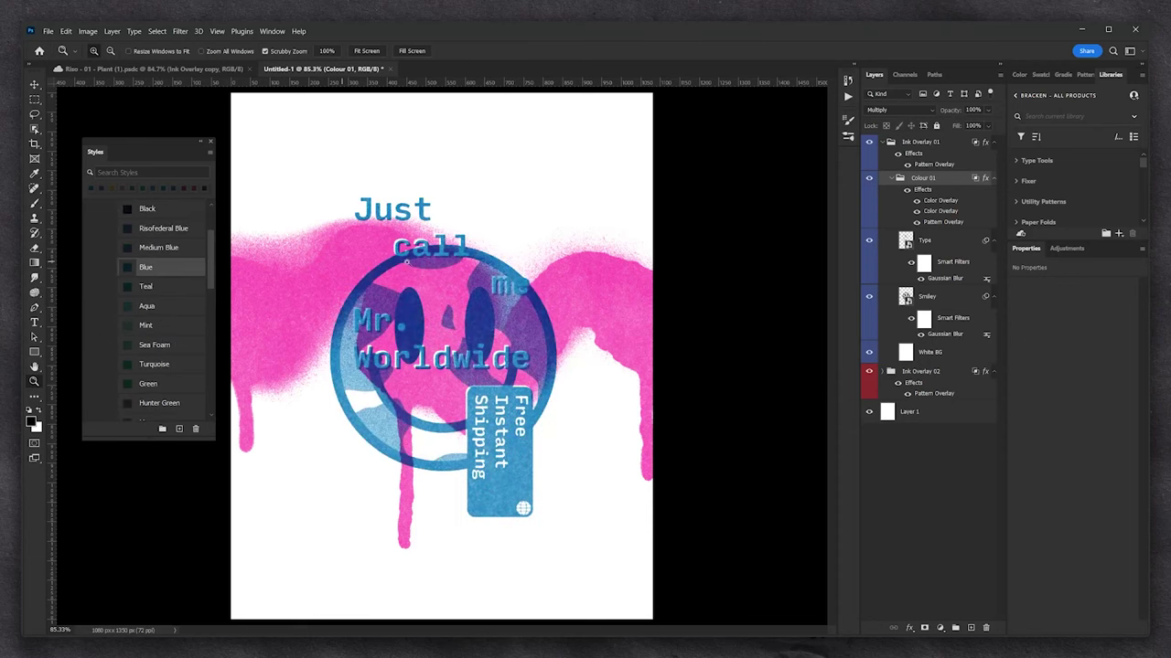
Try a Levels adjustment above the Type layer in Colour 01 and delete it
click(975, 246)
click(940, 629)
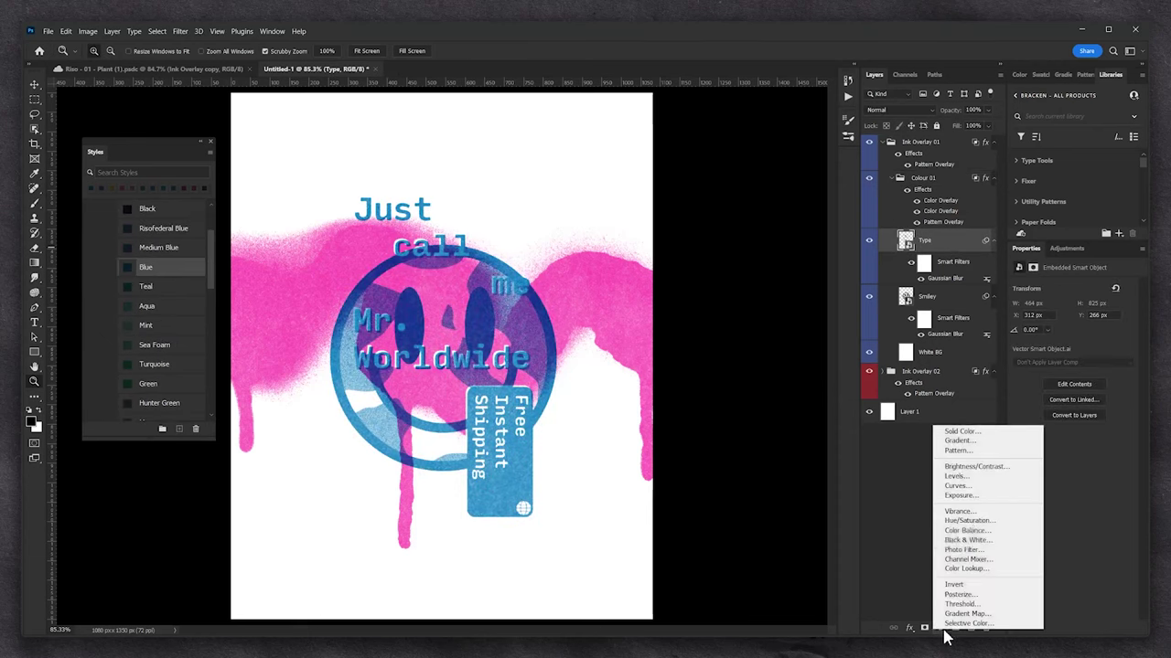
click(957, 477)
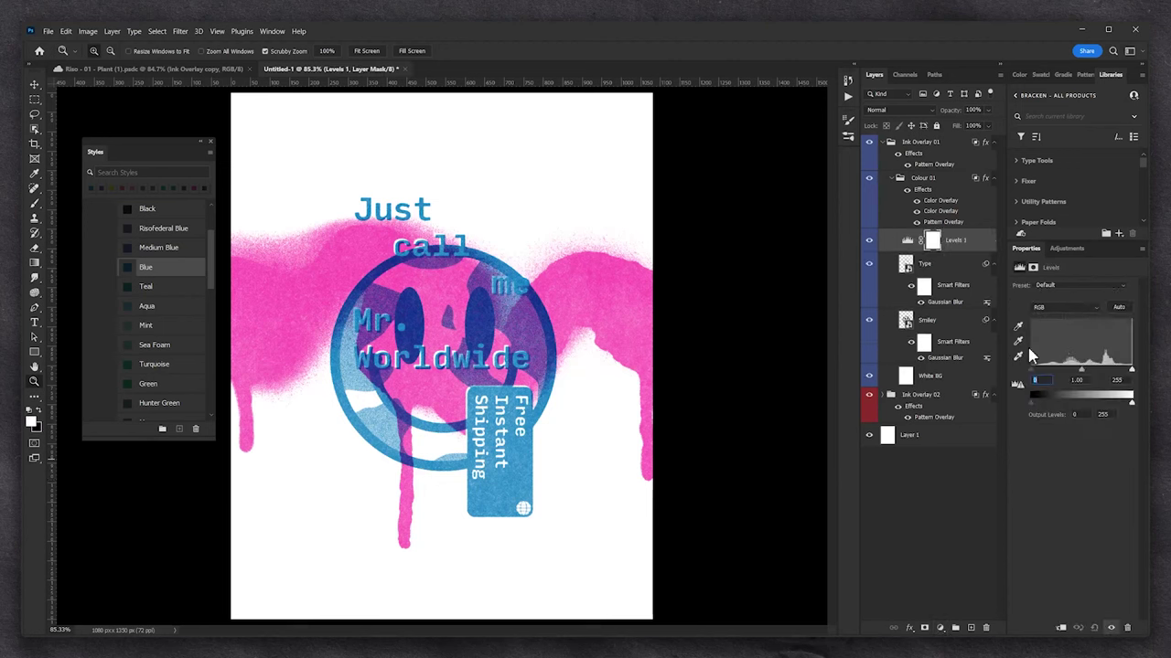
drag(1042, 378, 1109, 375)
drag(969, 245, 987, 630)
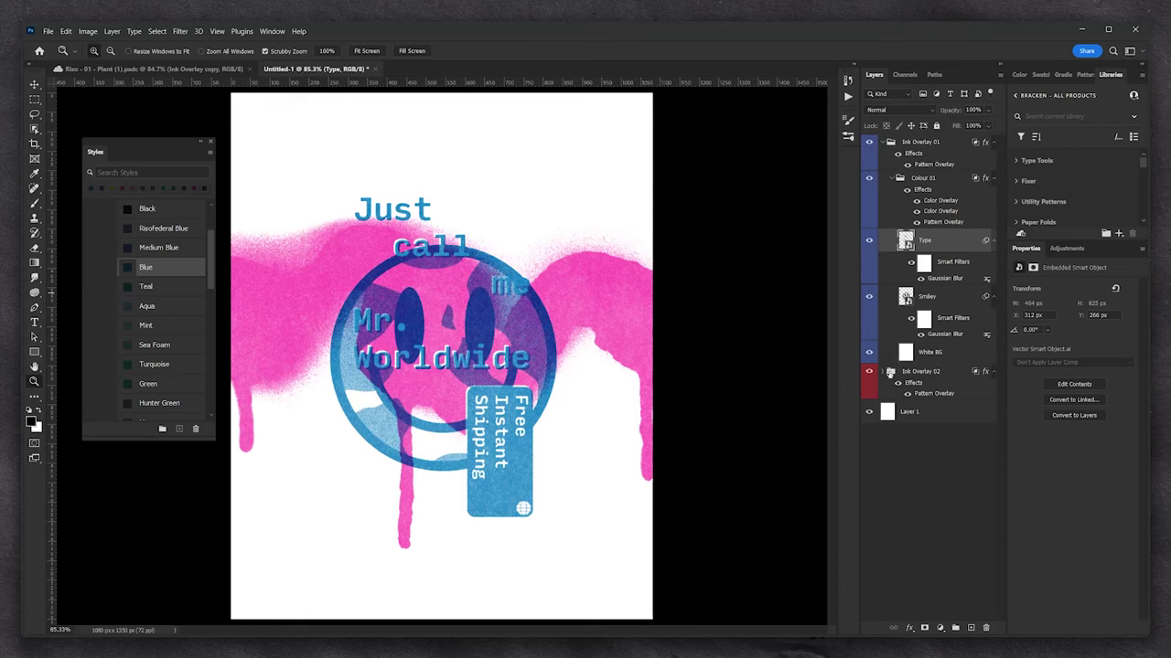
Expand the Ink Overlay 02 group and add an empty layer above Spray Paint inside Colour 02
click(891, 371)
click(919, 407)
click(935, 476)
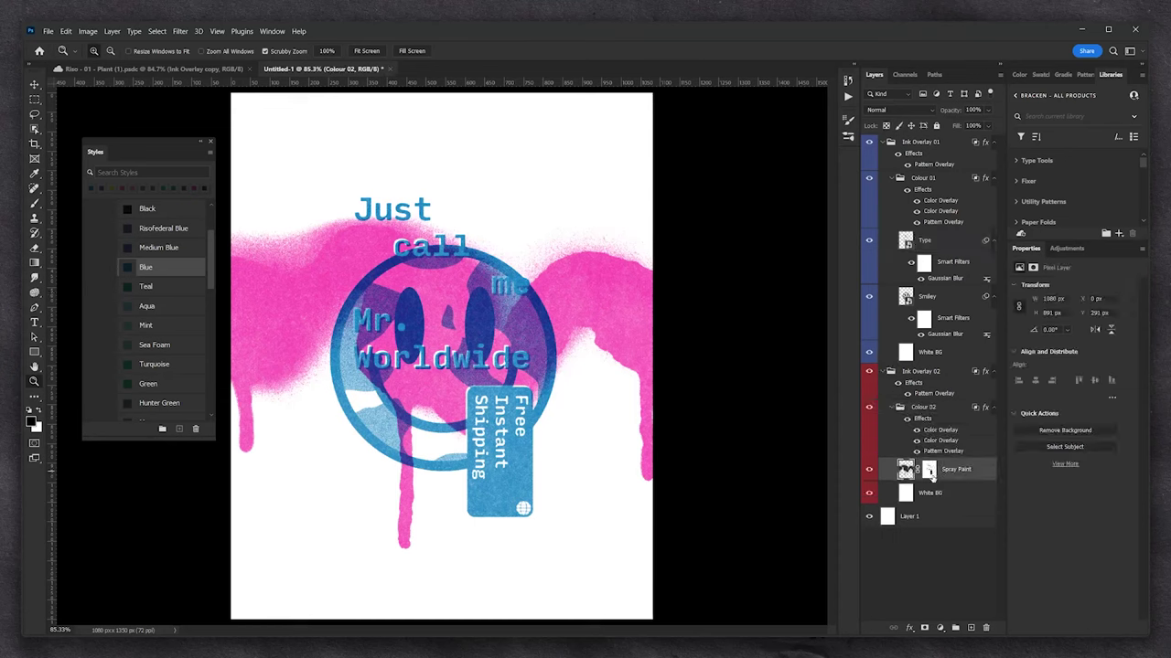
click(971, 629)
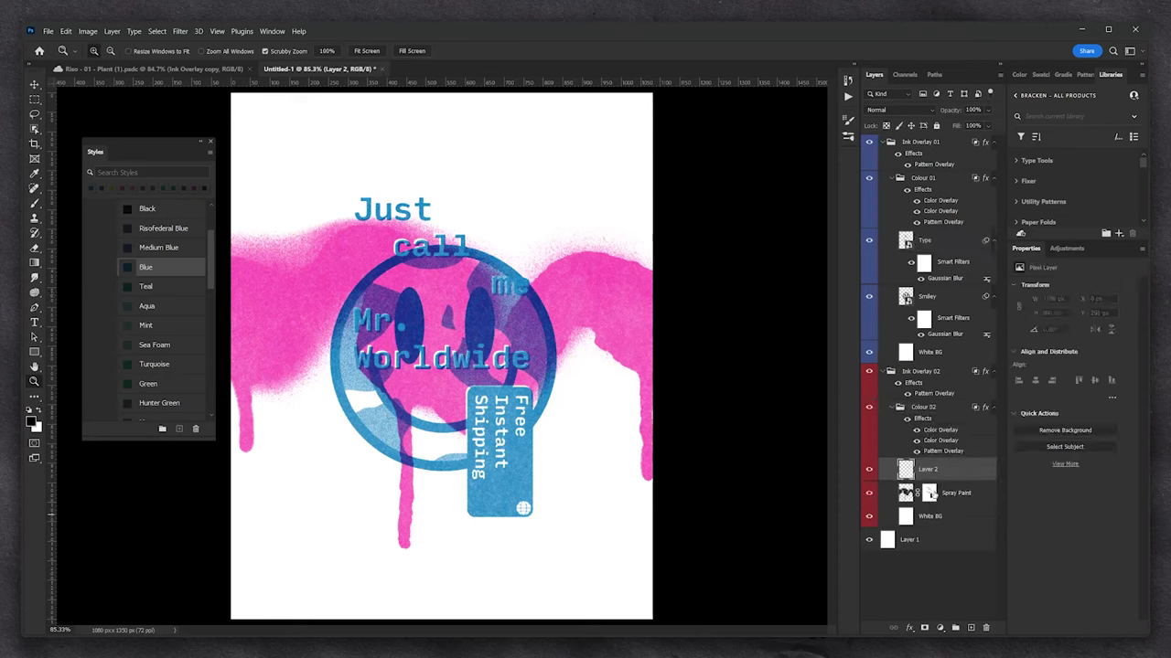
click(923, 408)
click(924, 373)
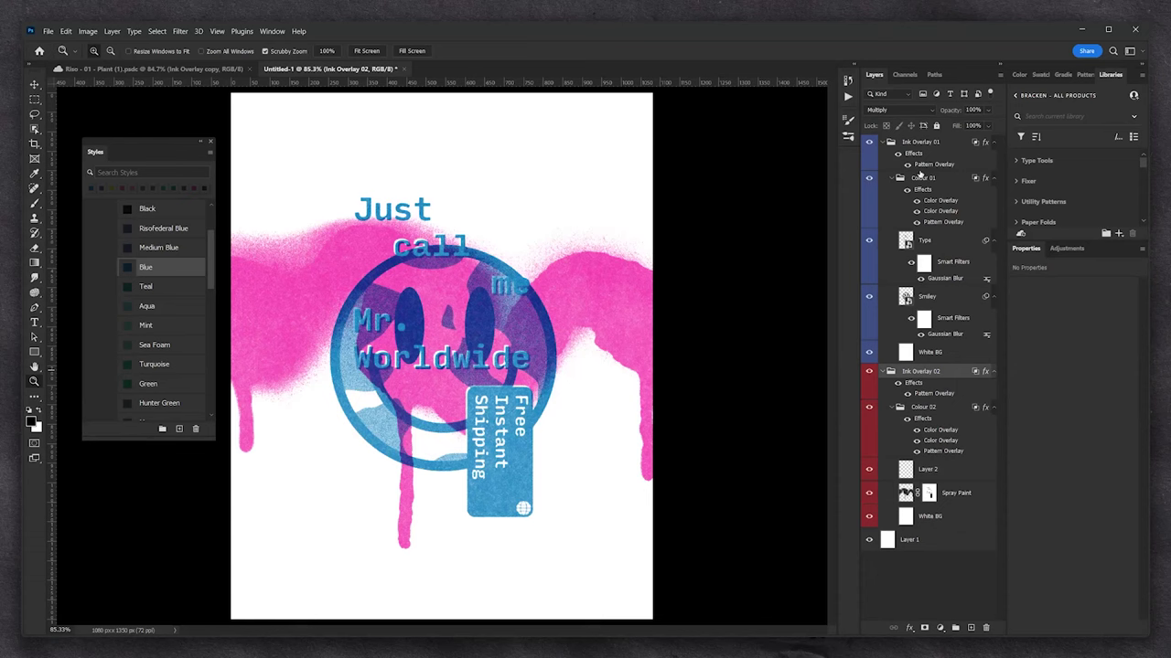
click(919, 169)
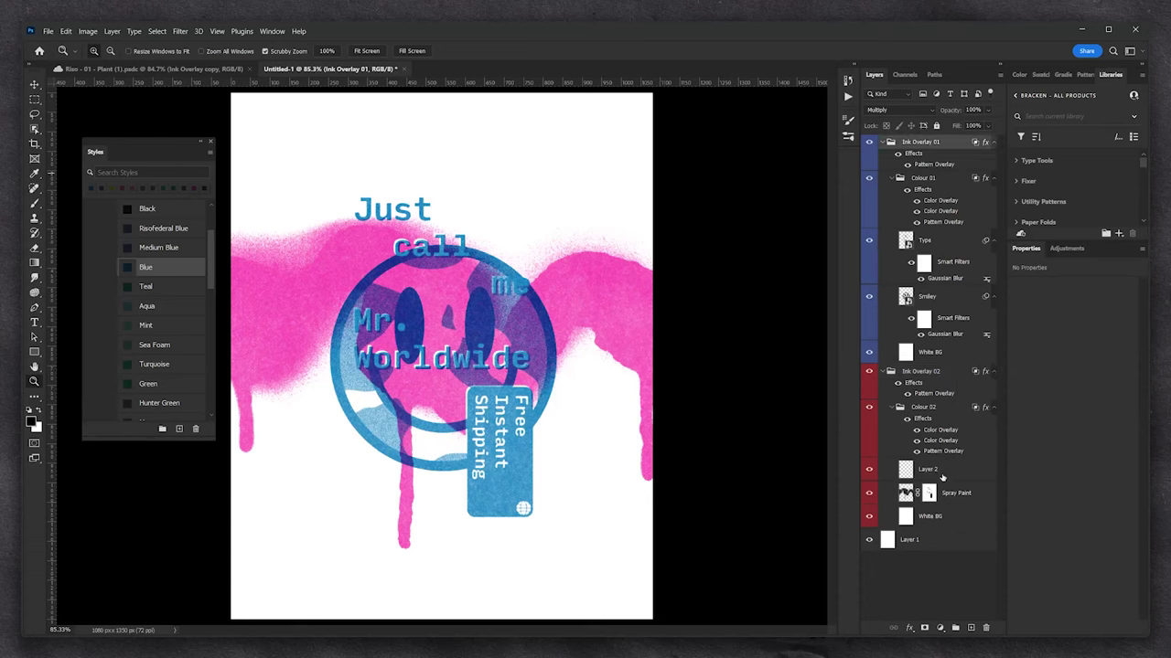
Stamp the Drunken Zors spray brush at 1800 px across the artwork on Layer 2
click(942, 477)
key(b)
right_click(471, 364)
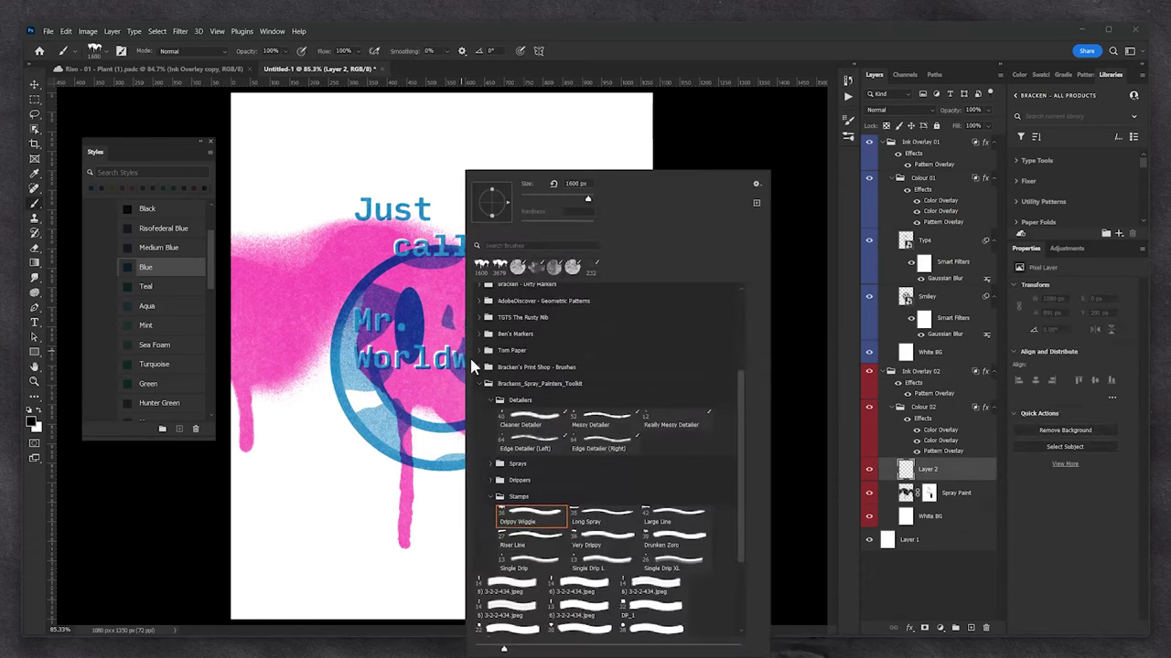
click(668, 535)
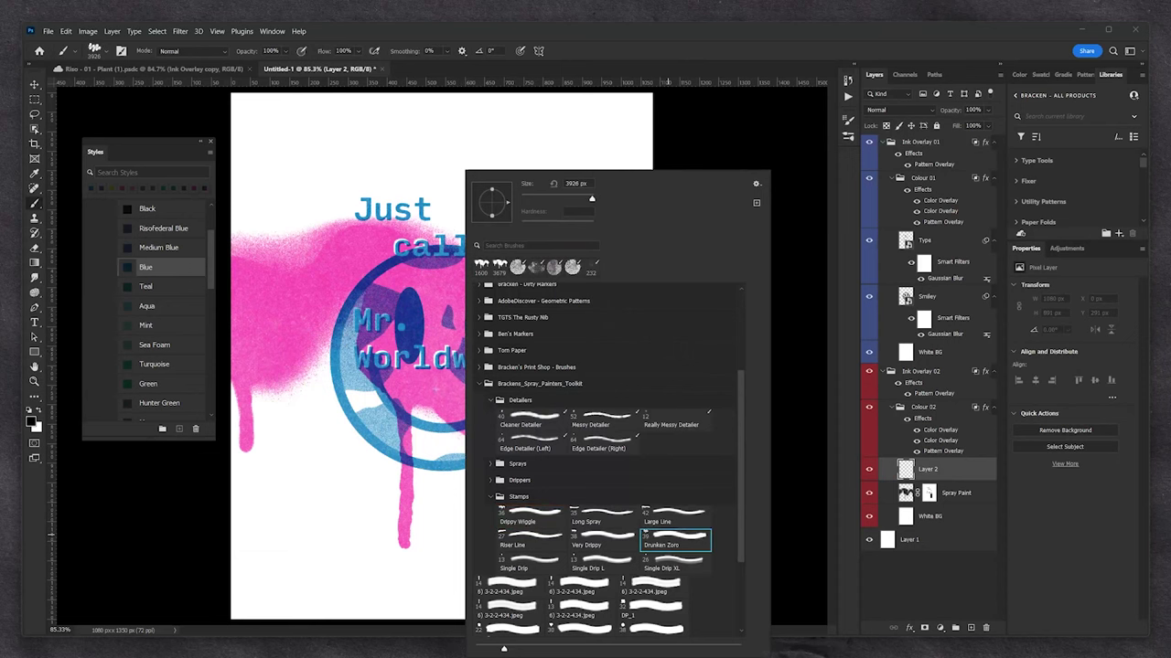
click(406, 329)
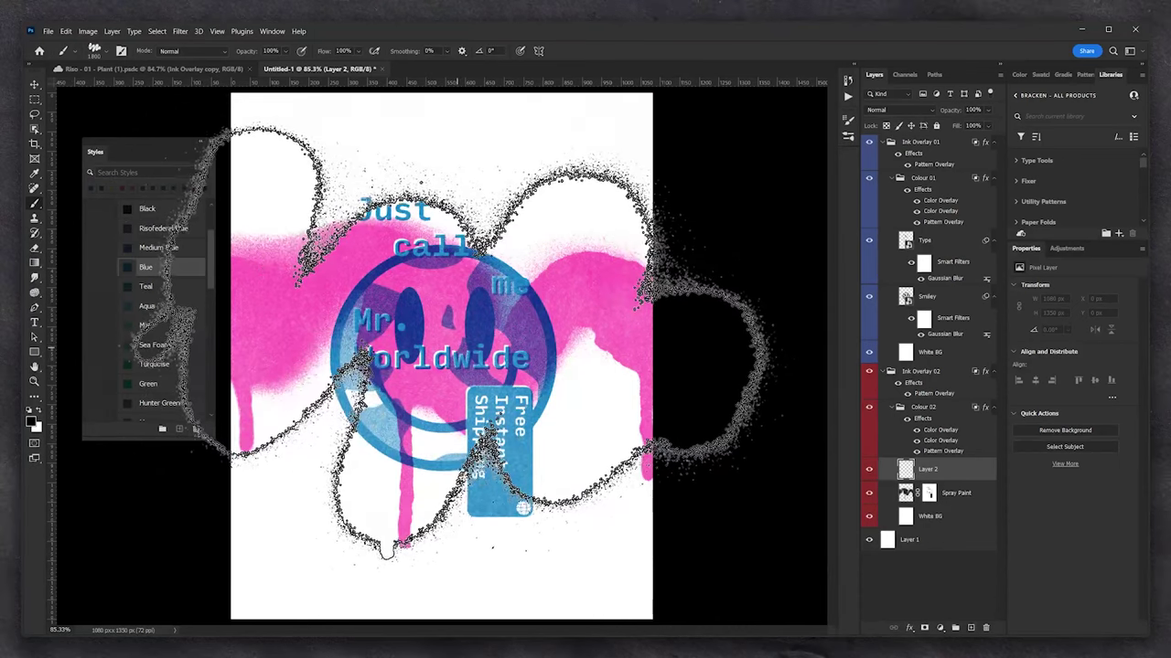
click(457, 356)
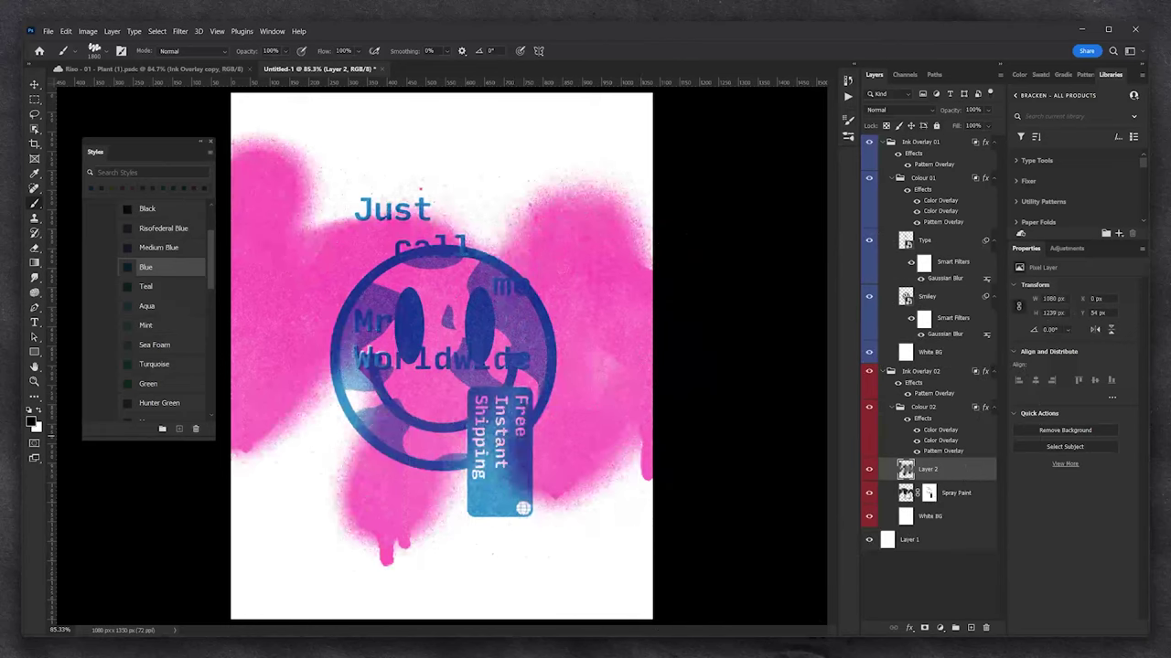
Move the type knockout mask from the Spray Paint layer to Layer 2 and delete the Spray Paint layer
mouse_move(930, 494)
mouse_down()
mouse_move(929, 469)
mouse_move(942, 499)
mouse_move(925, 626)
mouse_move(987, 627)
mouse_up()
ctrl+click(930, 469)
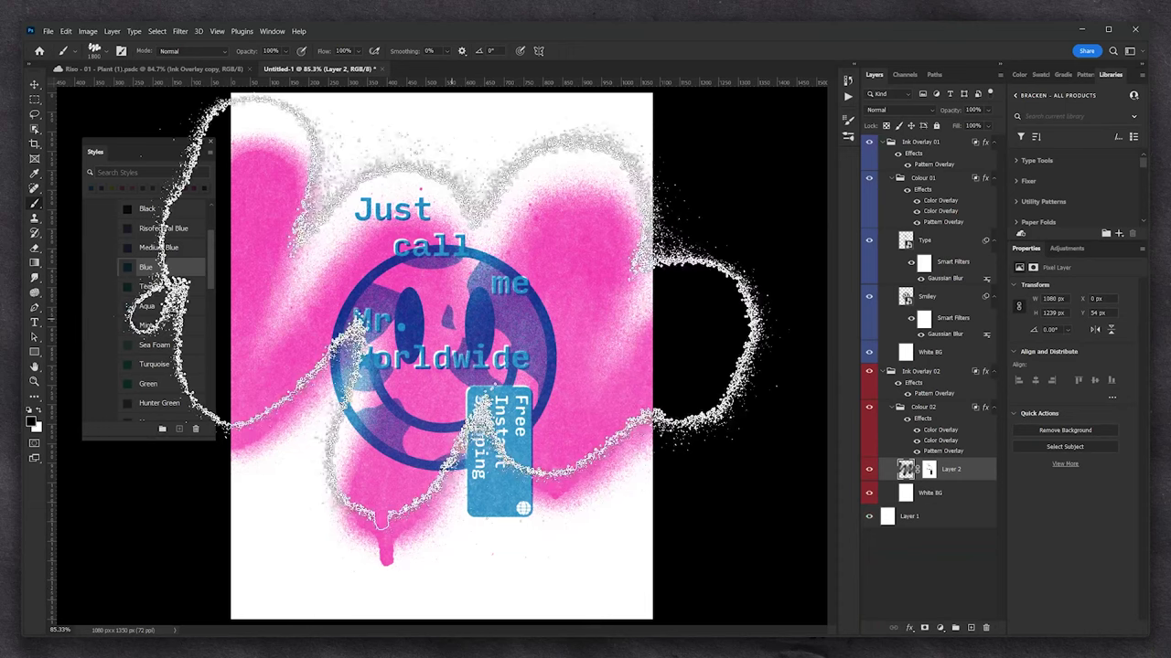
key(ctrl+d)
key(z)
right_click(450, 315)
key(Escape)
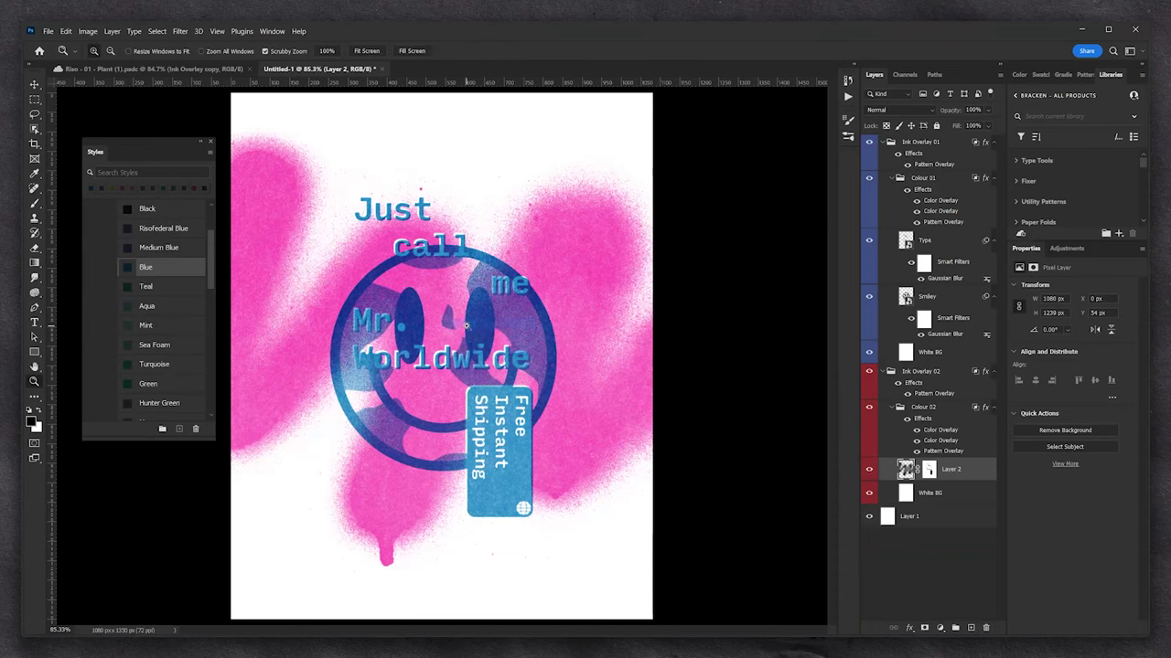
click(926, 407)
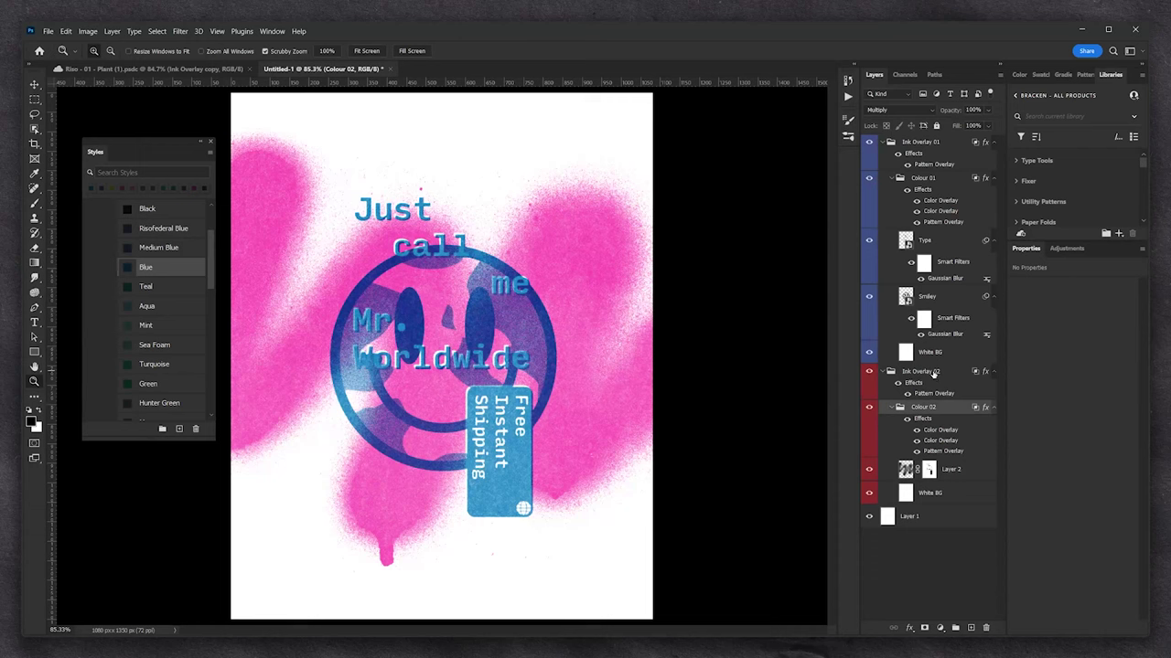
click(933, 374)
click(933, 180)
click(933, 144)
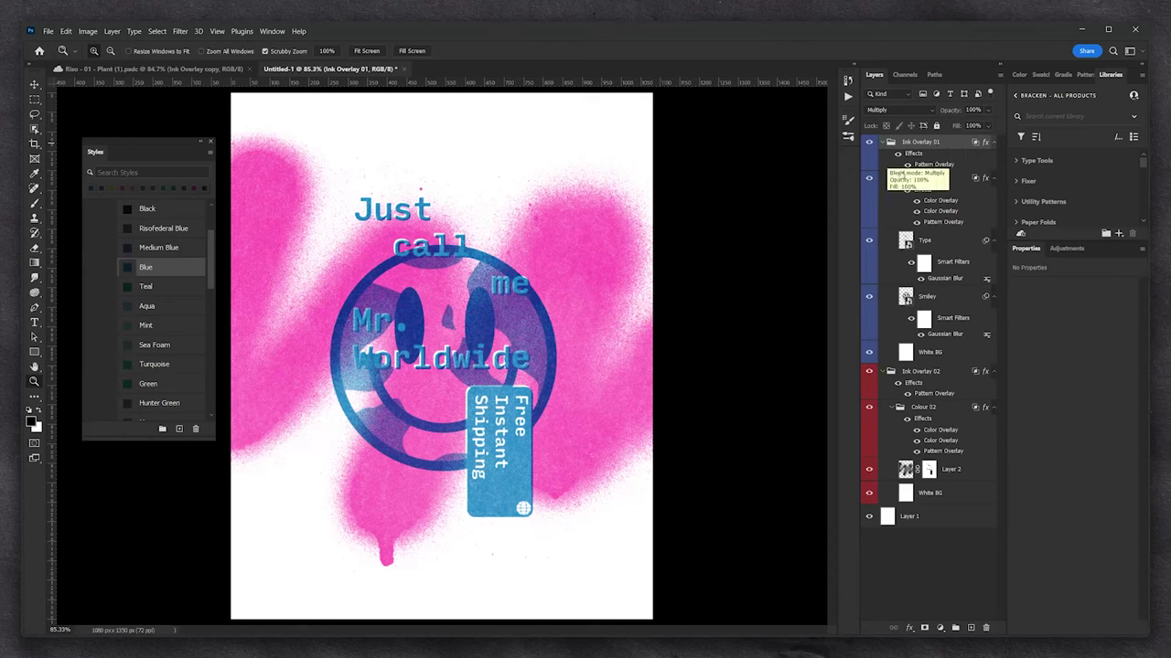
Hide Ink Overlay 02 and compare the Colour 01 artwork with its layer effects off and on
click(869, 371)
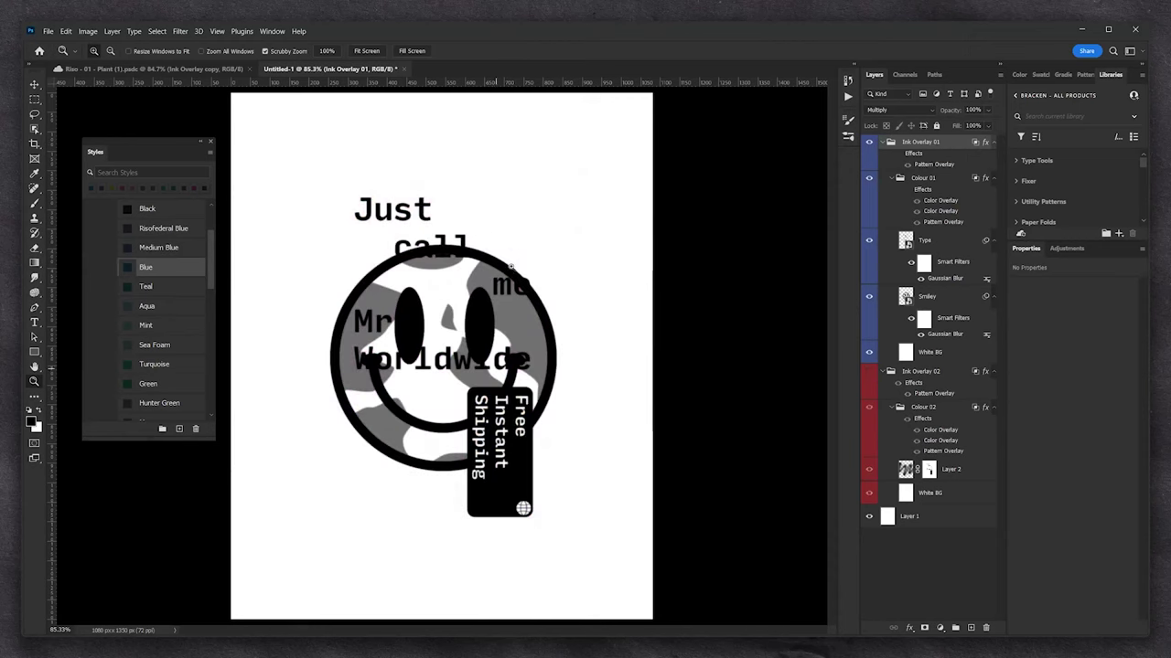
click(908, 189)
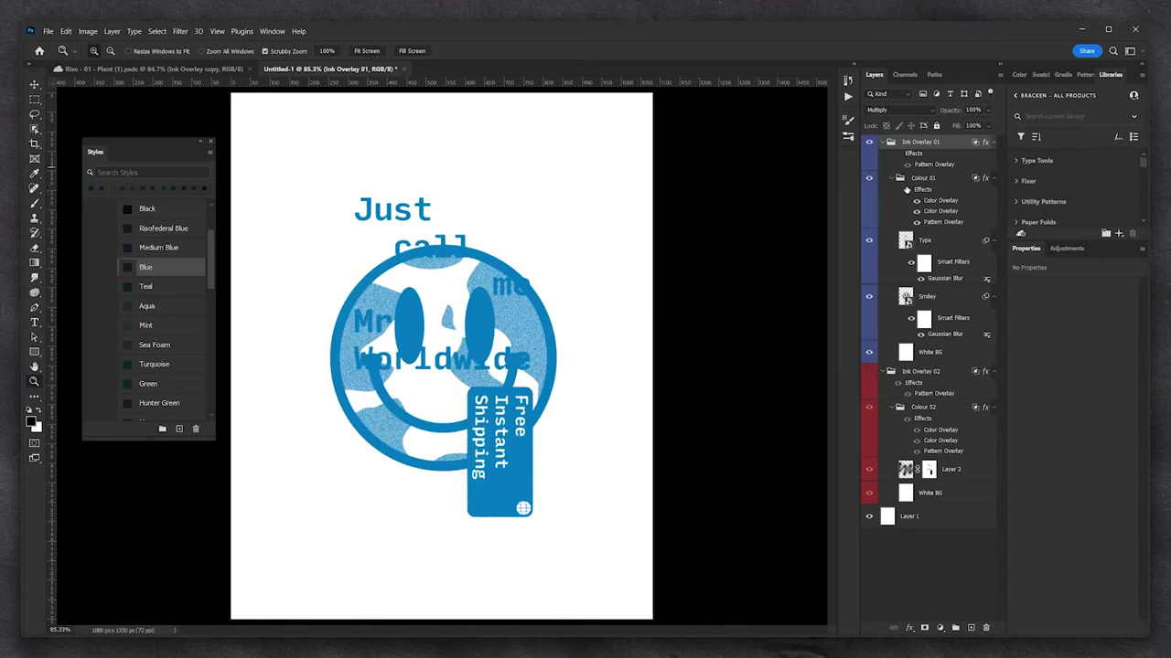
click(908, 189)
click(868, 142)
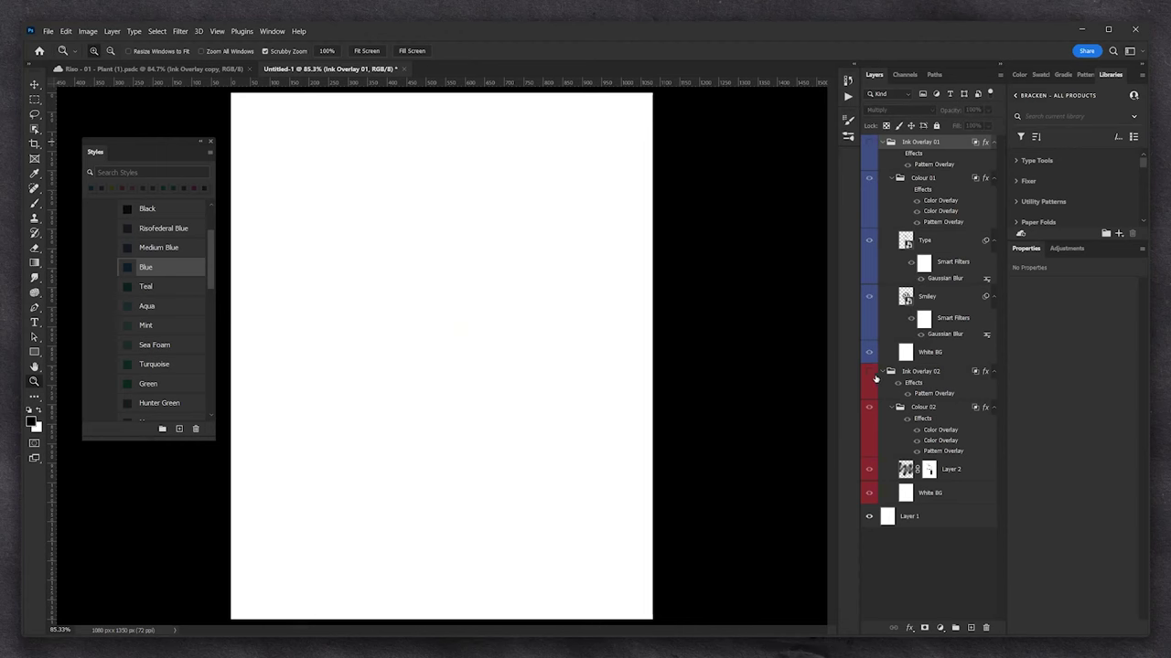
Show Ink Overlay 02 on its own and compare its artwork with the layer effects off and on
click(869, 372)
click(907, 418)
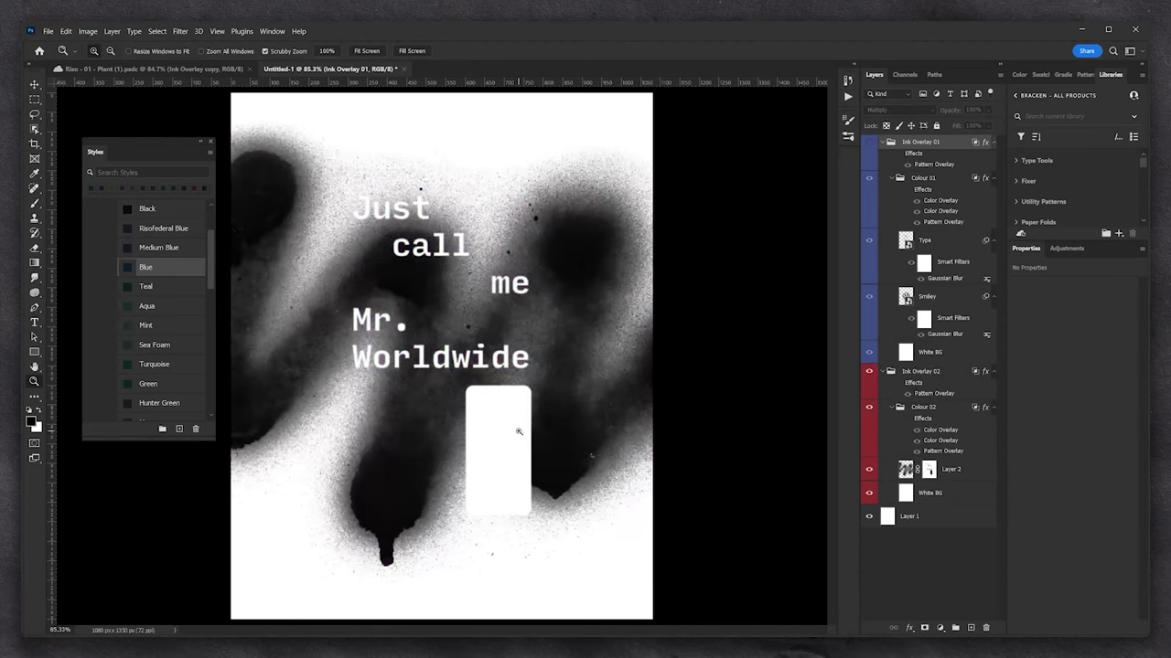
click(898, 385)
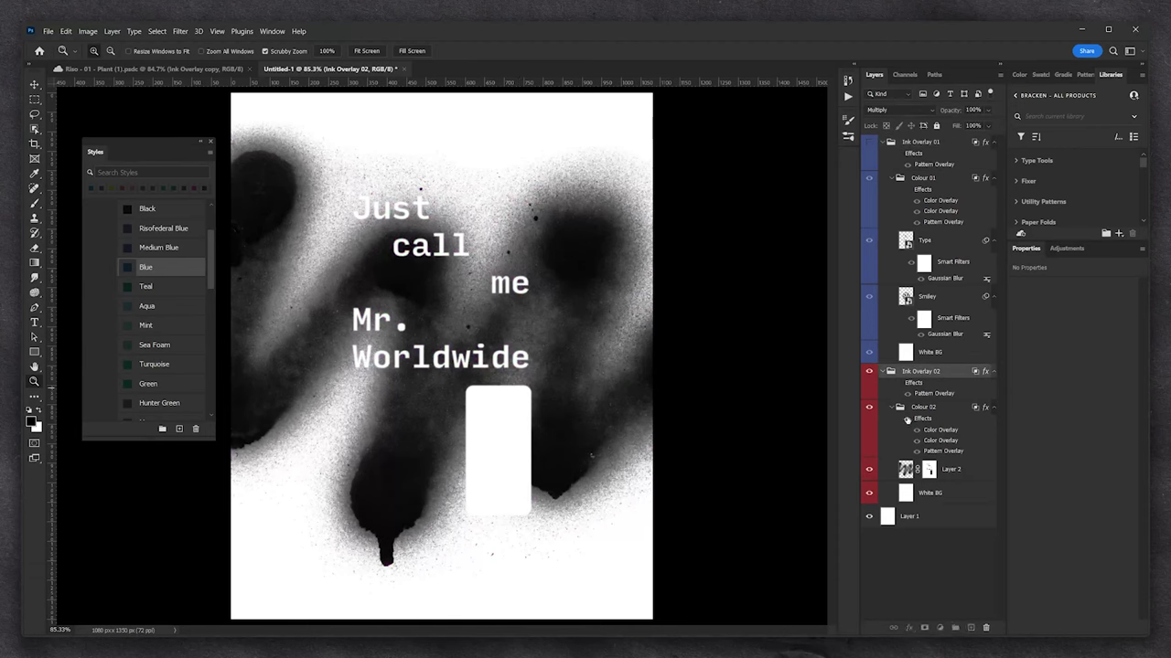
Restore Ink Overlay 01 with its layer effects and collapse both Ink Overlay groups
click(869, 143)
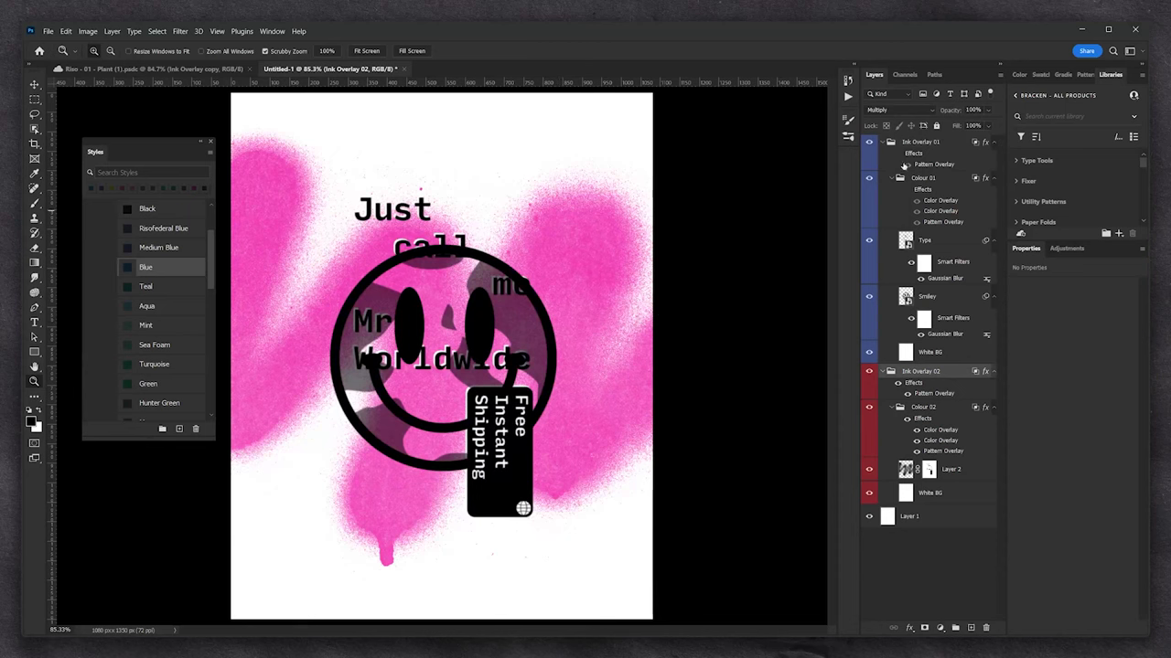
click(906, 190)
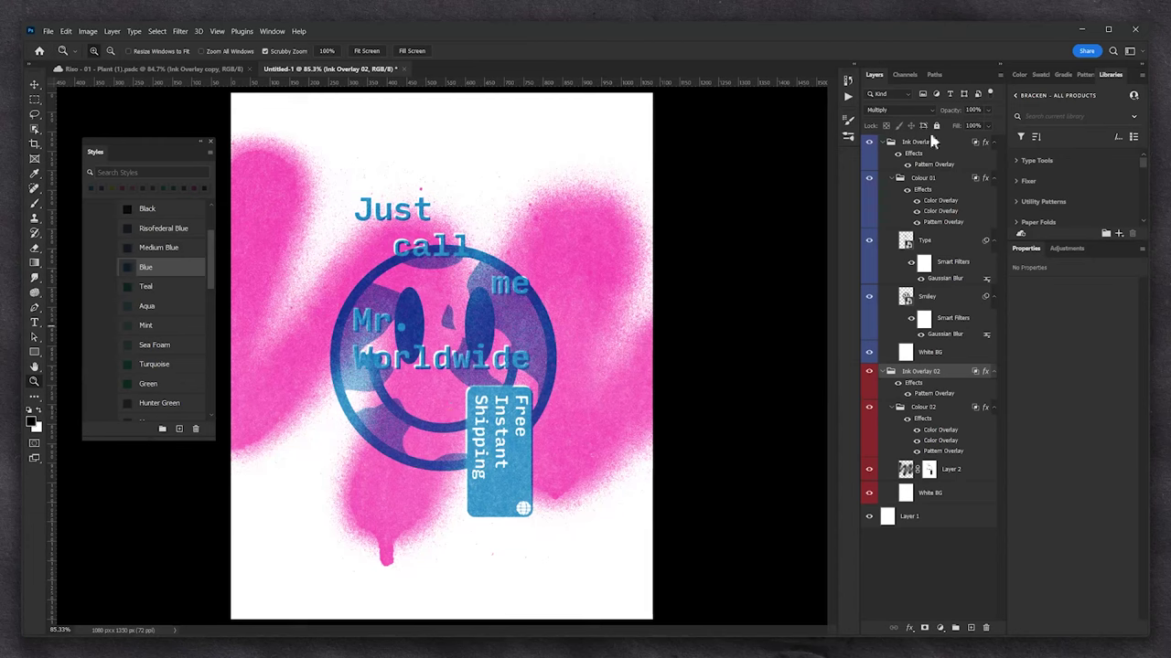
click(884, 144)
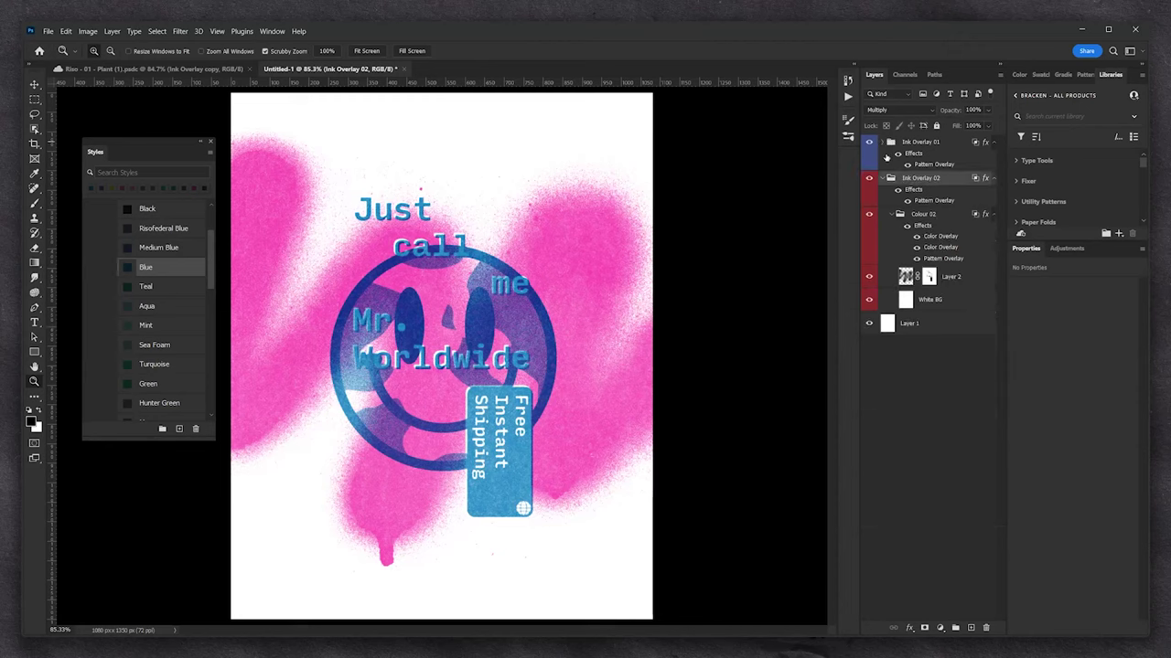
click(885, 179)
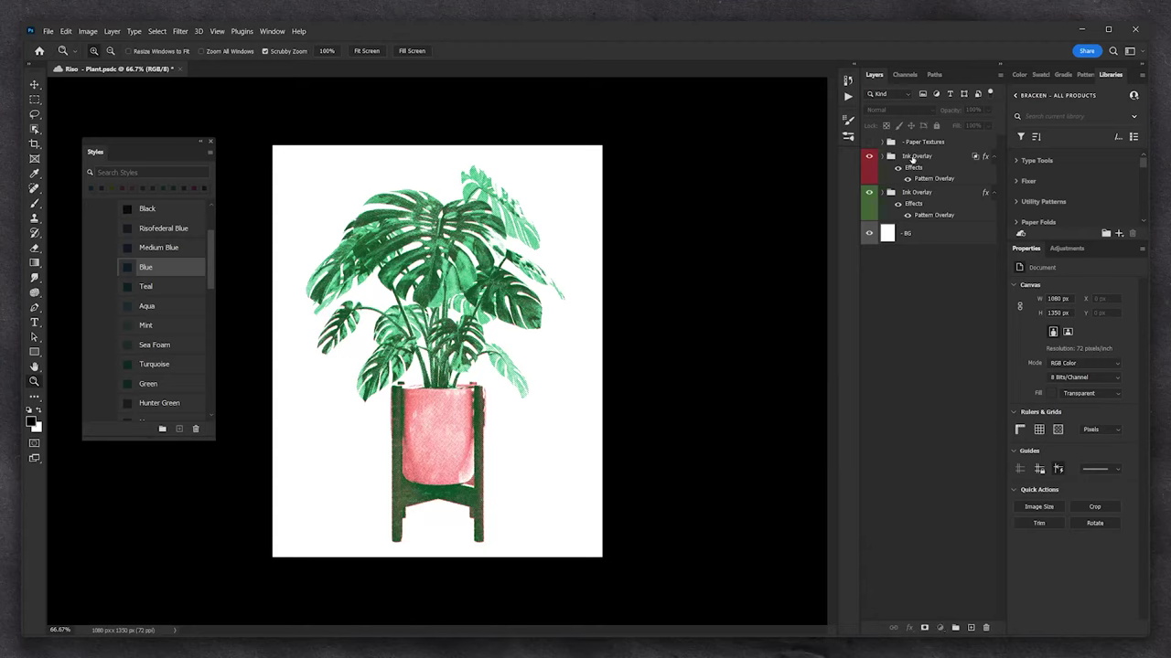
Isolate the red and green Ink Overlay groups in turn in the Riso - Plant document, restoring all layers
click(912, 162)
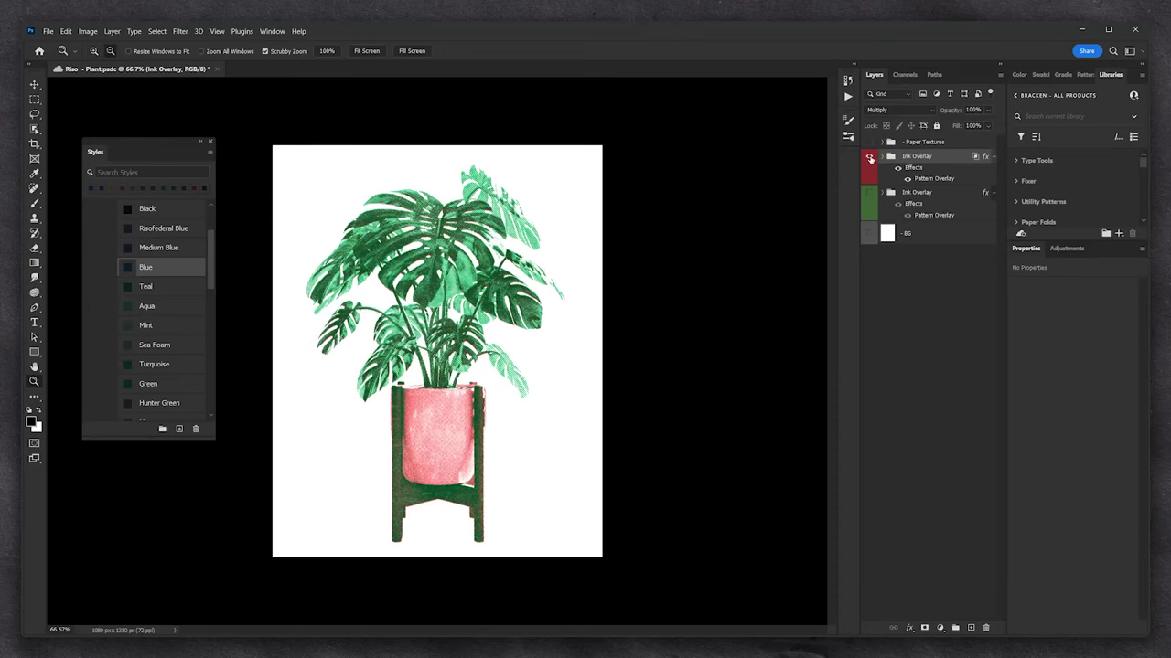
alt+click(870, 158)
alt+click(870, 158)
alt+click(869, 194)
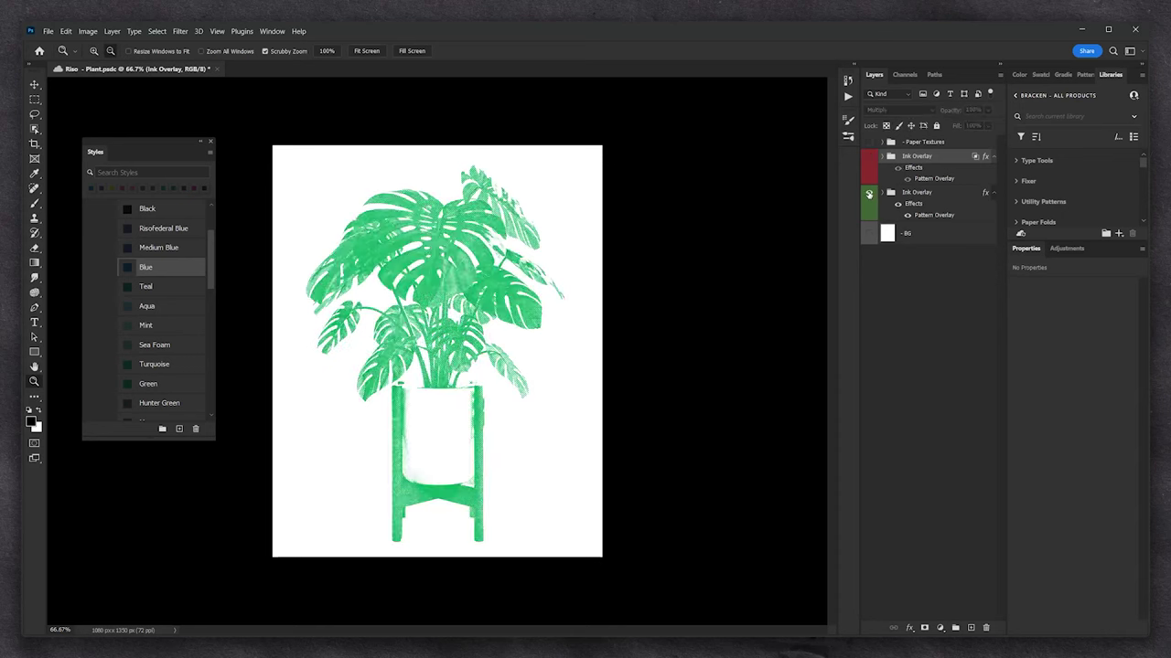
alt+click(869, 194)
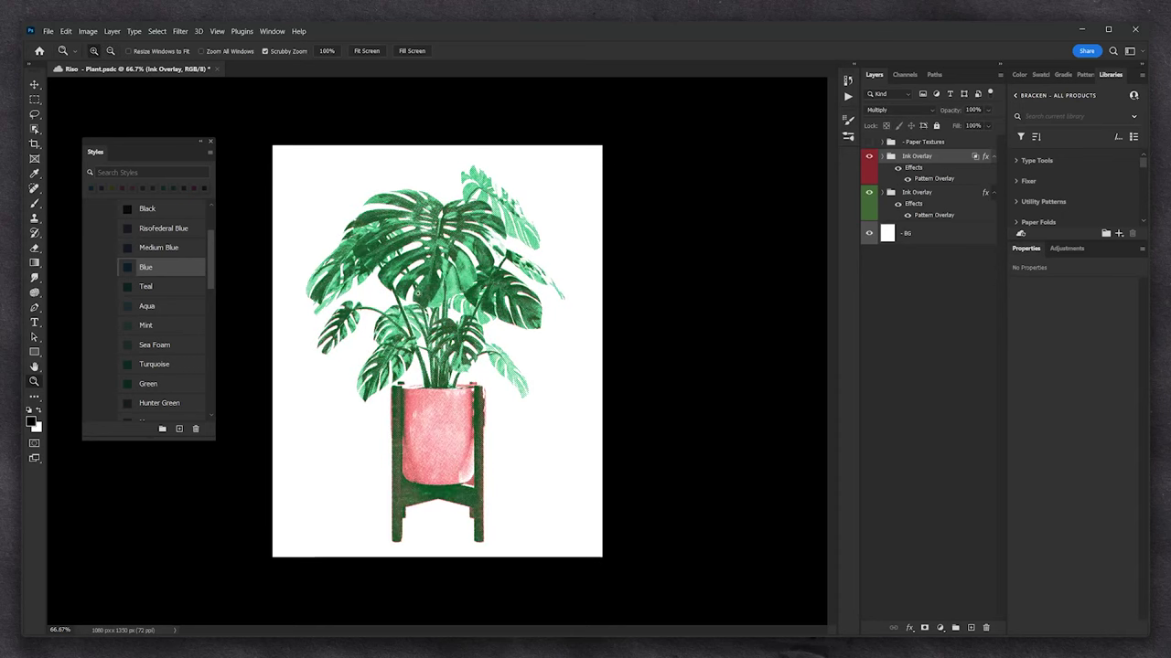
Examine the two-colour plant print at 100% zoom, fitted to the screen and at print size
click(431, 293)
right_click(439, 275)
click(457, 300)
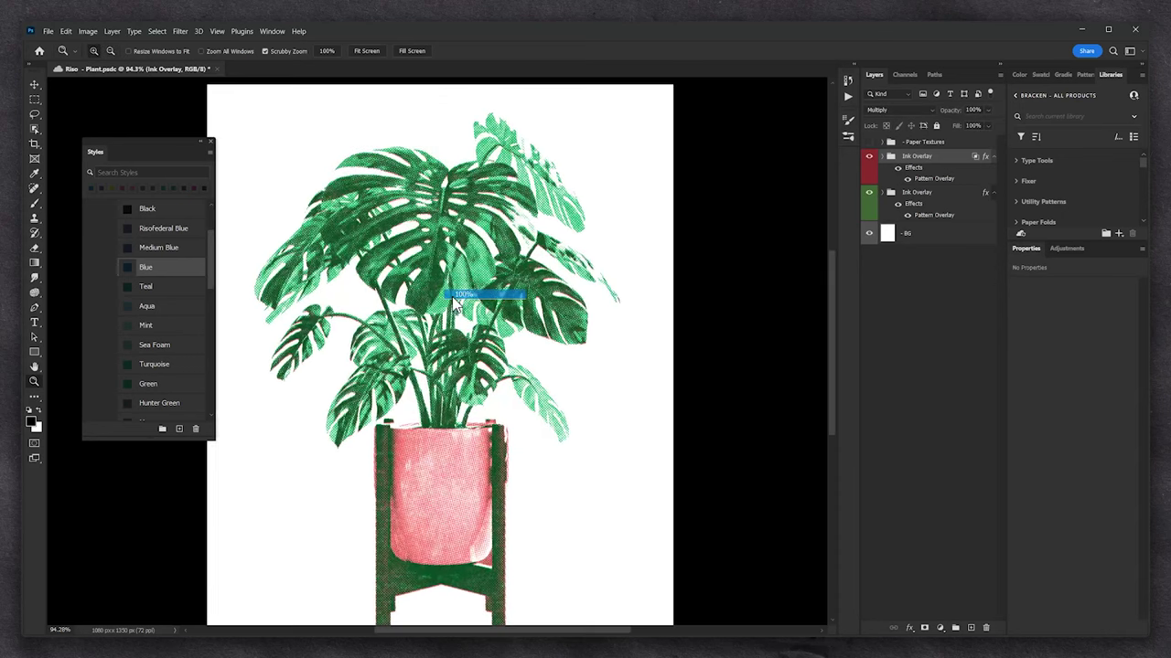
scroll(434, 276, down, 3)
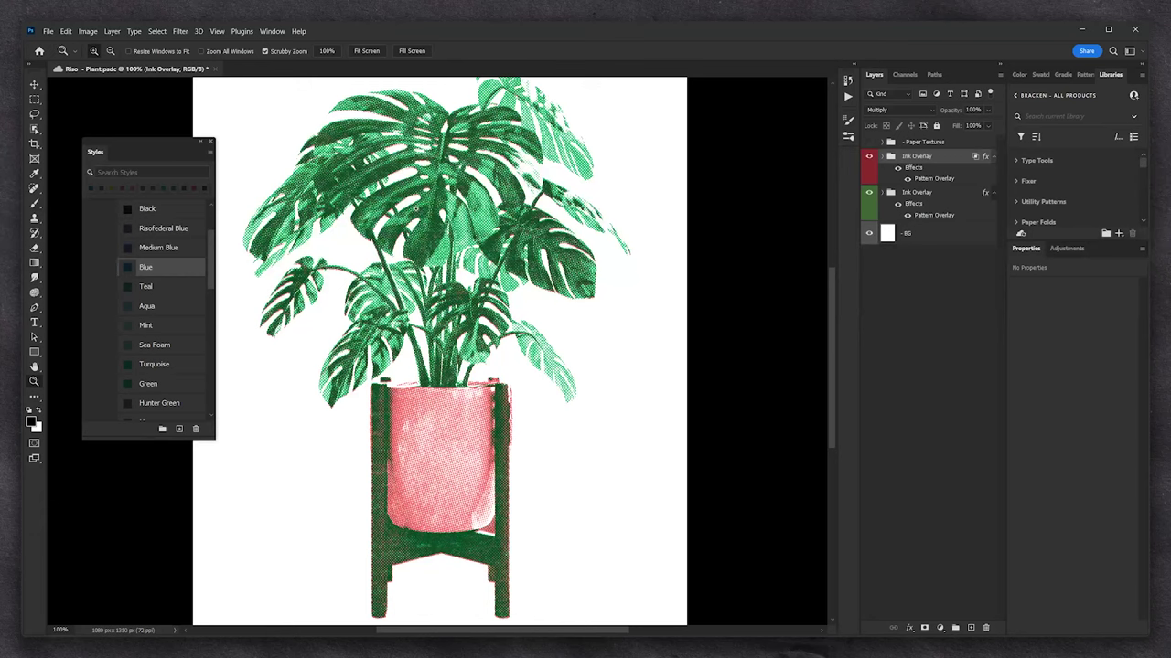
right_click(468, 358)
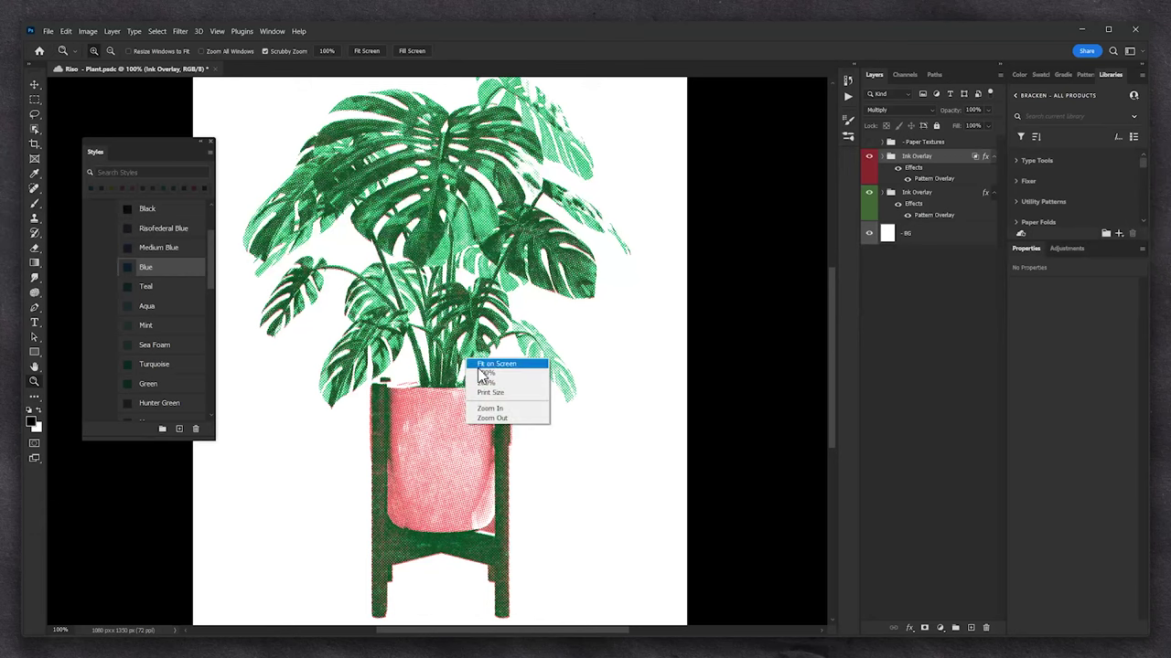
click(484, 365)
right_click(480, 365)
click(507, 427)
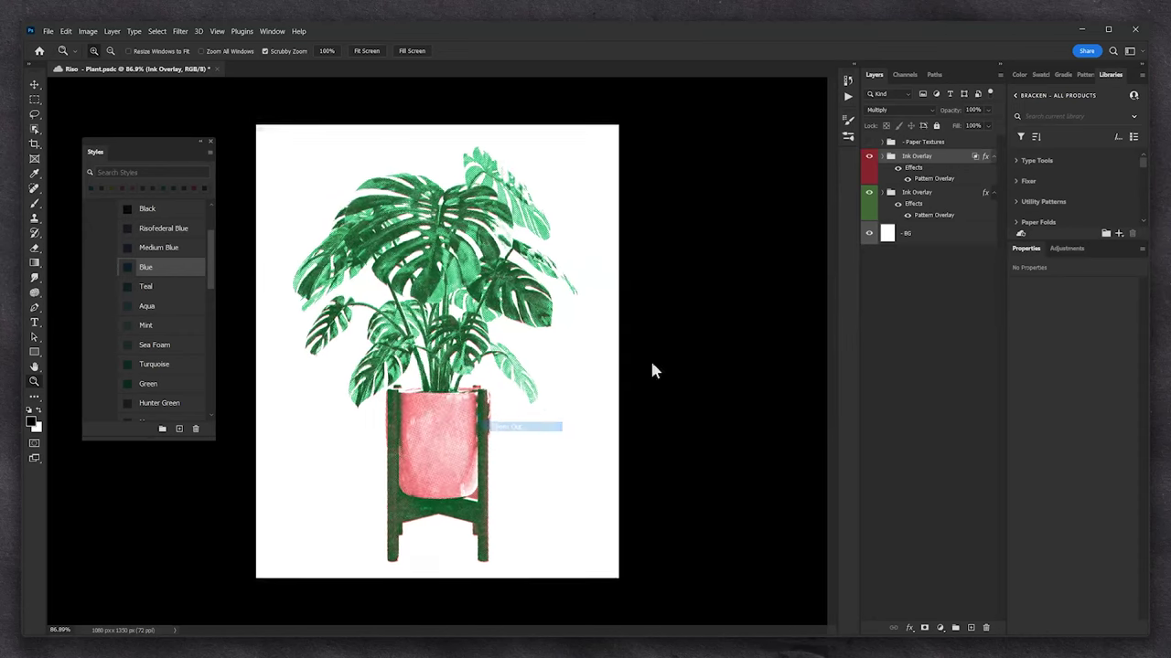
Expand the red Ink Overlay group, select Colour Pass 02 and examine the halftone dots at 200% zoom
click(883, 157)
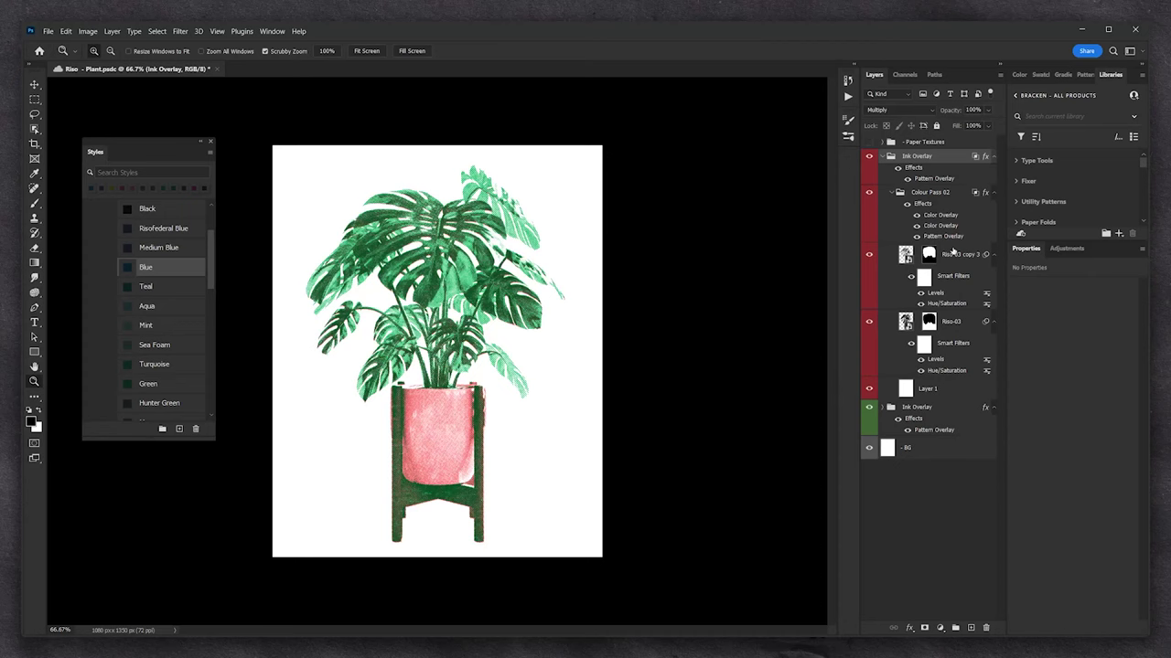
click(917, 194)
right_click(440, 305)
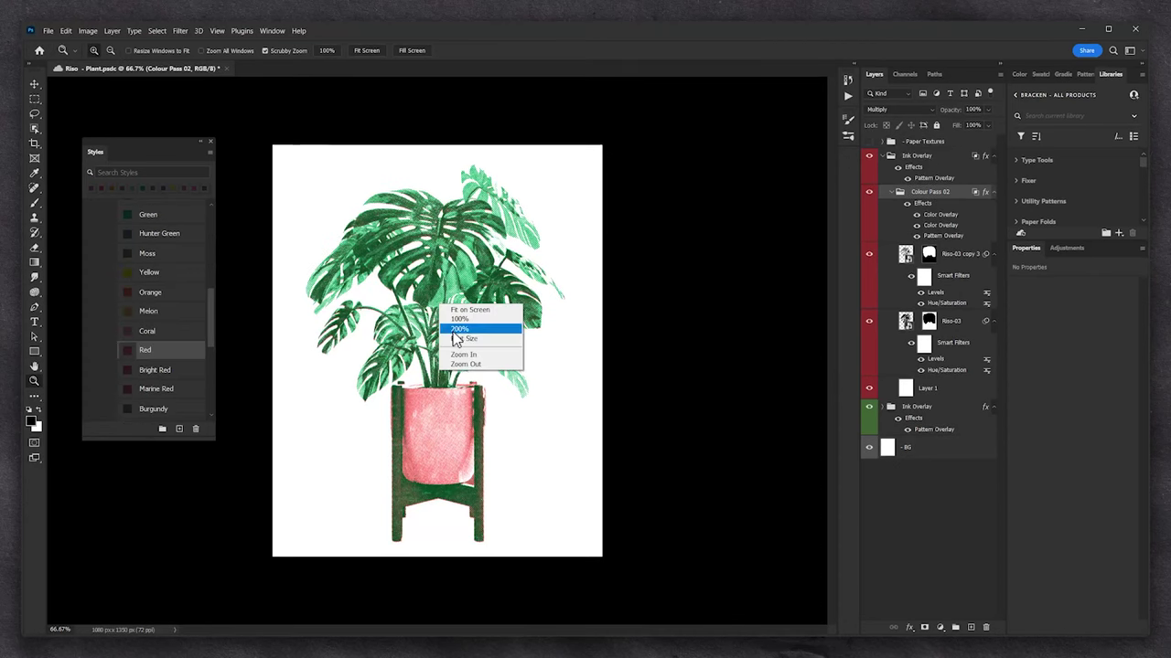
click(455, 330)
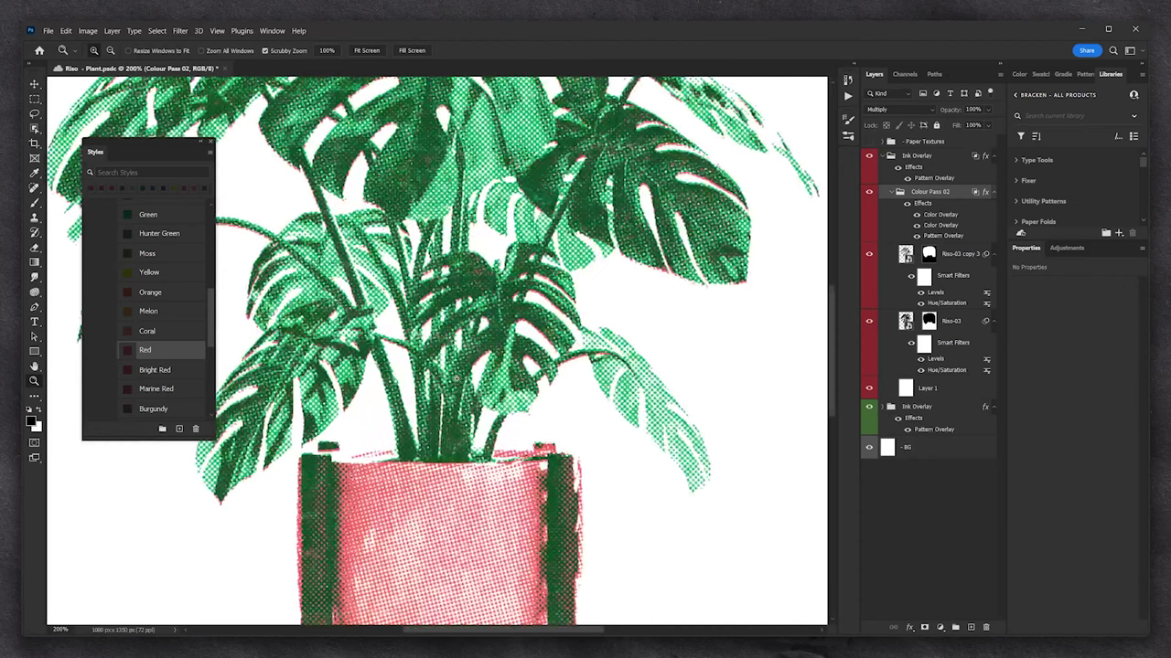
drag(448, 212, 449, 298)
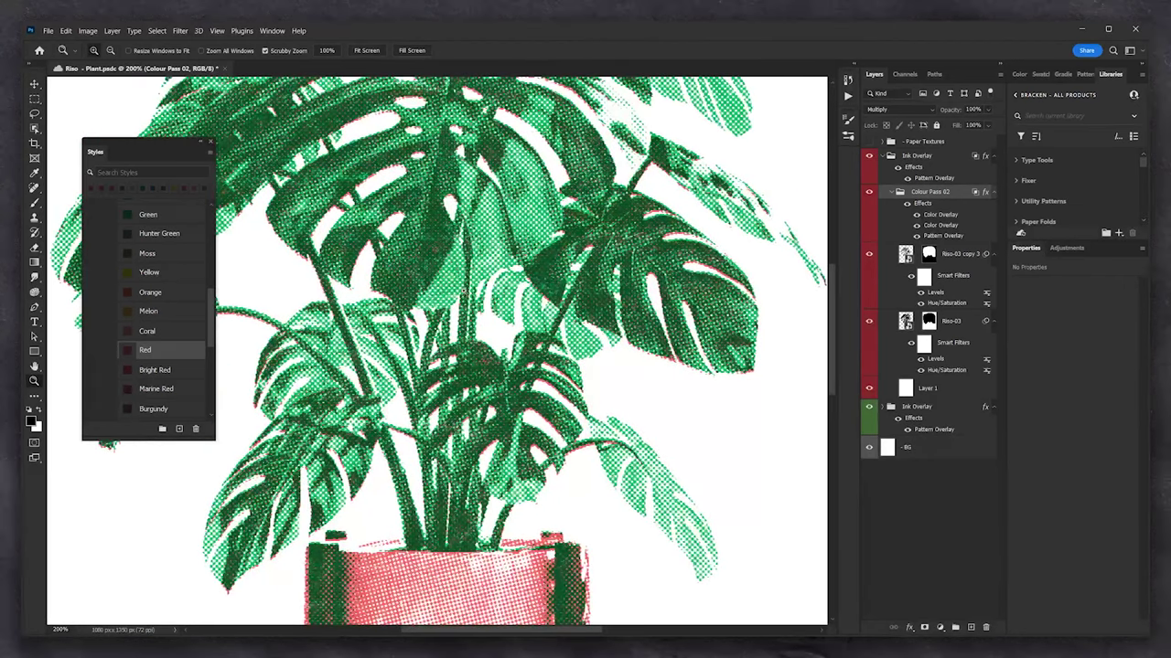
scroll(438, 351, down, 2)
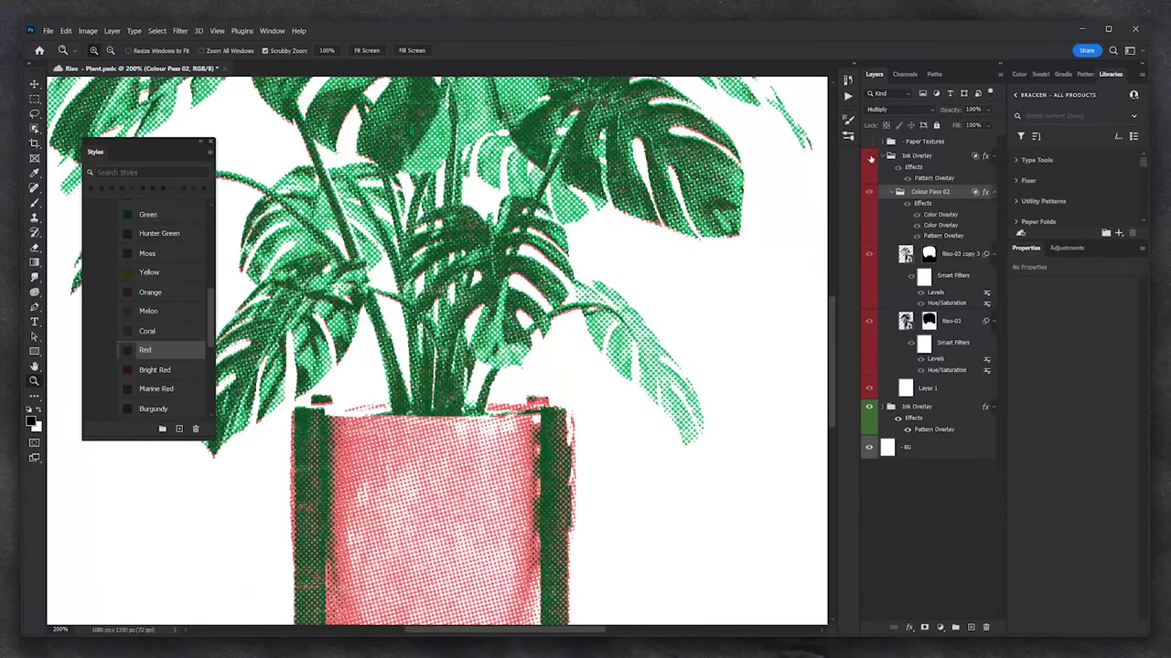
Hide the red Ink Overlay group and compare Colour Pass 01 in the green group with its effects off and on
click(869, 157)
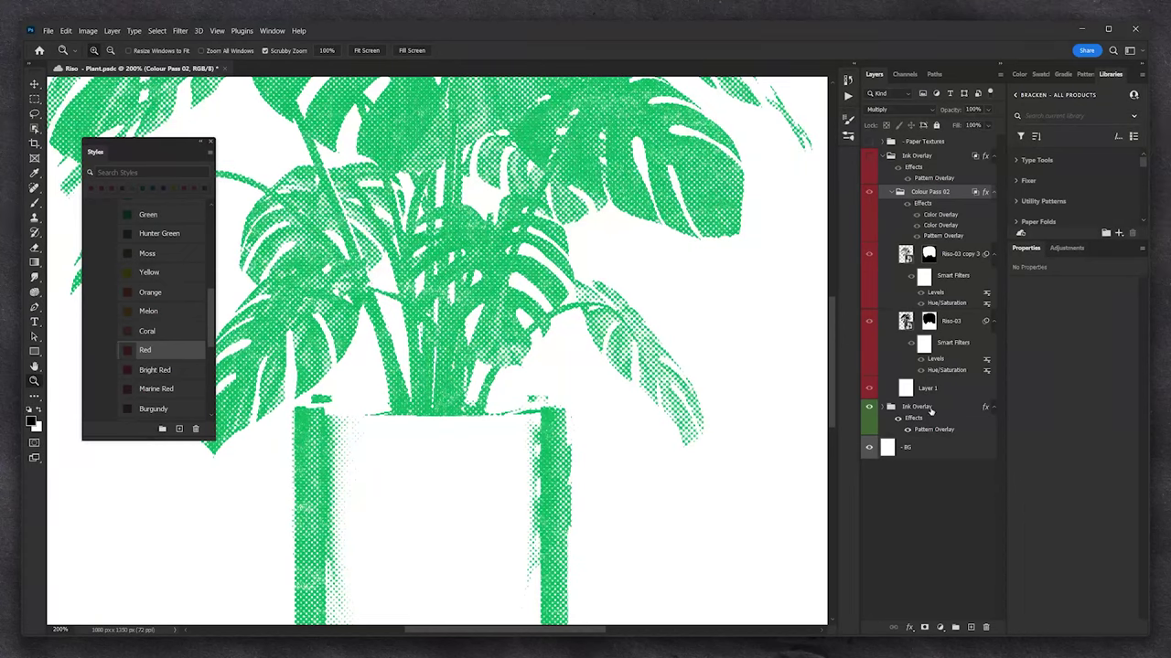
click(931, 412)
click(884, 407)
click(937, 448)
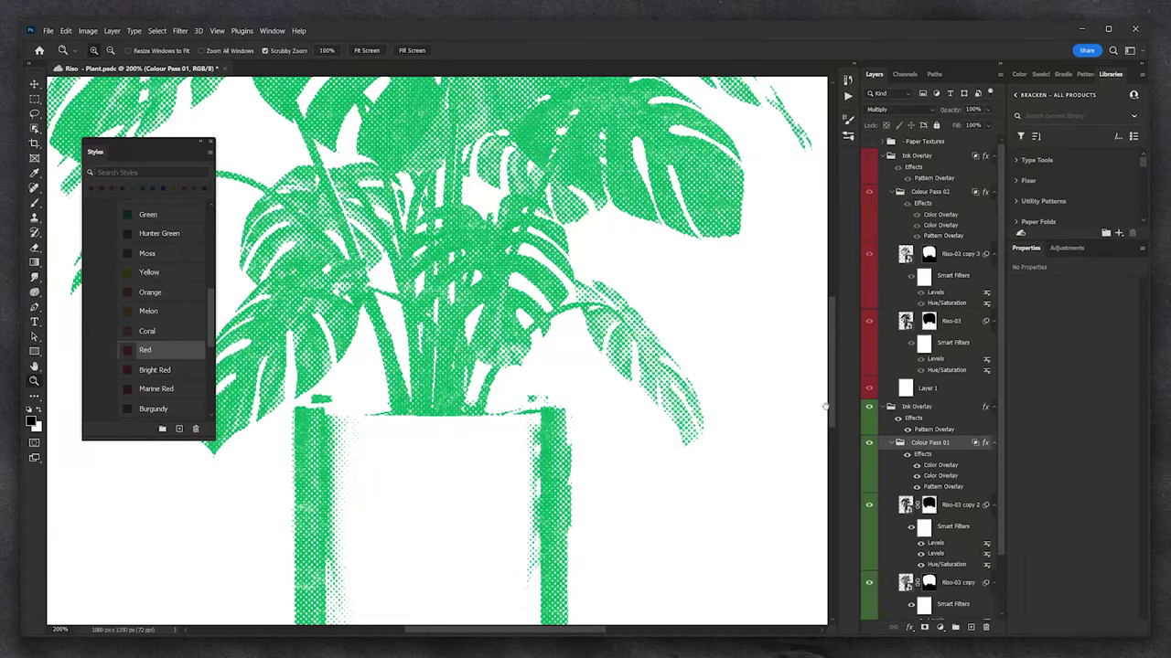
scroll(513, 363, up, 5)
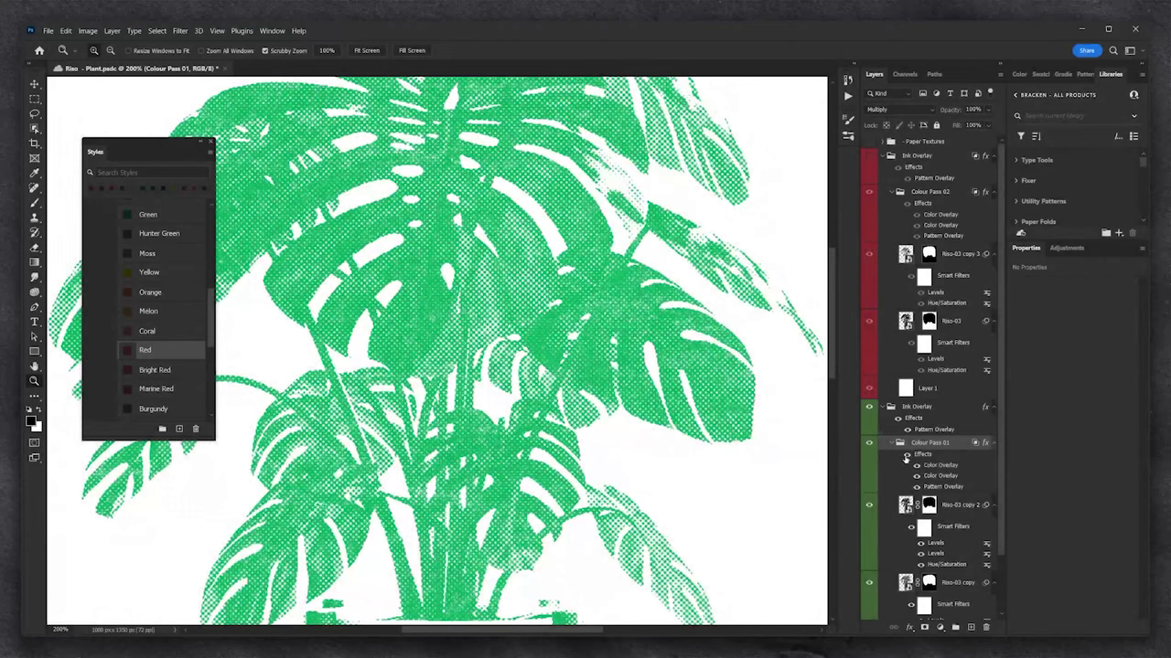
click(907, 456)
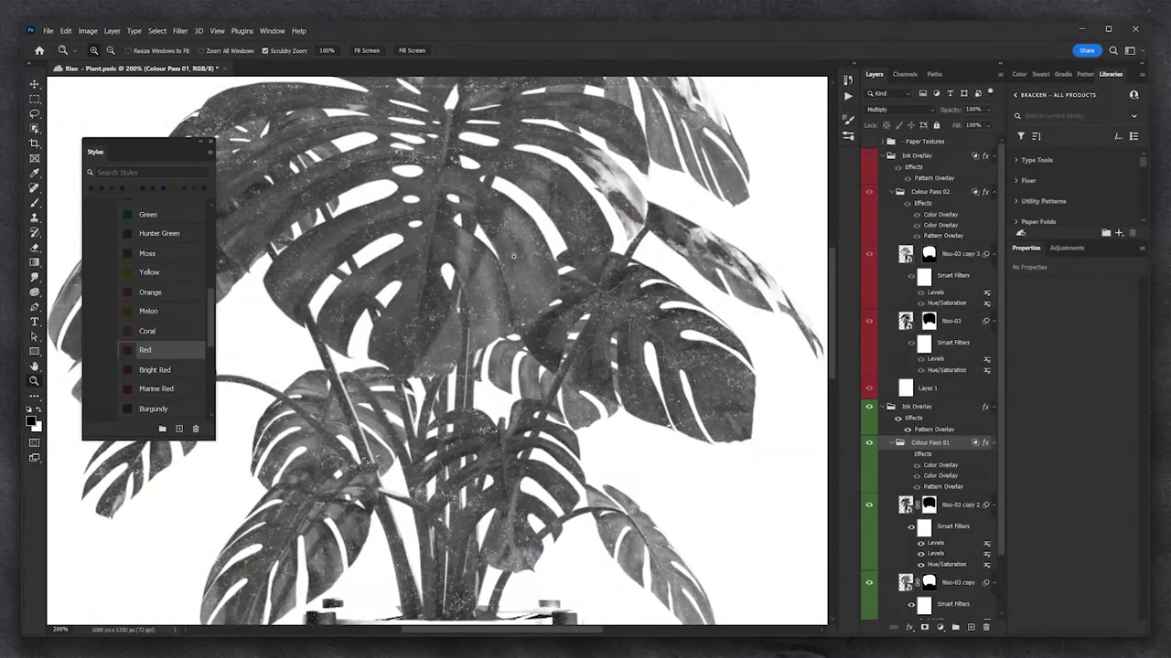
click(906, 455)
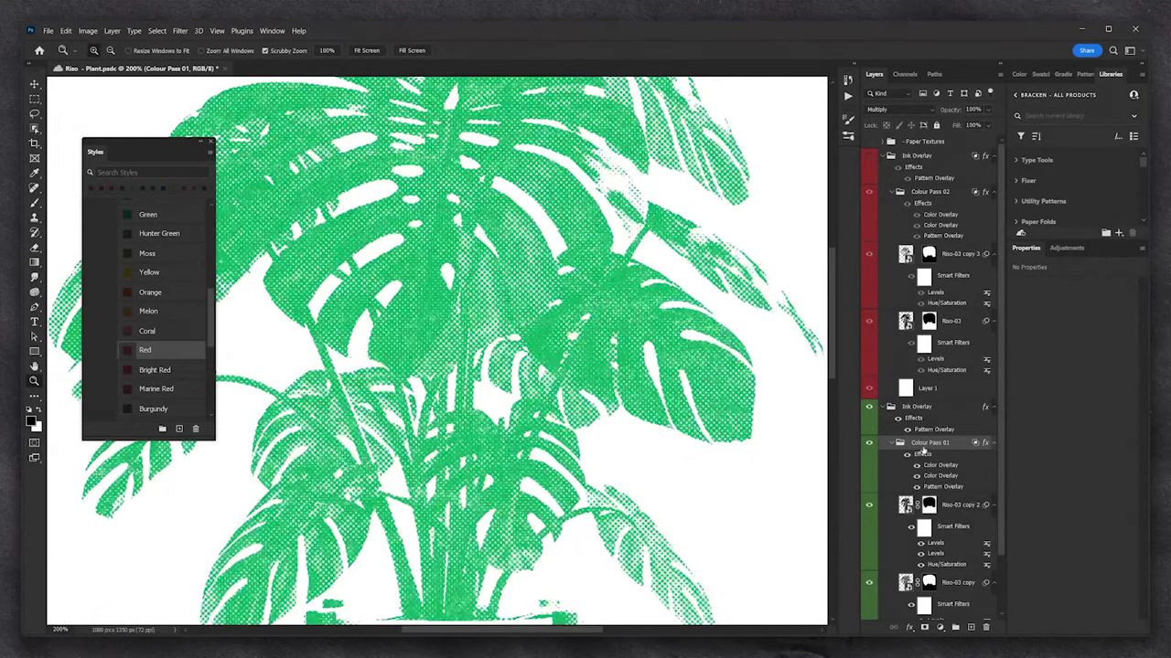
Try the Halftone styles Teal, Mint, Sea Foam, Turquoise and Hunter Green on Colour Pass 01, finishing with Green
scroll(133, 267, up, 8)
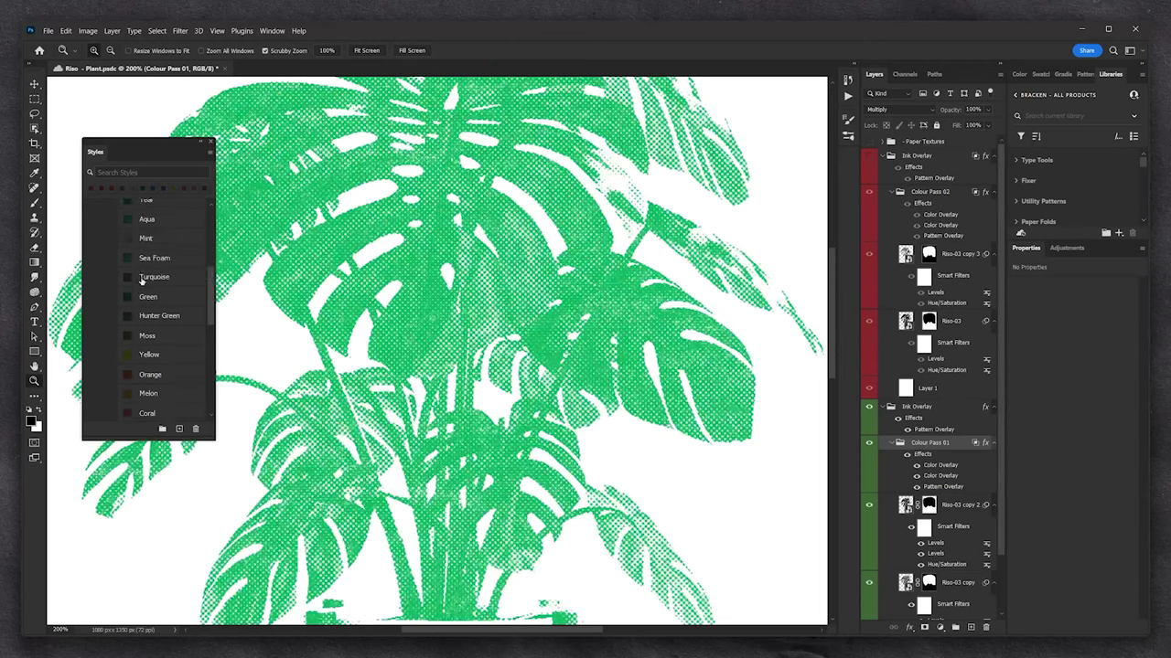
scroll(147, 311, up, 3)
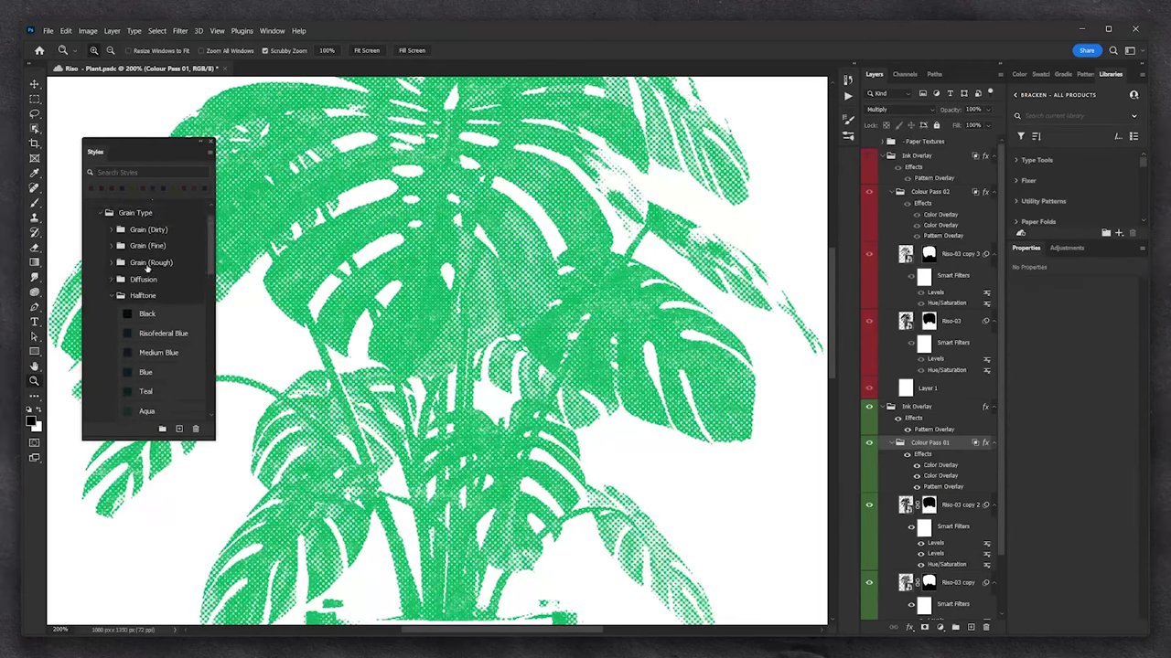
scroll(159, 366, down, 2)
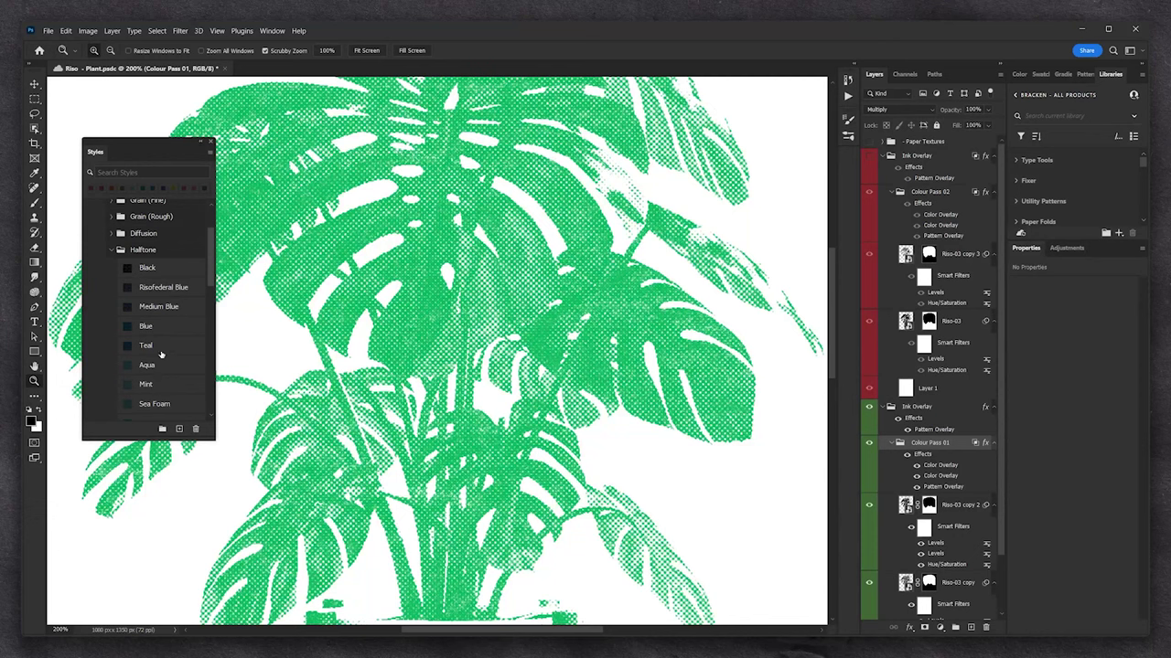
click(155, 347)
click(157, 383)
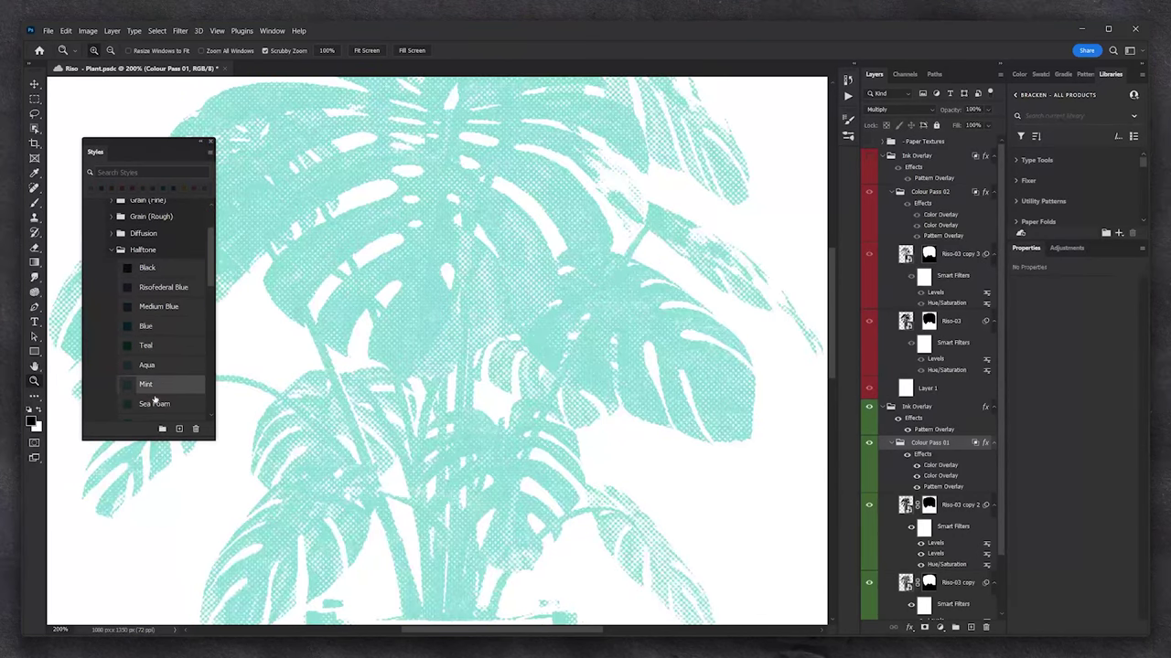
click(157, 402)
scroll(155, 395, down, 2)
click(155, 380)
click(155, 341)
click(151, 360)
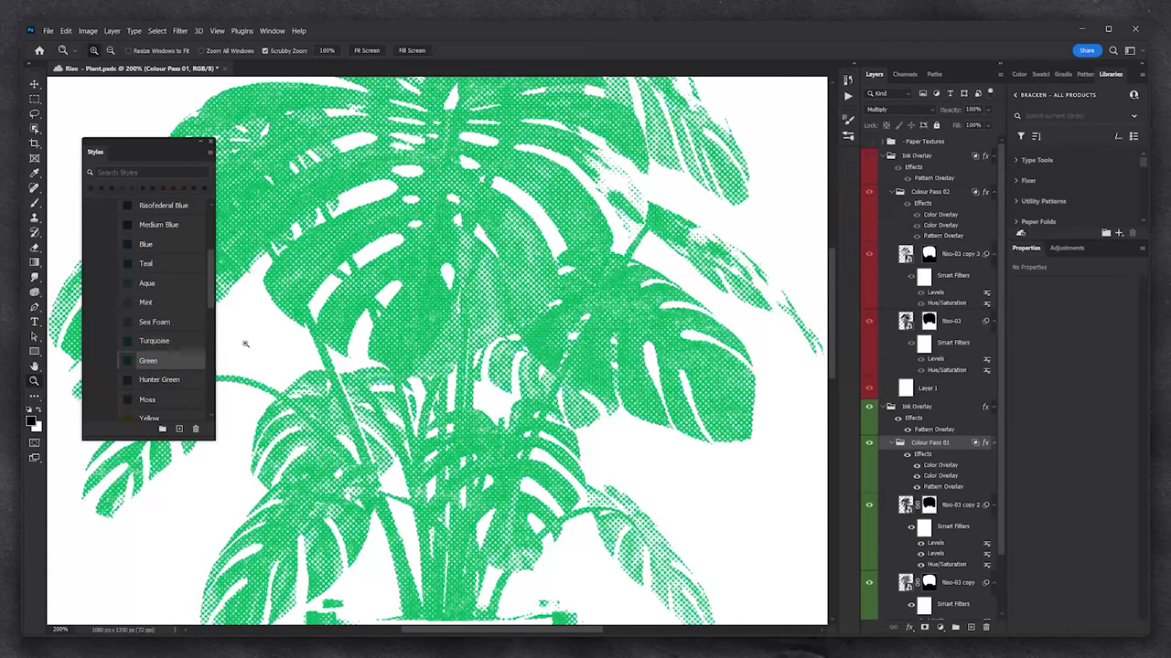
scroll(151, 346, down, 2)
click(166, 297)
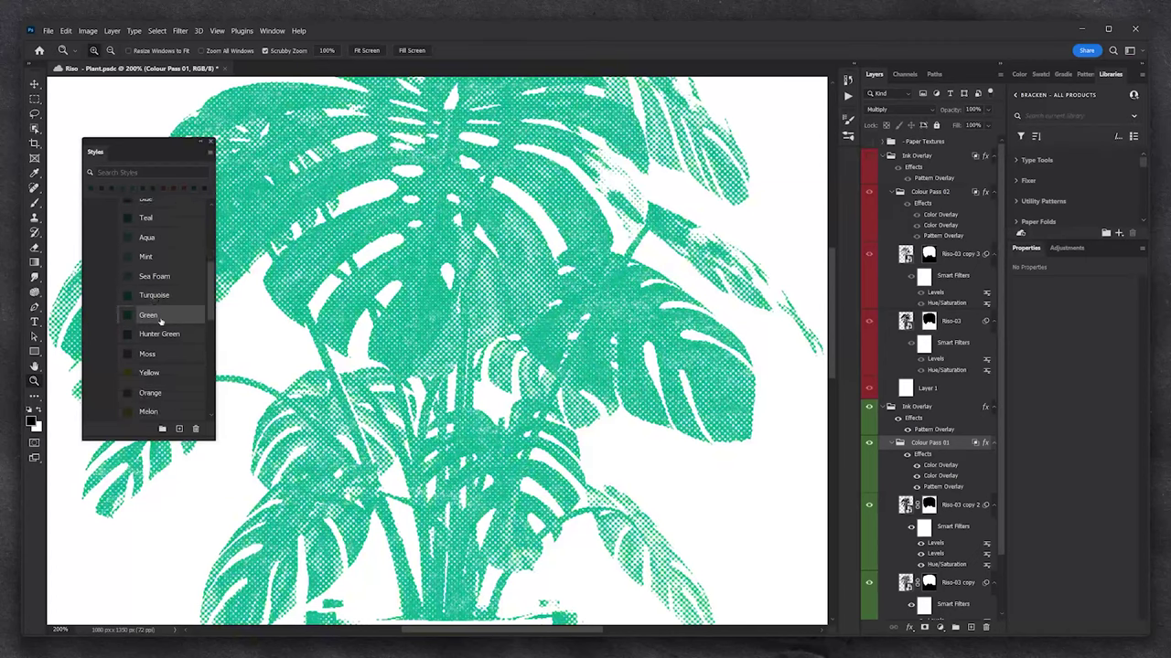
Show the red Ink Overlay group and apply the Red halftone style to Colour Pass 02
click(916, 161)
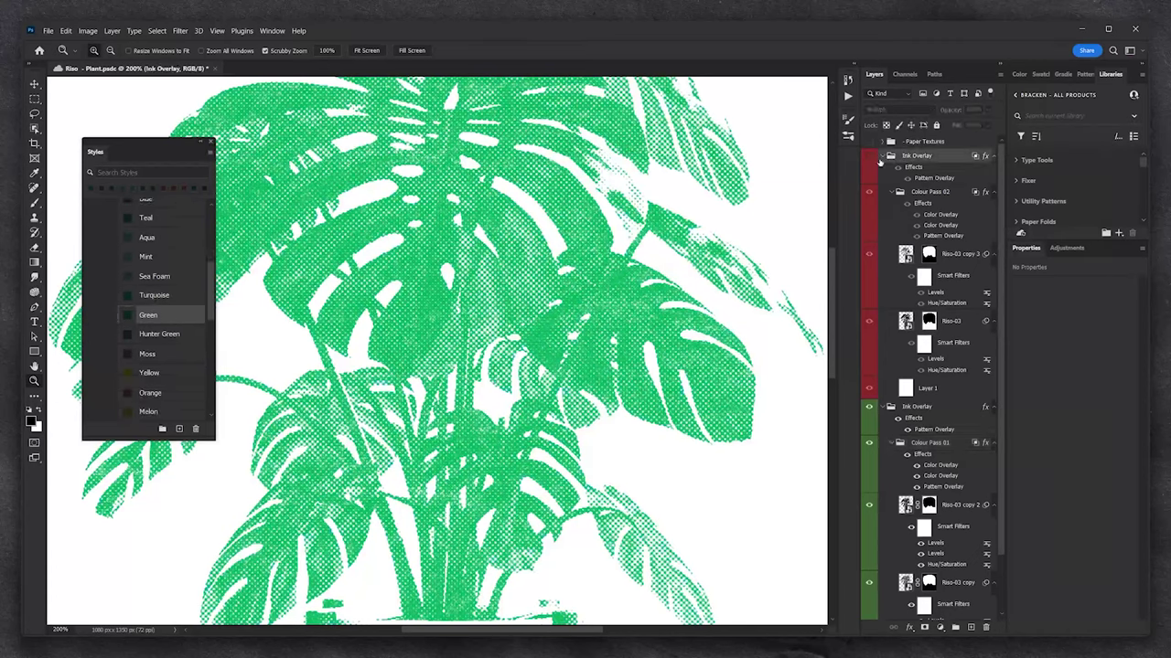
click(868, 155)
click(930, 192)
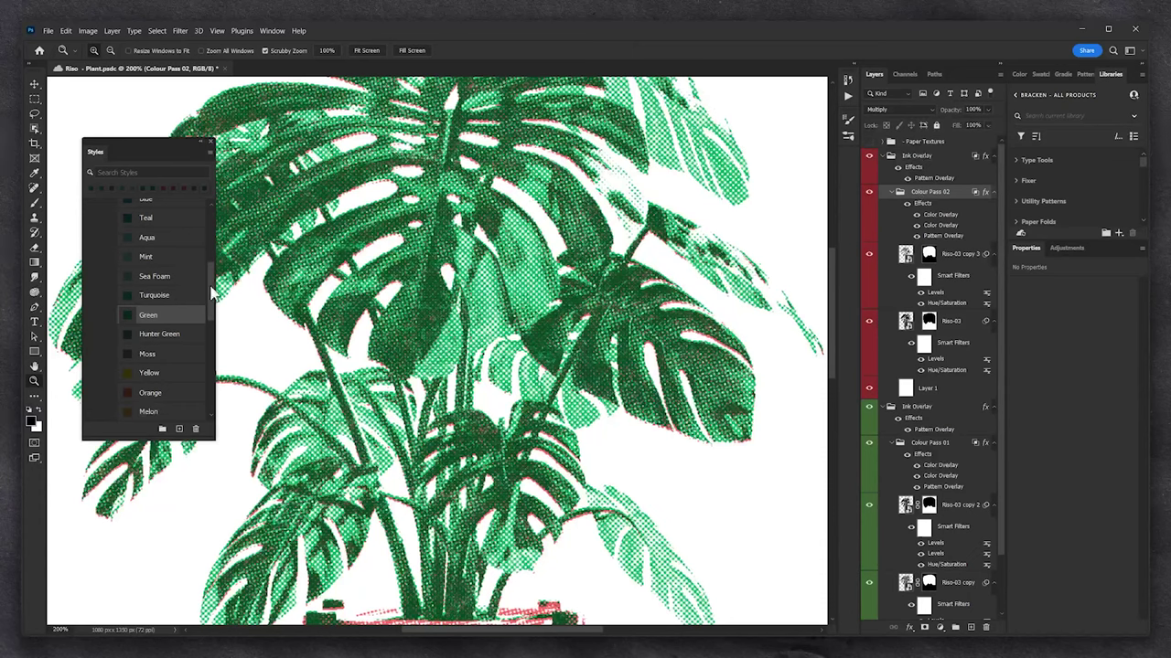
scroll(154, 375, down, 5)
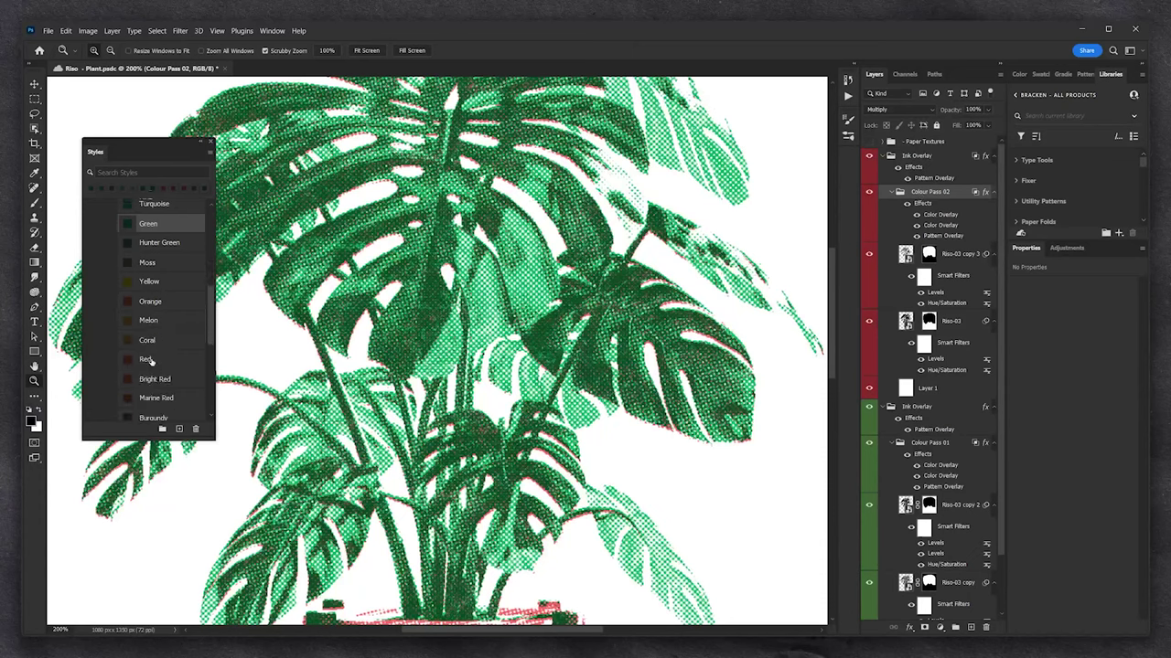
click(147, 360)
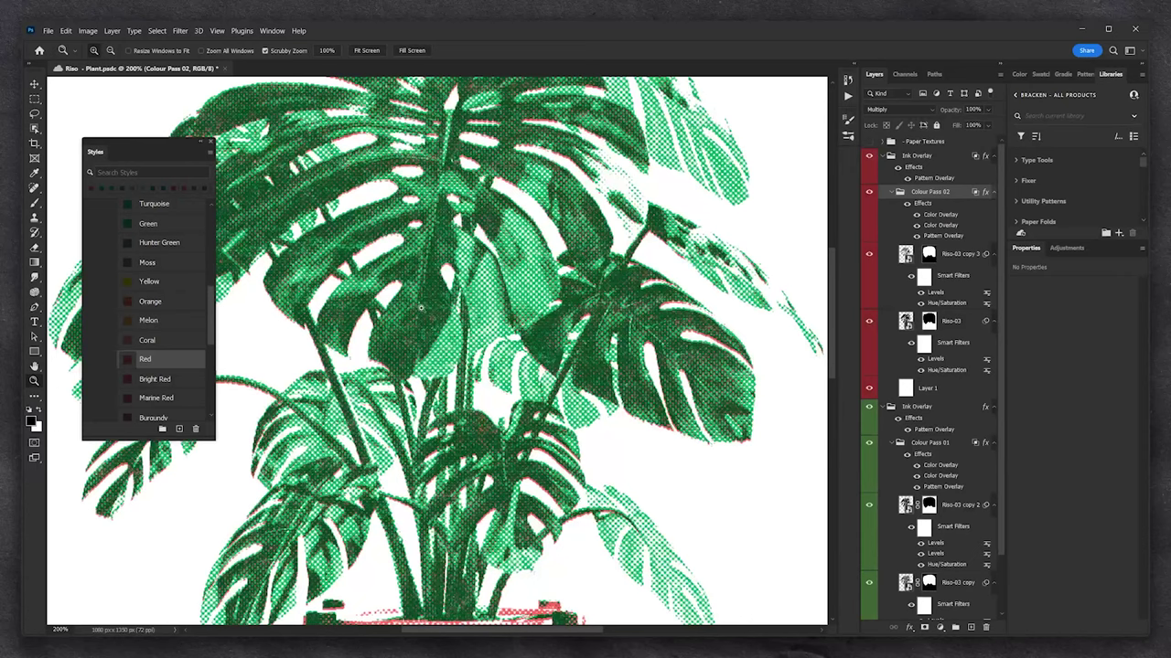
Set the Pattern Overlay angle of Colour Pass 02 to 60°
drag(422, 290, 422, 290)
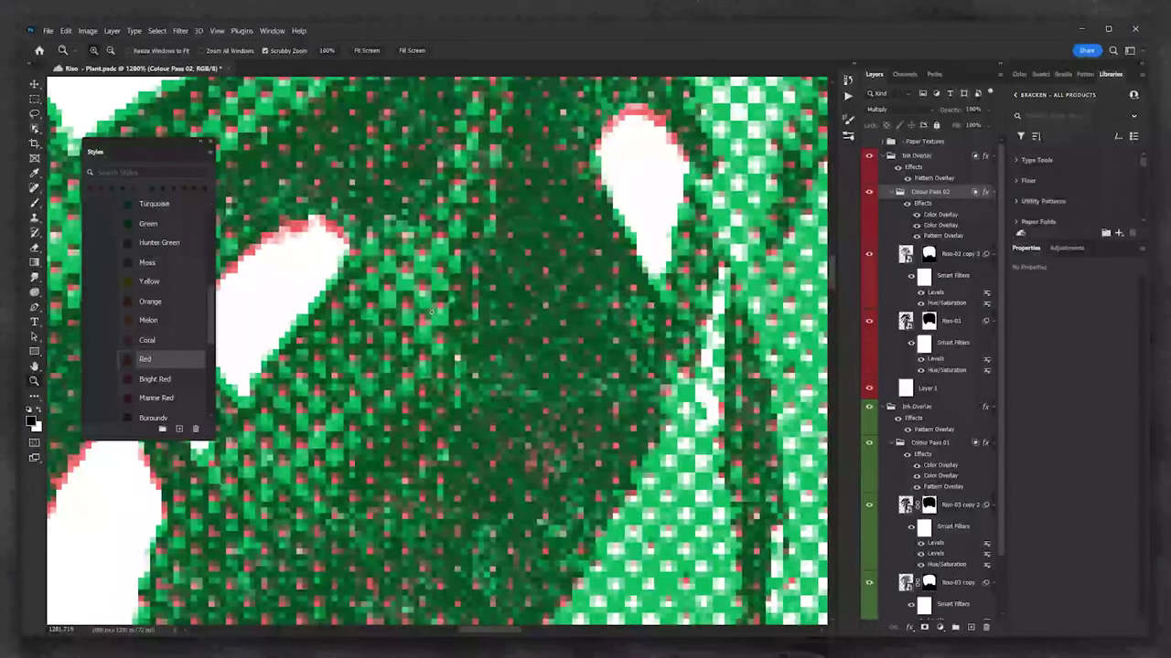
right_click(432, 317)
click(442, 333)
right_click(447, 332)
click(464, 356)
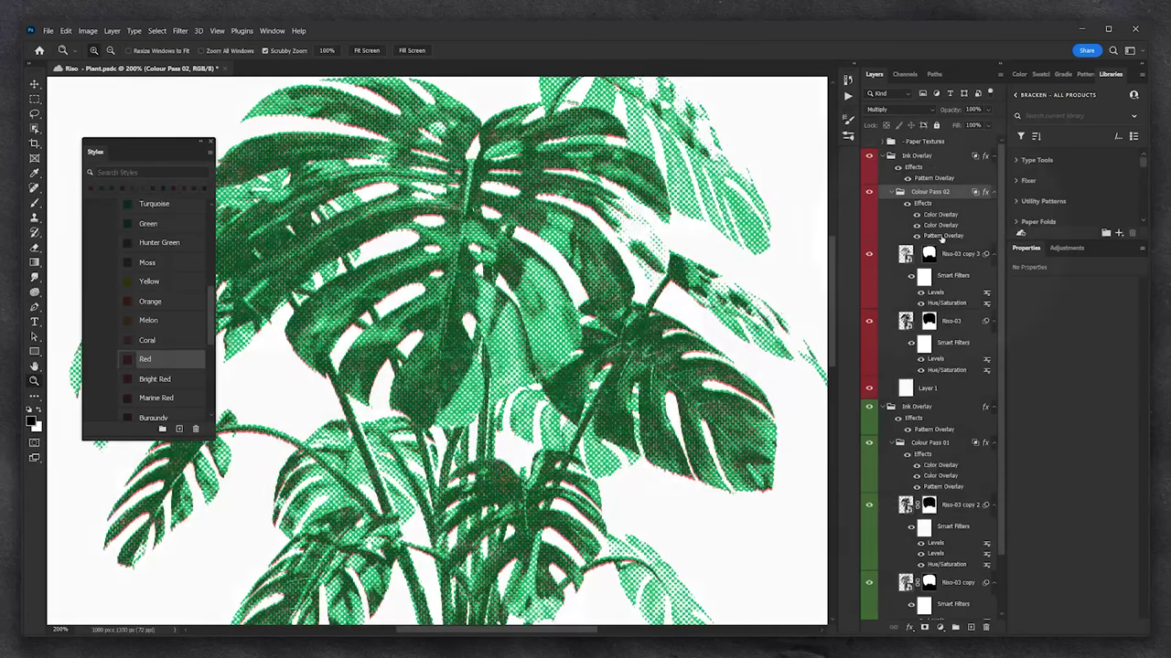
click(942, 236)
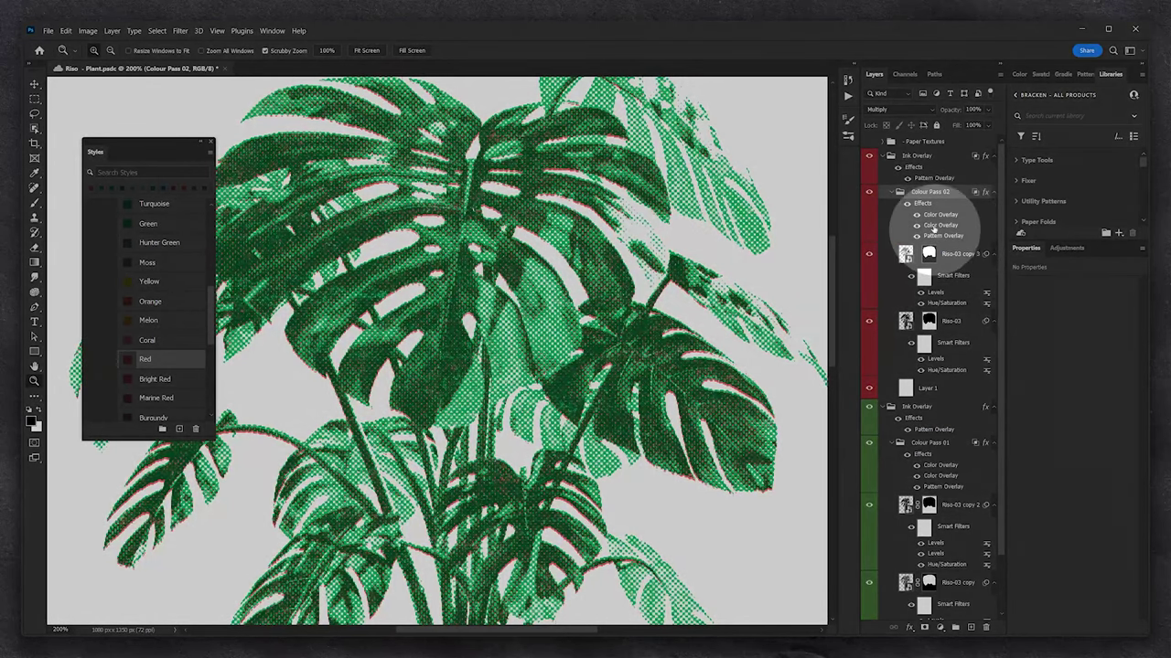
click(935, 235)
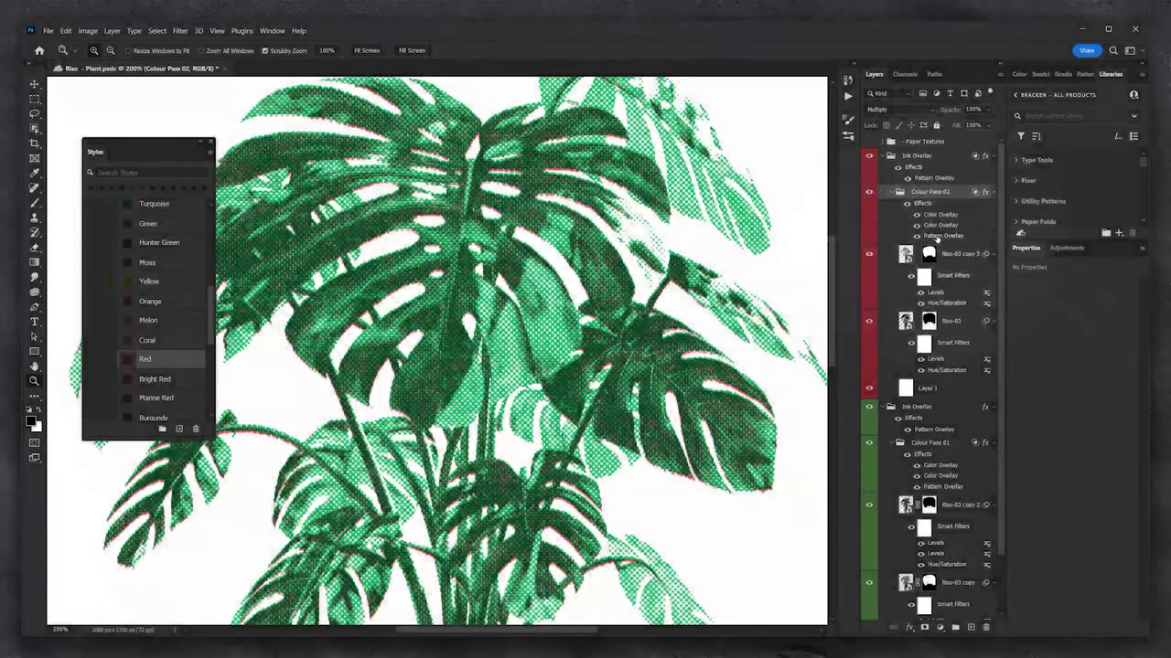
double_click(937, 236)
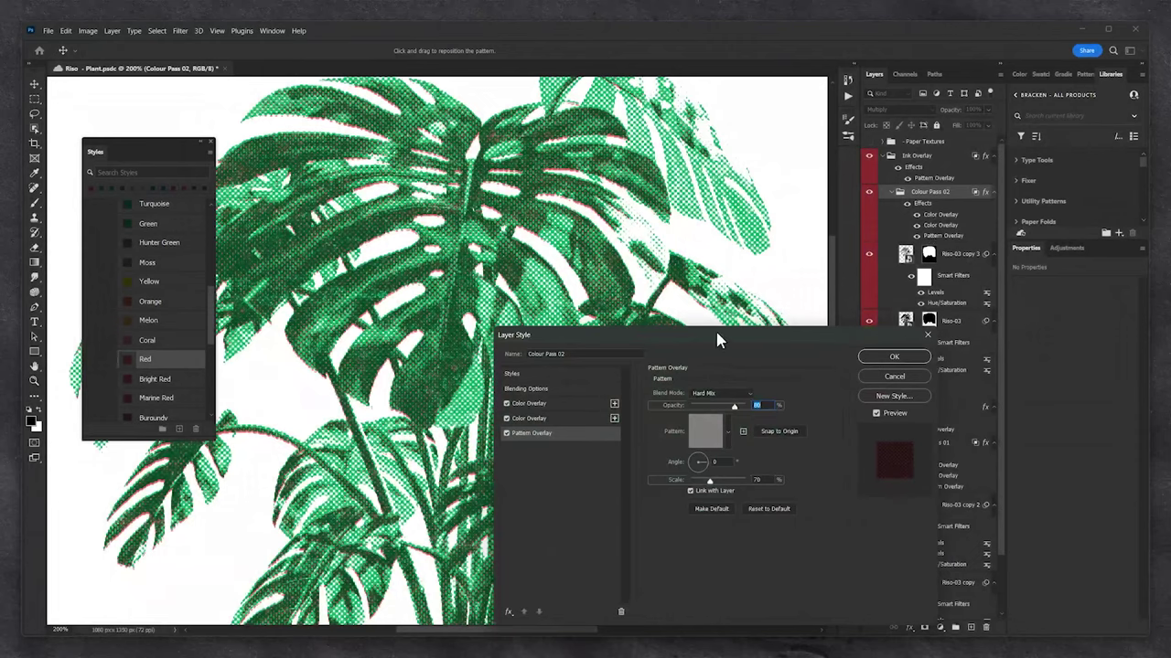
drag(717, 340, 682, 296)
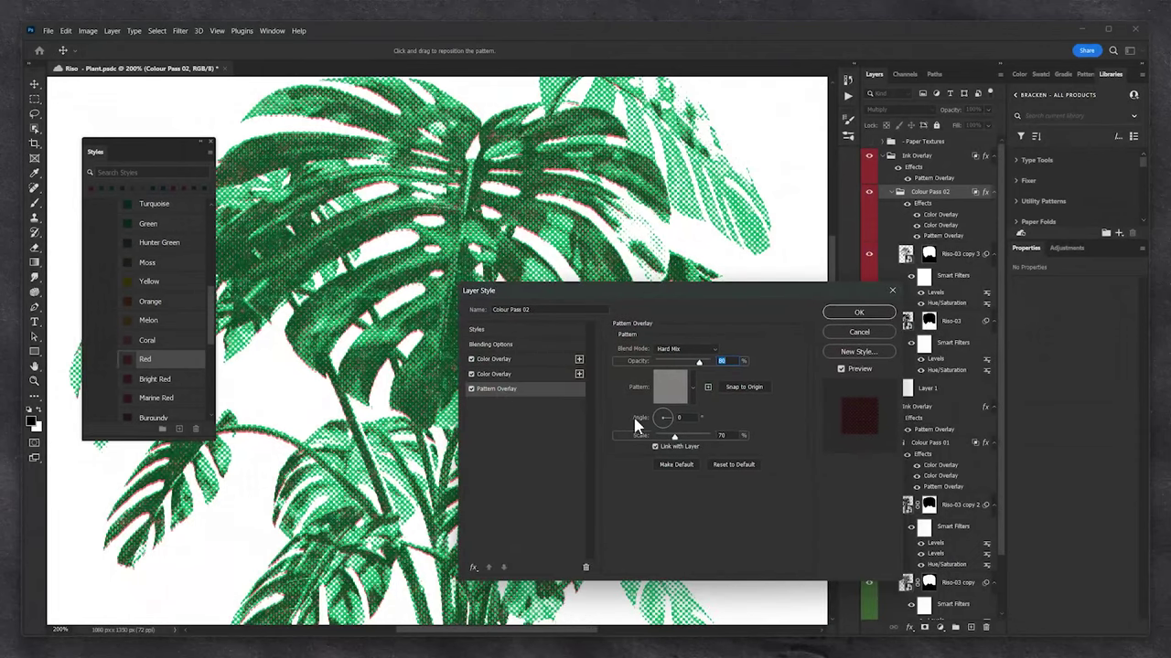
double_click(681, 417)
text(60)
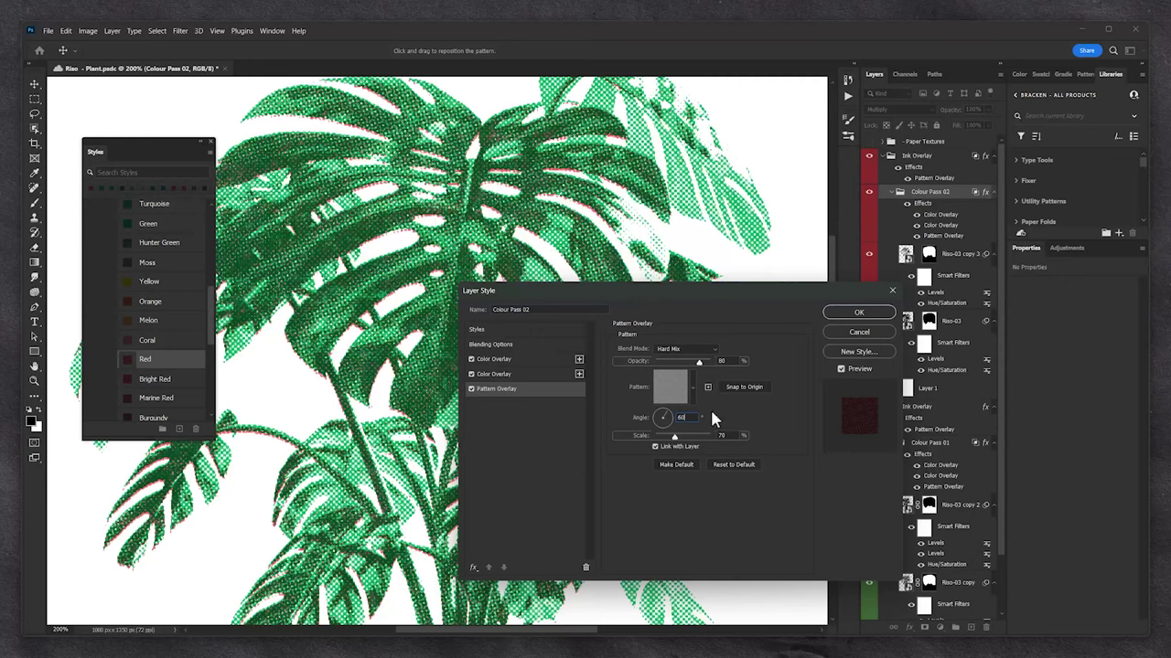
click(851, 315)
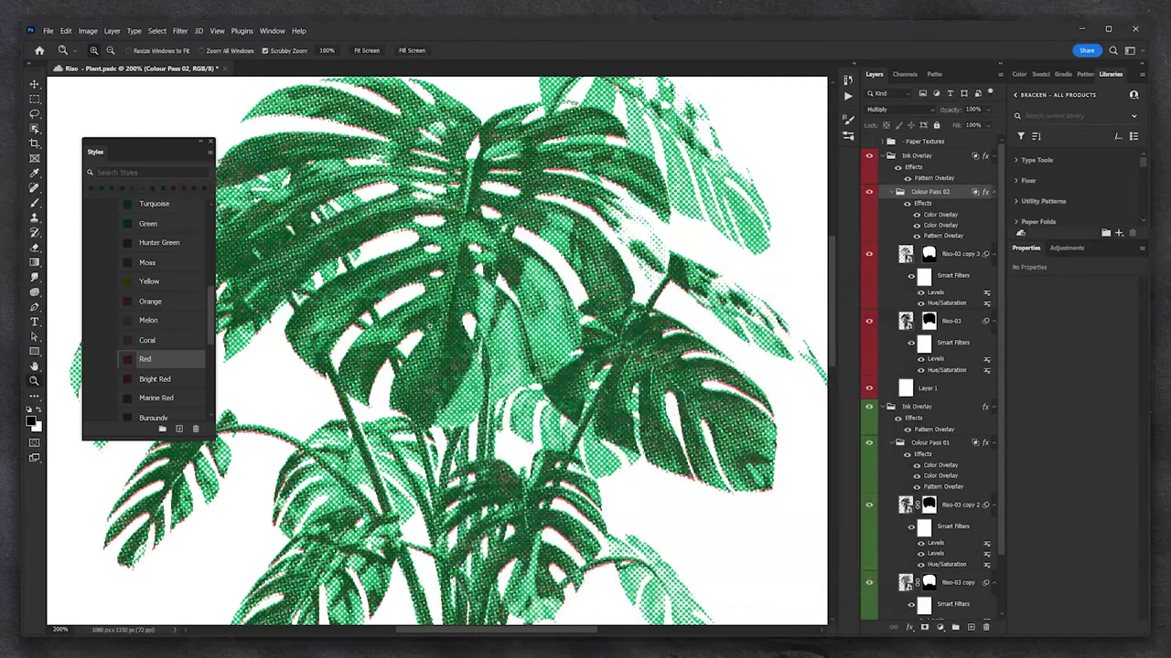
Examine the rotated halftone dots on the pot and leaves at 200% zoom and the print at 100%
scroll(430, 327, down, 8)
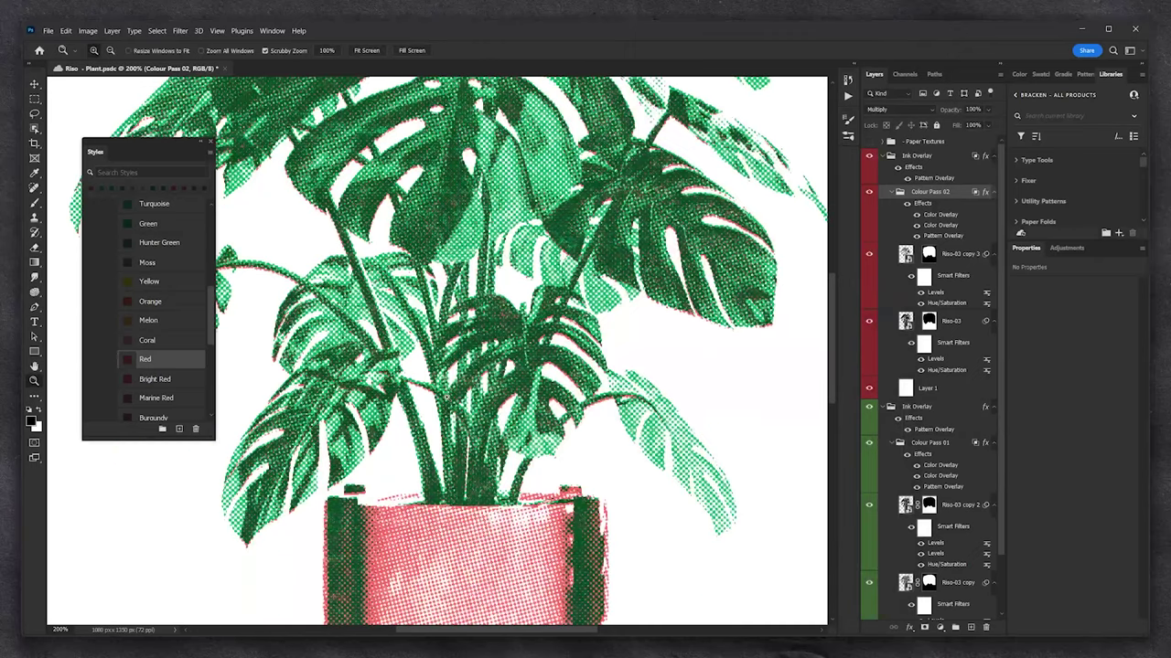
scroll(445, 396, down, 8)
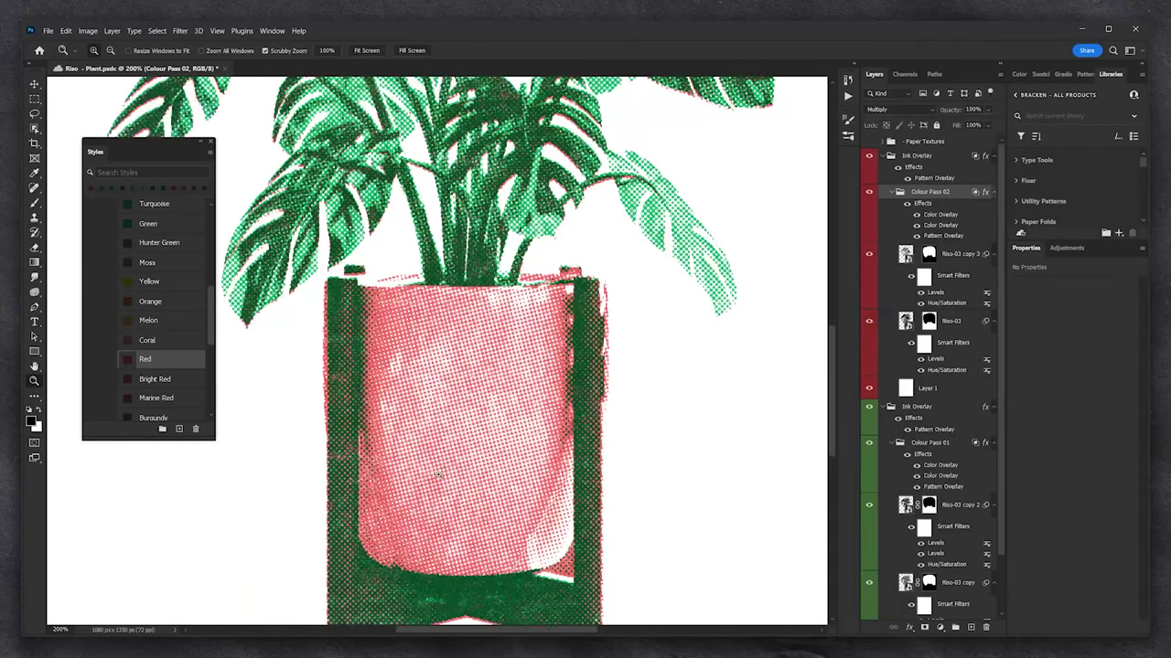
scroll(438, 475, down, 2)
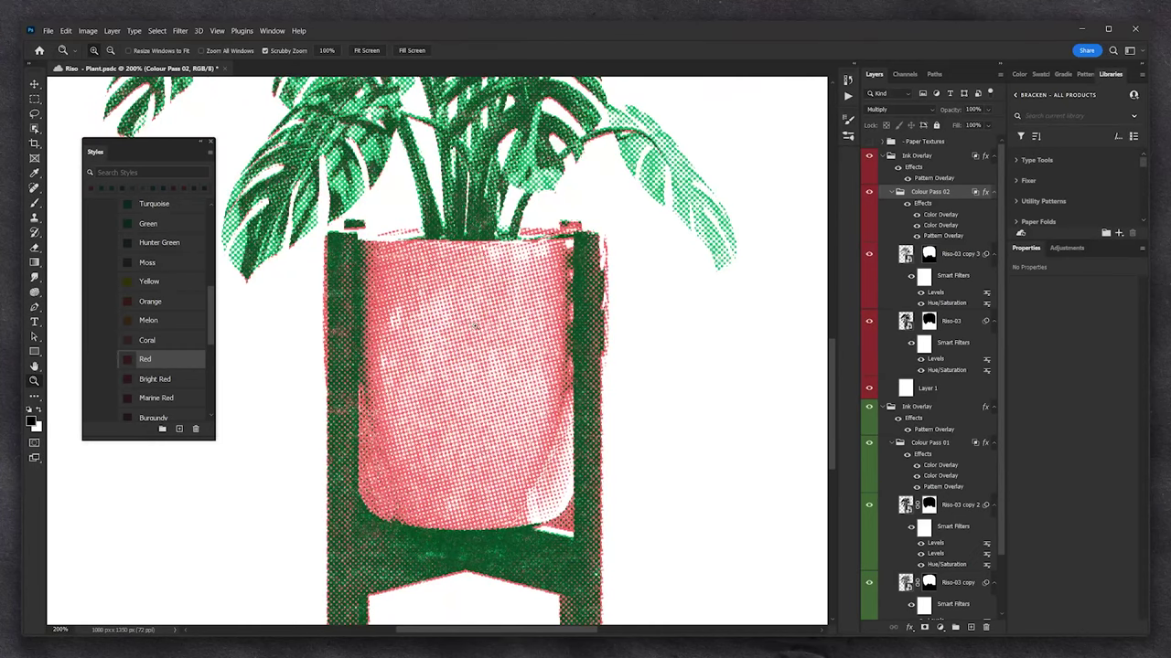
scroll(475, 326, up, 6)
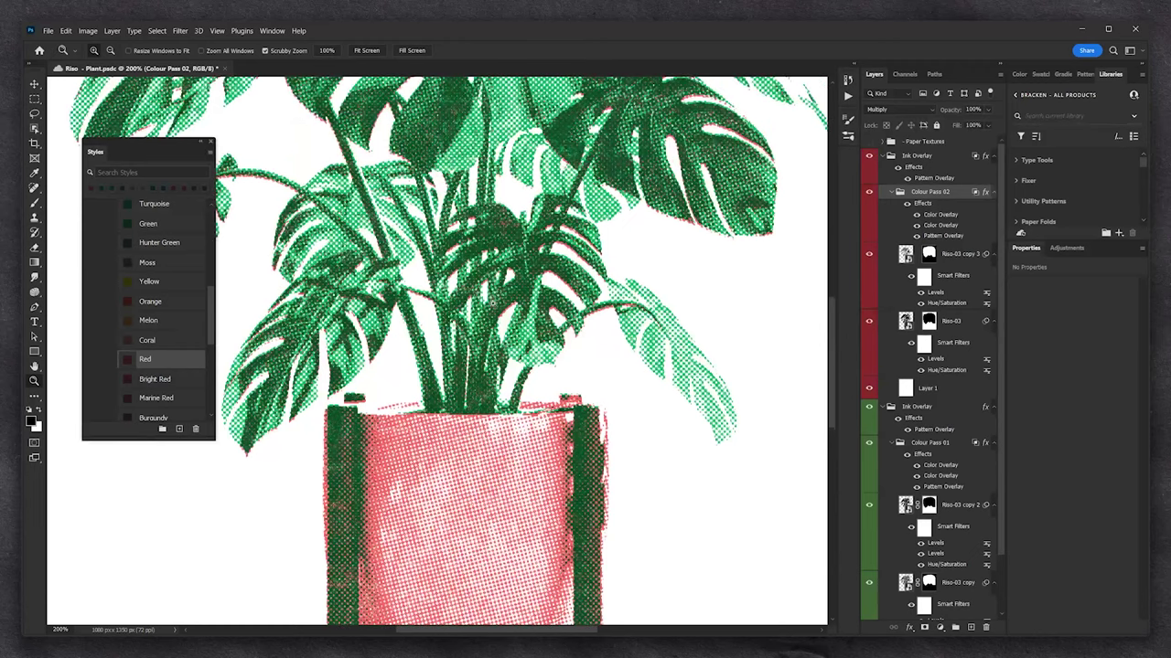
scroll(478, 350, up, 2)
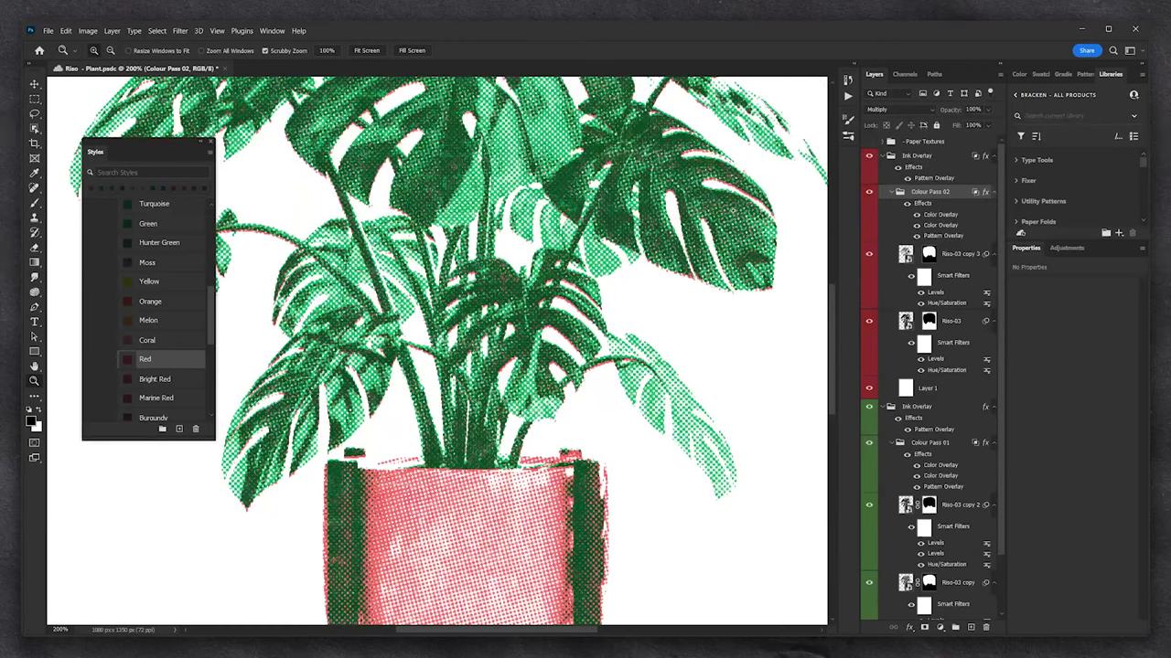
right_click(545, 299)
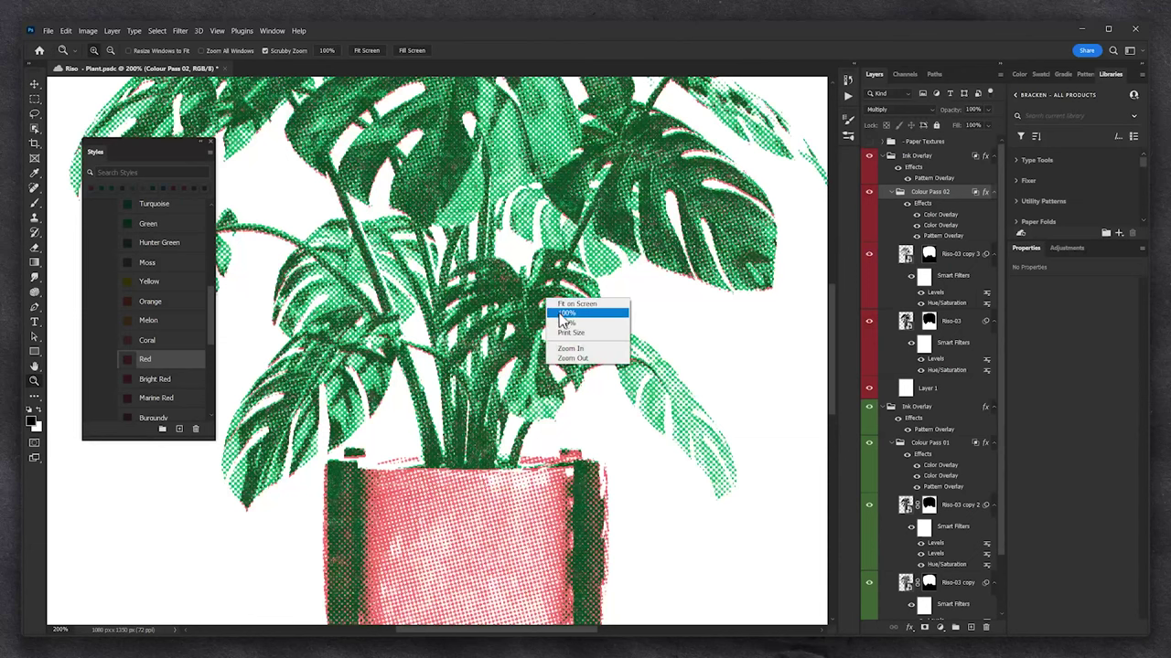
click(564, 313)
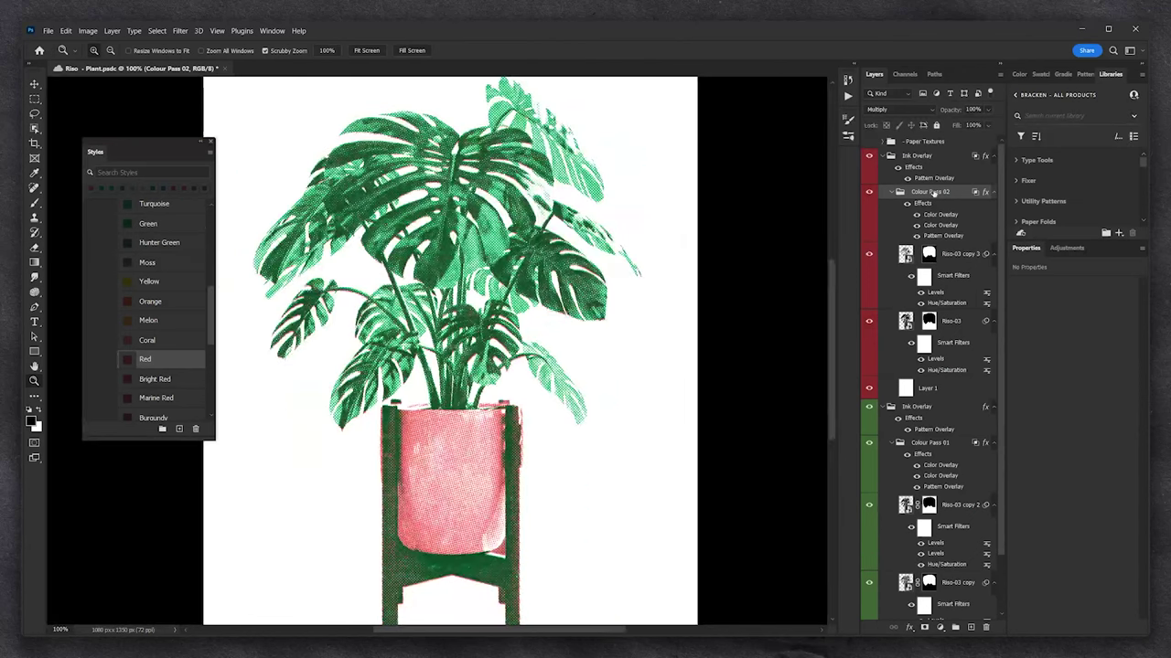
Hide and collapse the green Ink Overlay group, then select Colour Pass 02 in the red group
click(883, 157)
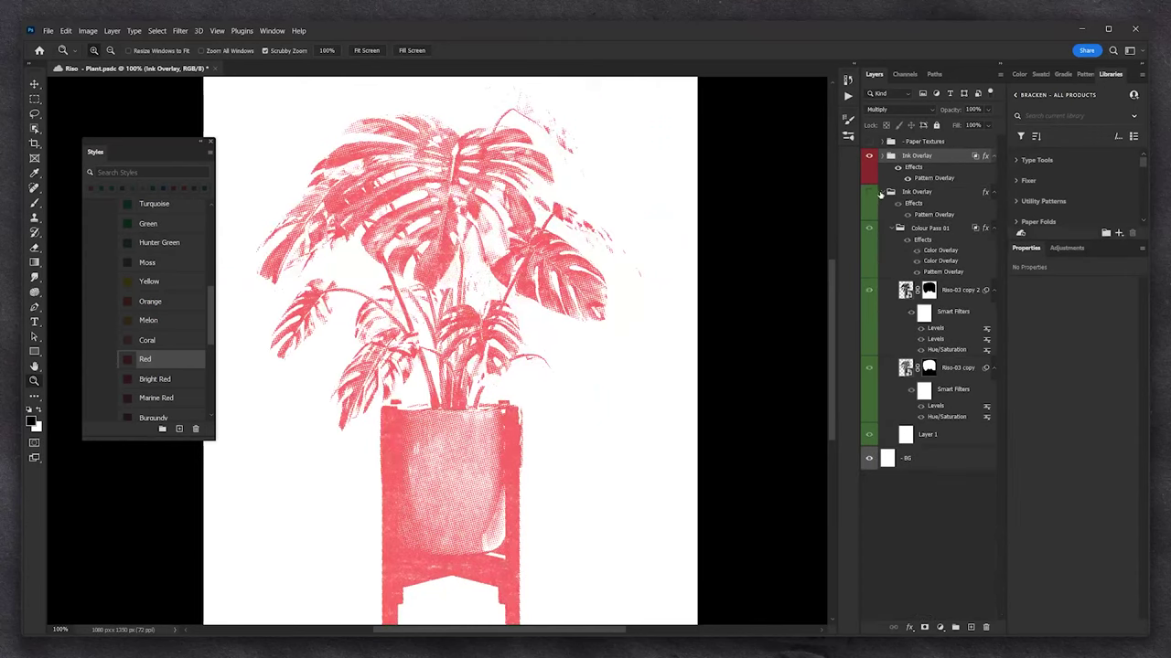
click(882, 192)
click(882, 157)
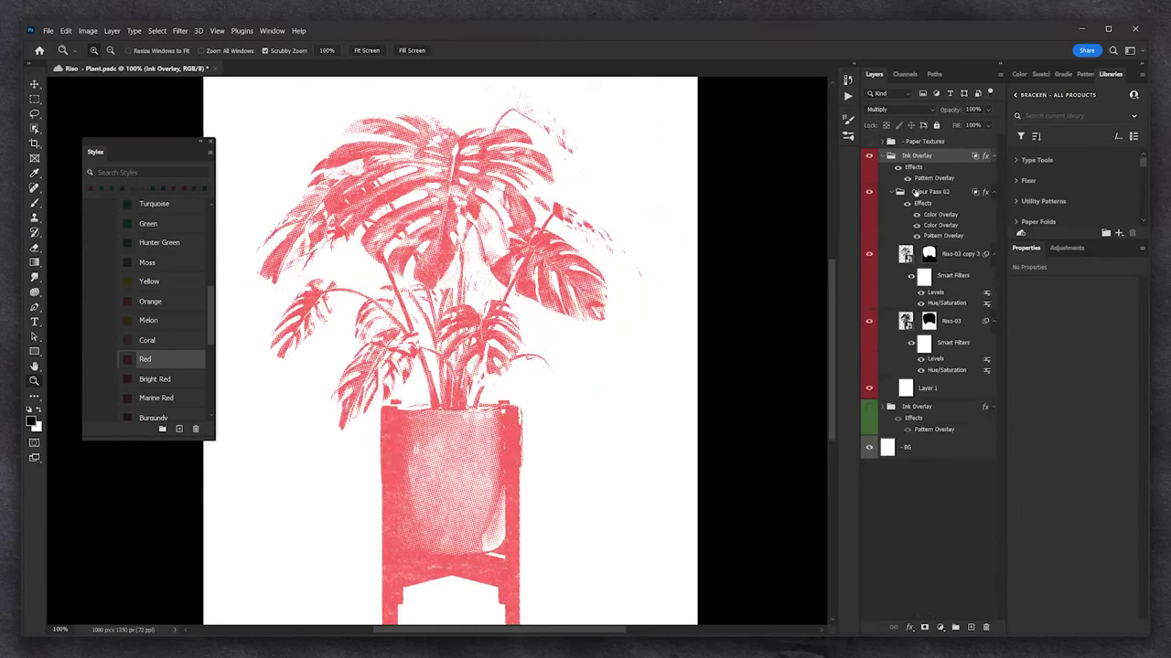
click(894, 194)
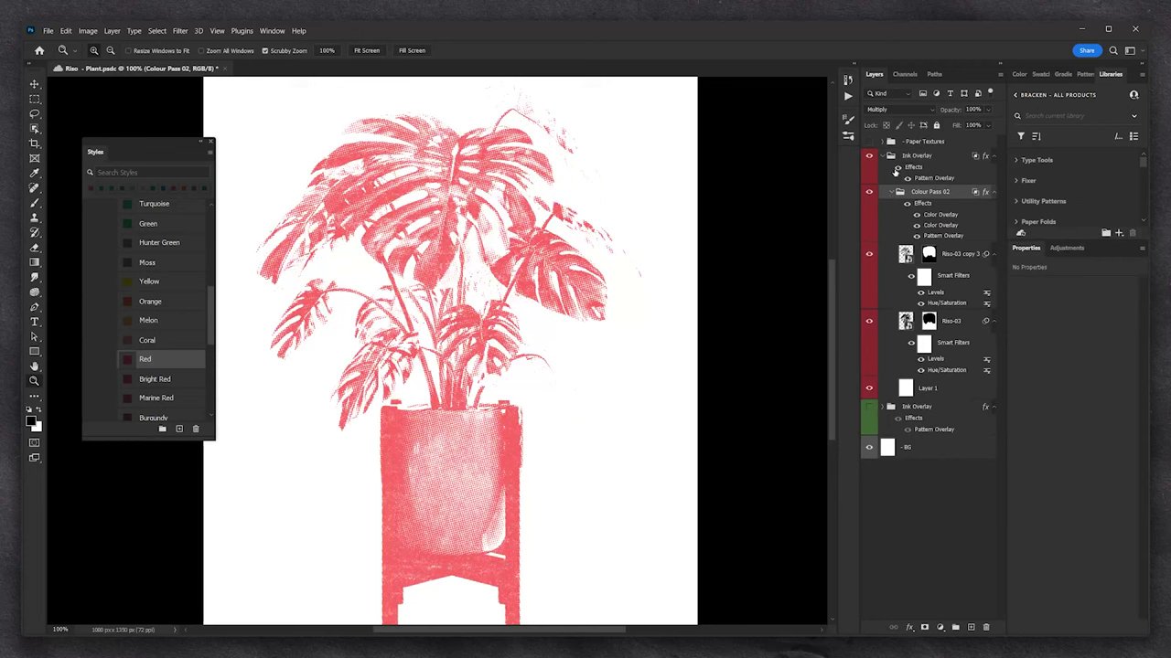
Turn off Colour Pass 02's effects and the smart filters on Riso-03 copy 3 and Riso-03, viewing the whole image
click(906, 203)
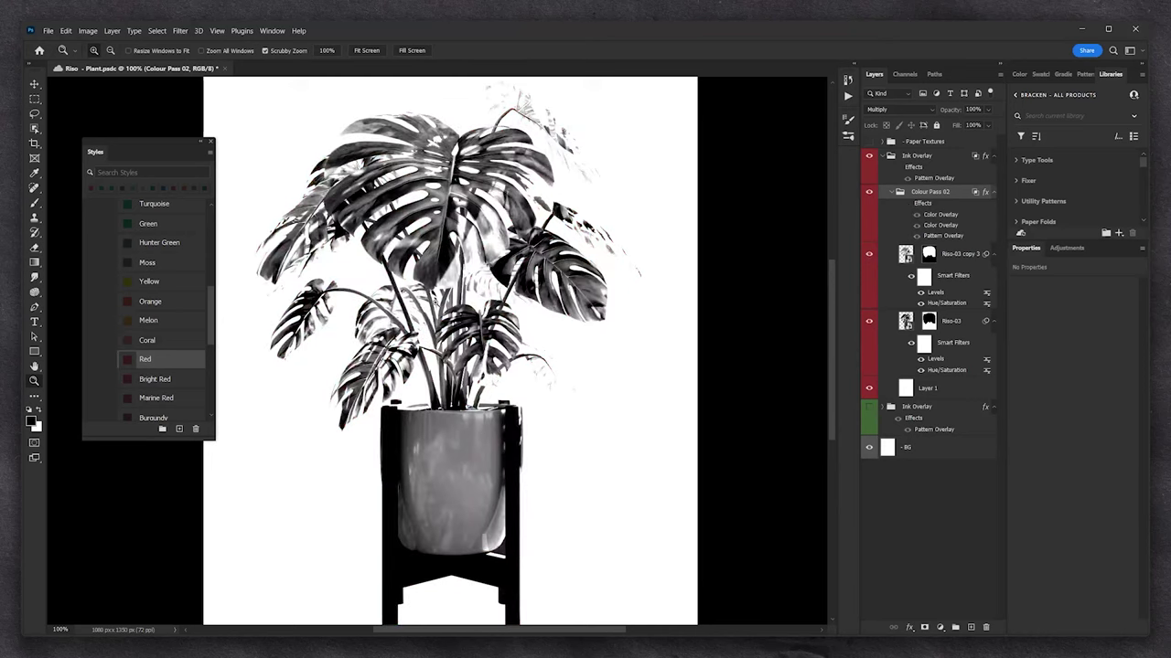
click(911, 276)
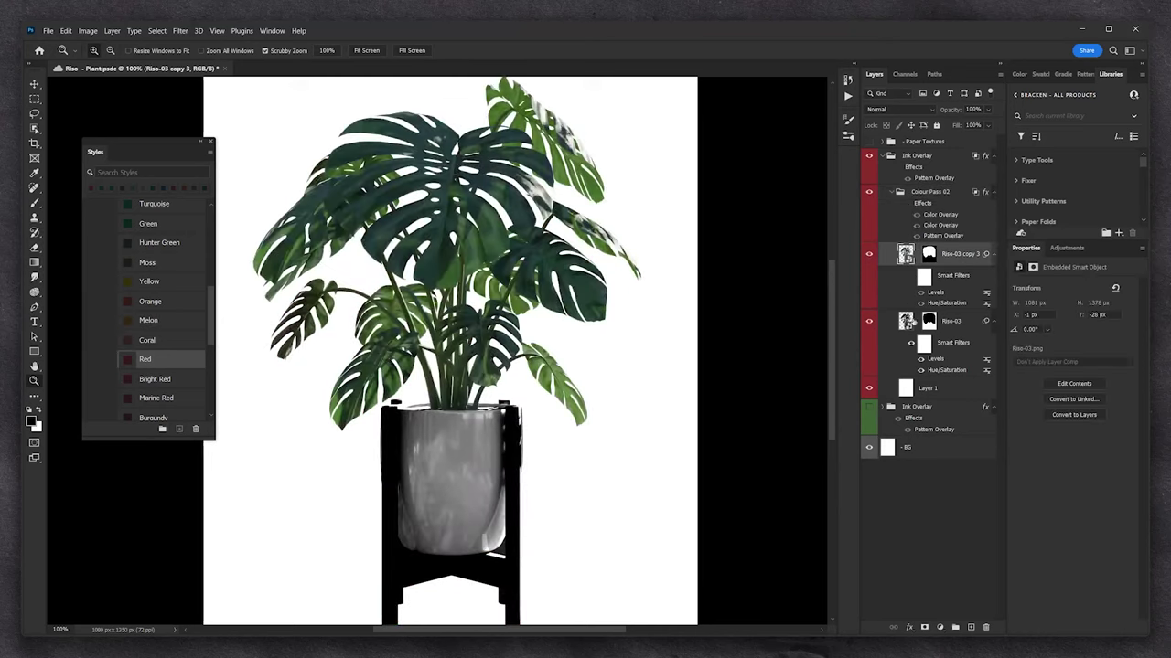
click(911, 344)
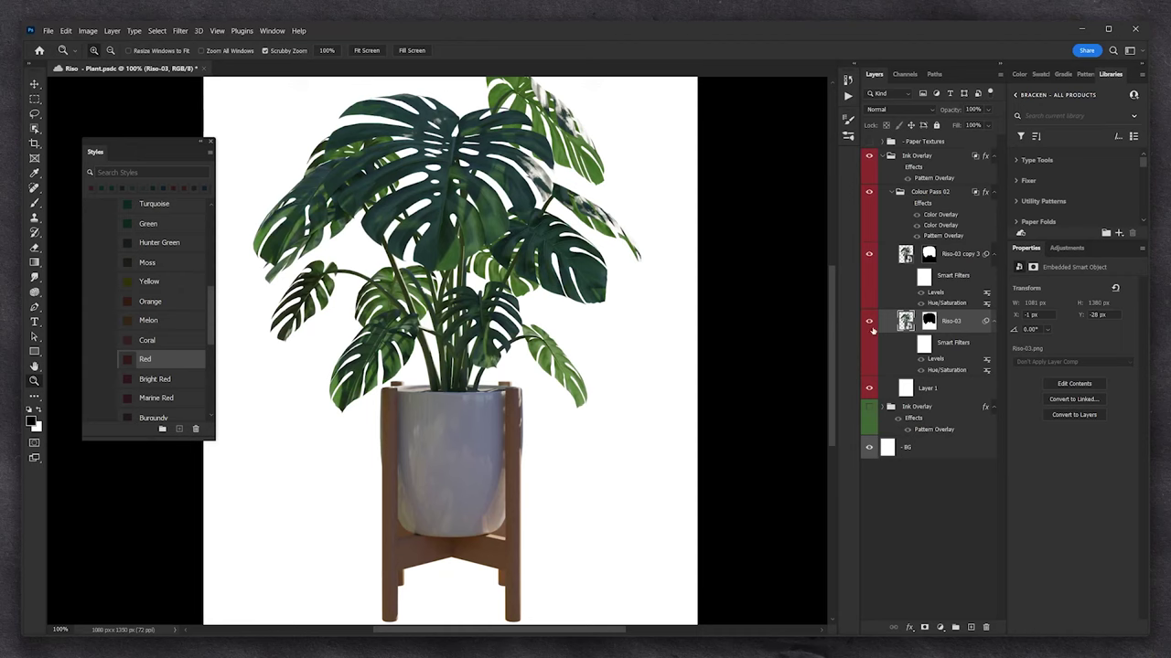
right_click(599, 351)
click(629, 411)
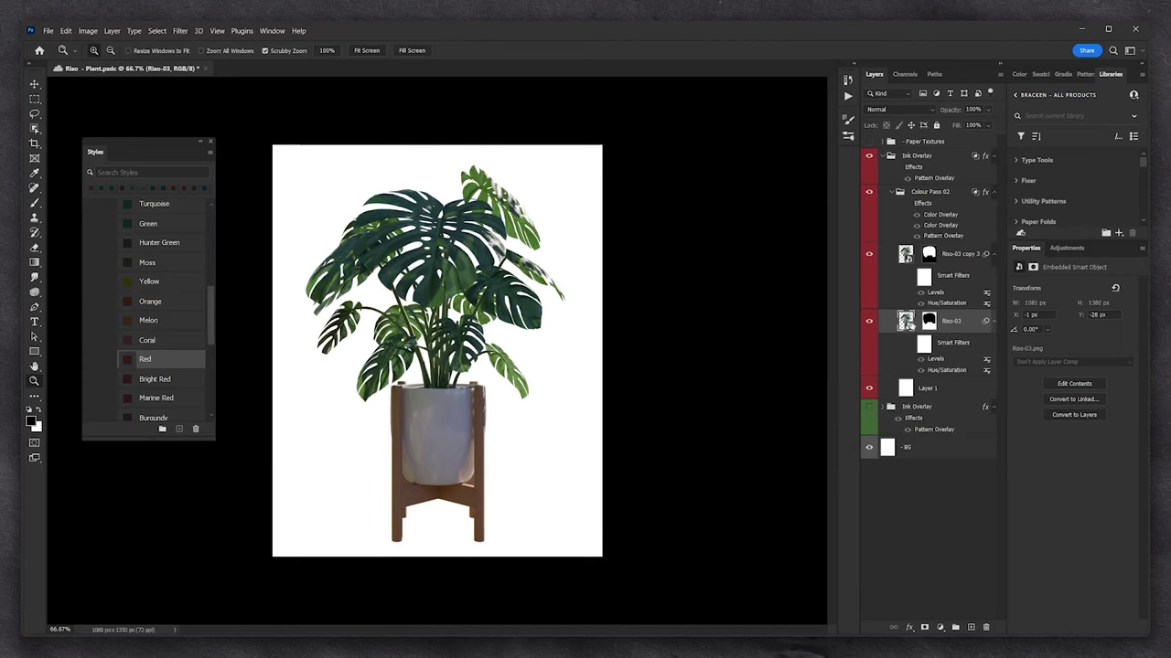
Toggle the visibility of Riso-03 copy 3 and Riso-03 to compare the leaves with the pot
click(869, 255)
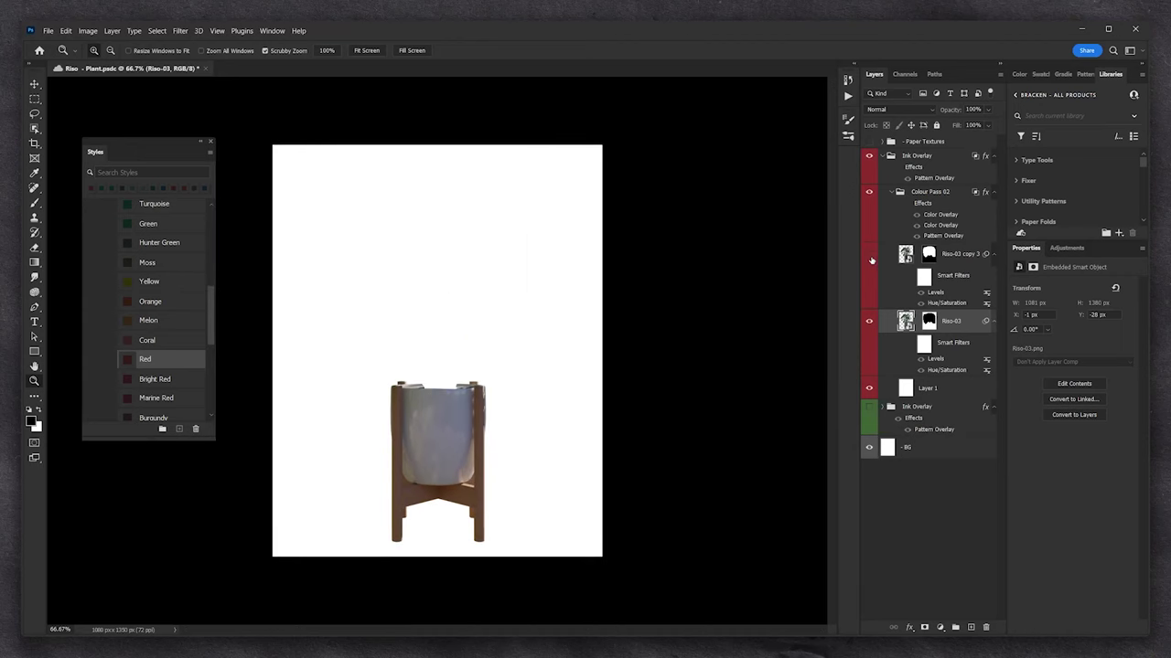
click(869, 260)
click(867, 322)
click(867, 322)
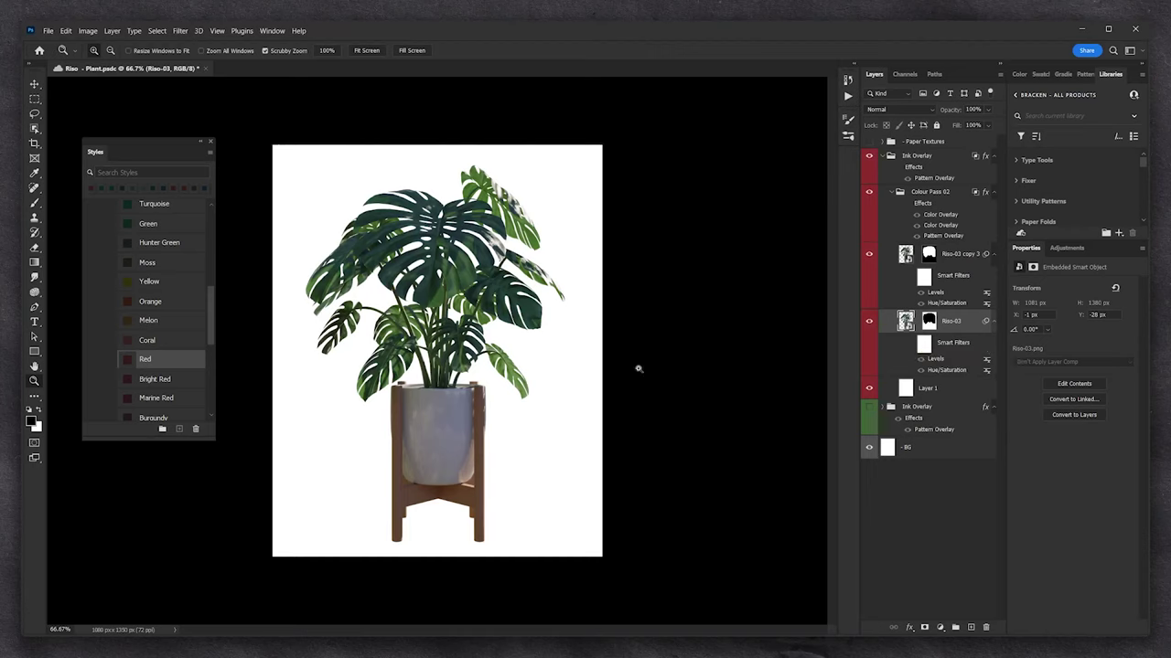
Re-enable the smart filters on Riso-03 and Riso-03 copy 3 with Levels off, and restore Colour Pass 02's effects
click(911, 344)
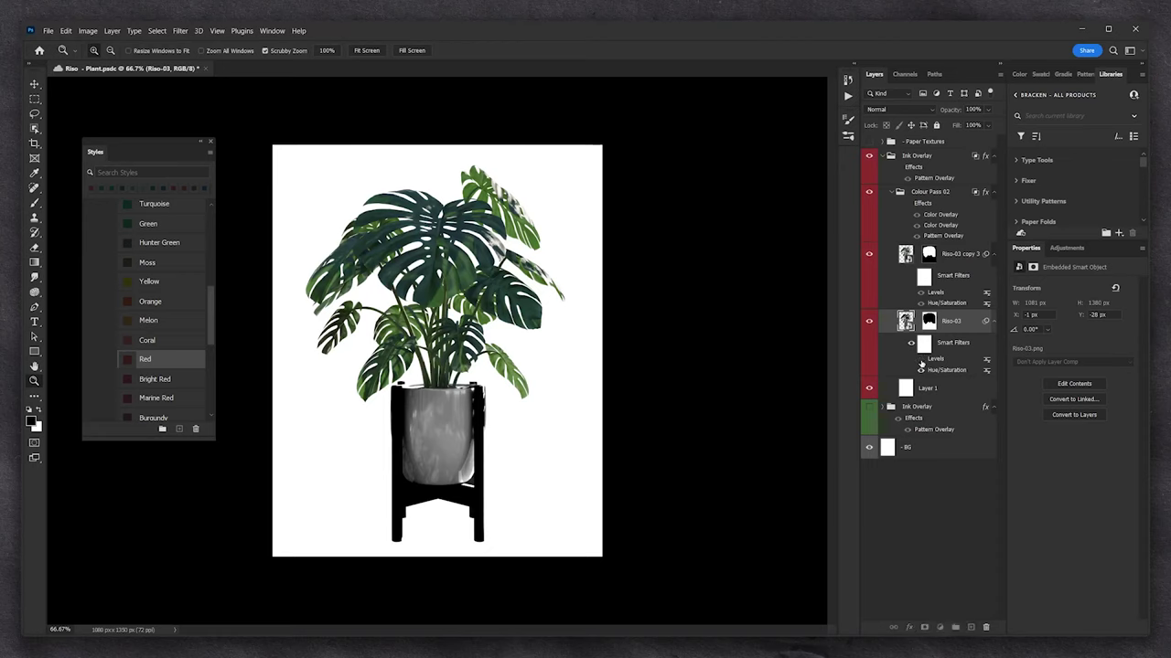
click(921, 359)
click(921, 371)
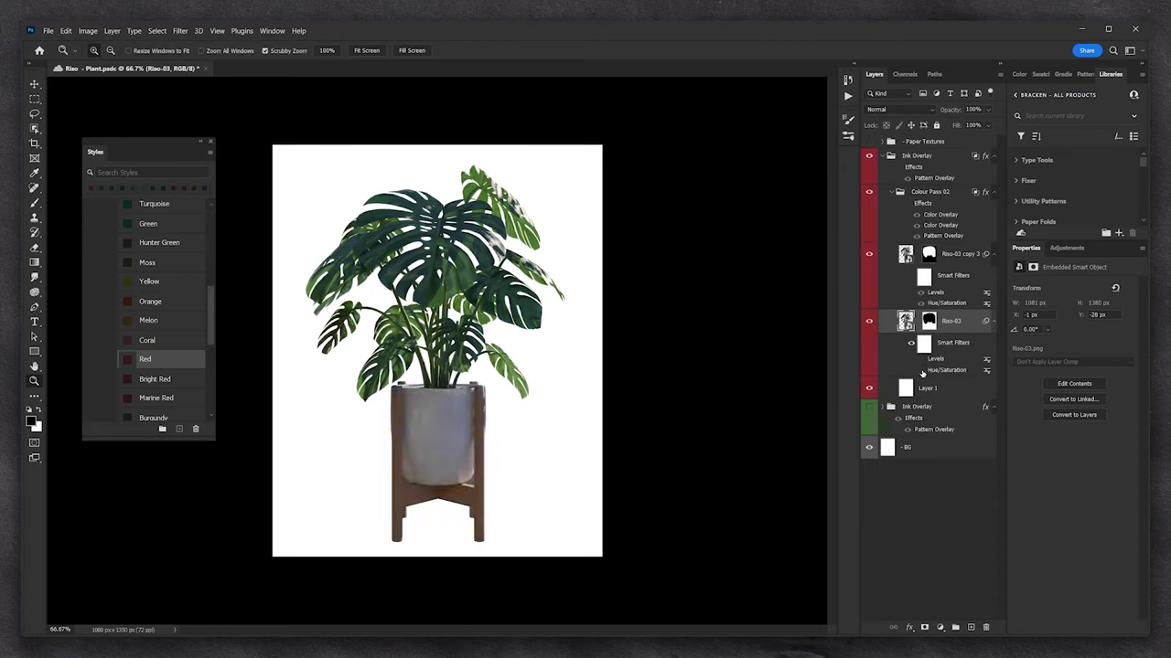
click(921, 370)
click(903, 203)
click(443, 417)
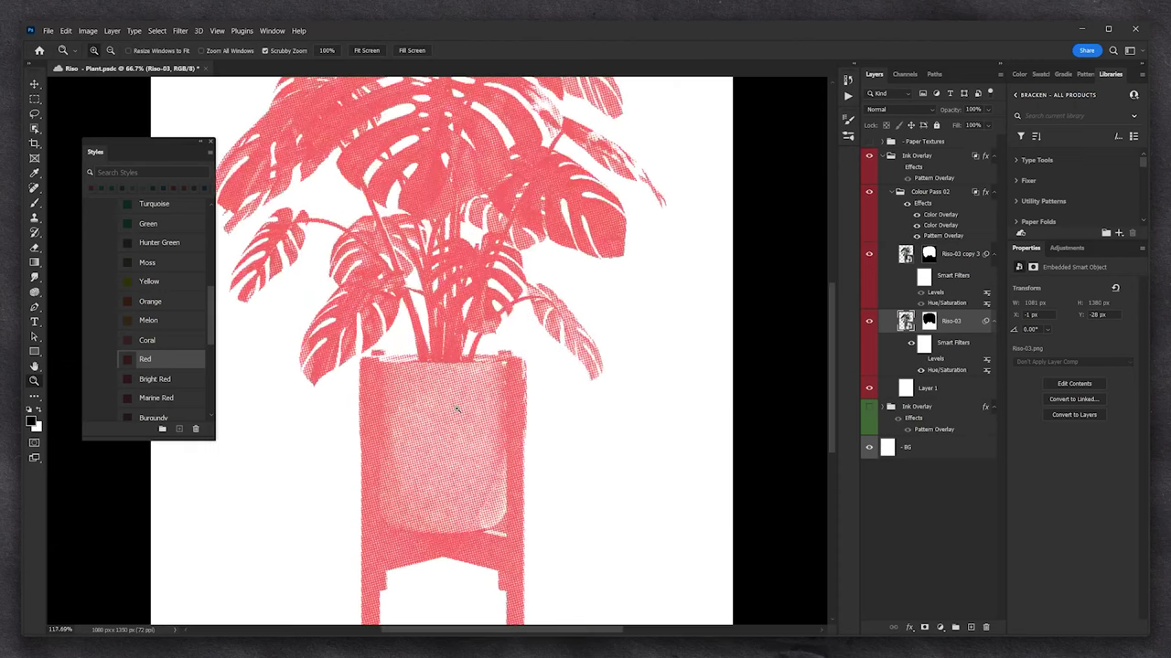
click(923, 304)
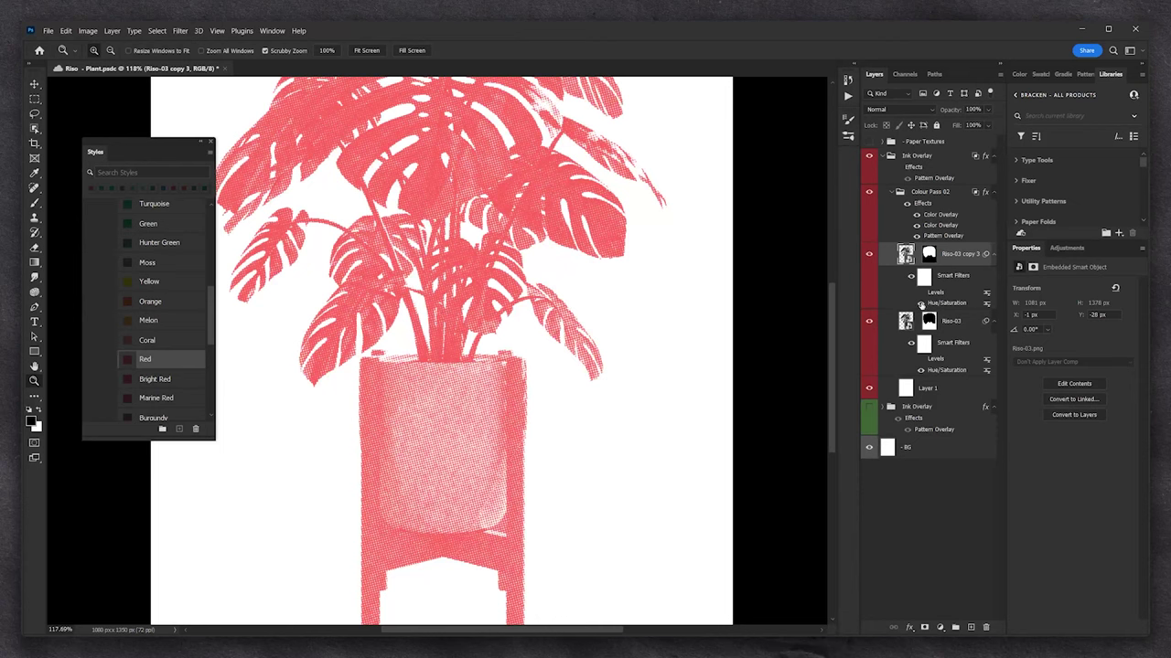
Set the saturation of Riso-03 copy 3's Hue/Saturation filter to +59 and inspect the halftone on the lower leaf
drag(550, 331, 549, 377)
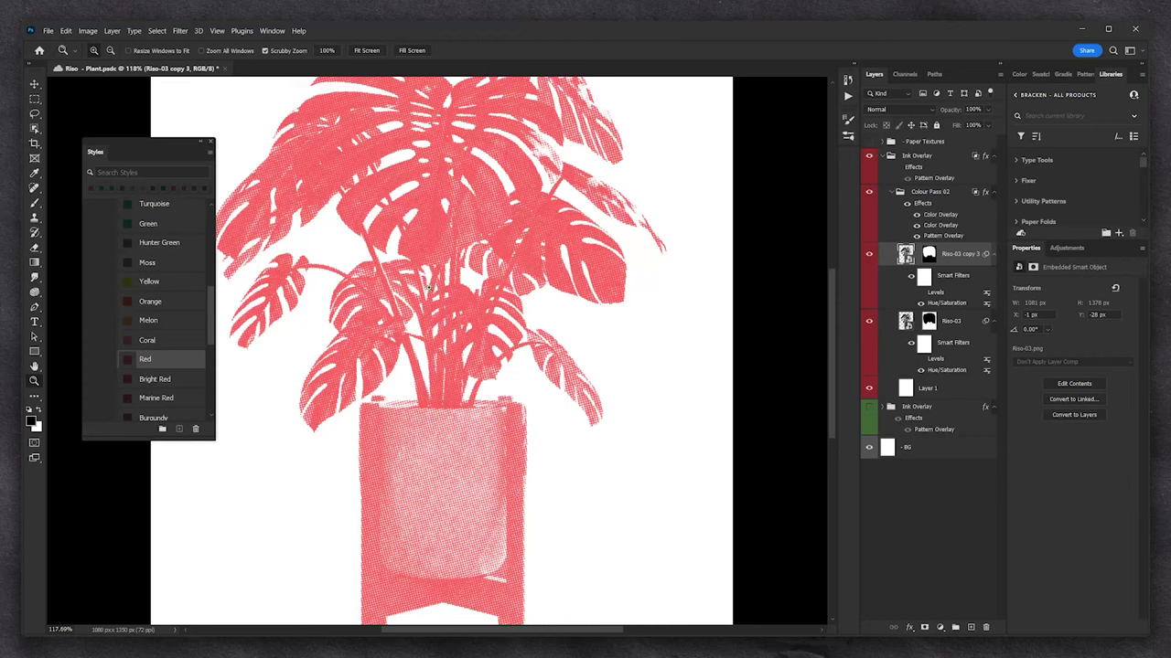
double_click(920, 304)
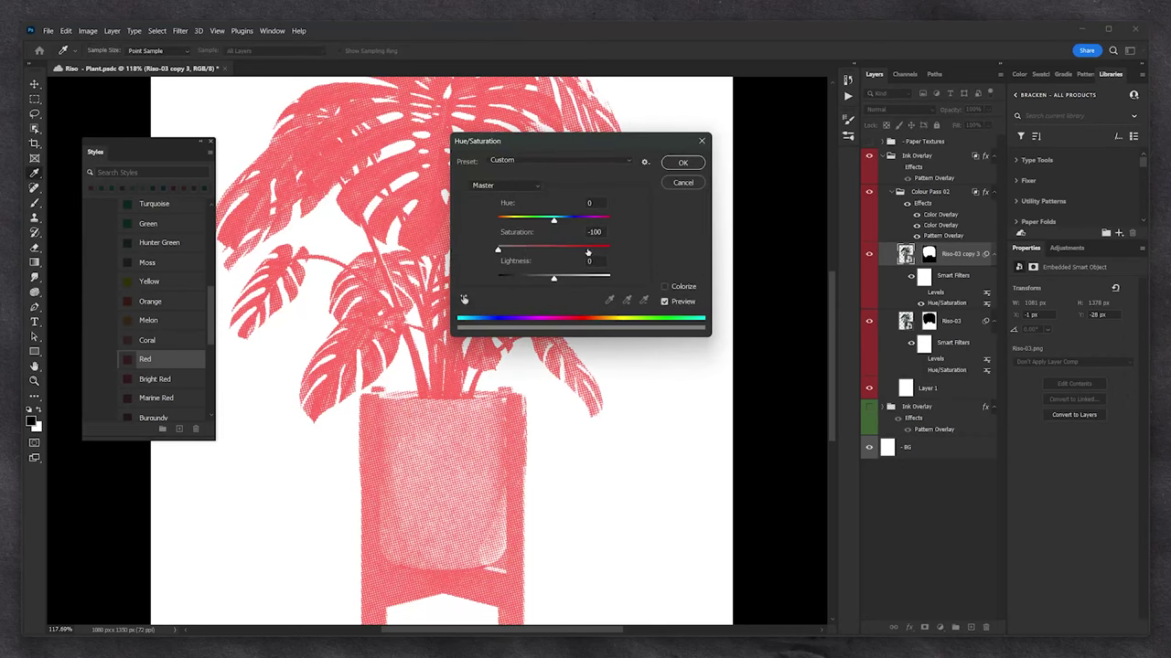
drag(510, 250, 586, 250)
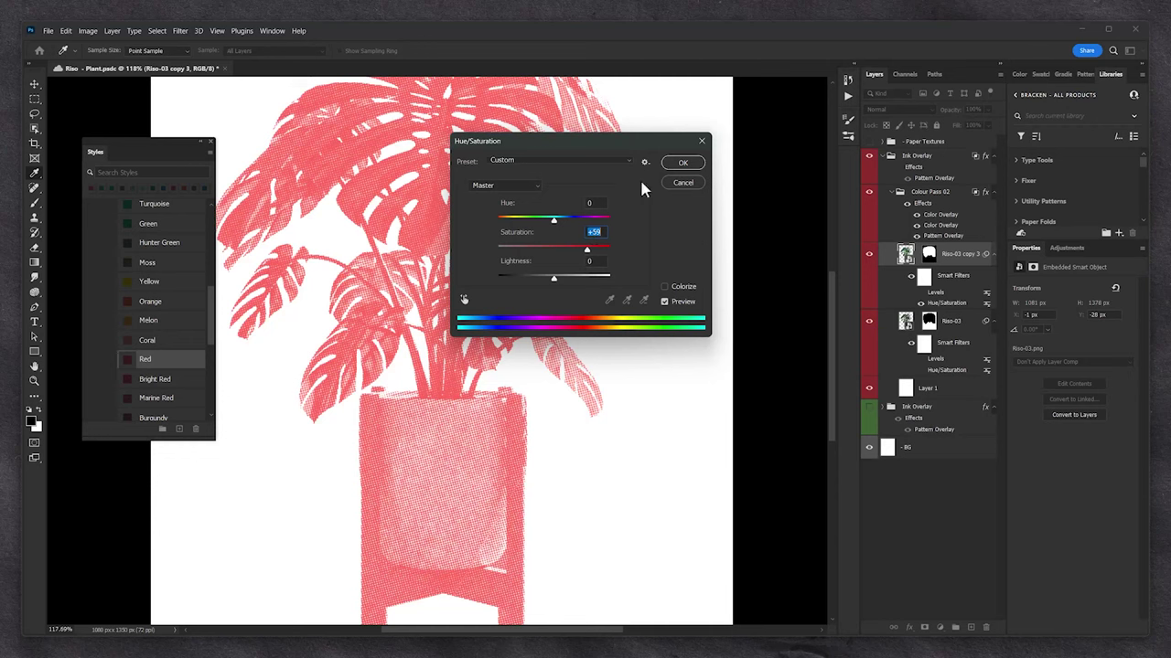
click(682, 165)
drag(578, 362, 614, 332)
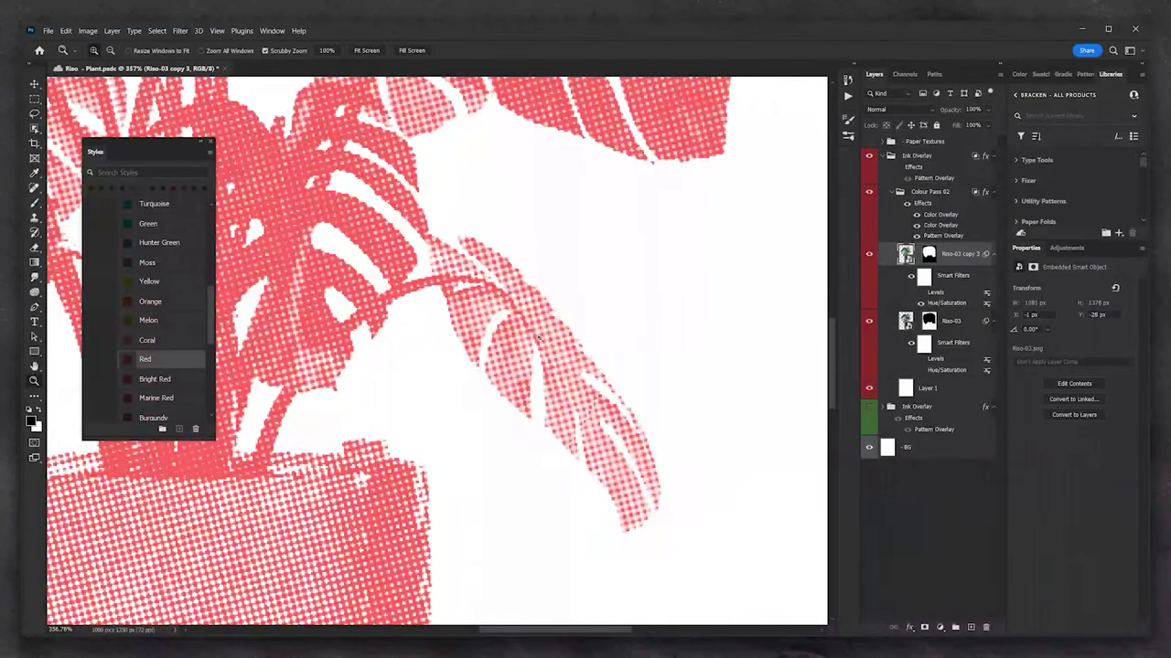
right_click(558, 367)
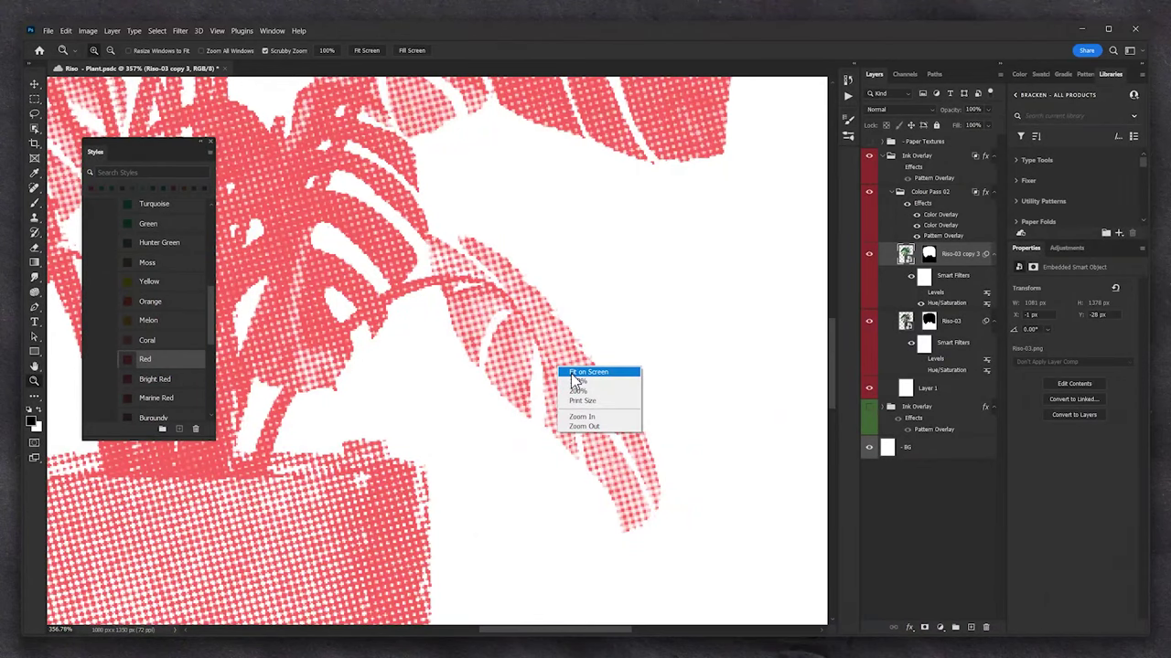
click(572, 373)
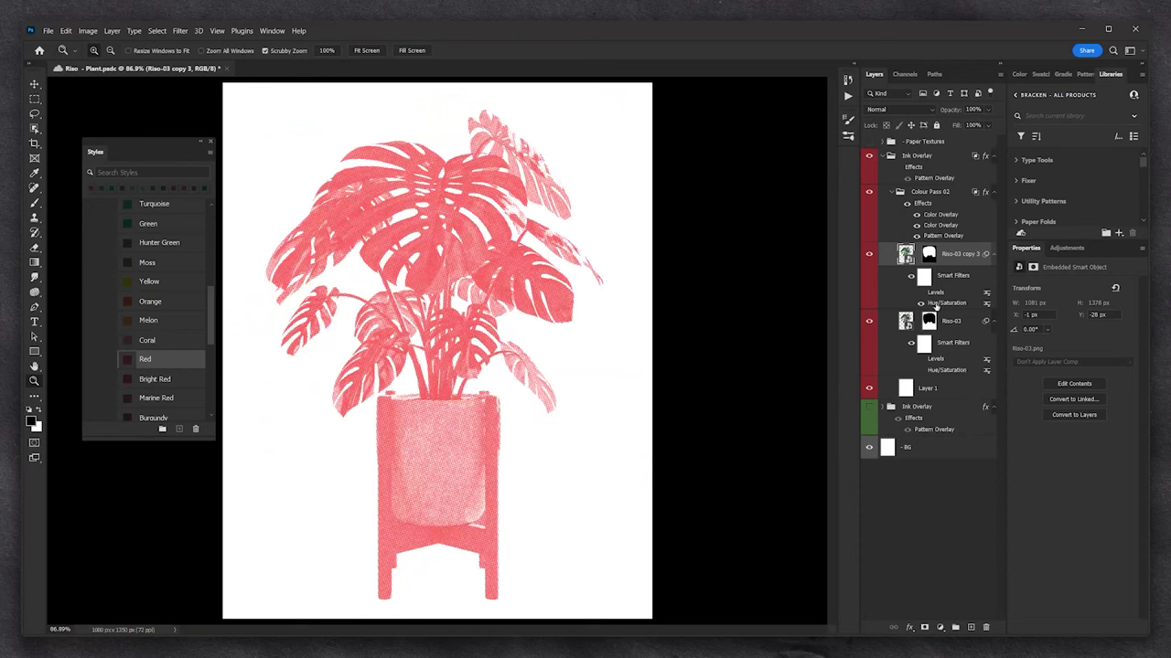
Return the saturation of Riso-03 copy 3's Hue/Saturation filter to -100
double_click(931, 305)
drag(585, 249, 462, 245)
click(682, 163)
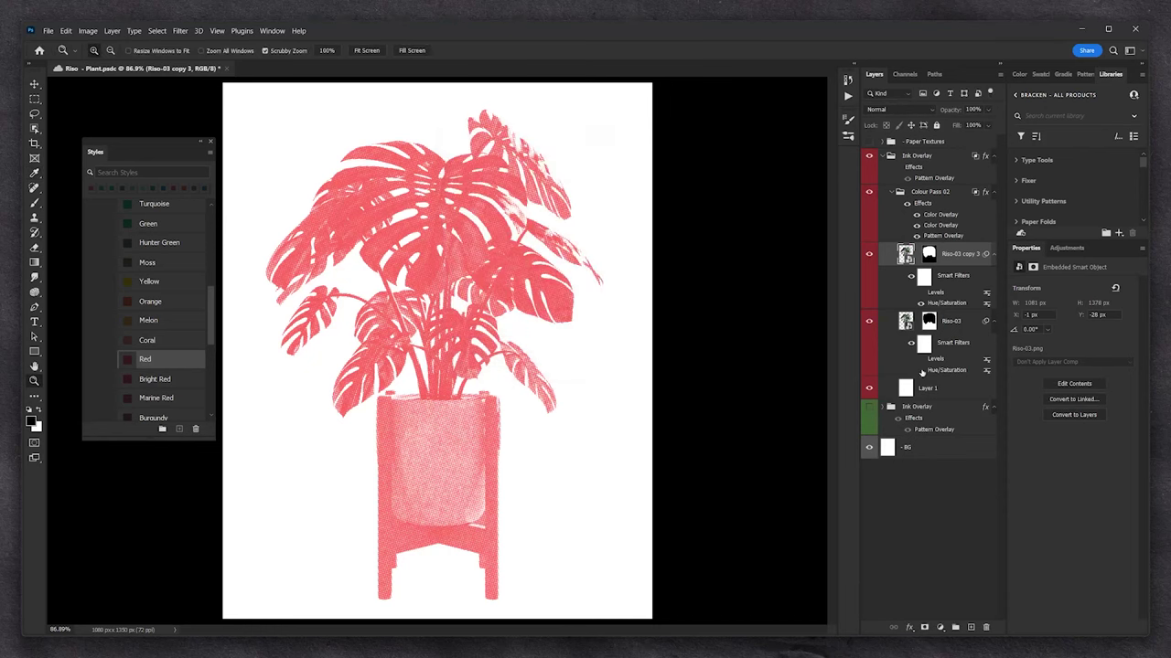
Turn the Levels filters back on for Riso-03 copy 3 and Riso-03, and show the green Ink Overlay group
click(922, 360)
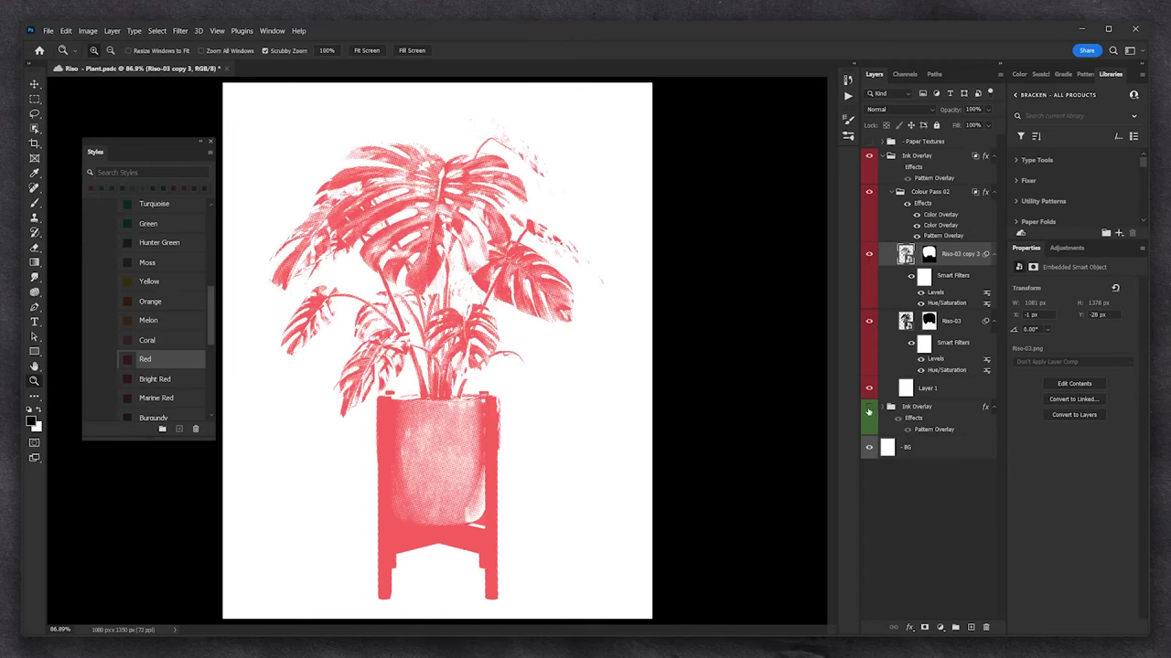
click(869, 411)
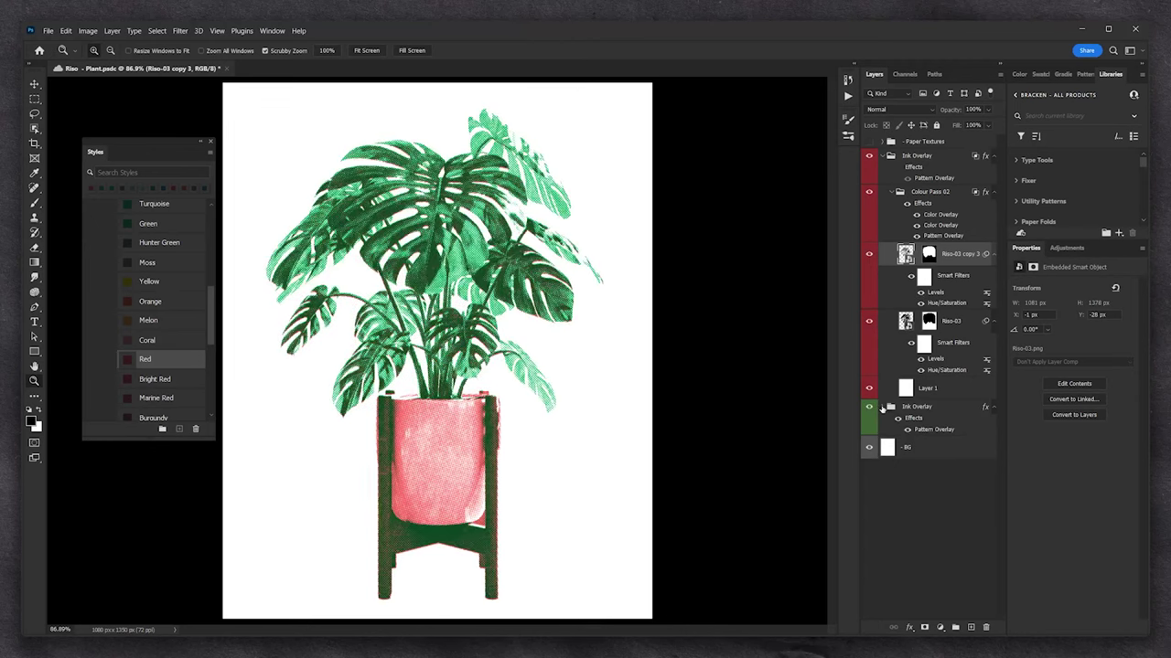
Try different black and white input levels in Riso-03 copy 3's Levels filter, with white at 54, and discard them
double_click(934, 292)
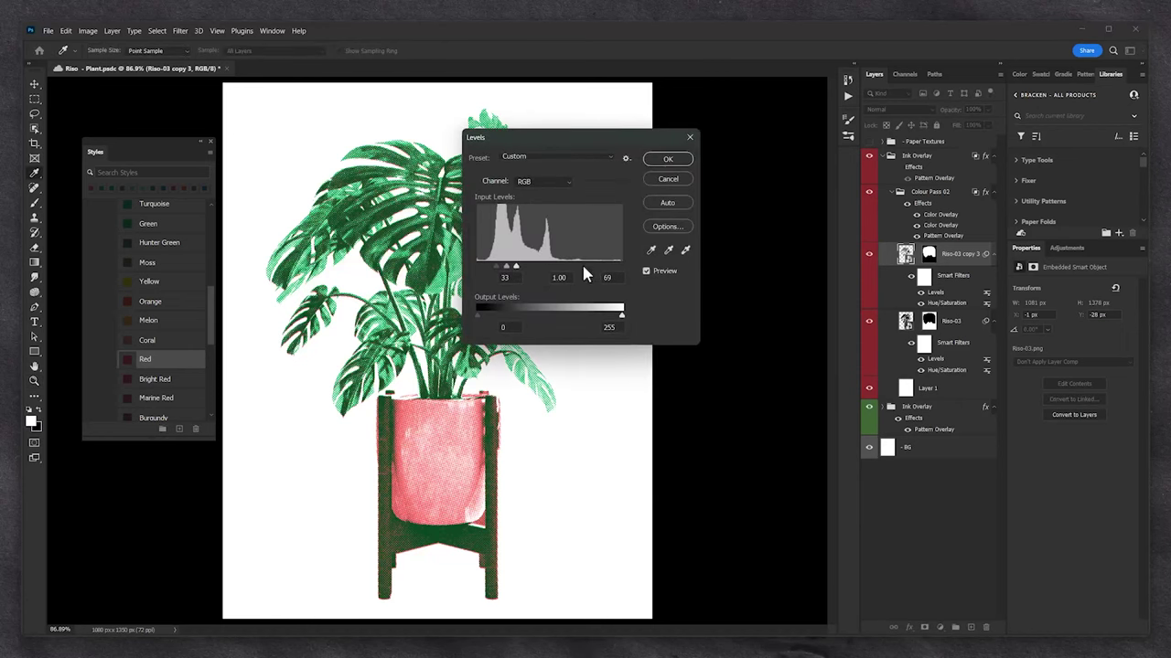
drag(525, 131, 686, 182)
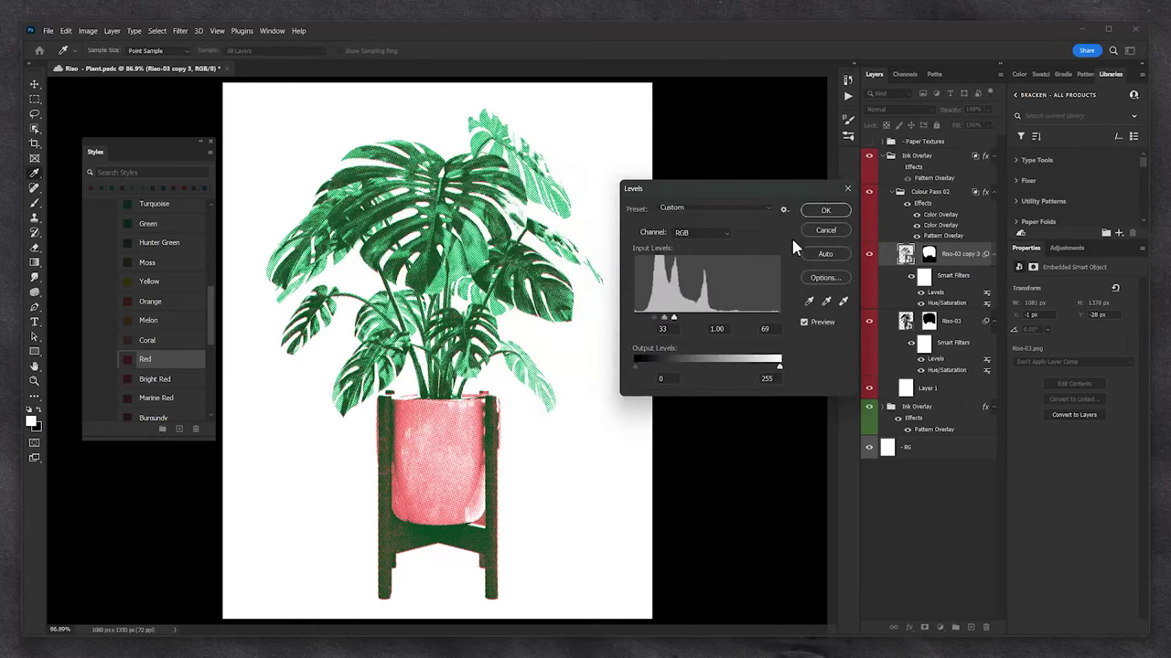
drag(652, 313, 653, 313)
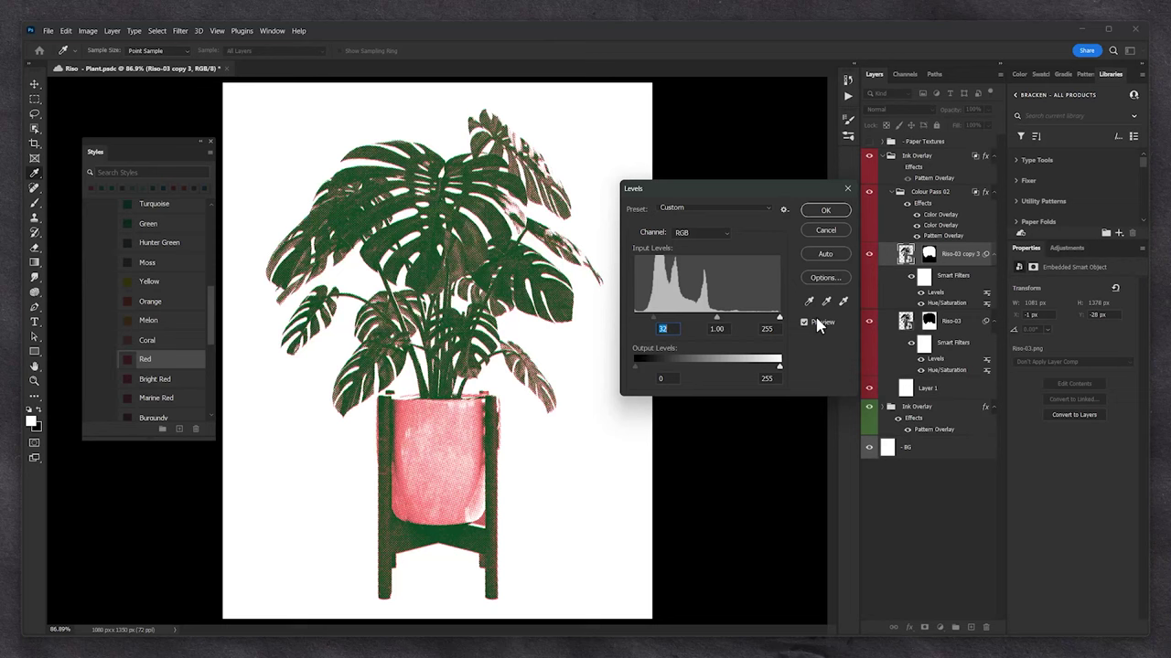
drag(780, 316, 663, 318)
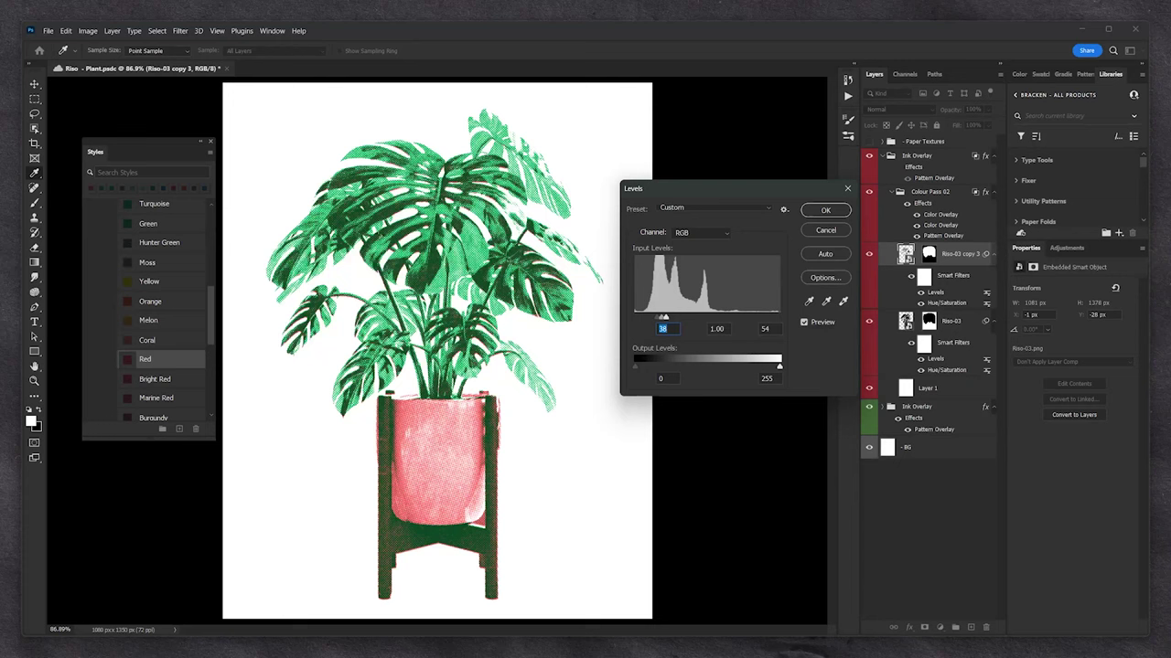
click(829, 230)
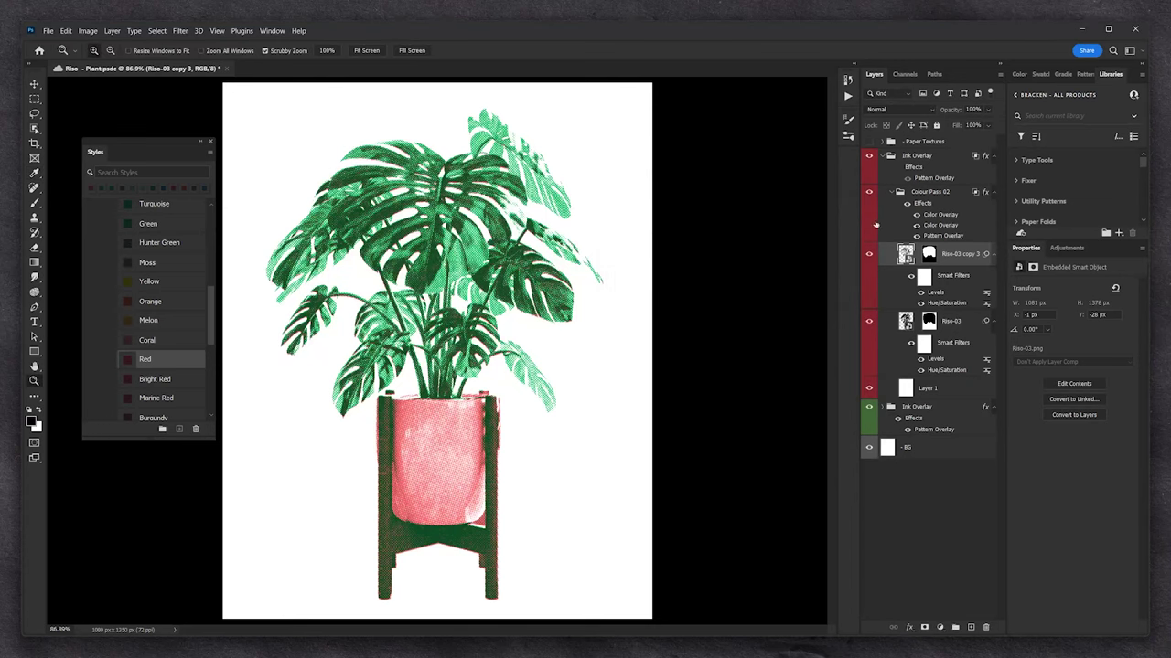
Adjust the black input level of the Levels filter on the red pass's Riso-03 layer
click(952, 331)
double_click(940, 359)
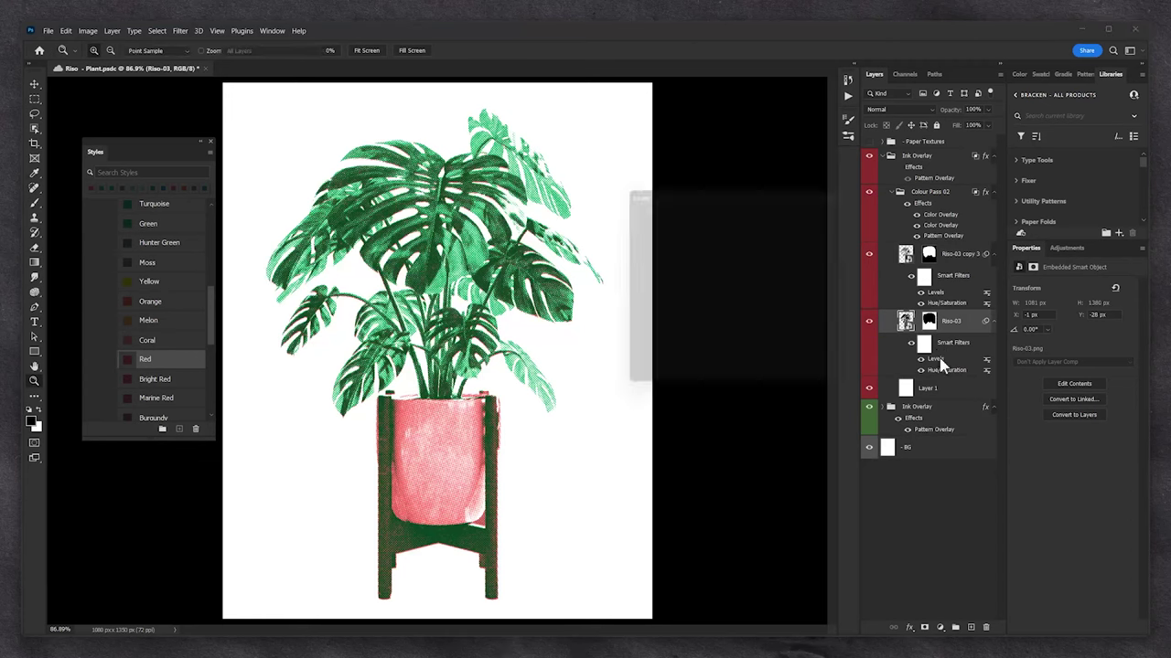
mouse_move(677, 318)
mouse_down()
mouse_move(697, 322)
mouse_move(679, 317)
mouse_up()
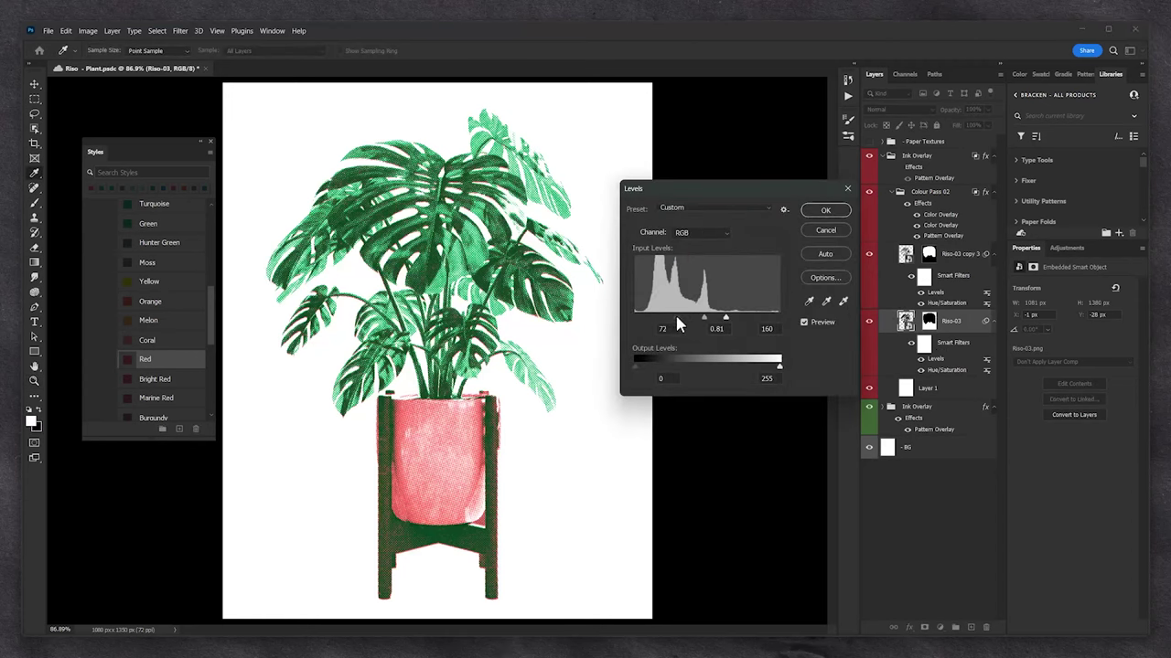
click(825, 210)
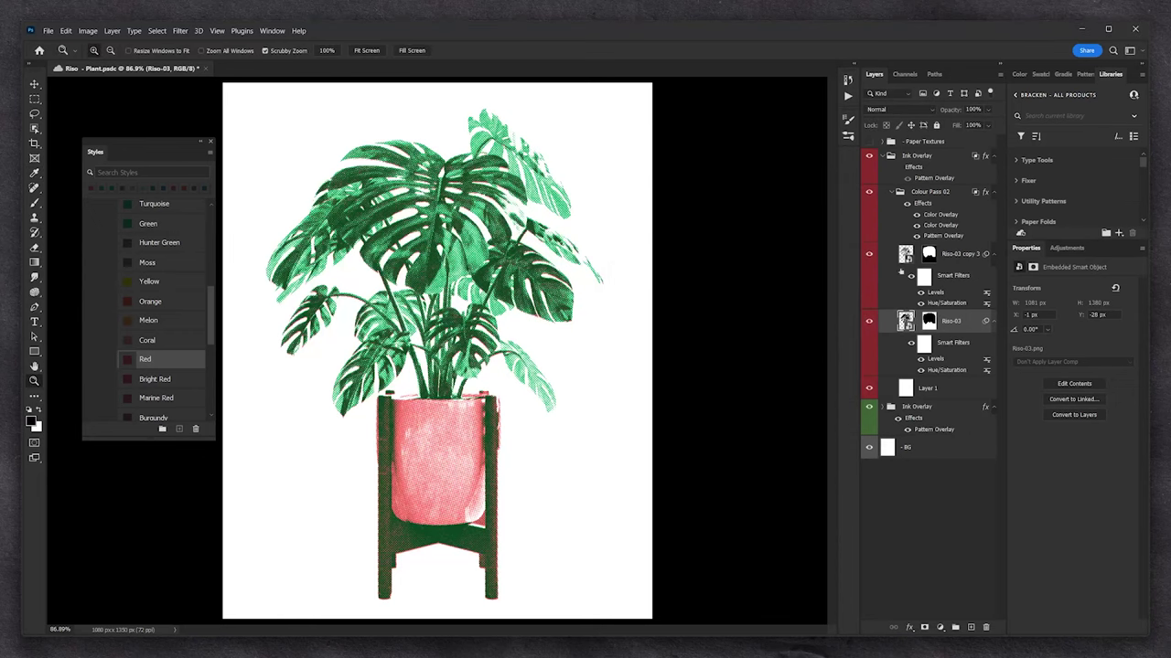
Collapse Colour Pass 02, then expand the green Ink Overlay group and select its Riso-03 copy layer
click(892, 192)
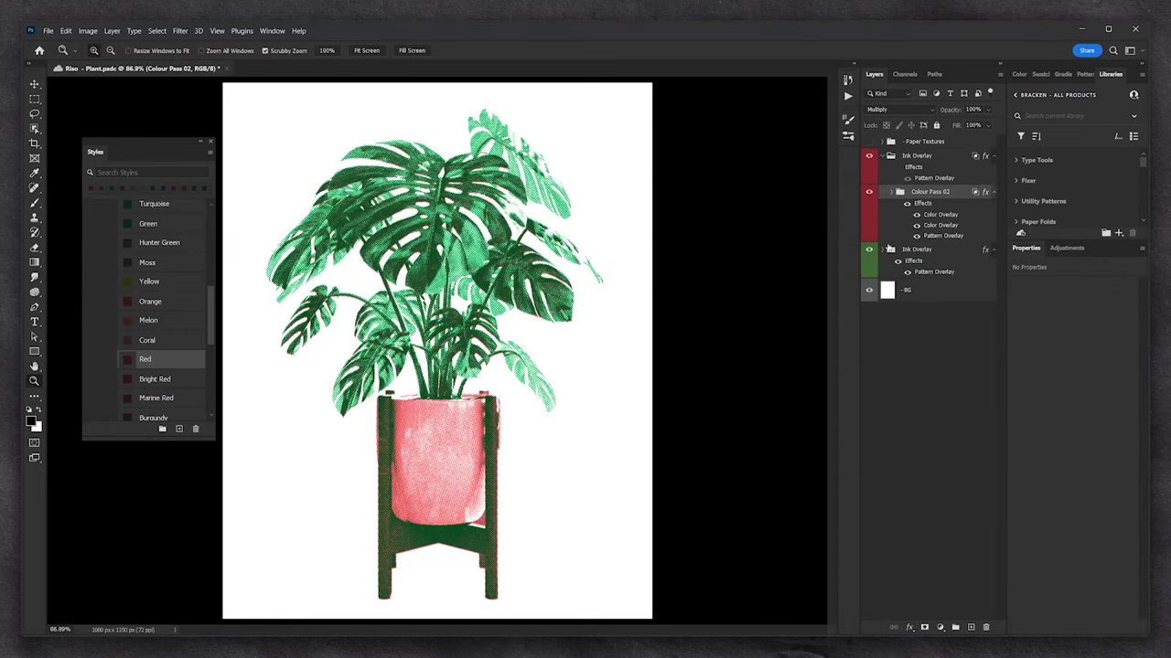
click(879, 256)
click(882, 251)
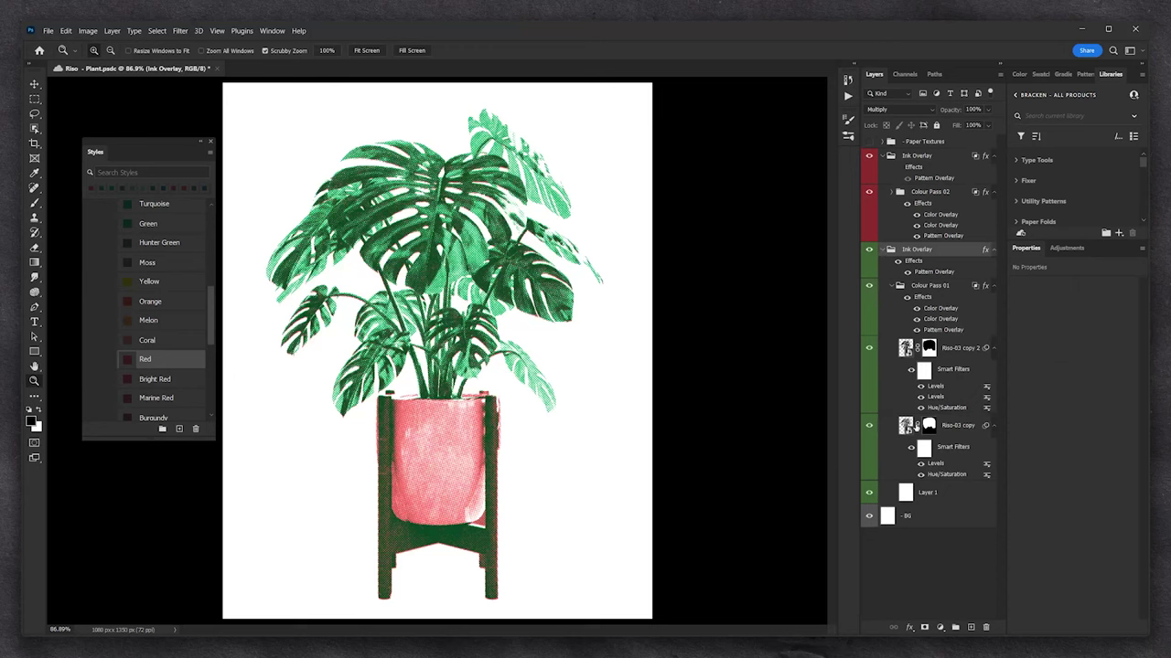
click(895, 427)
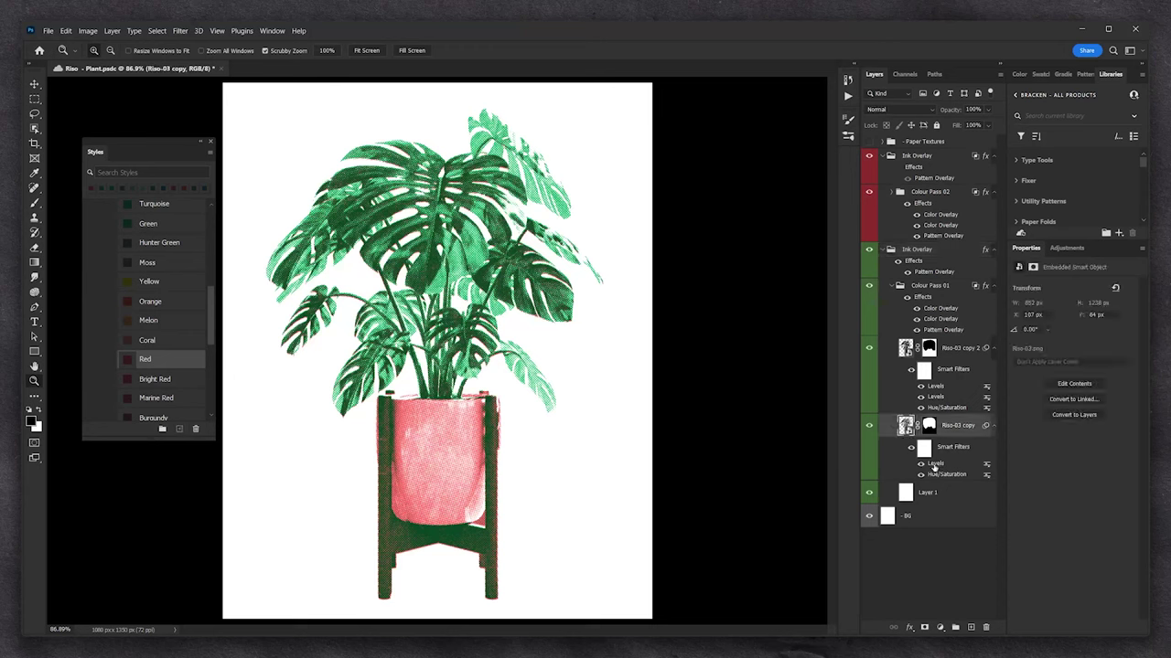
Set the Levels filter on Riso-03 copy 2 to a black input of 79 and a white input of 169
double_click(933, 464)
drag(672, 312, 679, 312)
text(213)
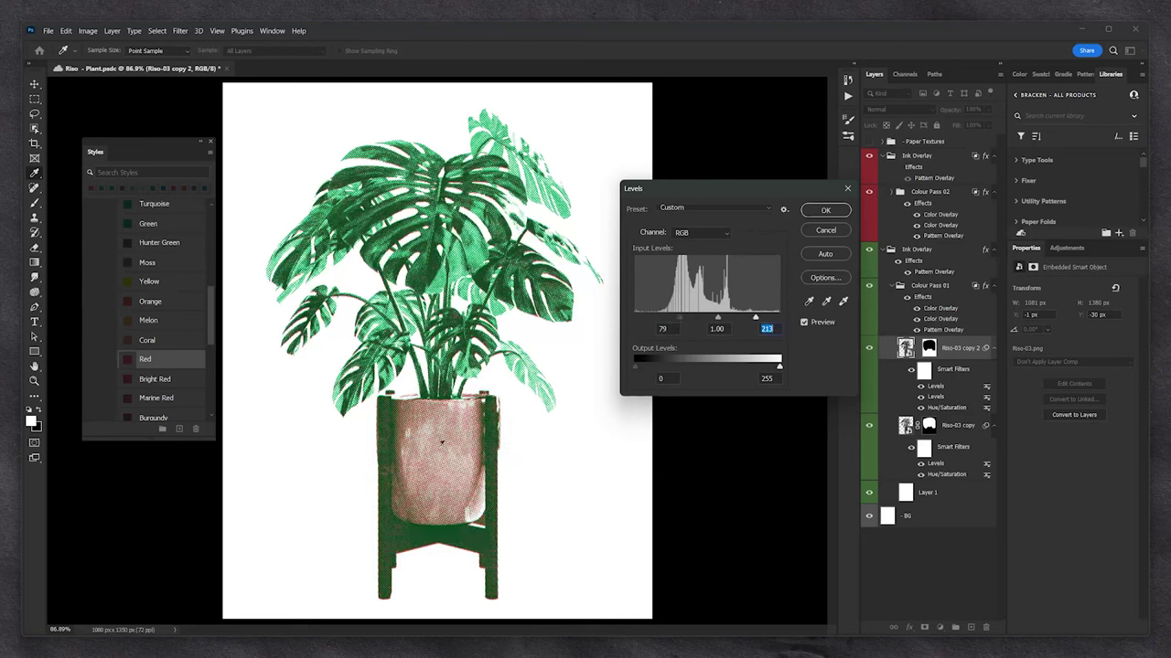
drag(741, 322, 722, 322)
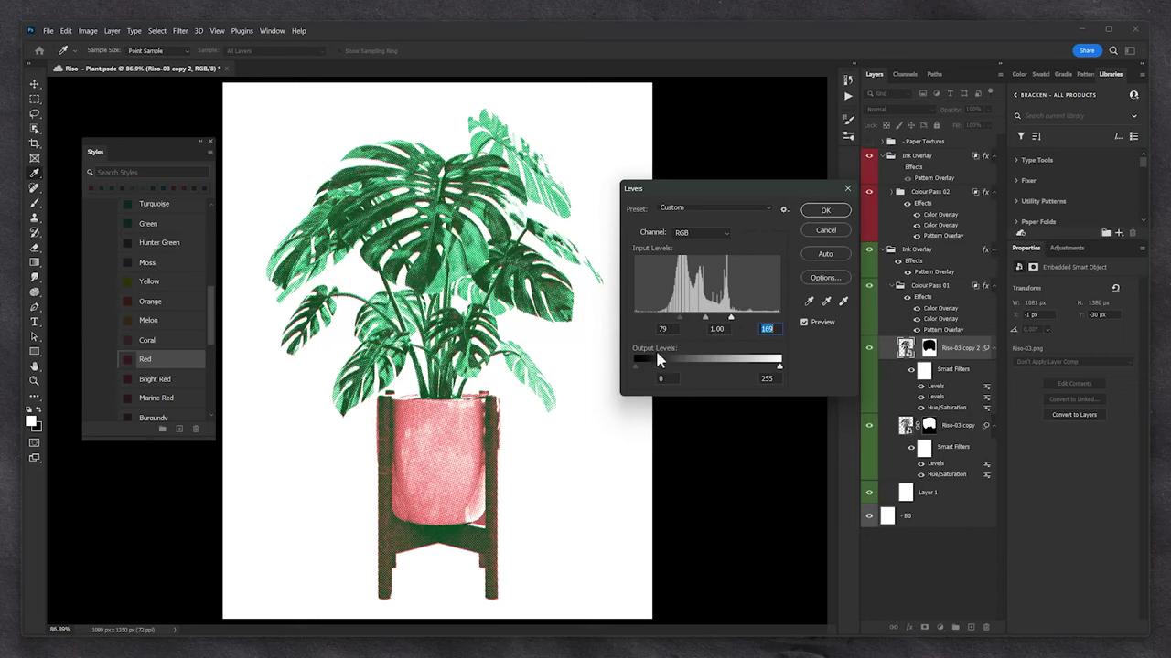
click(823, 212)
Turn off Colour Pass 02's effects, hide the red Ink Overlay group, and toggle both Levels filters on Riso-03 copy 2 to compare the pot
click(906, 203)
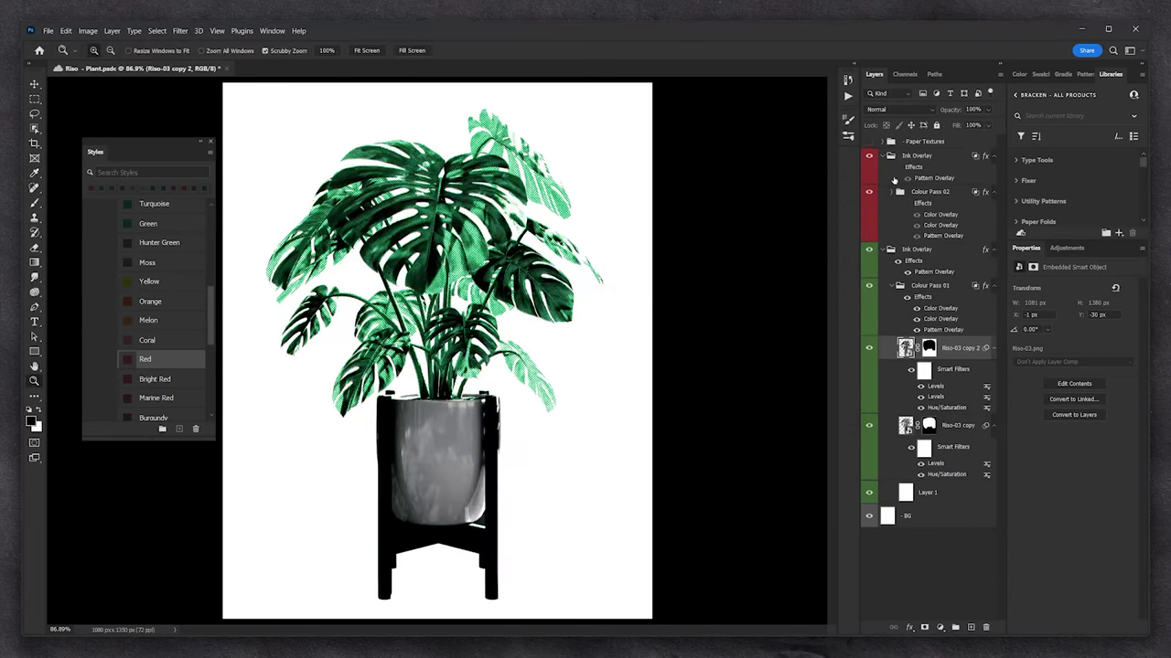
click(870, 157)
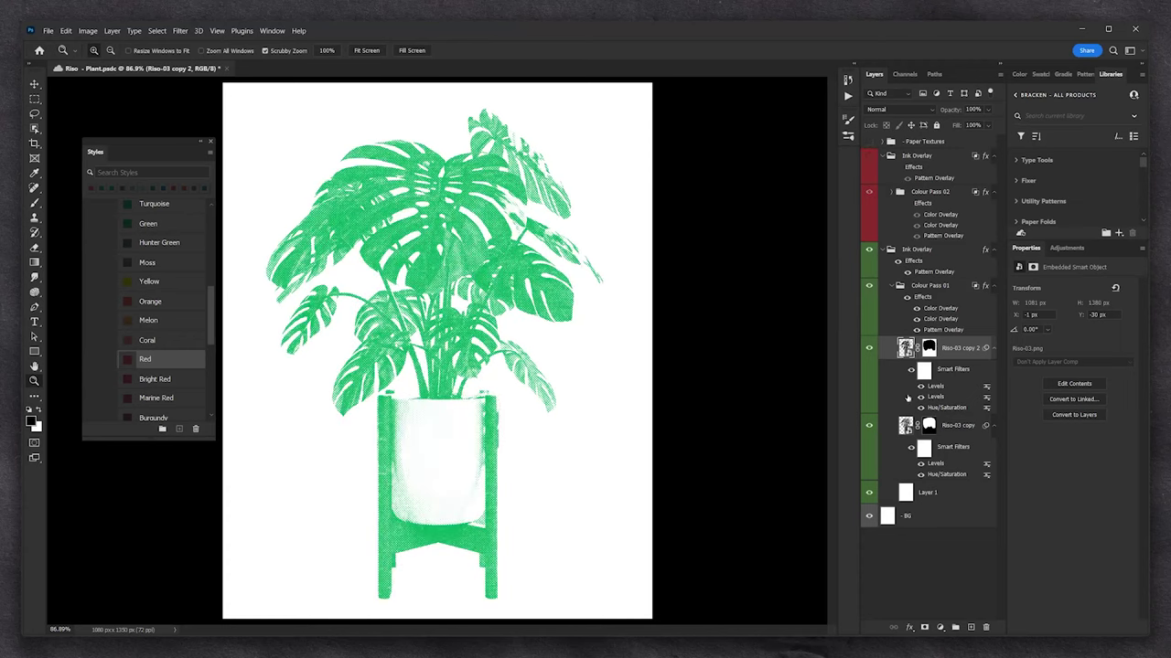
click(920, 397)
click(921, 386)
click(920, 397)
click(920, 386)
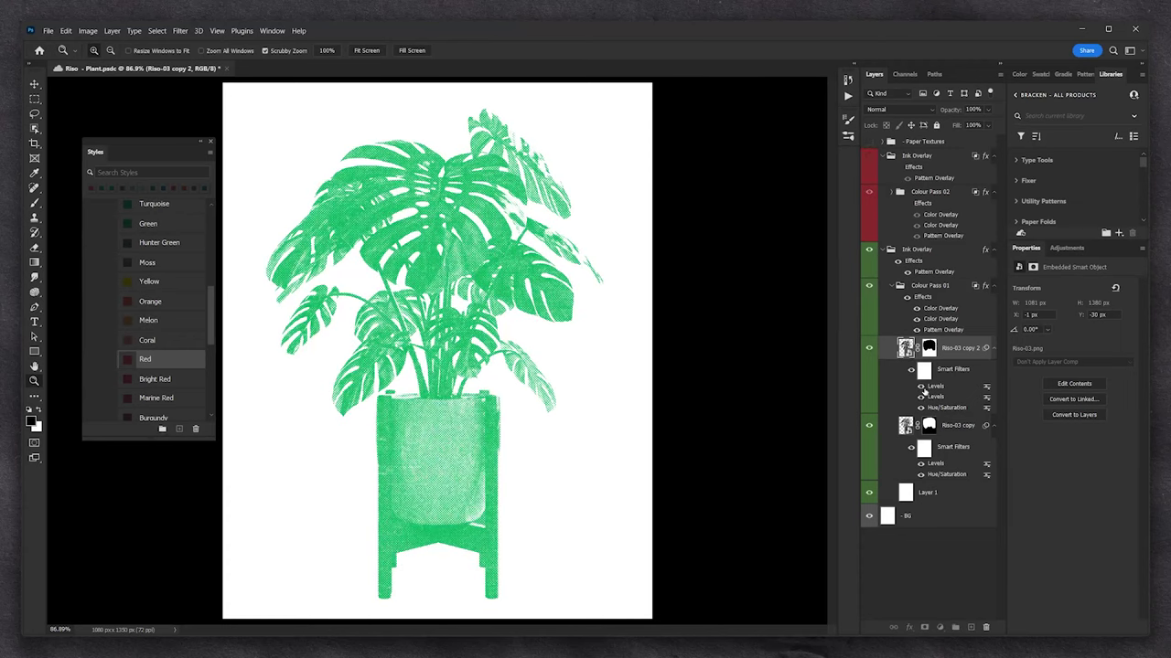
Show the red Ink Overlay group and turn on its effects along with those of Colour Pass 02
click(870, 158)
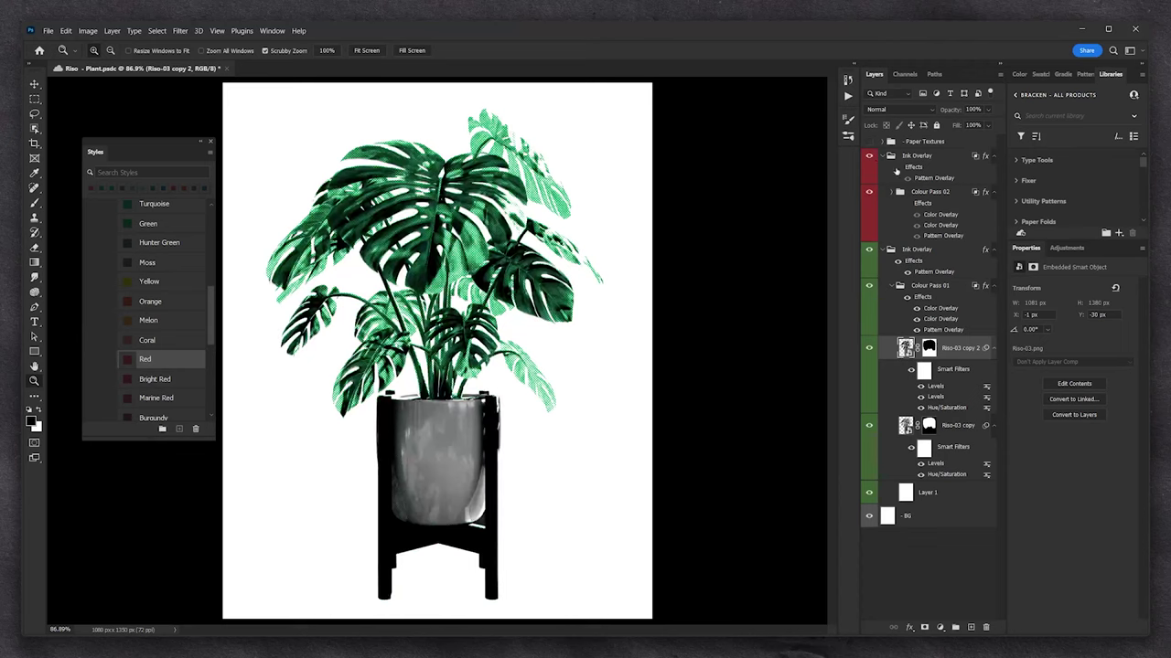
click(901, 167)
click(916, 214)
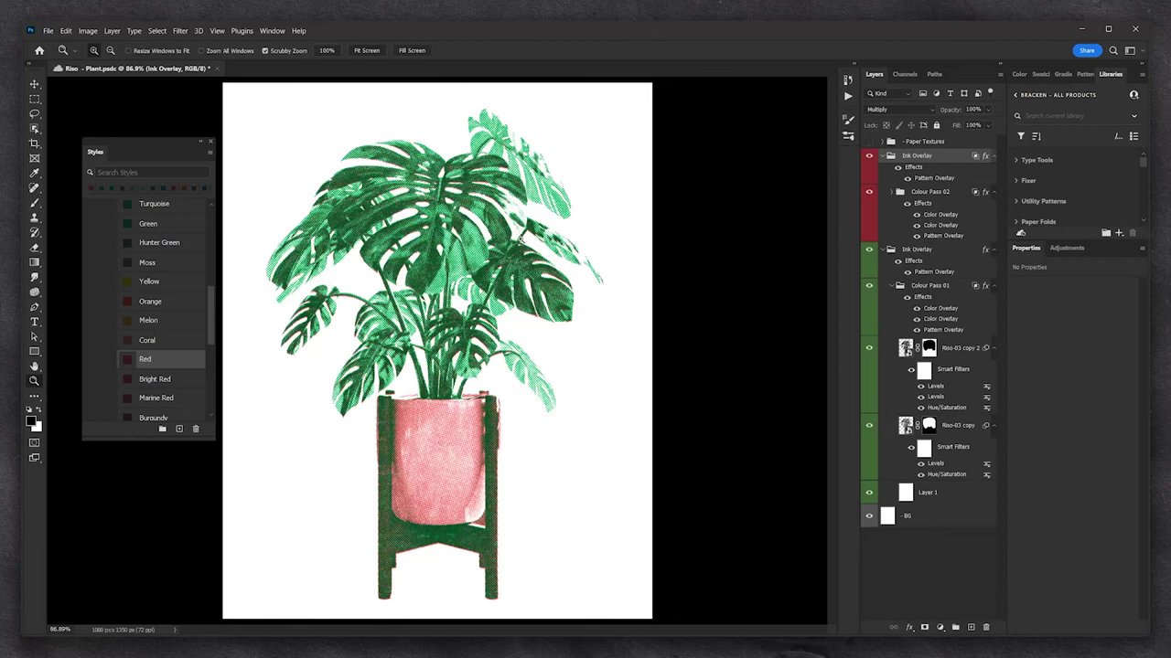
Select the green Ink Overlay group and toggle its Pattern Overlay to compare the ink texture on the leaves up close
click(914, 262)
click(919, 285)
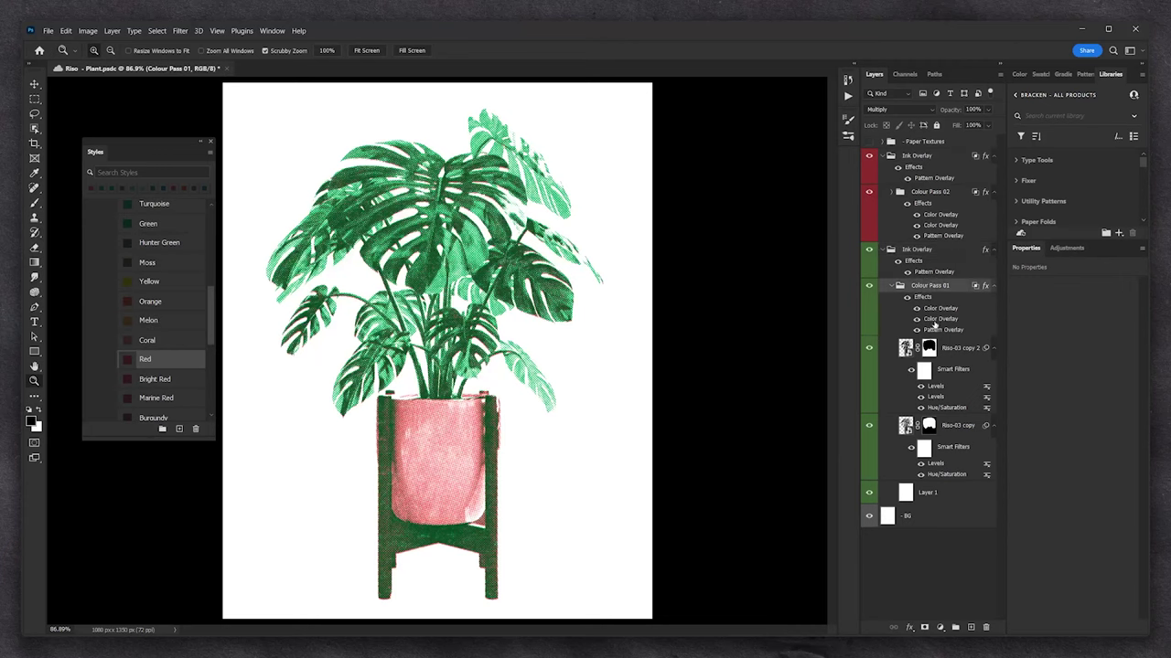
drag(534, 280, 545, 281)
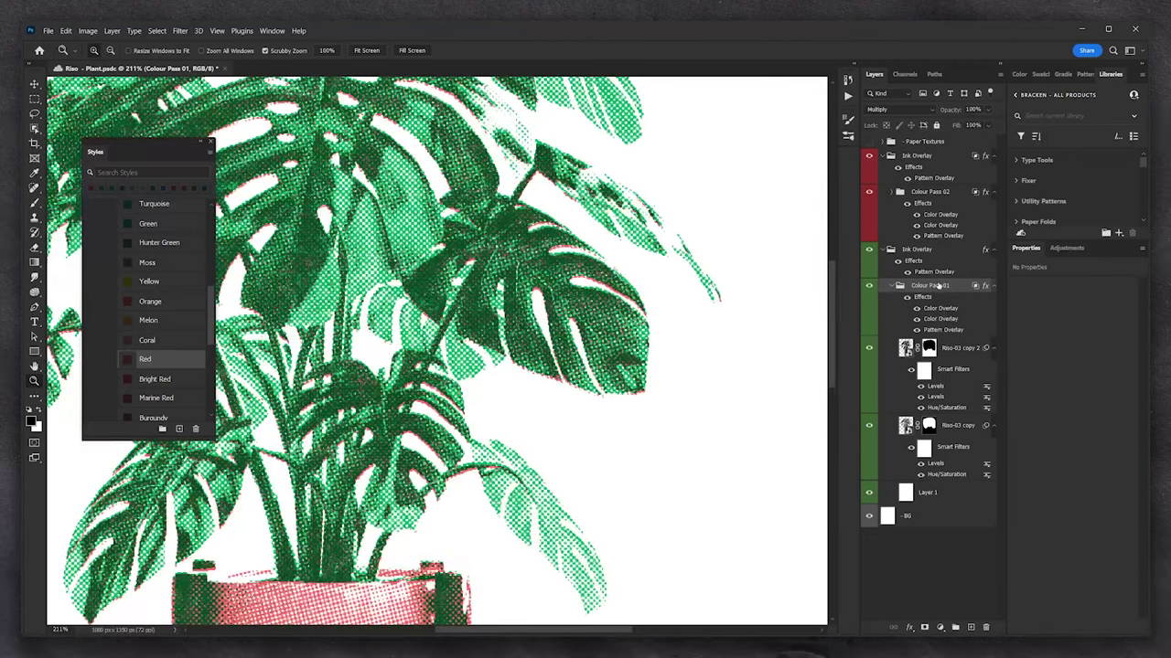
click(918, 251)
key(v)
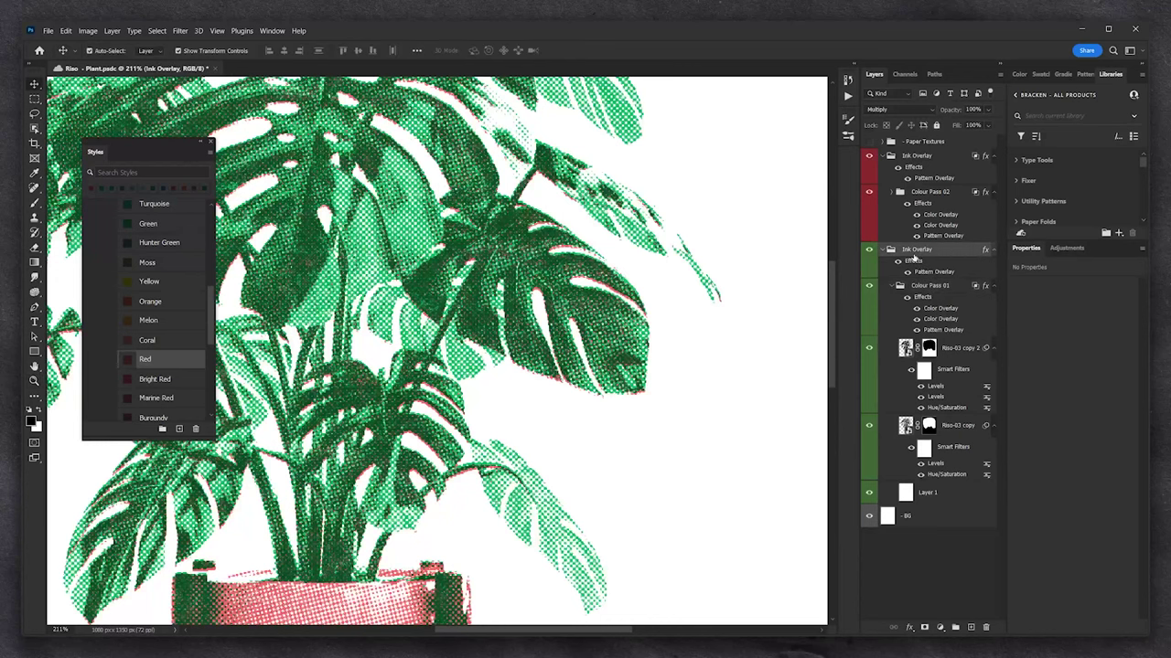
click(906, 273)
click(906, 274)
click(907, 273)
click(907, 273)
click(906, 273)
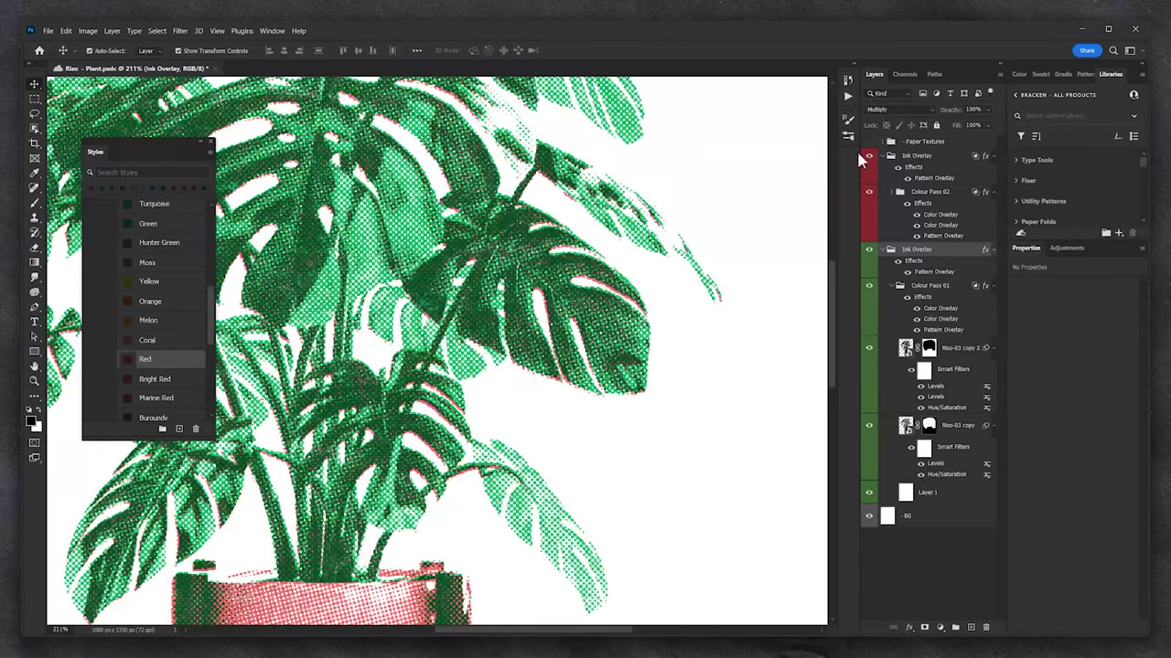
Show and select the Paper Textures group above the two ink overlays
right_click(486, 271)
click(487, 277)
key(z)
right_click(408, 258)
click(453, 275)
right_click(426, 265)
click(834, 197)
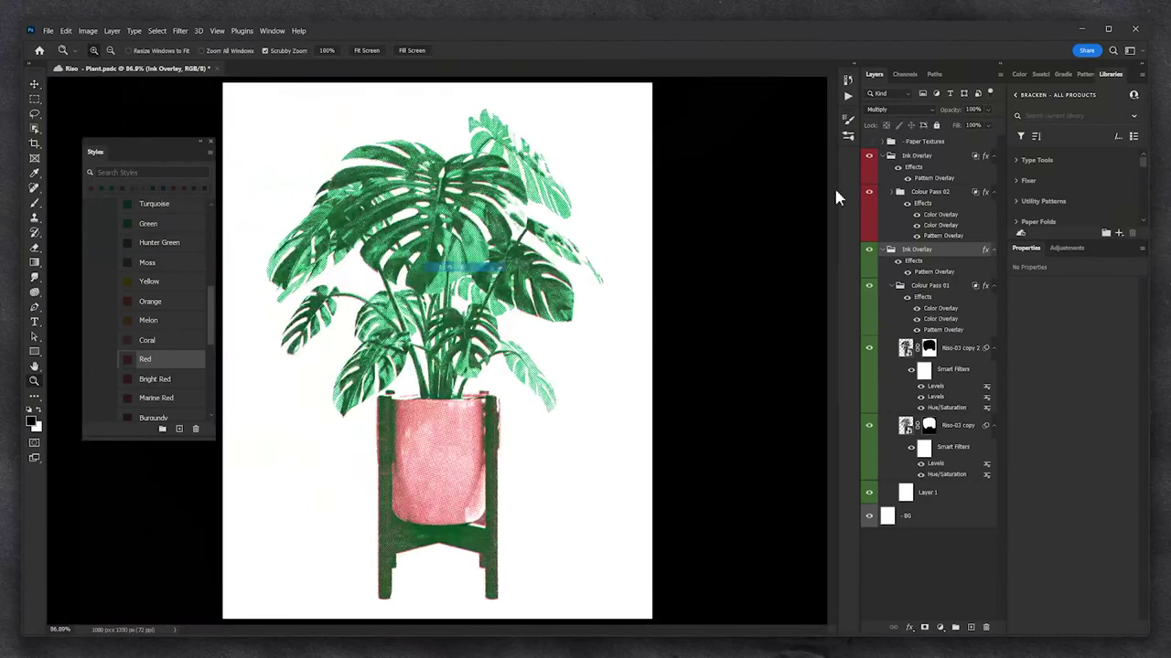
click(869, 141)
click(910, 142)
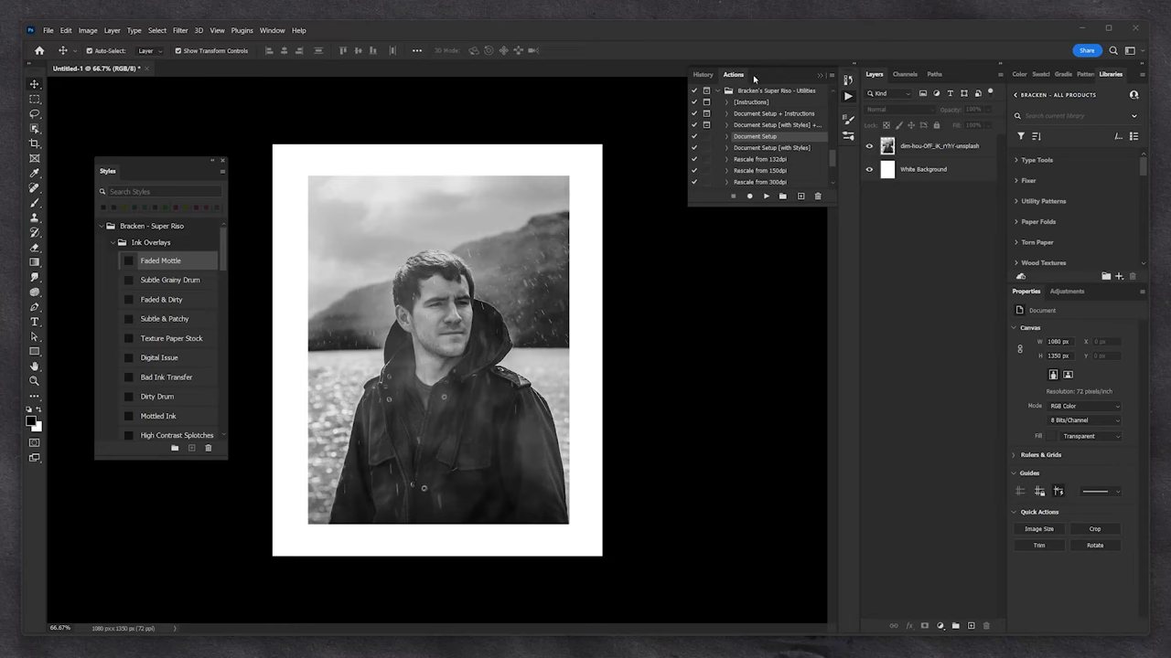
Close and reopen the Actions panel containing the Bracken's Super Riso - Utilities set
click(271, 32)
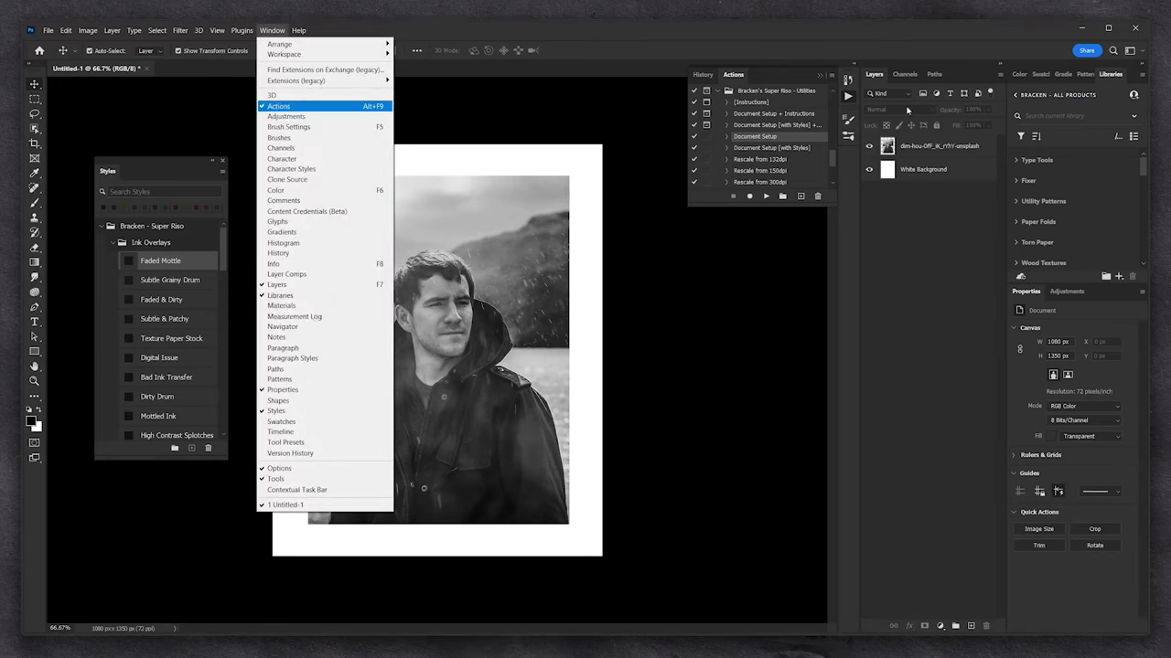
click(847, 98)
click(847, 98)
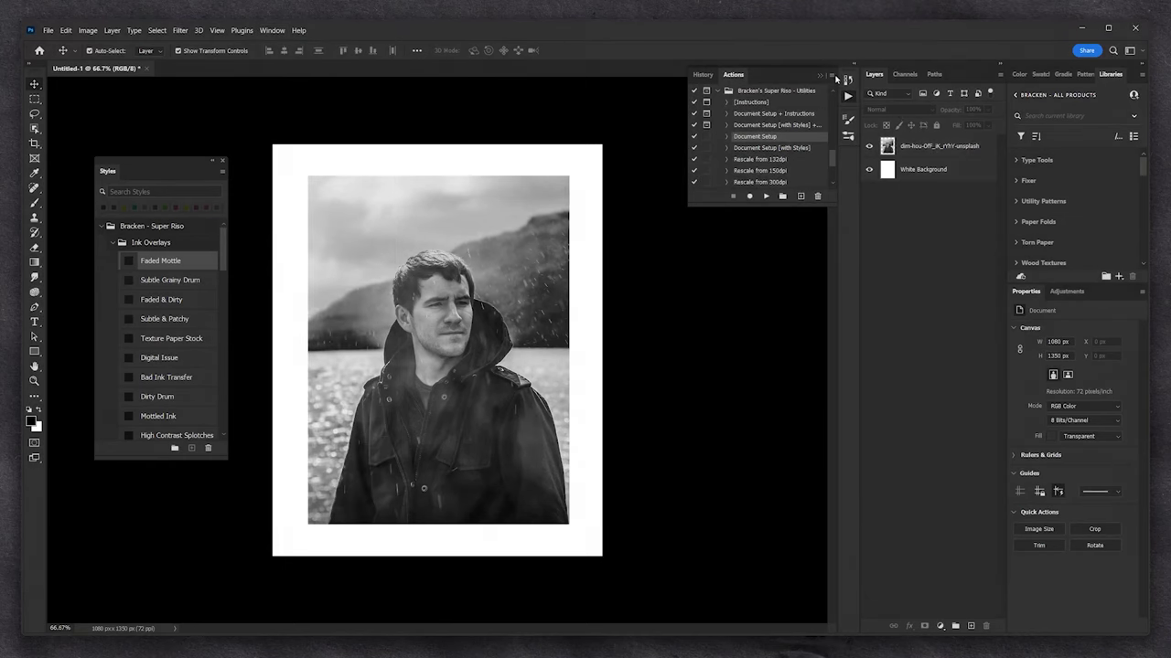
Run the Document Setup action from the Bracken's Super Riso - Utilities set on the coat portrait document
click(832, 77)
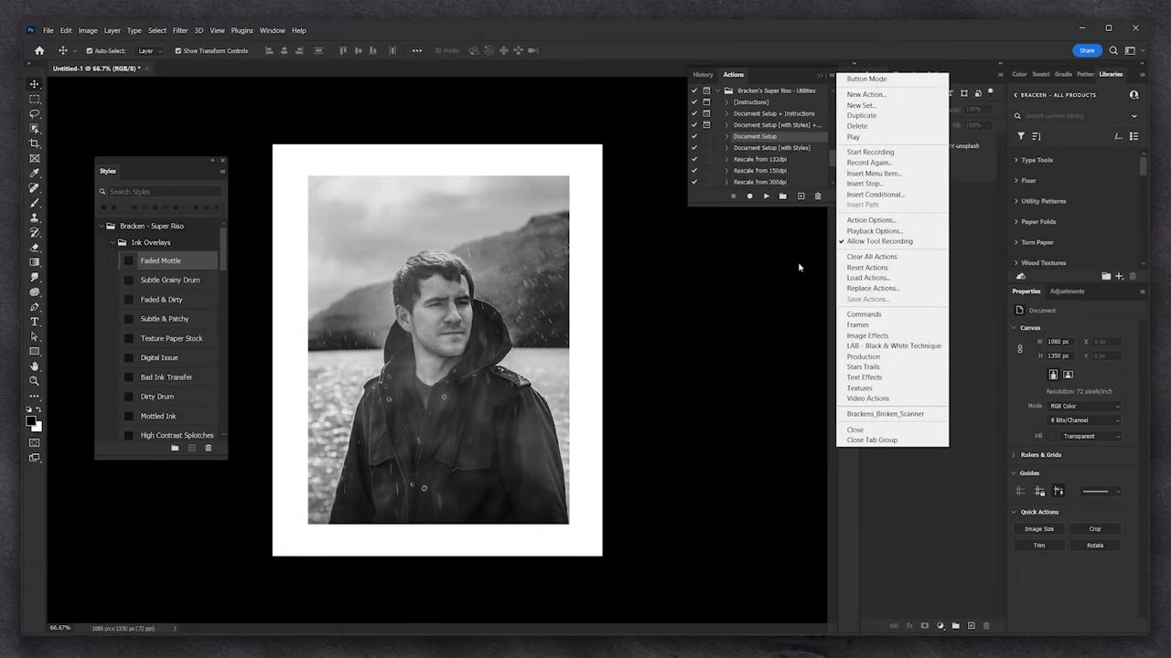
click(762, 138)
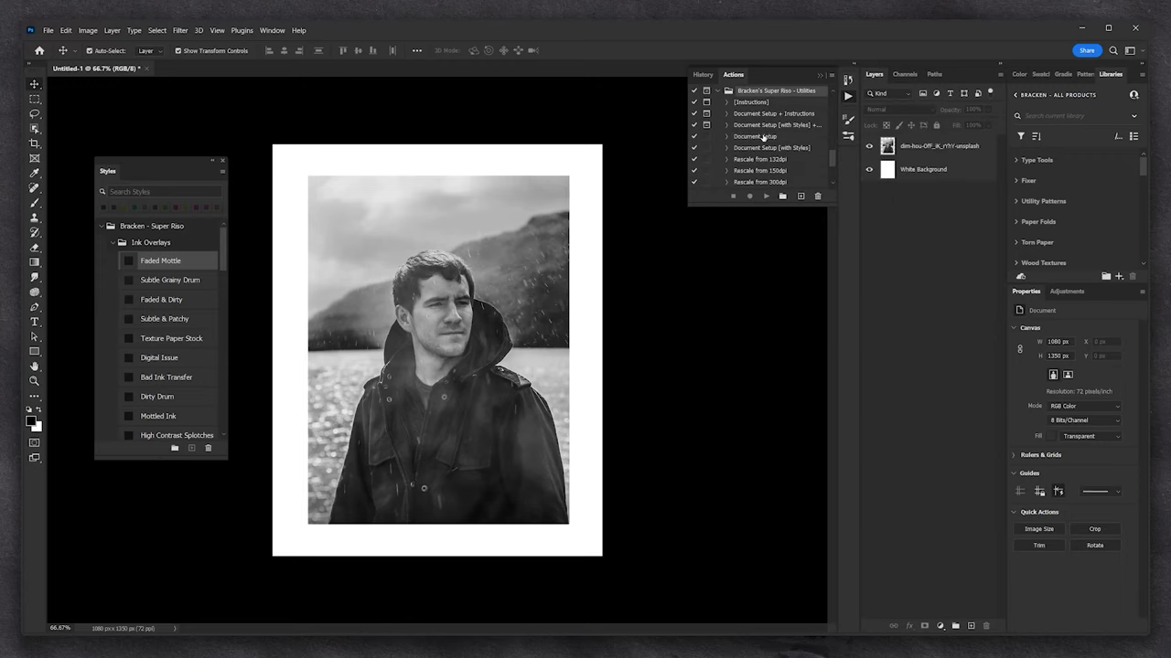
click(763, 137)
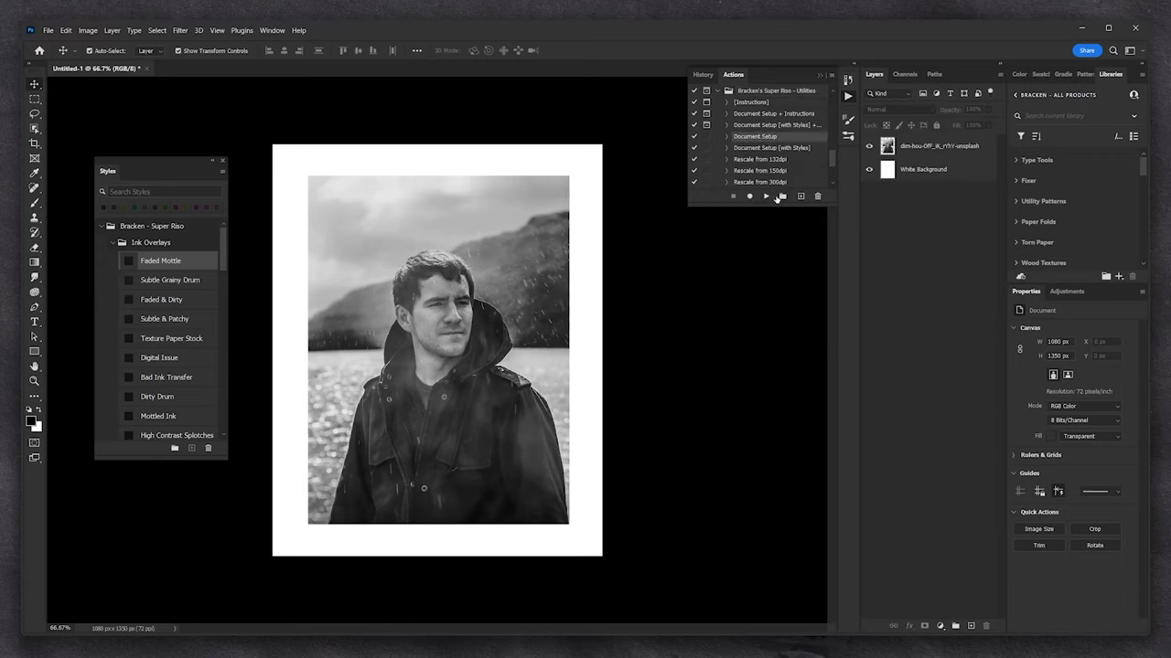
click(766, 196)
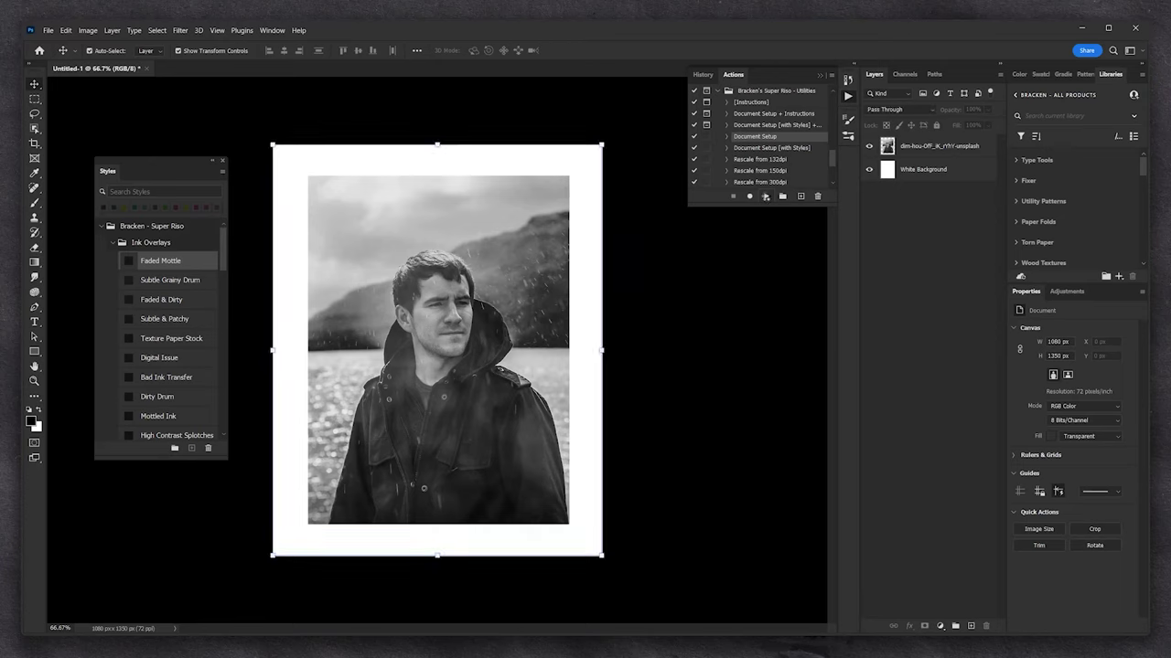
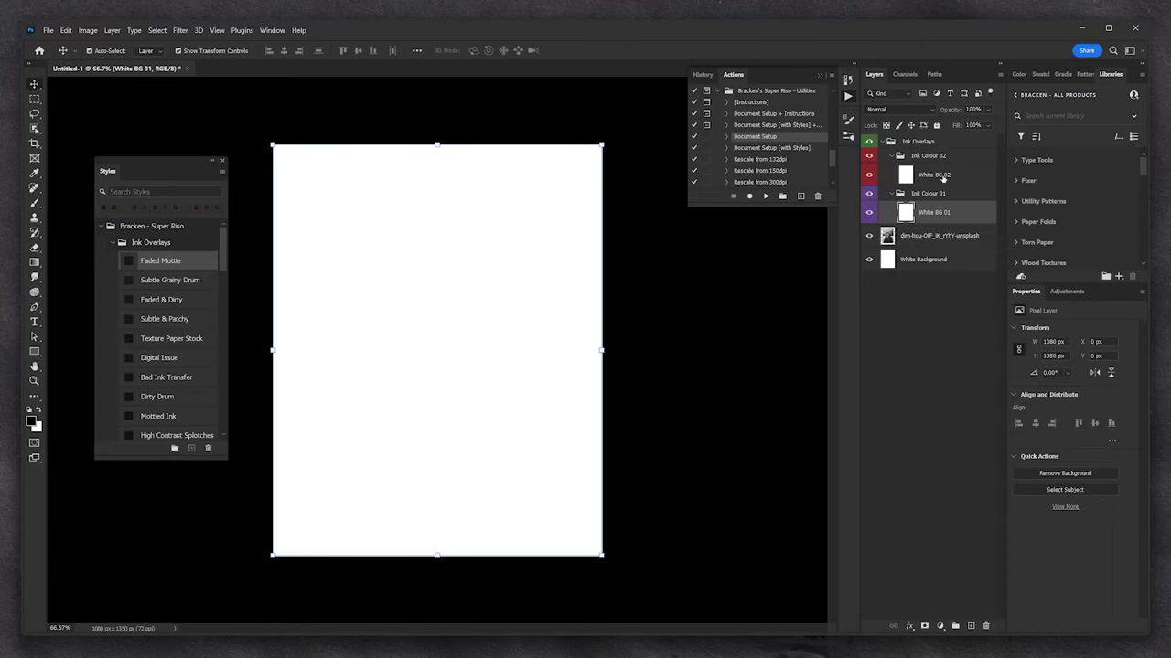
Move the coat portrait into the Ink Colour 01 group and place a copy of it in Ink Colour 02
click(933, 237)
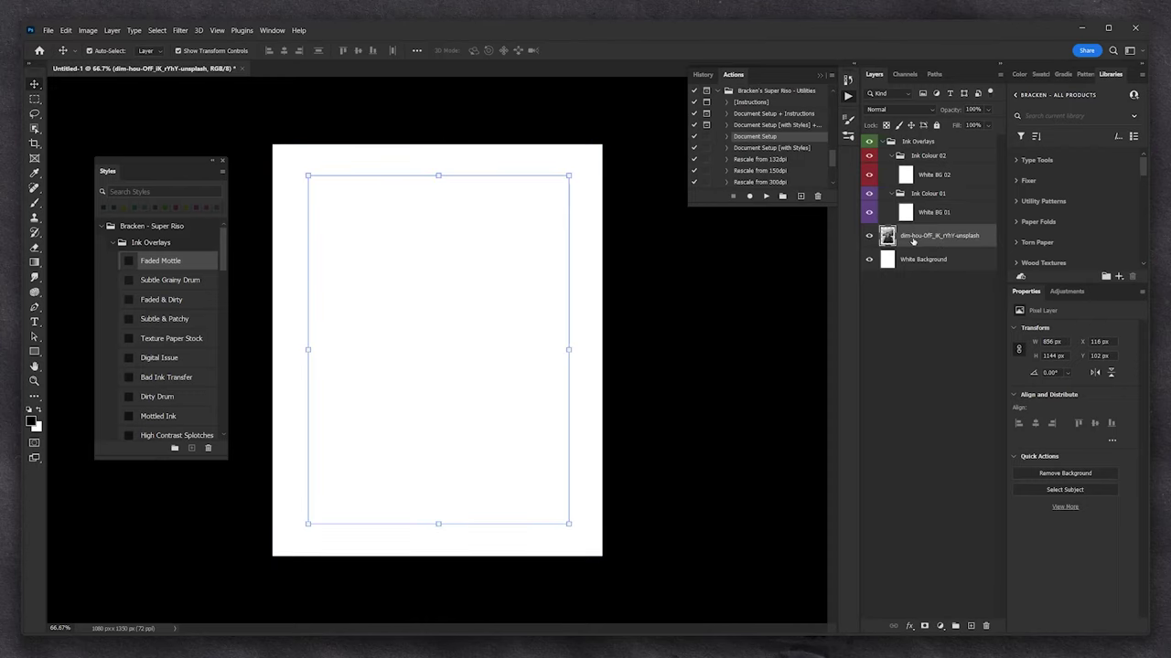
drag(915, 237, 933, 174)
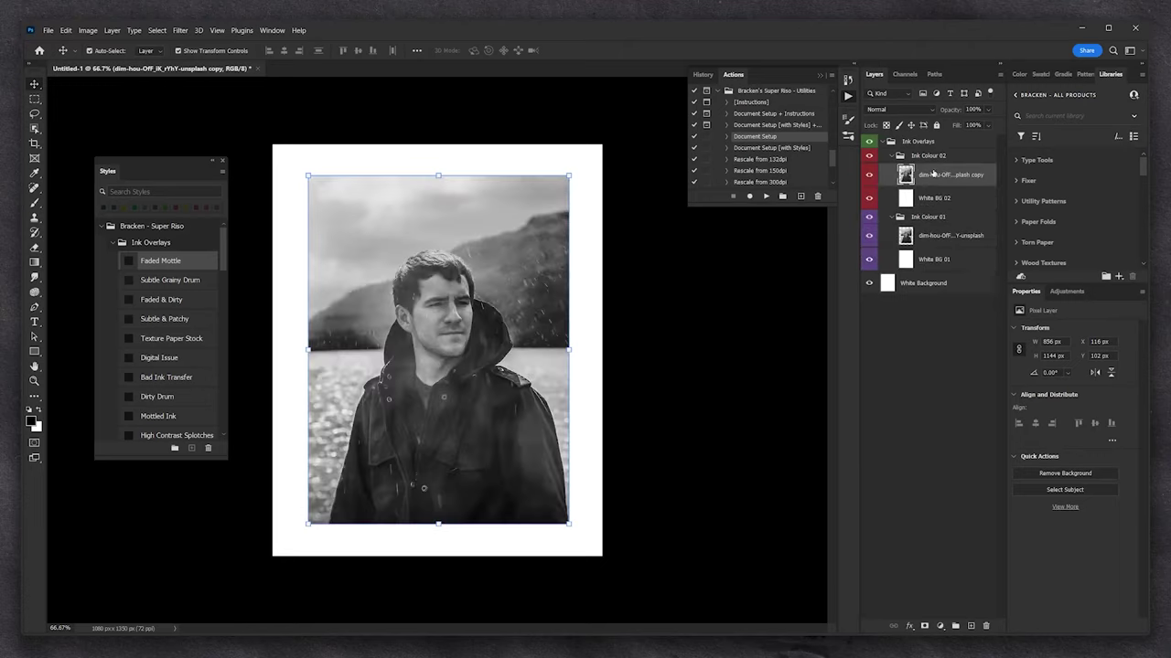
Apply the Grain (Fine) Hunter Green style to the Ink Colour 01 group and Yellow to Ink Colour 02
click(929, 218)
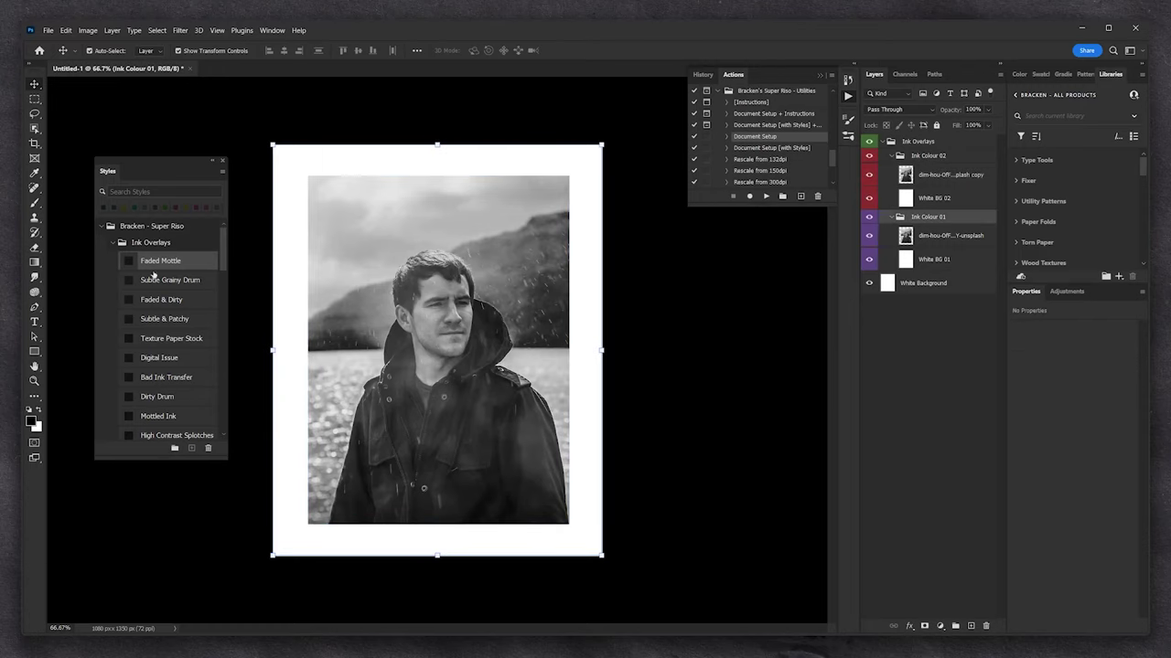
click(111, 243)
scroll(172, 356, down, 2)
scroll(174, 389, down, 3)
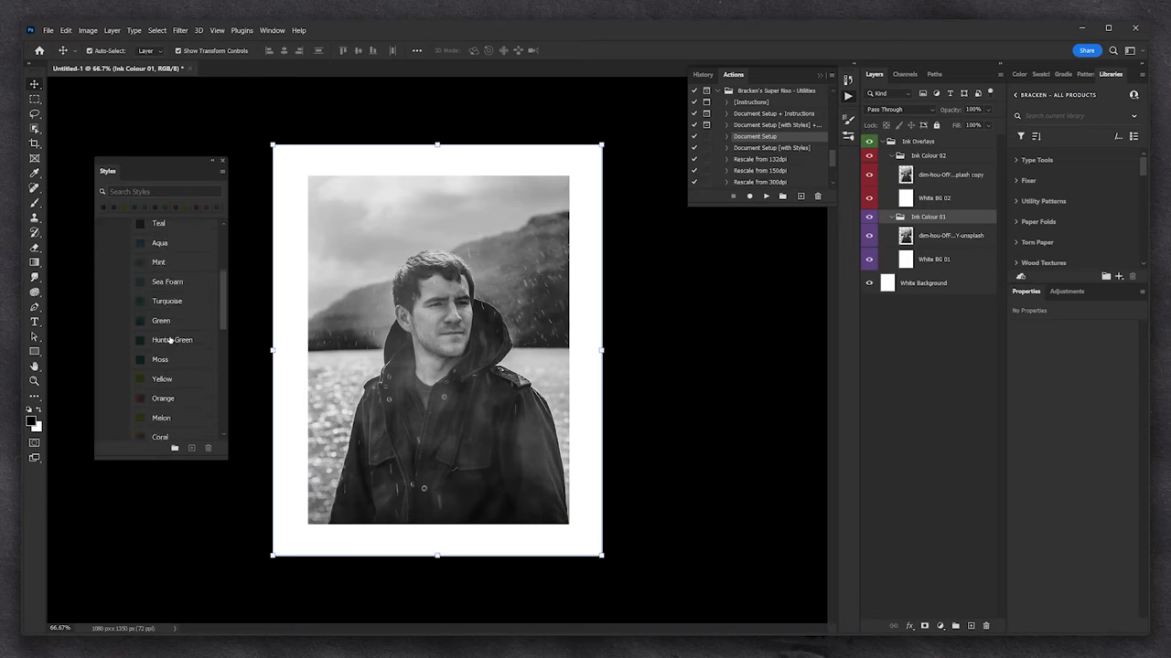
click(169, 338)
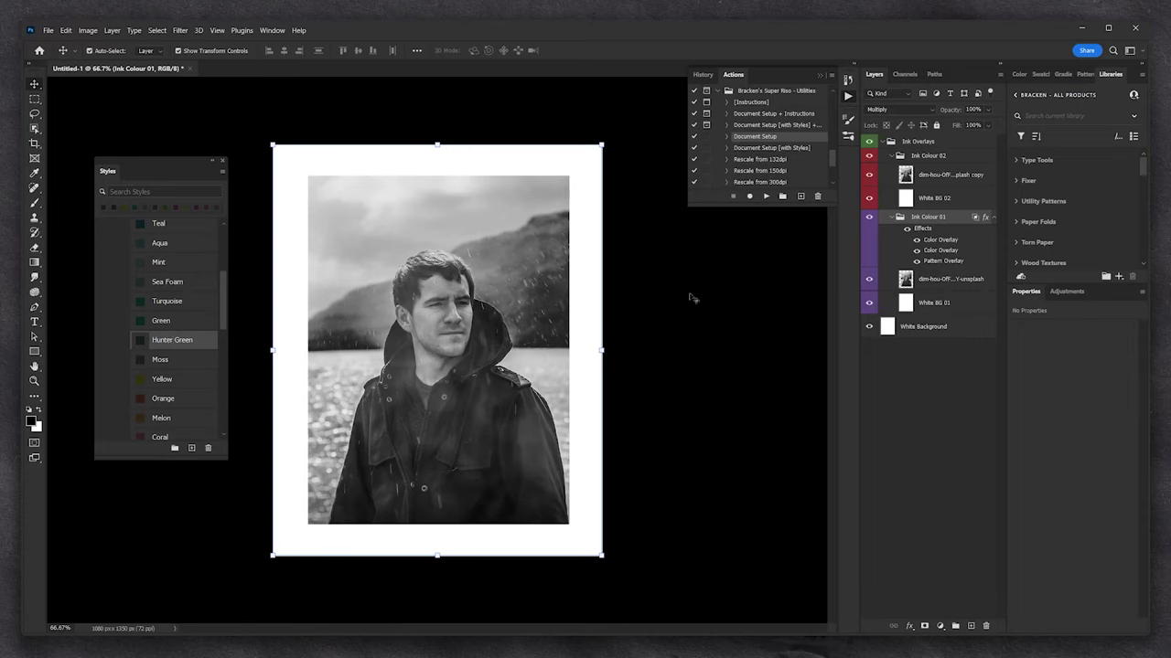
click(926, 157)
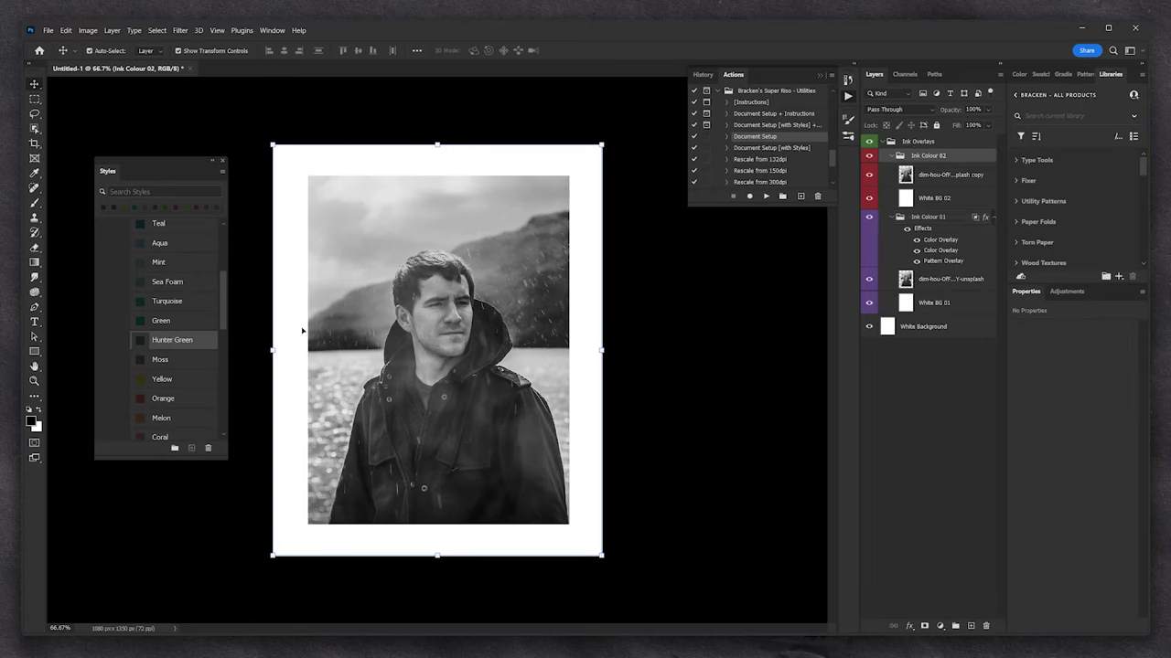
click(161, 380)
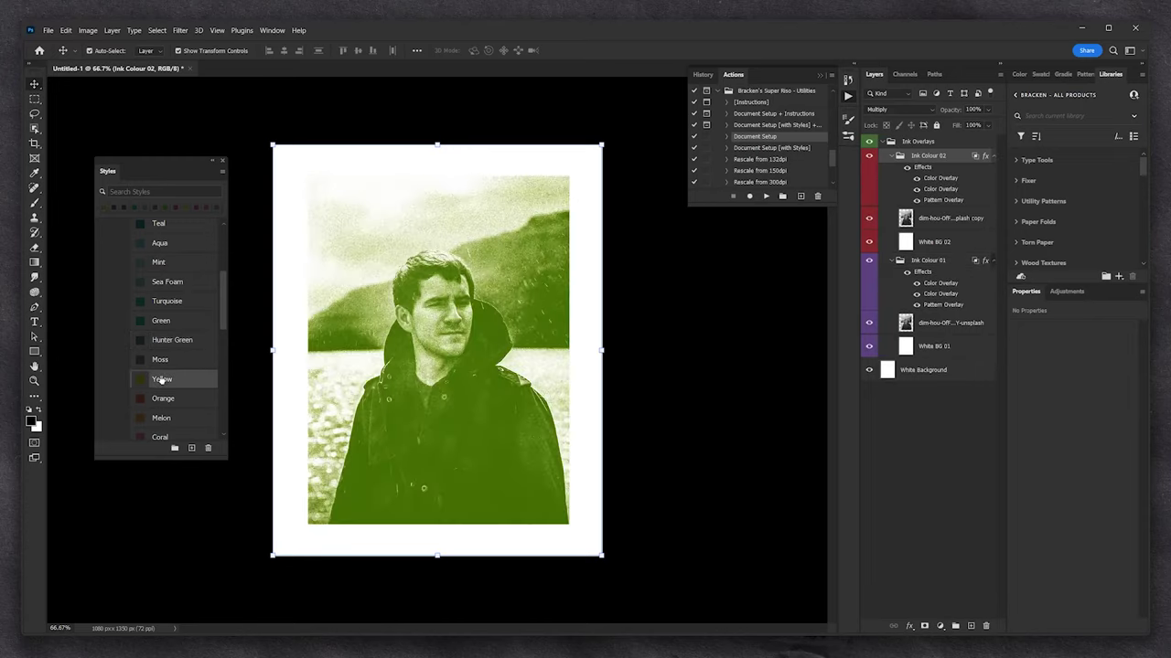
Offset the portrait copy in Ink Colour 02 by 6 px down and 3 px to the right
click(933, 219)
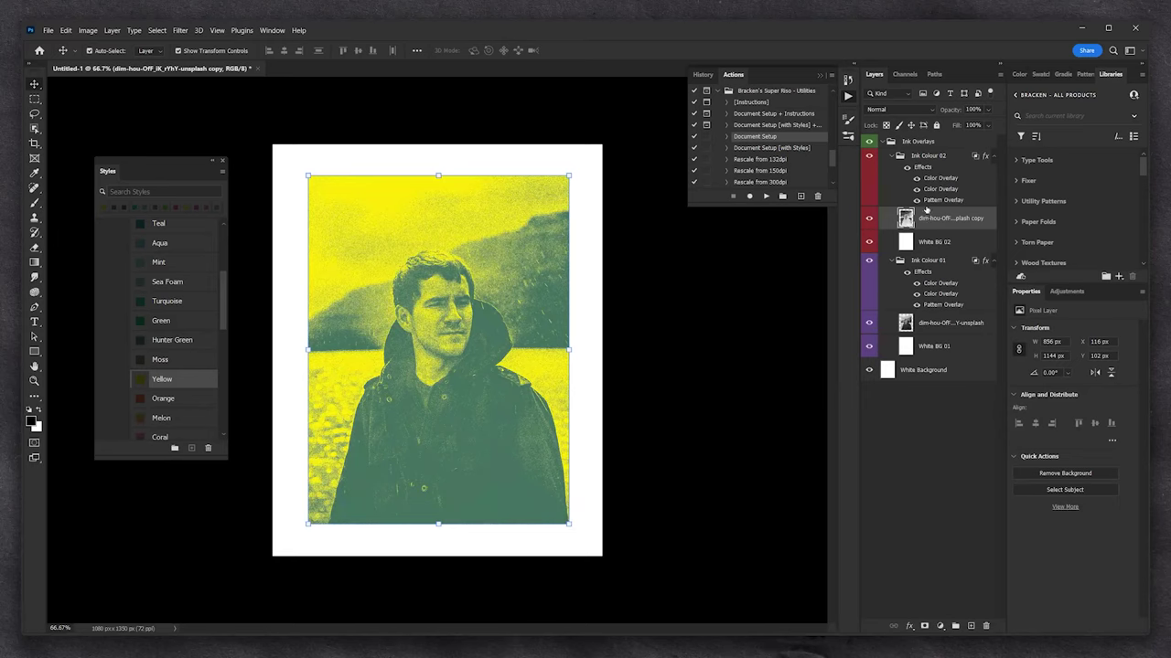
key(Down)
key(Down)
key(Down)
key(Down)
key(Down)
key(Down)
key(Right)
key(Right)
key(Right)
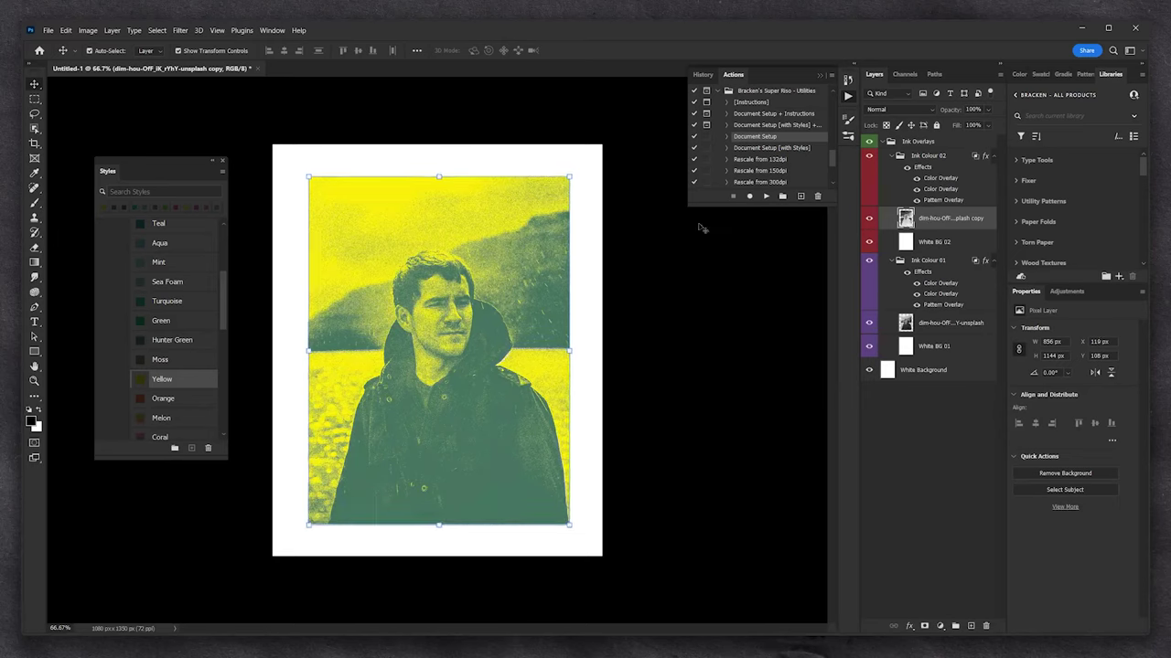
Apply the Faded Mottle ink overlay style to the Ink Overlays group and deselect it
click(919, 144)
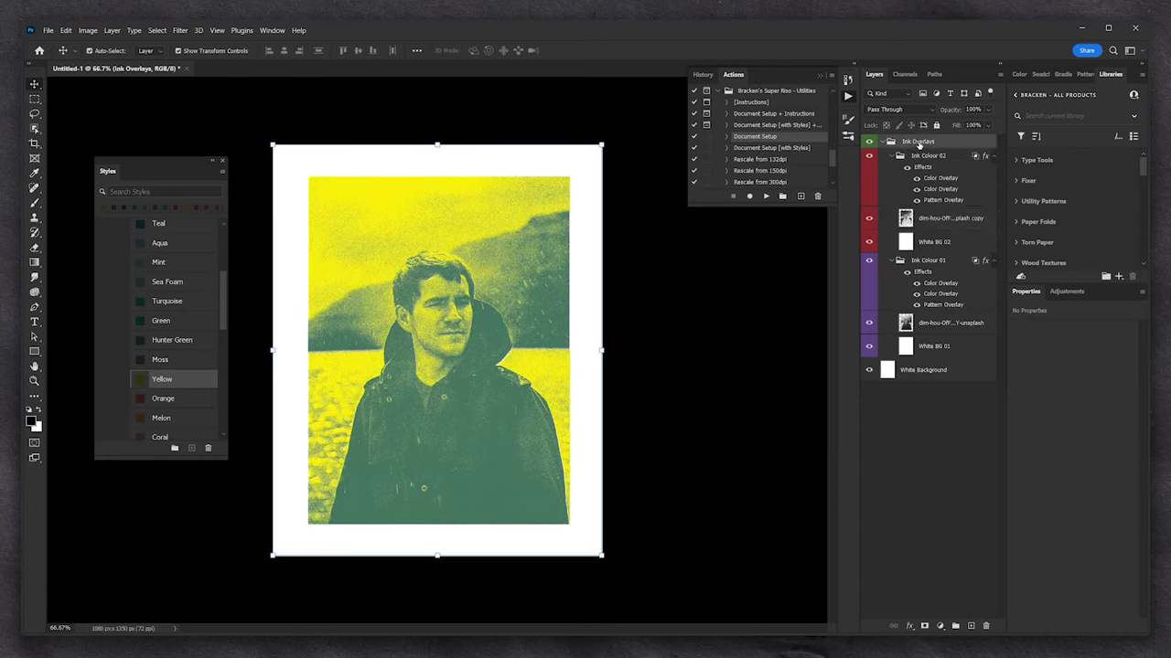
scroll(146, 306, up, 5)
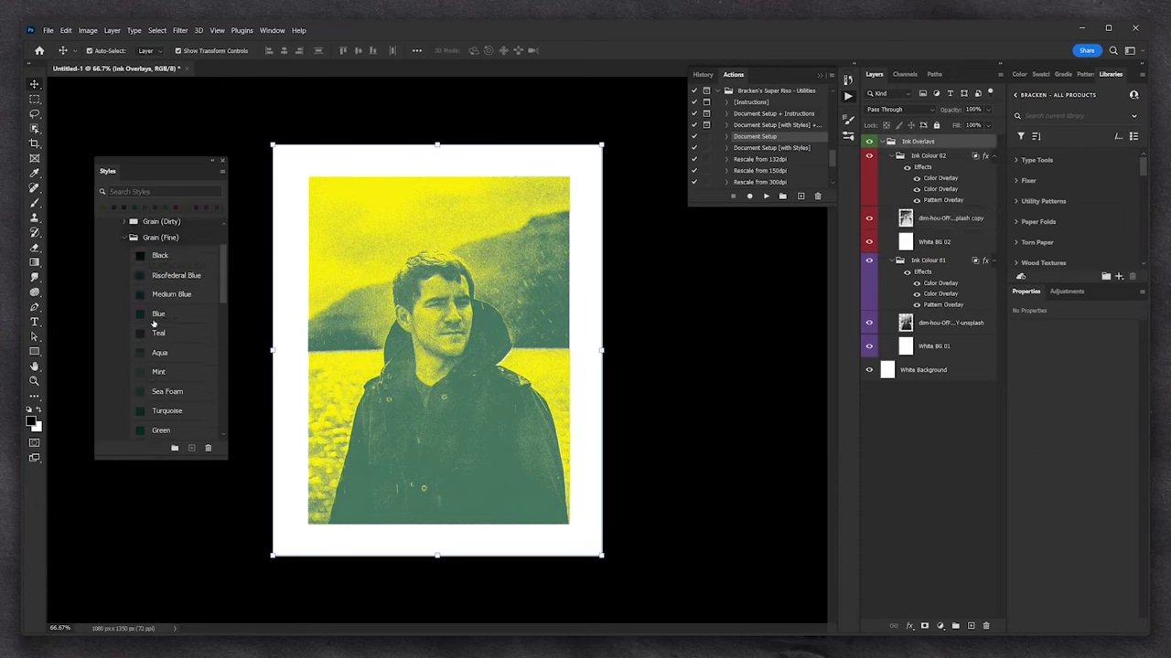
click(112, 243)
click(166, 299)
click(161, 262)
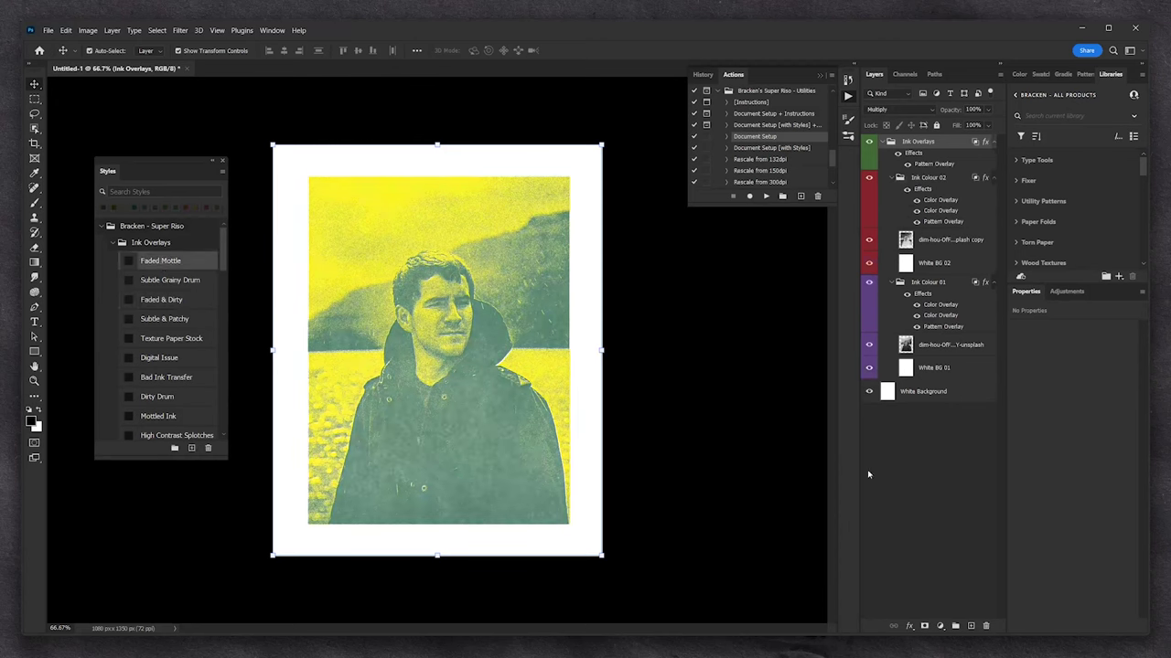
click(974, 495)
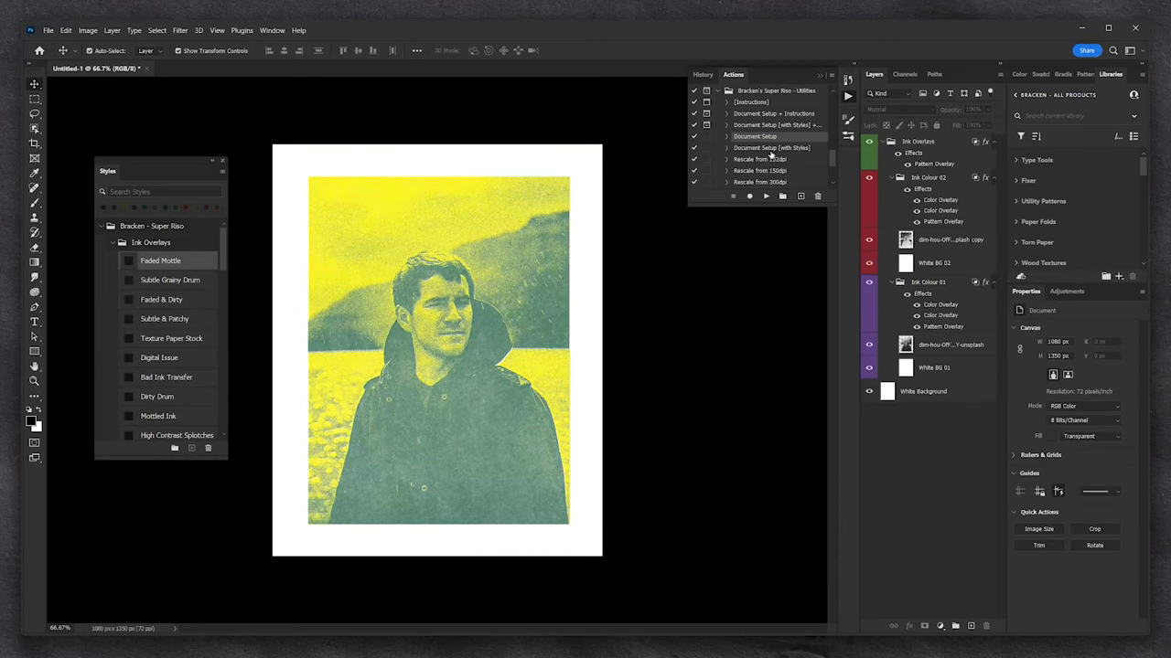
Review the Ink Overlays group structure and its Ink Colour 01 and Ink Colour 02 subgroups
click(884, 142)
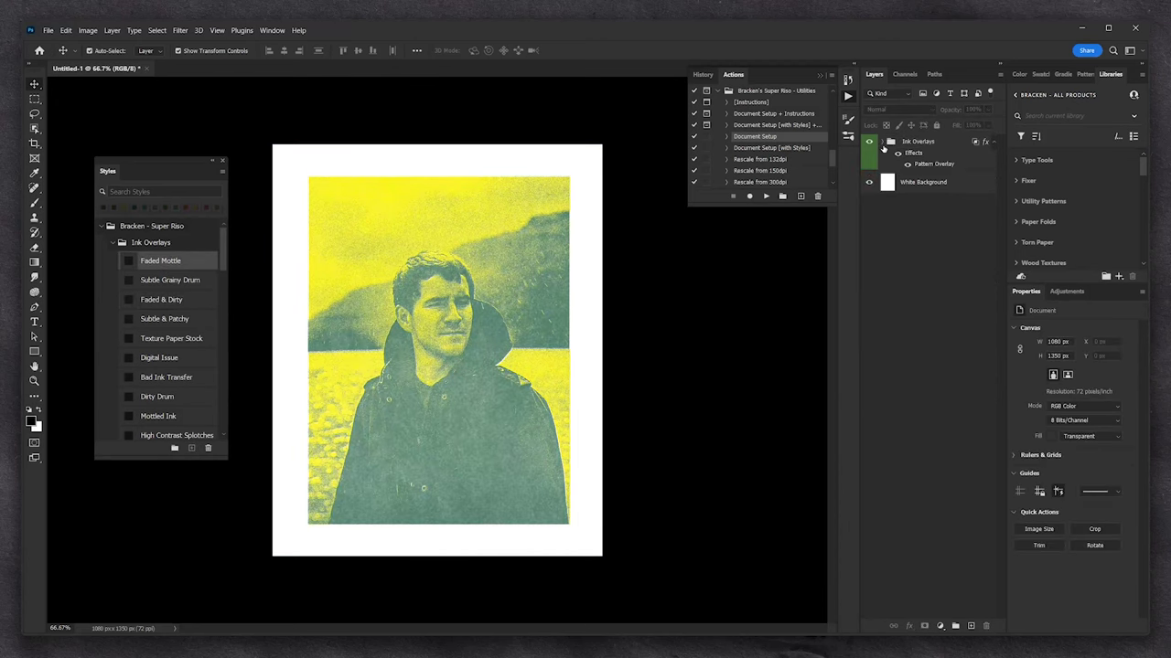
click(884, 143)
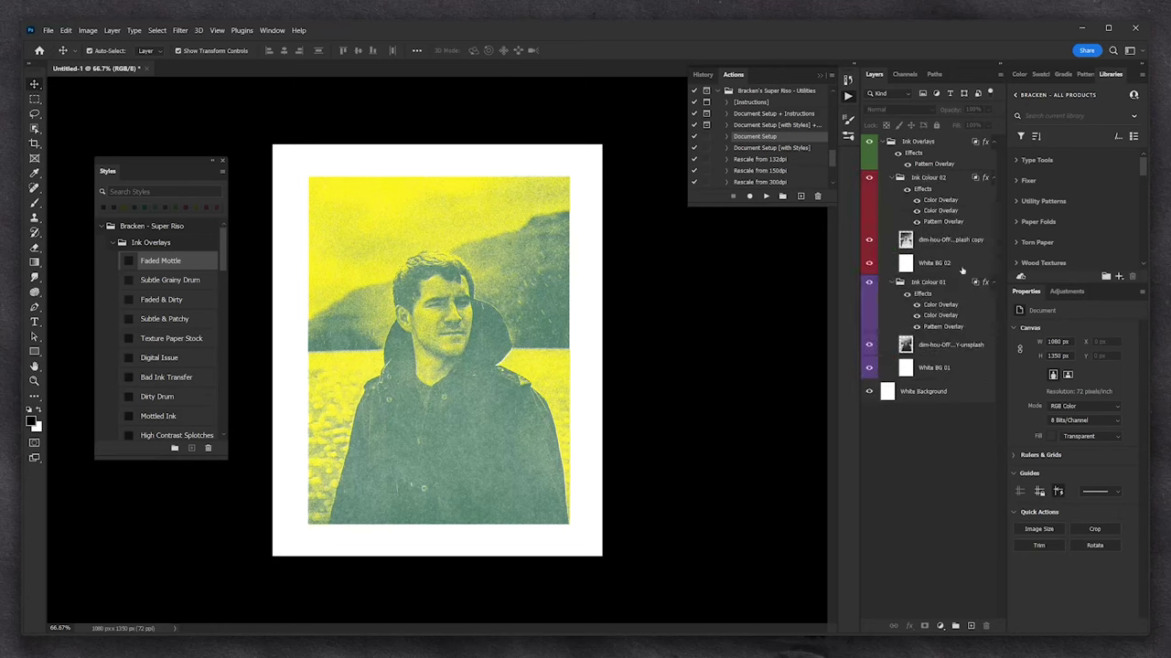
click(920, 181)
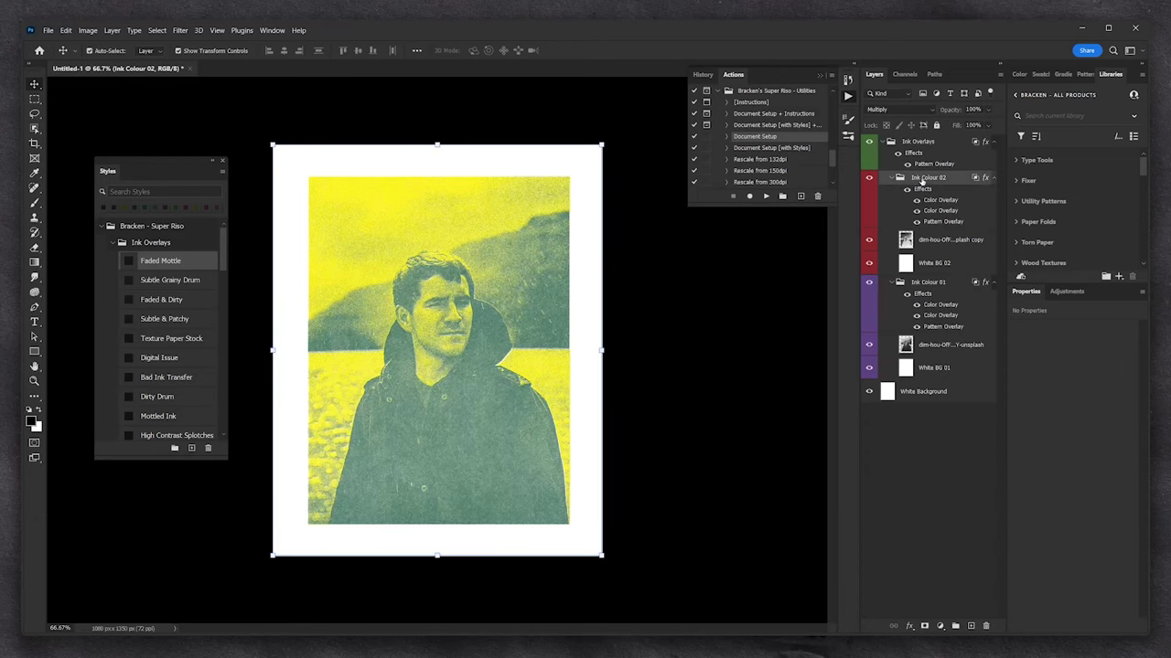
click(931, 283)
click(928, 181)
click(917, 143)
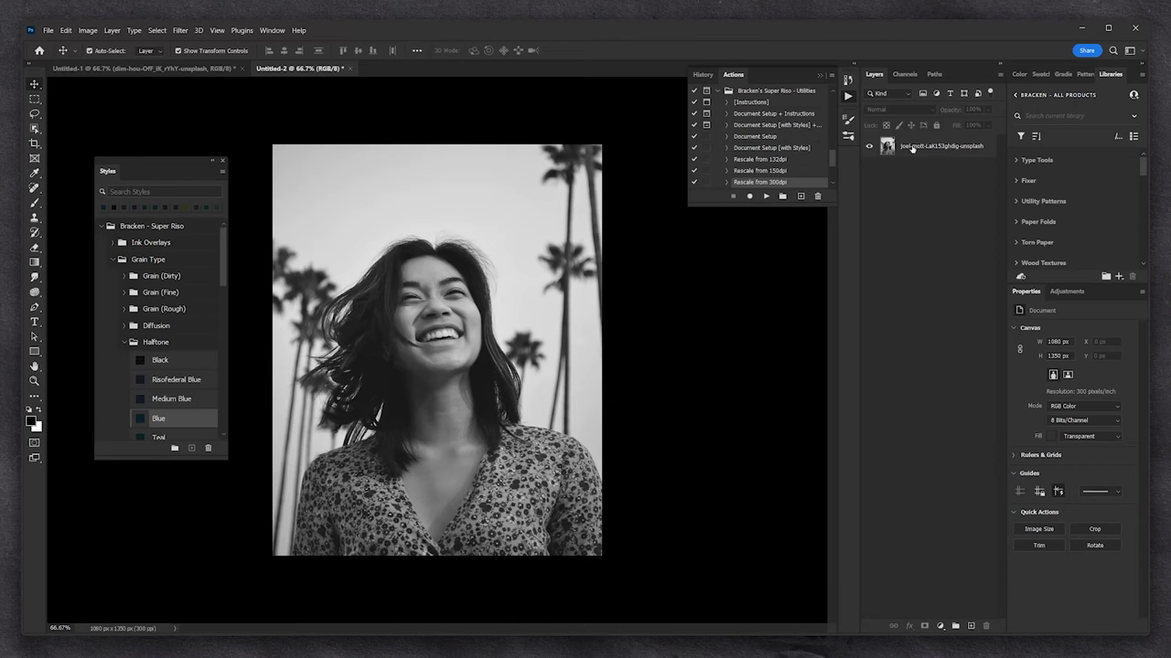
Apply the Halftone Blue style to the palm-tree portrait layer and run the Rescale from 300dpi action
click(912, 148)
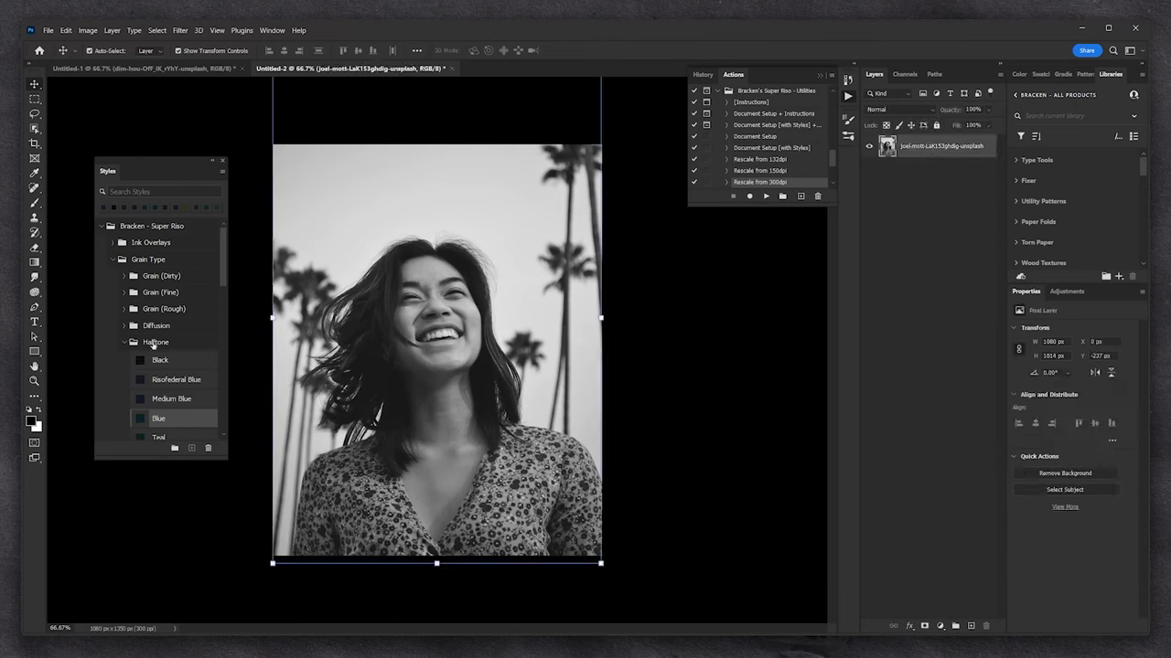
click(158, 419)
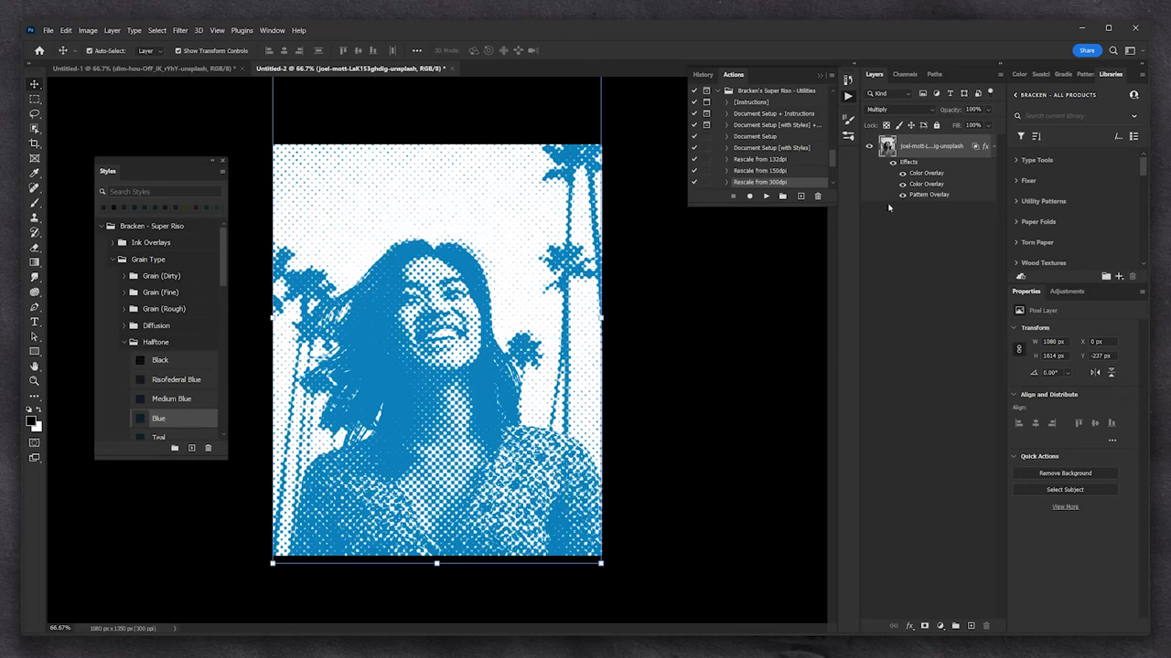
click(767, 196)
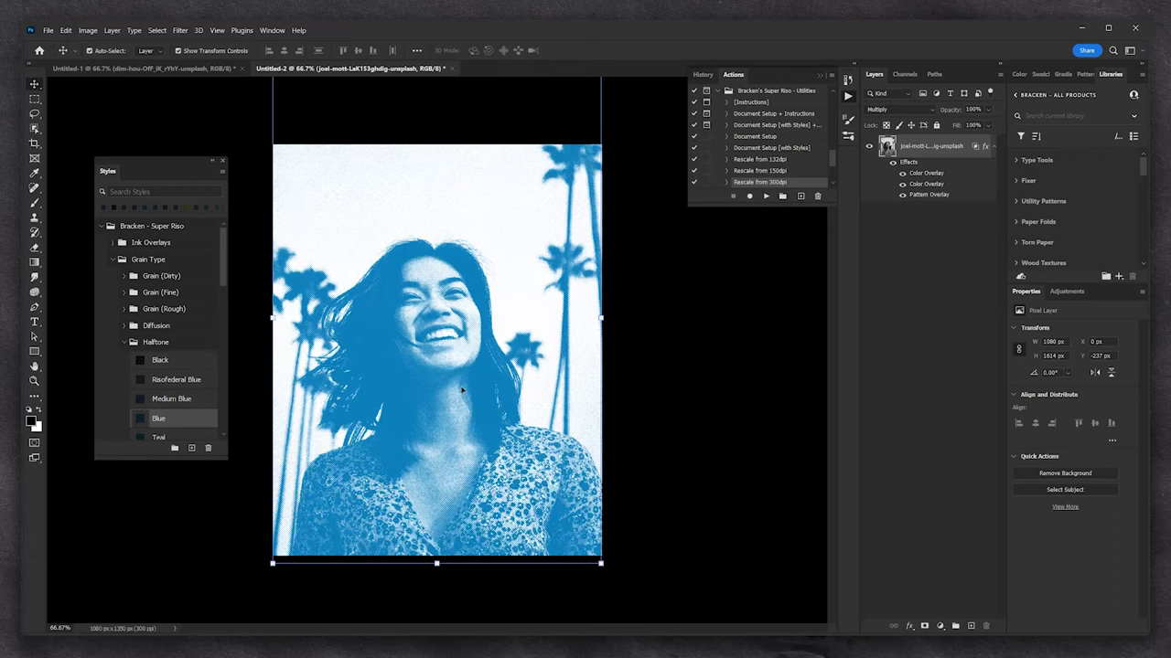
Try Halftone colours on the palm-tree portrait without rescaling, including Black, Aqua and Sea Foam, ending on Medium Blue
click(758, 171)
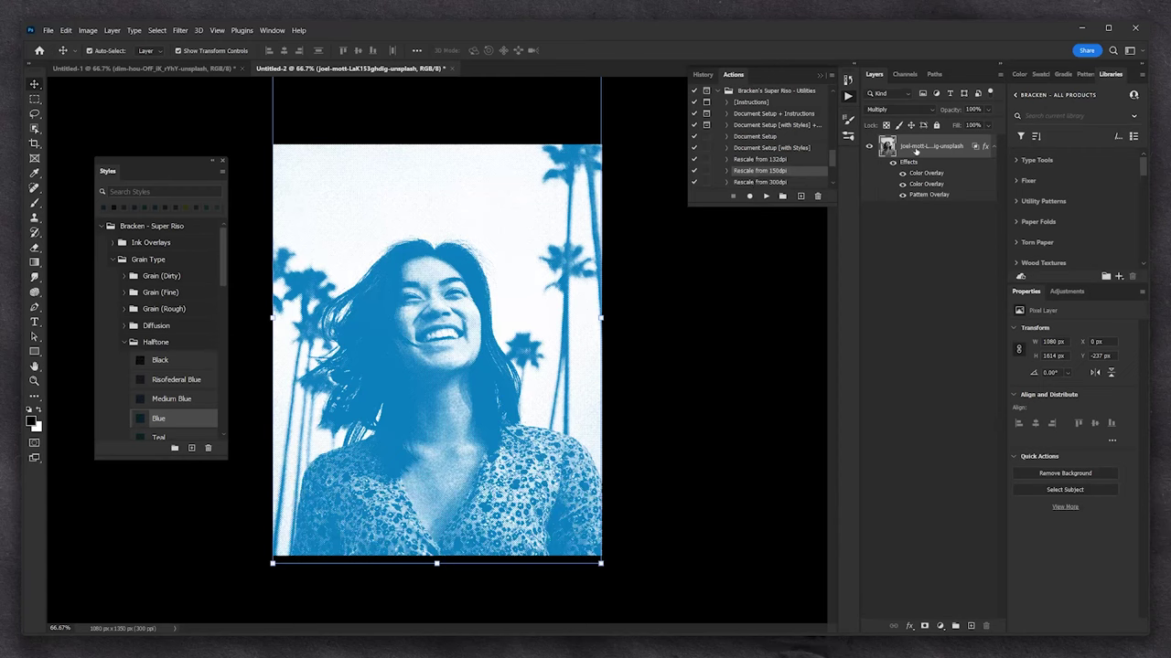
click(166, 378)
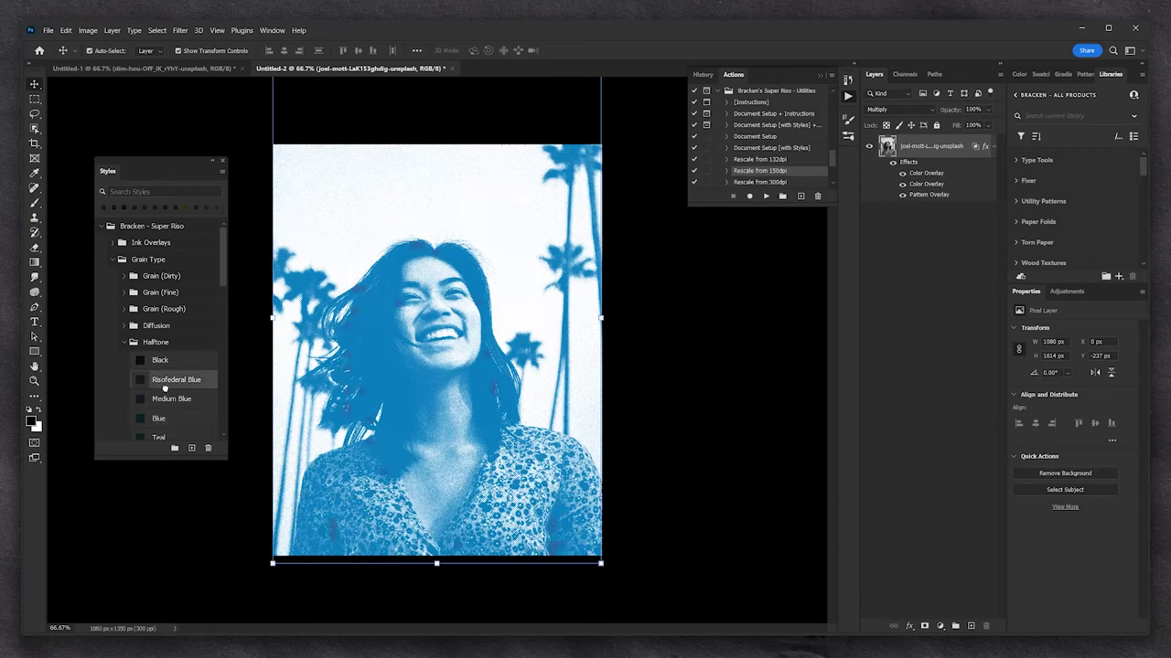
click(164, 363)
click(164, 404)
scroll(166, 408, down, 3)
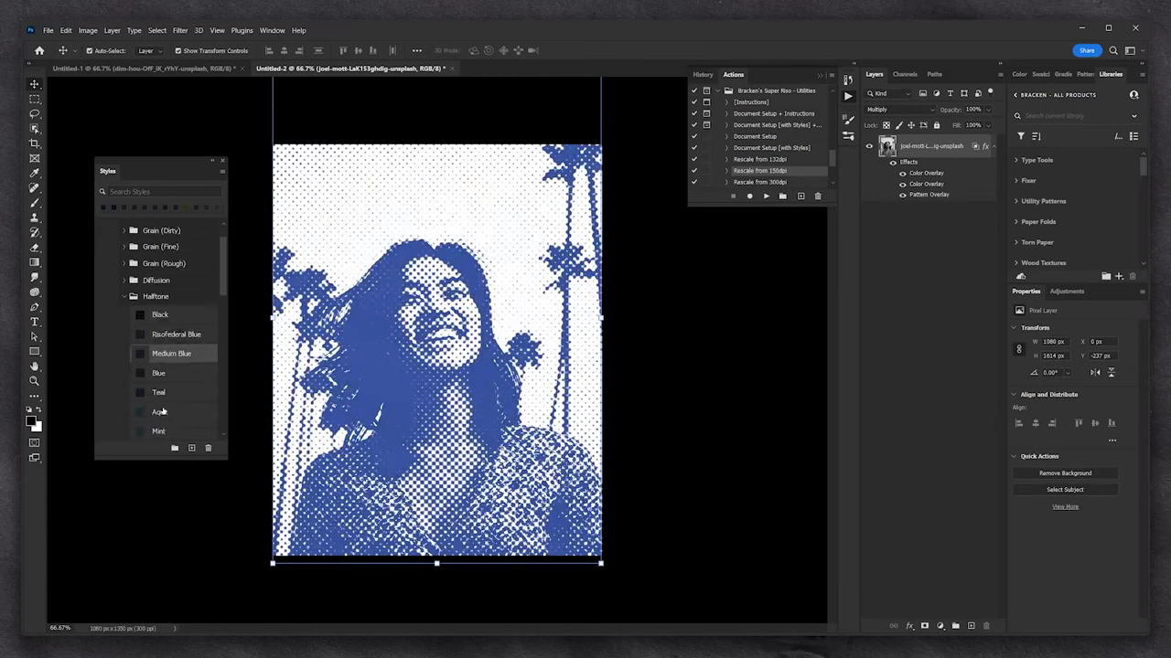
click(172, 394)
click(172, 374)
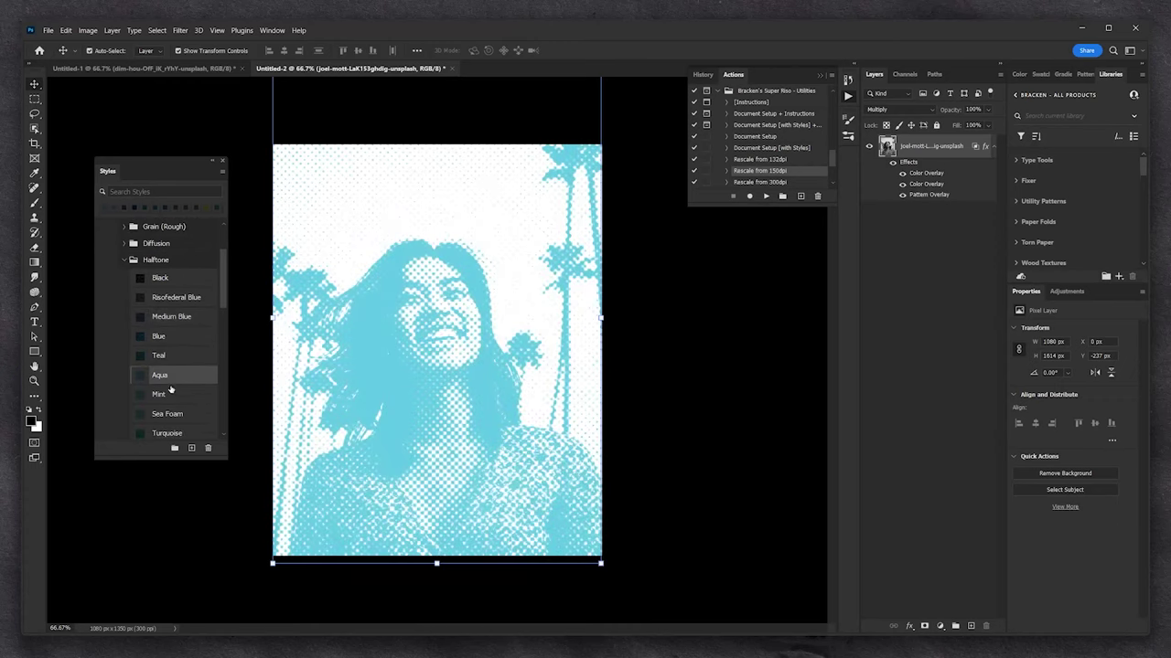
click(167, 417)
click(171, 317)
scroll(160, 301, up, 1)
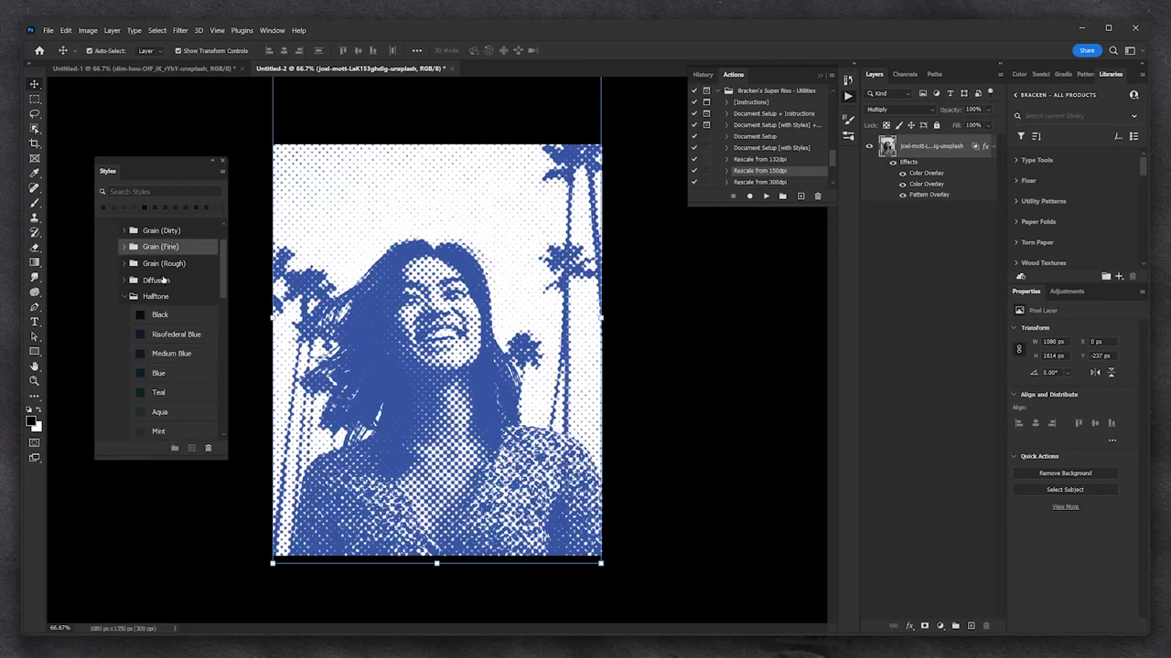
Try Grain (Fine) colours on the palm-tree portrait, including Blue, Aqua and Turquoise, ending on Medium Blue
click(123, 247)
click(168, 311)
click(163, 327)
click(166, 366)
click(168, 414)
click(165, 303)
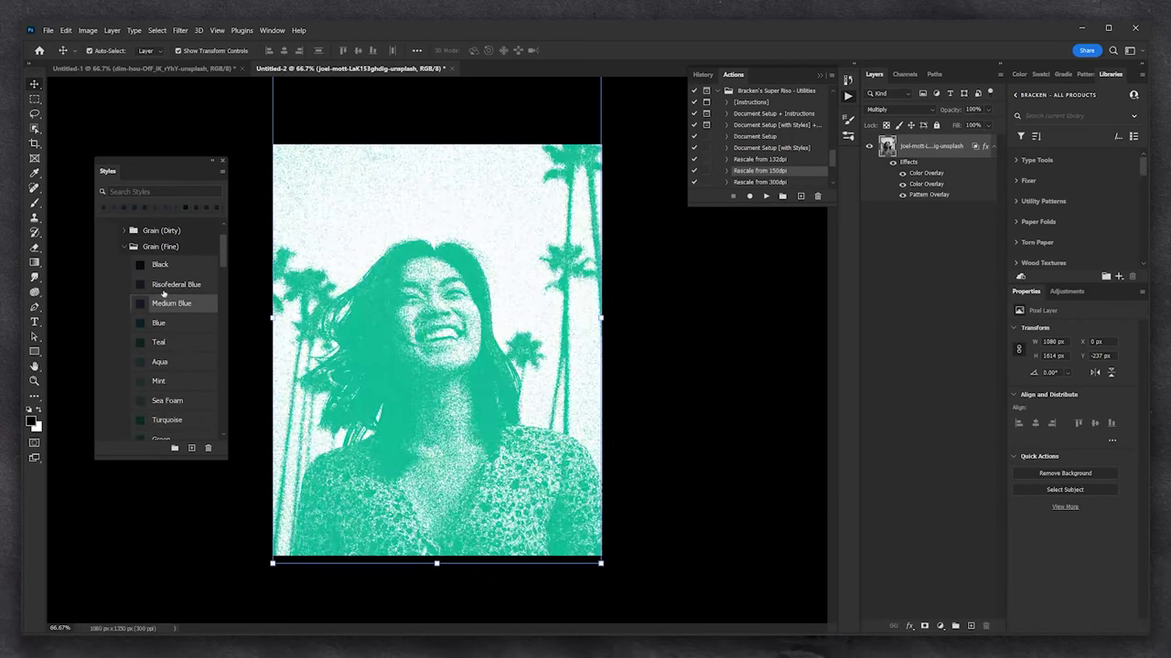
Apply the Grain (Rough) Teal style to the palm-tree portrait and run the Rescale from 300dpi action
click(124, 247)
click(125, 263)
click(170, 301)
click(174, 359)
click(178, 418)
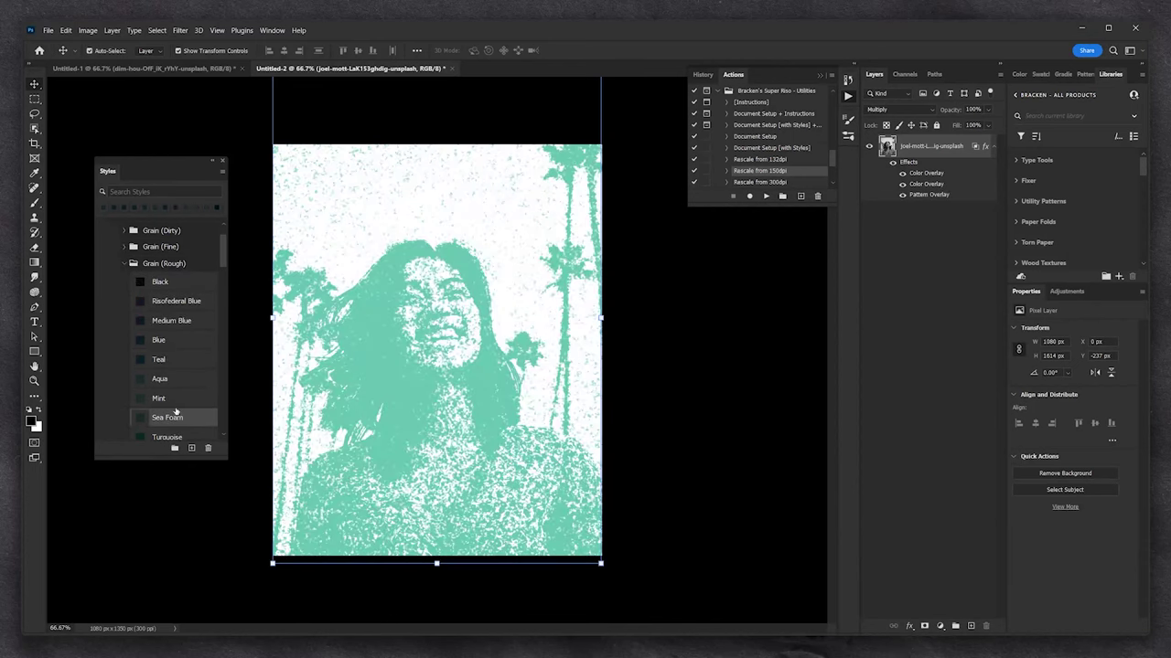
click(171, 380)
click(169, 362)
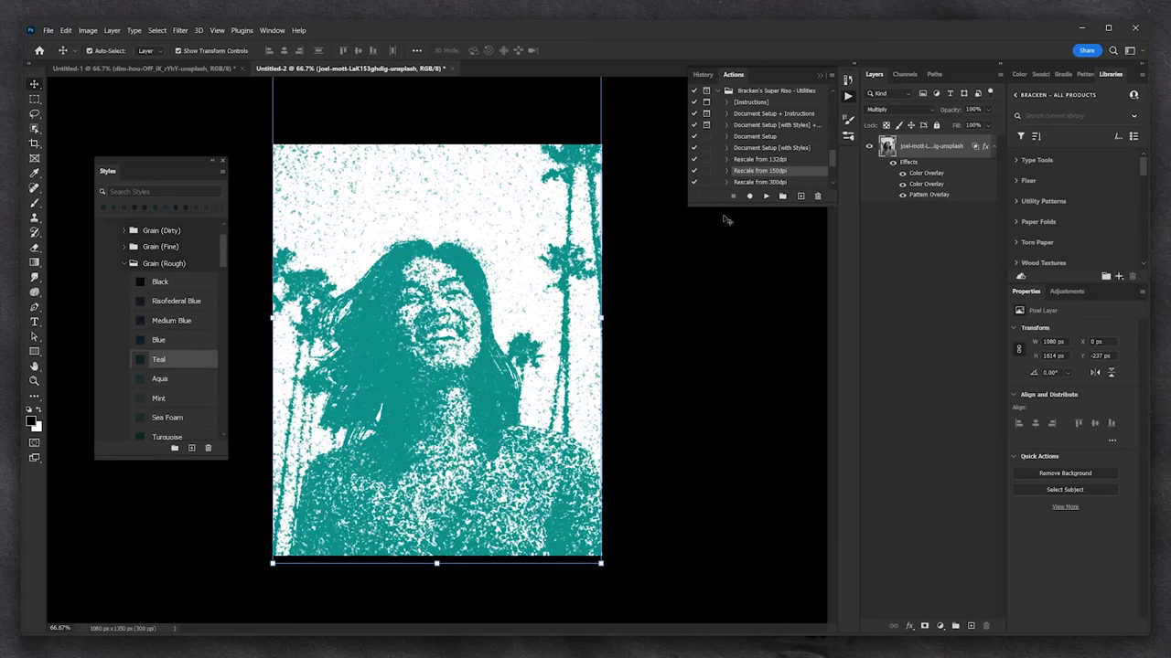
click(752, 182)
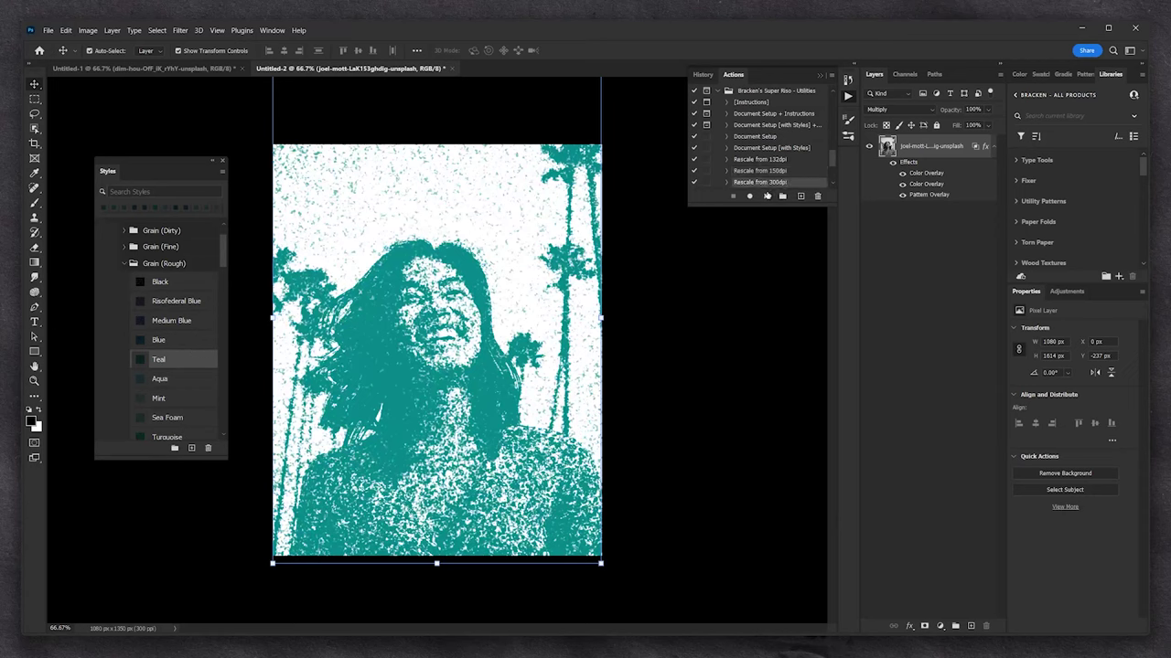
click(765, 197)
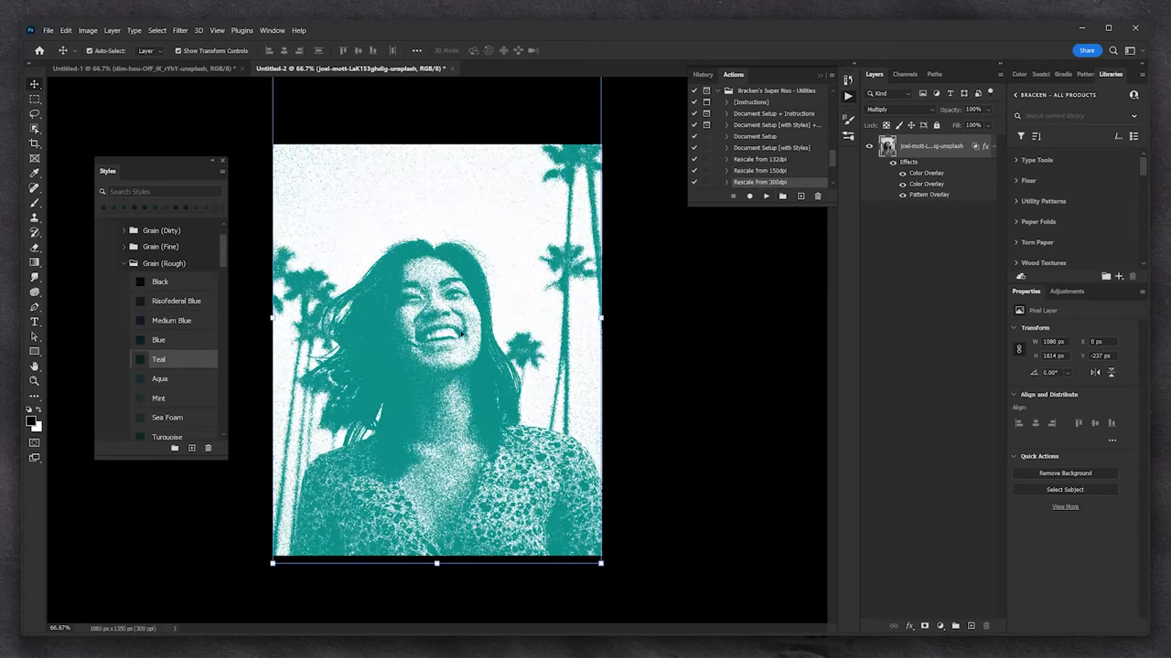